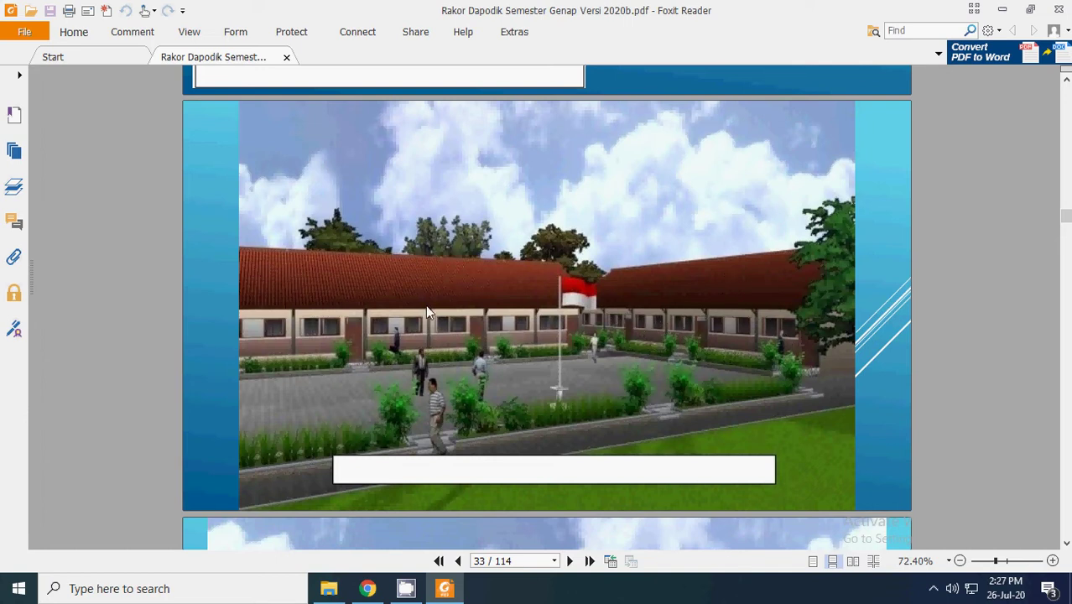
- Examine the school building illustrations and site plans on pages 33 to 38 of the Dapodik presentation
{"action": "scroll", "coordinate": [450, 307], "scroll_direction": "down", "scroll_amount": 3}
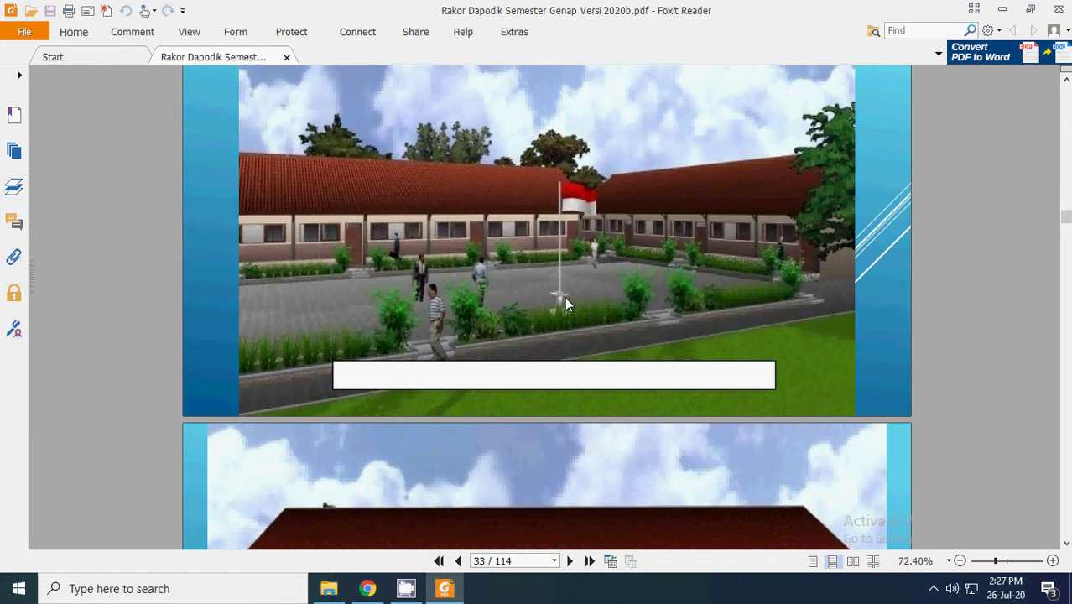
{"action": "scroll", "coordinate": [564, 297], "scroll_direction": "down", "scroll_amount": 10}
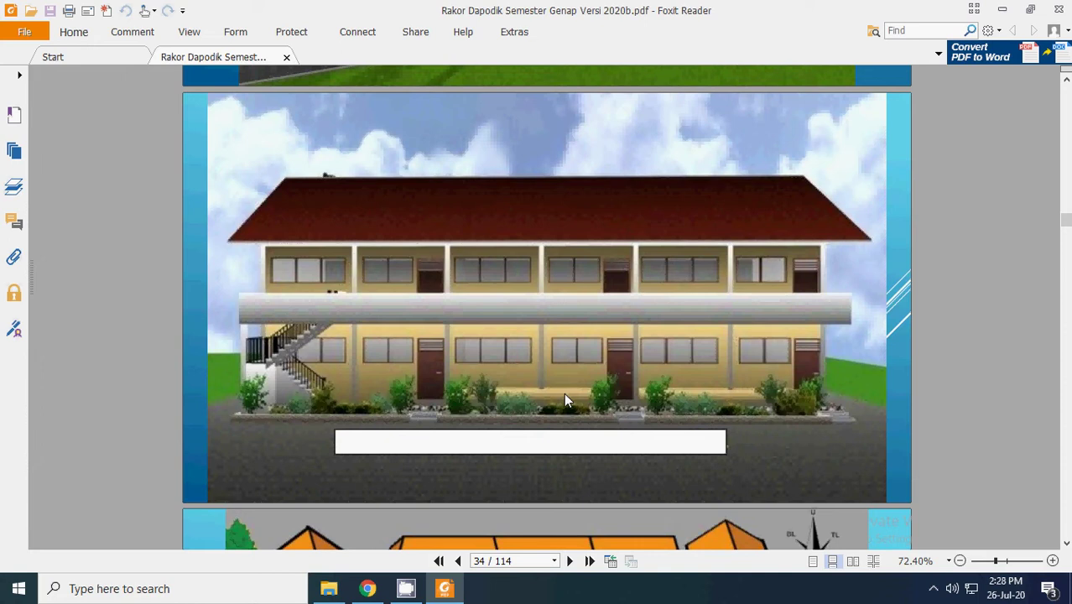
{"action": "scroll", "coordinate": [679, 335], "scroll_direction": "down", "scroll_amount": 10}
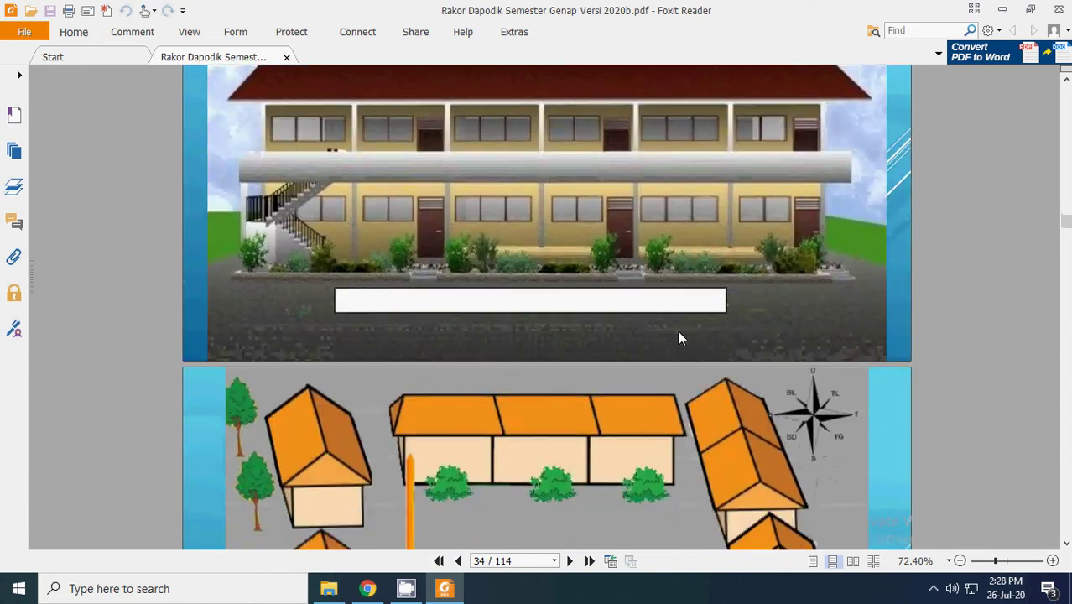
{"action": "scroll", "coordinate": [587, 350], "scroll_direction": "up", "scroll_amount": 1}
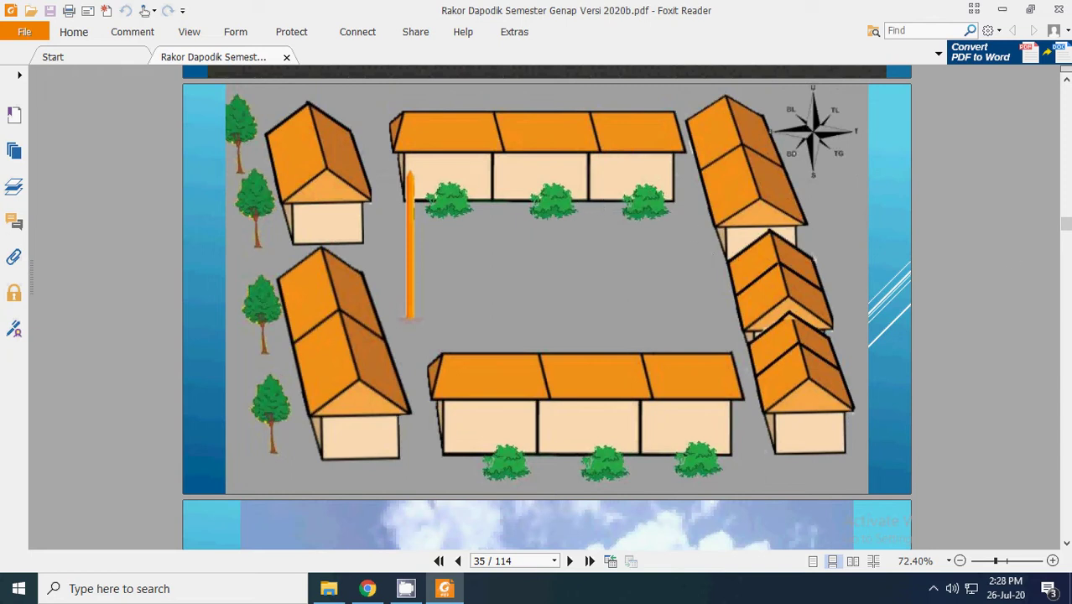
{"action": "scroll", "coordinate": [981, 303], "scroll_direction": "up", "scroll_amount": 1}
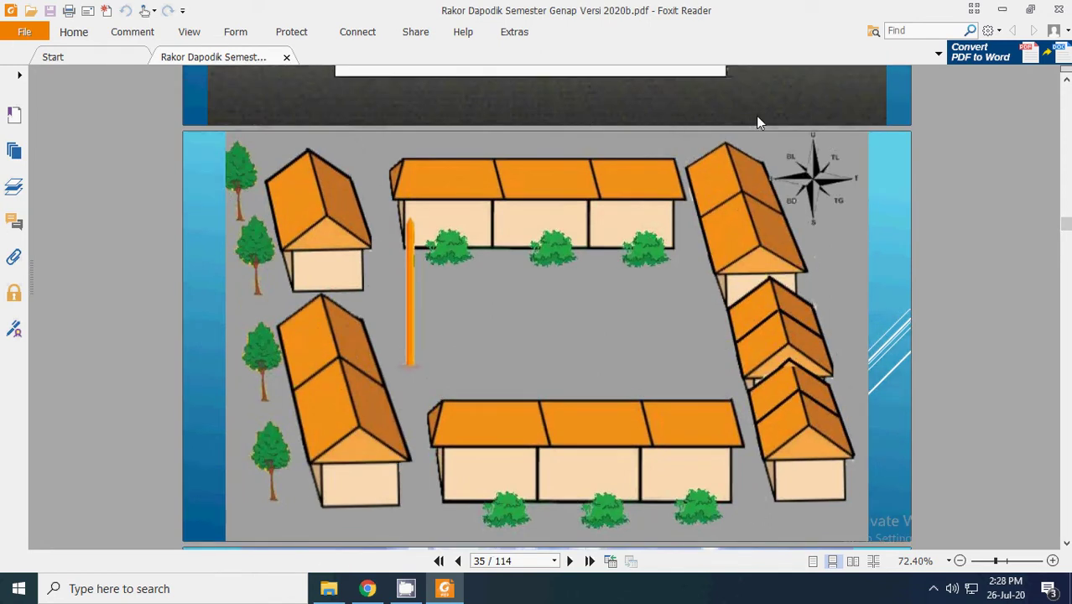
{"action": "scroll", "coordinate": [573, 256], "scroll_direction": "down", "scroll_amount": 4}
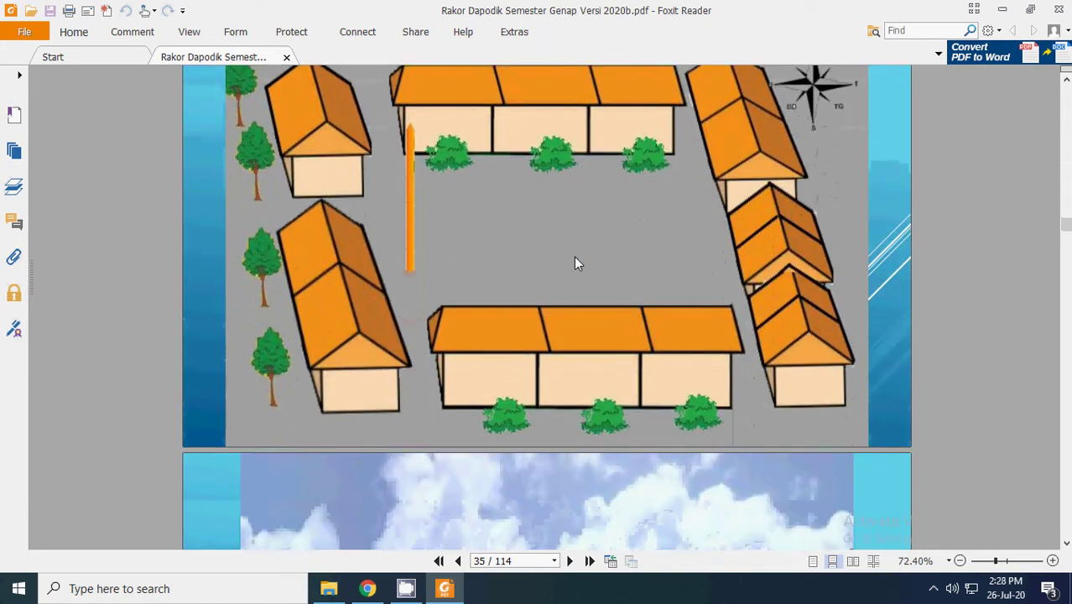
{"action": "scroll", "coordinate": [576, 256], "scroll_direction": "down", "scroll_amount": 5}
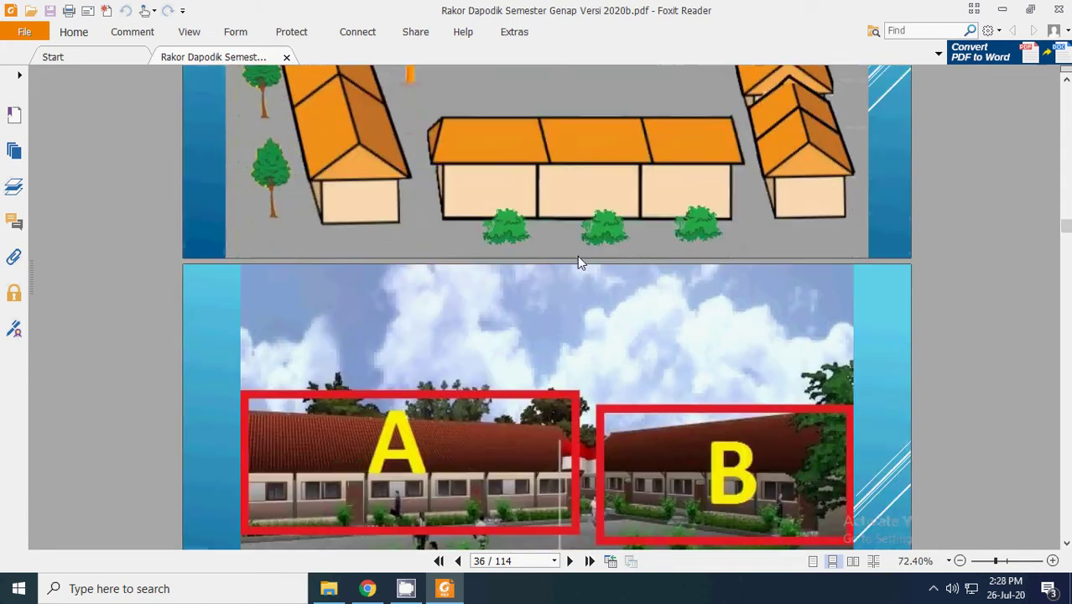
{"action": "scroll", "coordinate": [692, 306], "scroll_direction": "down", "scroll_amount": 8}
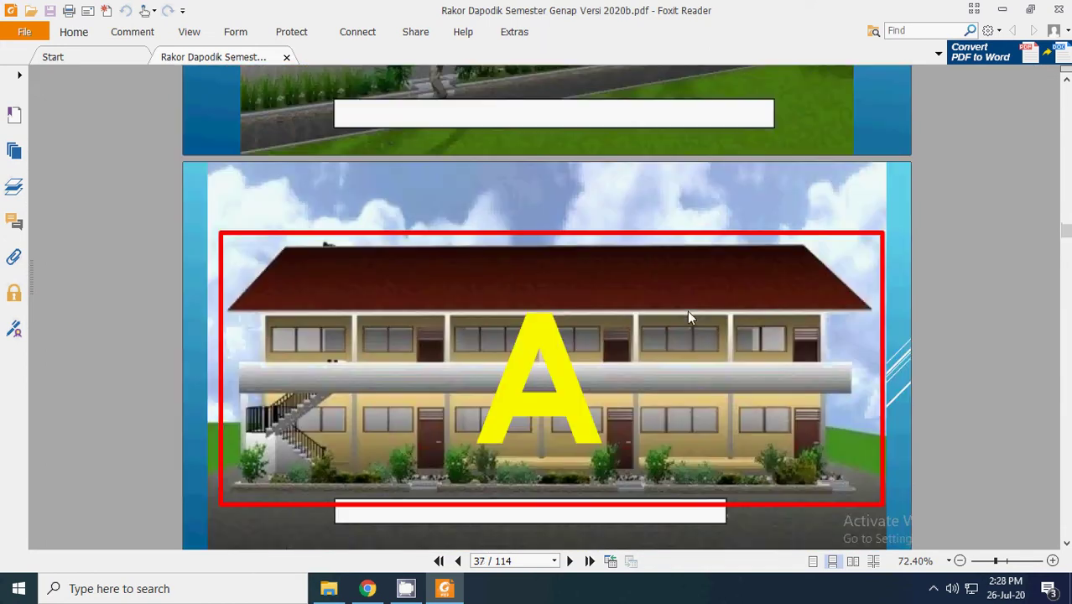
{"action": "scroll", "coordinate": [635, 325], "scroll_direction": "down", "scroll_amount": 1}
{"action": "scroll", "coordinate": [635, 325], "scroll_direction": "down", "scroll_amount": 8}
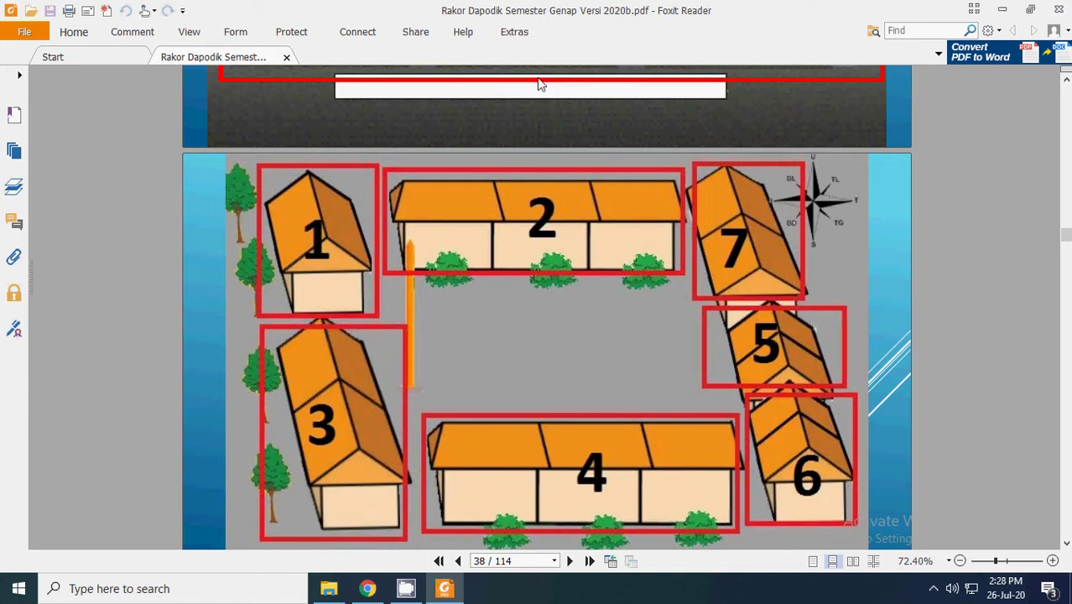
{"action": "scroll", "coordinate": [537, 345], "scroll_direction": "down", "scroll_amount": 1}
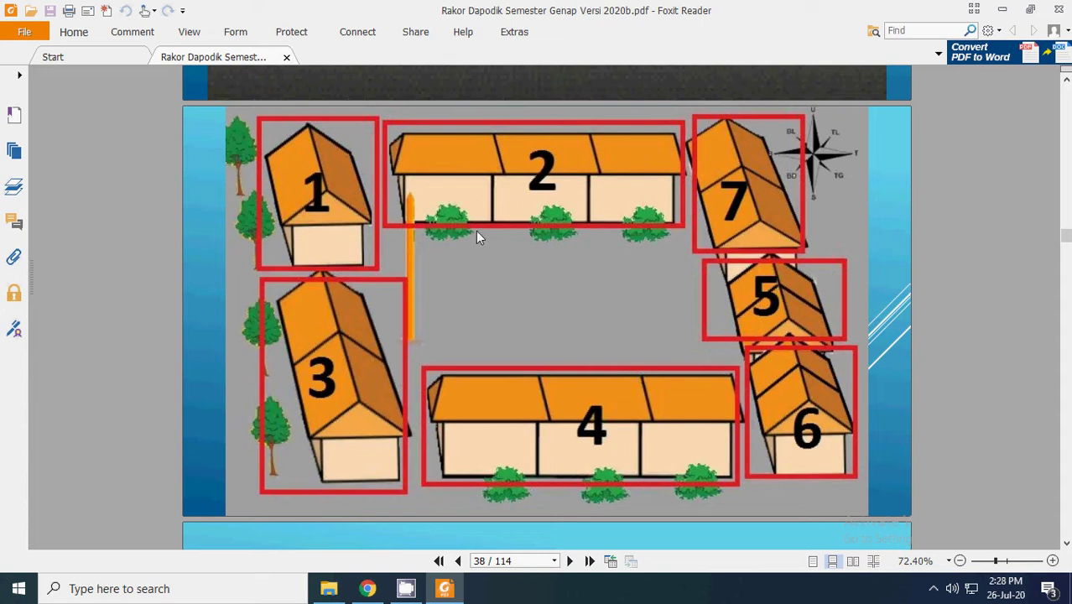
{"action": "scroll", "coordinate": [472, 228], "scroll_direction": "down", "scroll_amount": 5}
{"action": "scroll", "coordinate": [472, 227], "scroll_direction": "up", "scroll_amount": 5}
- Switch to Aplikasi Dapodik in Chrome, go to the Tanah & Bangunan data and select the school's Tanah record
{"action": "mouse_move", "coordinate": [368, 588]}
{"action": "left_click", "coordinate": [394, 466]}
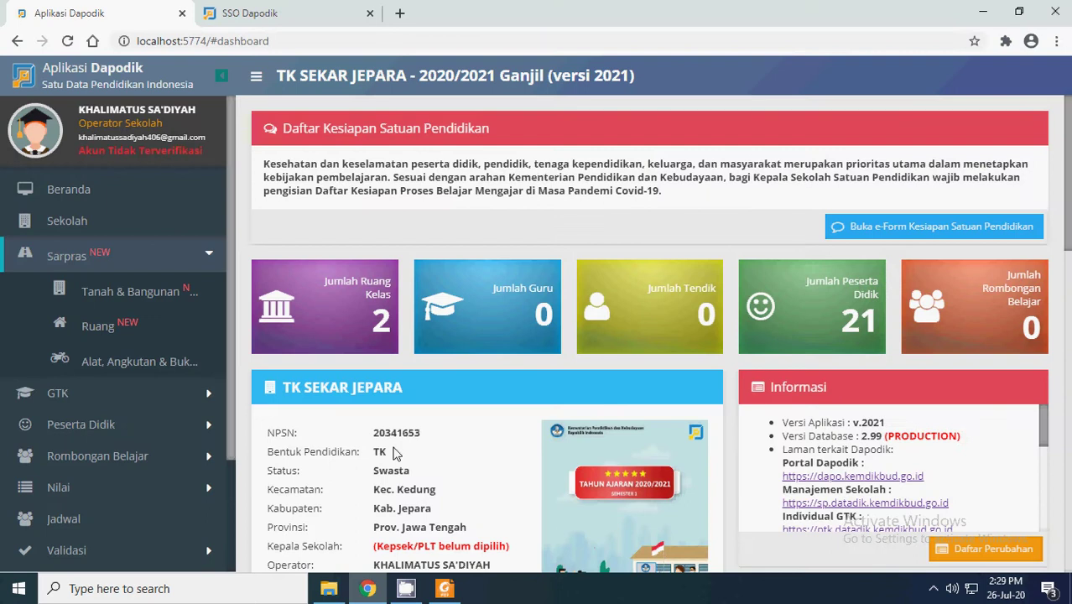
{"action": "left_click", "coordinate": [123, 292]}
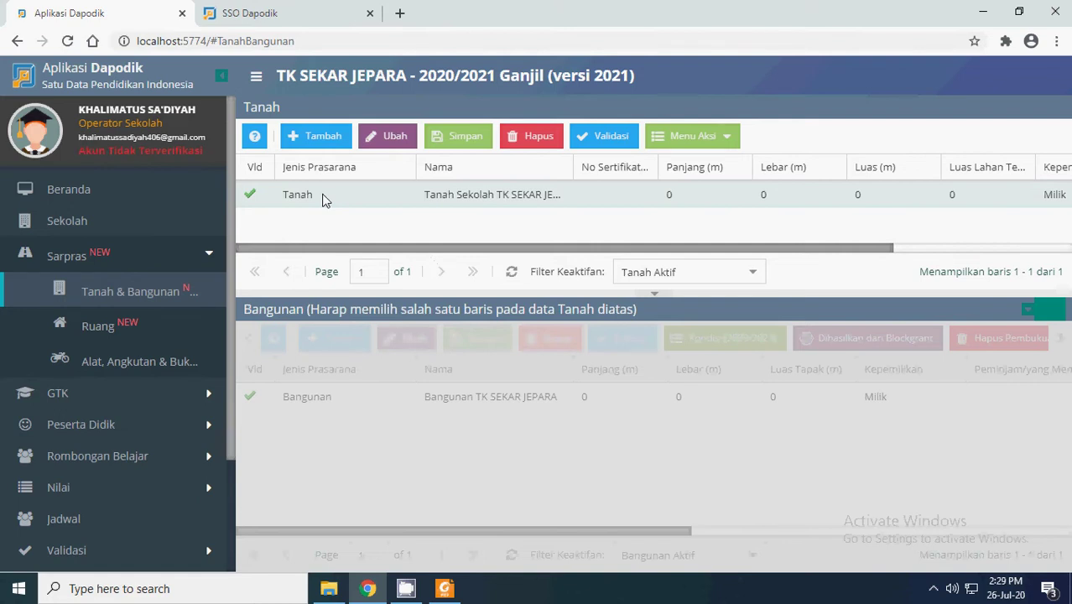
{"action": "left_click", "coordinate": [324, 199]}
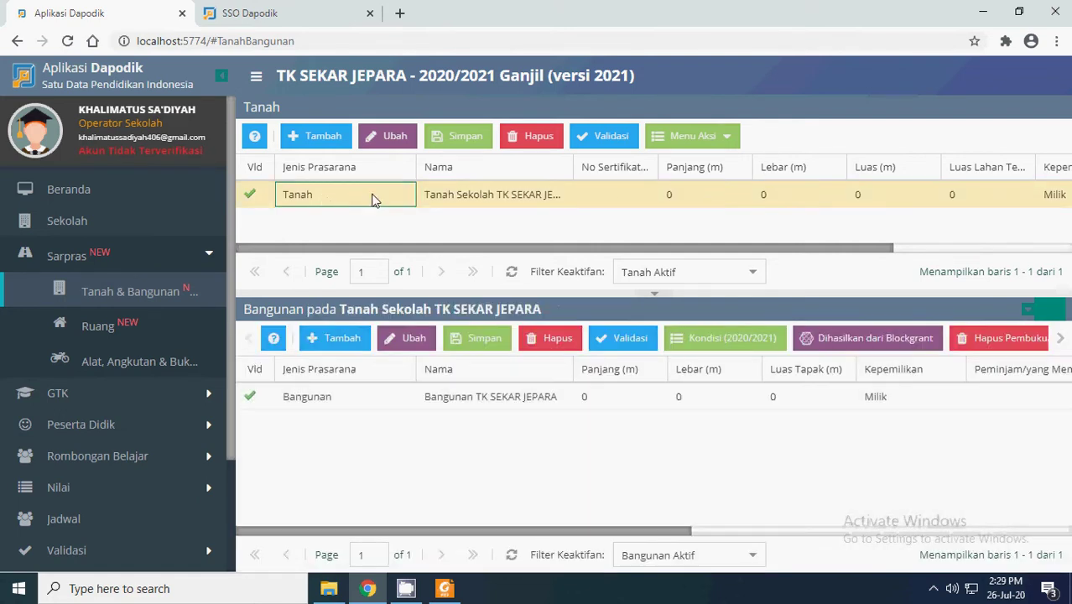
{"action": "left_click", "coordinate": [466, 197]}
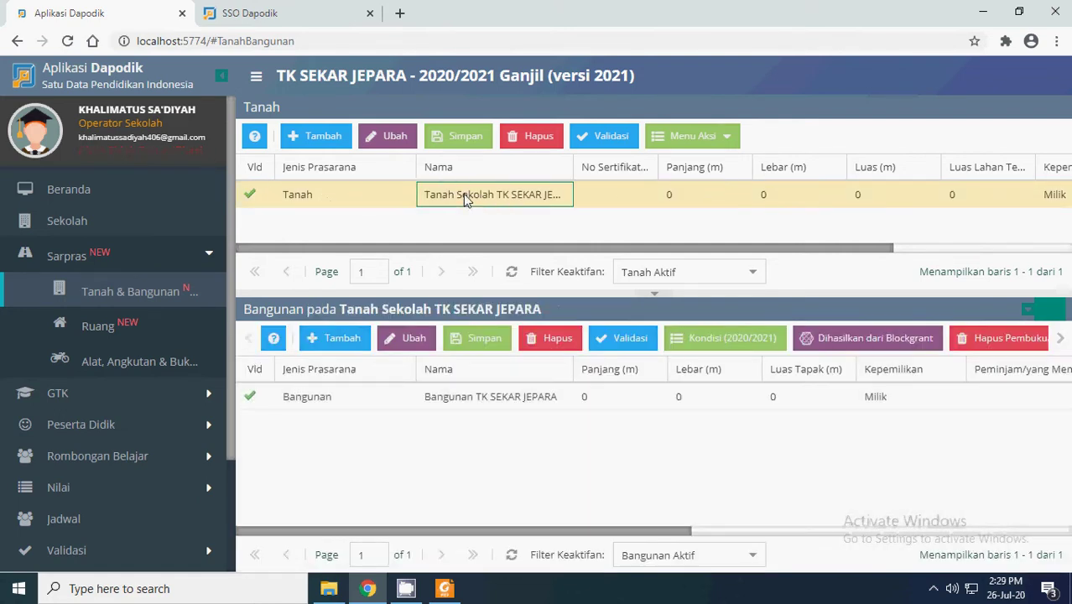
{"action": "left_click", "coordinate": [643, 200]}
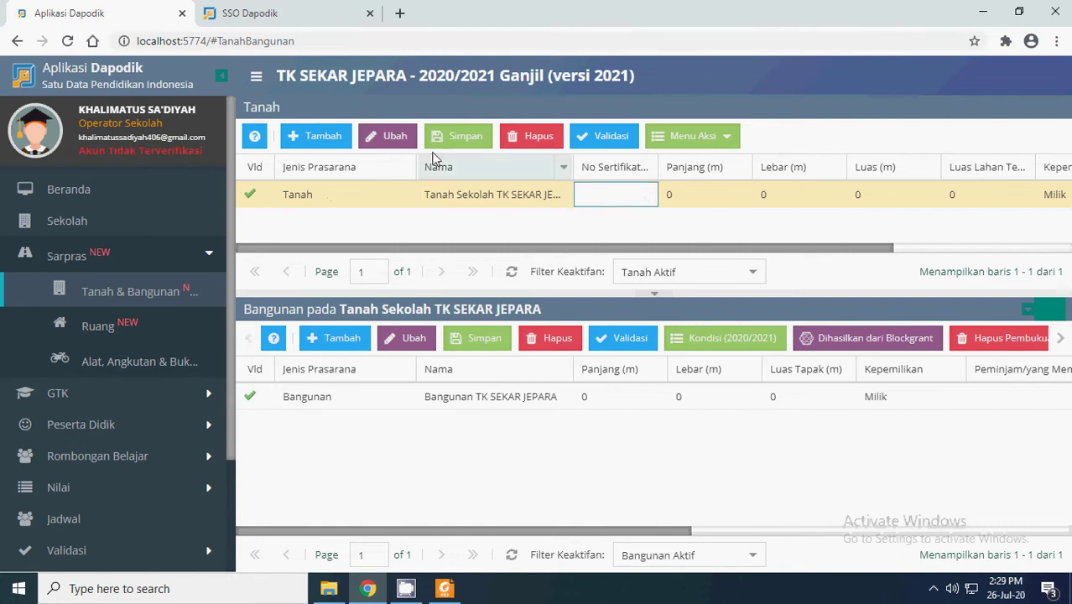
{"action": "left_click", "coordinate": [389, 141]}
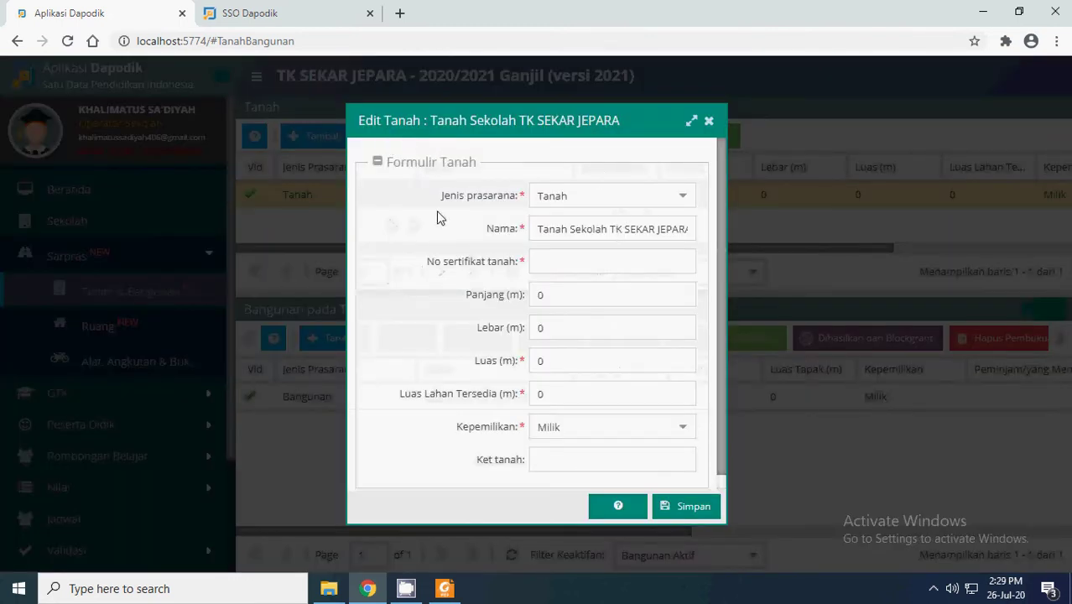
{"action": "left_click", "coordinate": [708, 124]}
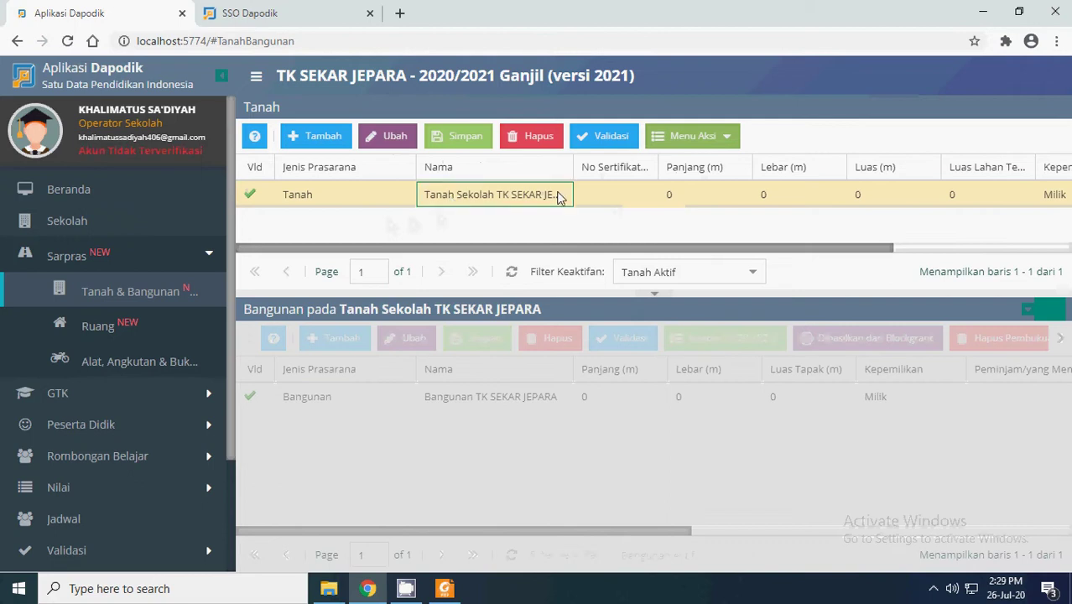
{"action": "left_click", "coordinate": [639, 196]}
- Edit the school's land record, entering certificate number 001, a length of 100 m and a width of 30 m
{"action": "left_click", "coordinate": [387, 190]}
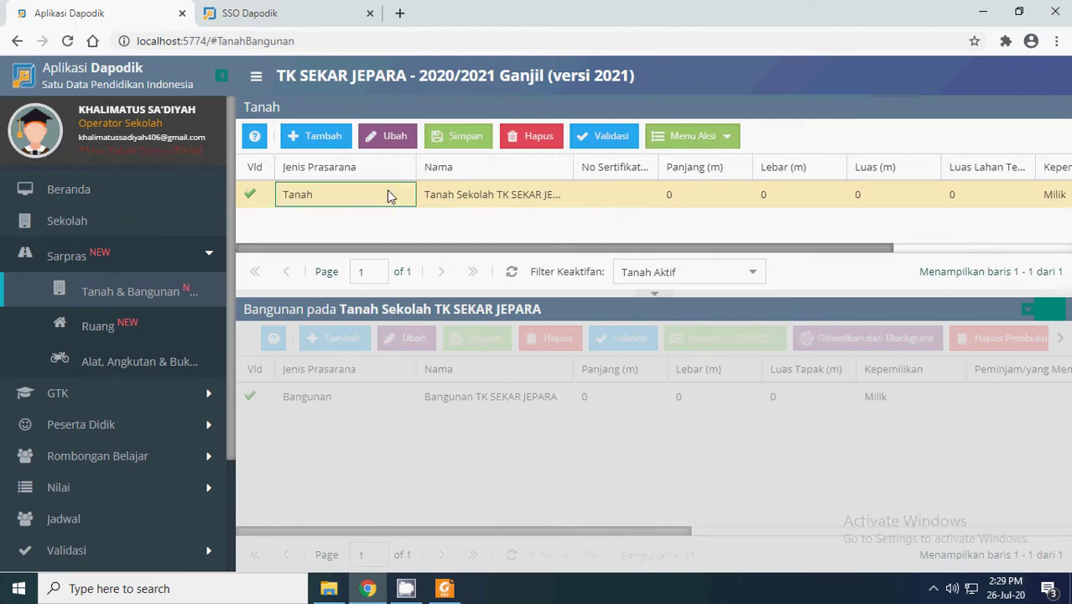
{"action": "left_click", "coordinate": [389, 139]}
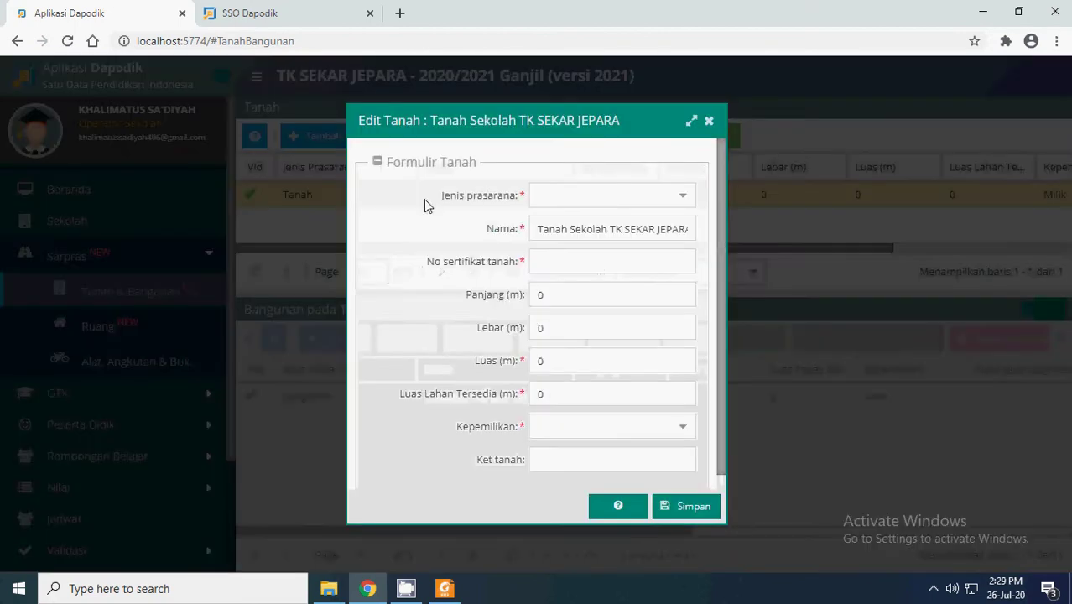
{"action": "left_click", "coordinate": [566, 267]}
{"action": "type", "text": "001"}
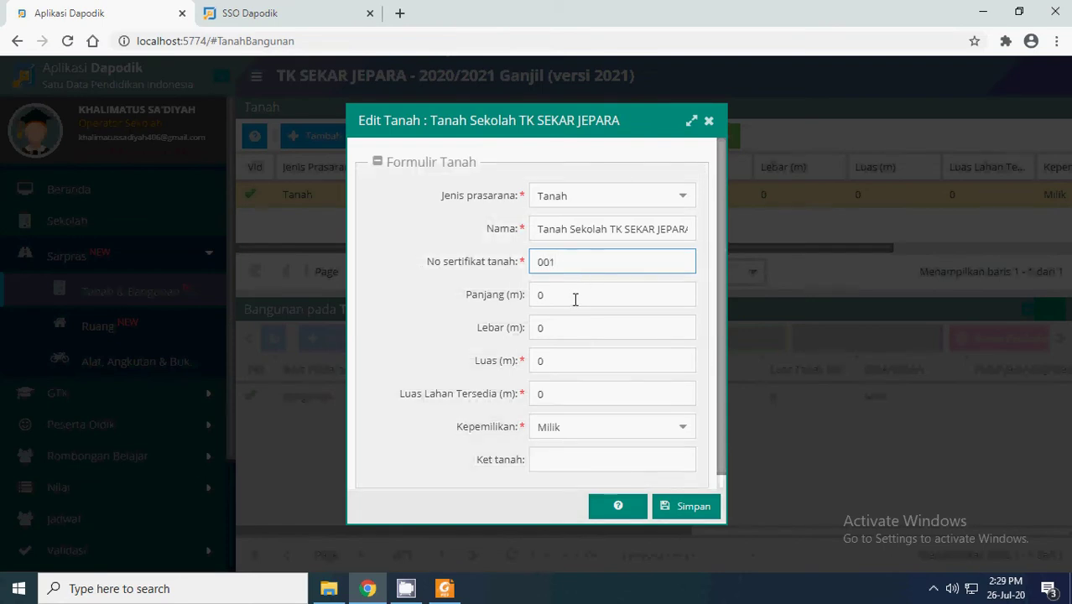
{"action": "key", "text": "Tab"}
{"action": "type", "text": "100"}
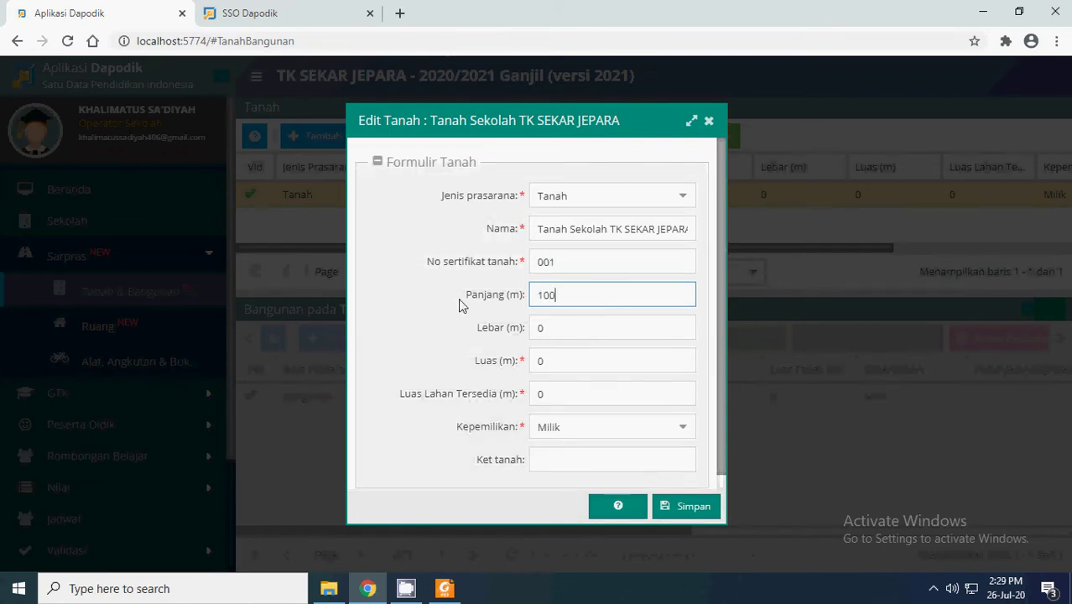
{"action": "left_click", "coordinate": [564, 328]}
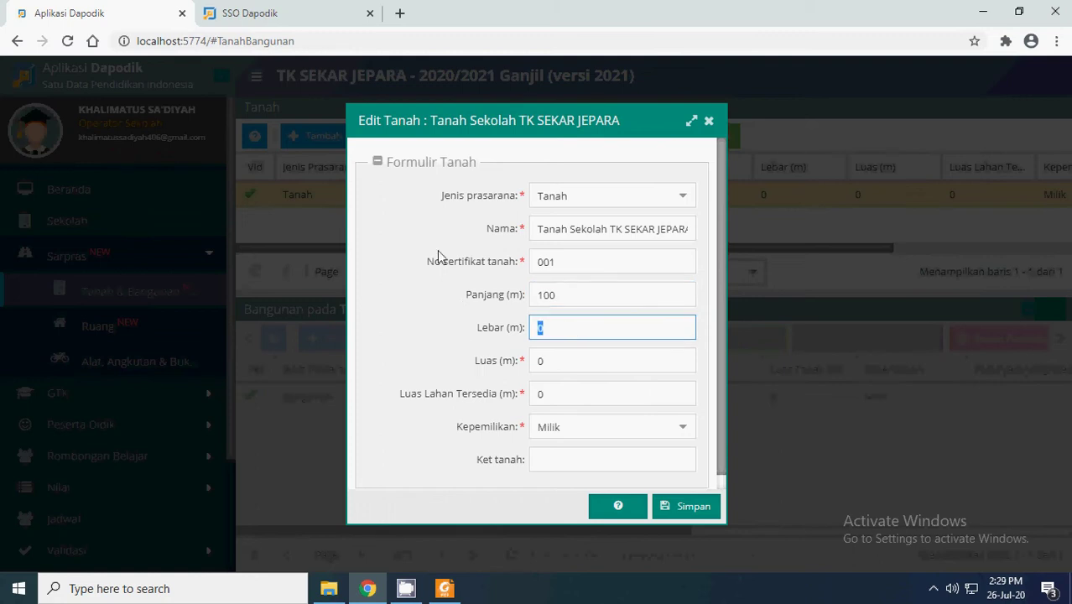
{"action": "type", "text": "30"}
- Set both the land area (Luas) and the available land area (Luas Lahan Tersedia) to 3000
{"action": "left_click", "coordinate": [581, 361]}
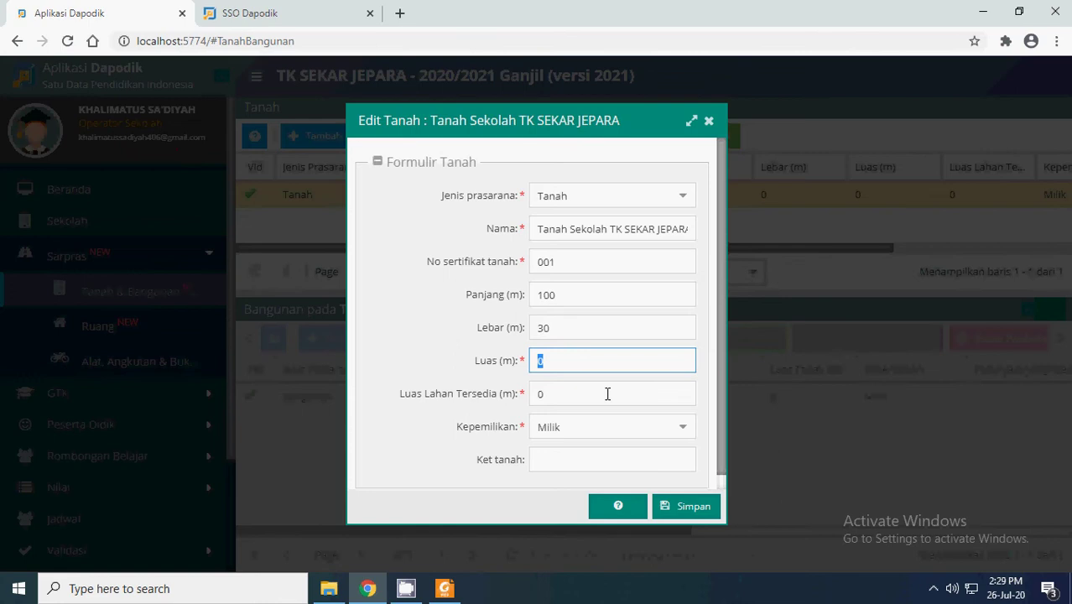
{"action": "type", "text": "3000"}
{"action": "scroll", "coordinate": [619, 344], "scroll_direction": "down", "scroll_amount": 1}
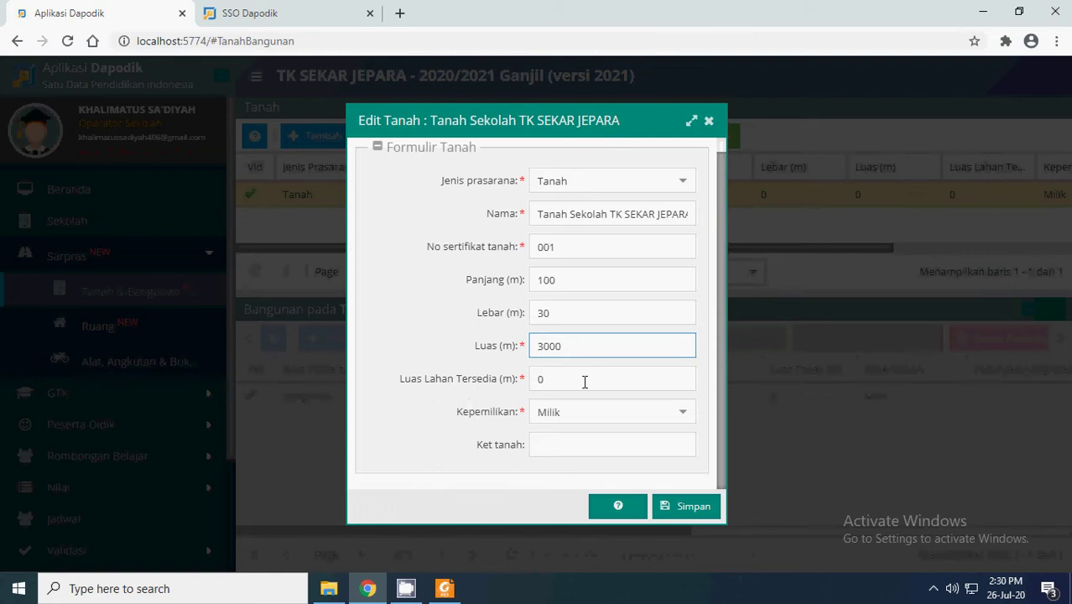
{"action": "left_click", "coordinate": [584, 381]}
{"action": "left_click_drag", "start_coordinate": [583, 349], "coordinate": [512, 353]}
{"action": "left_click_drag", "start_coordinate": [584, 385], "coordinate": [493, 367]}
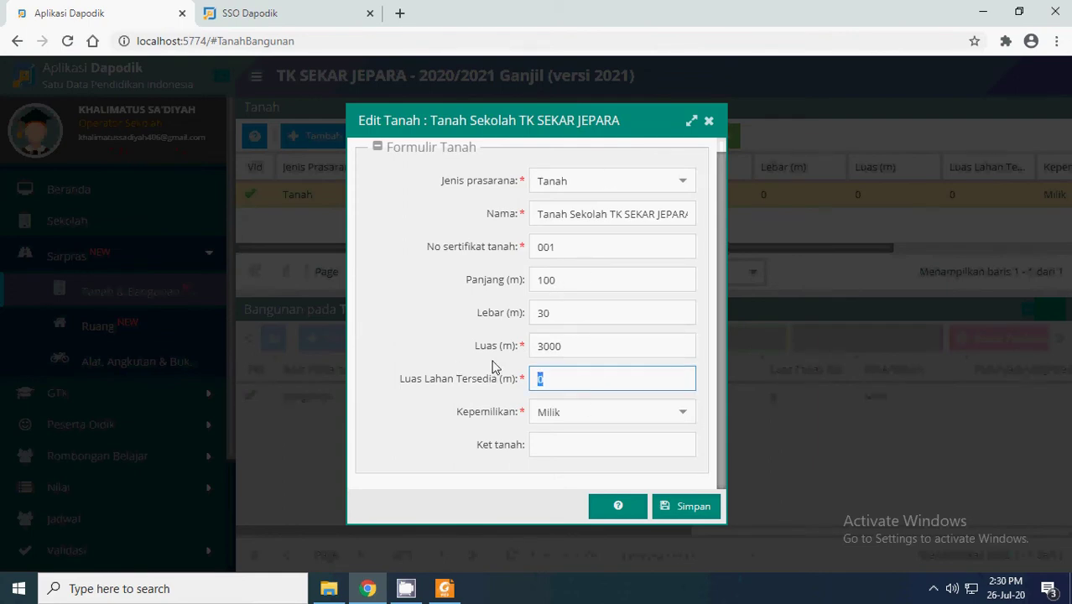
{"action": "type", "text": "3000"}
- Choose Milik as the land's ownership and enter "Milik Yayasan" as the land note (Ket tanah)
{"action": "left_click", "coordinate": [676, 414]}
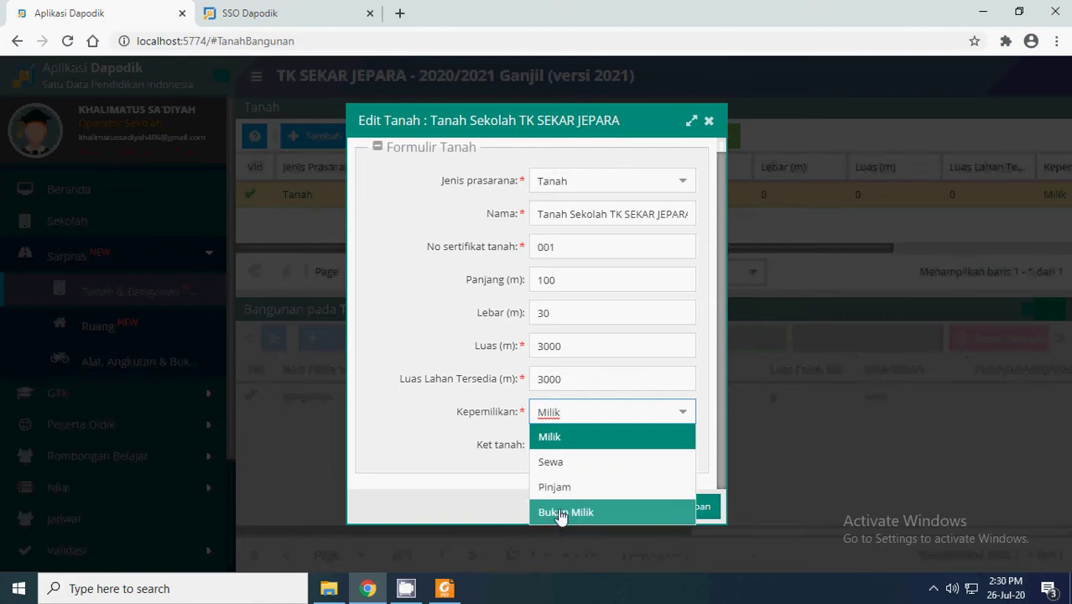
{"action": "left_click", "coordinate": [549, 437]}
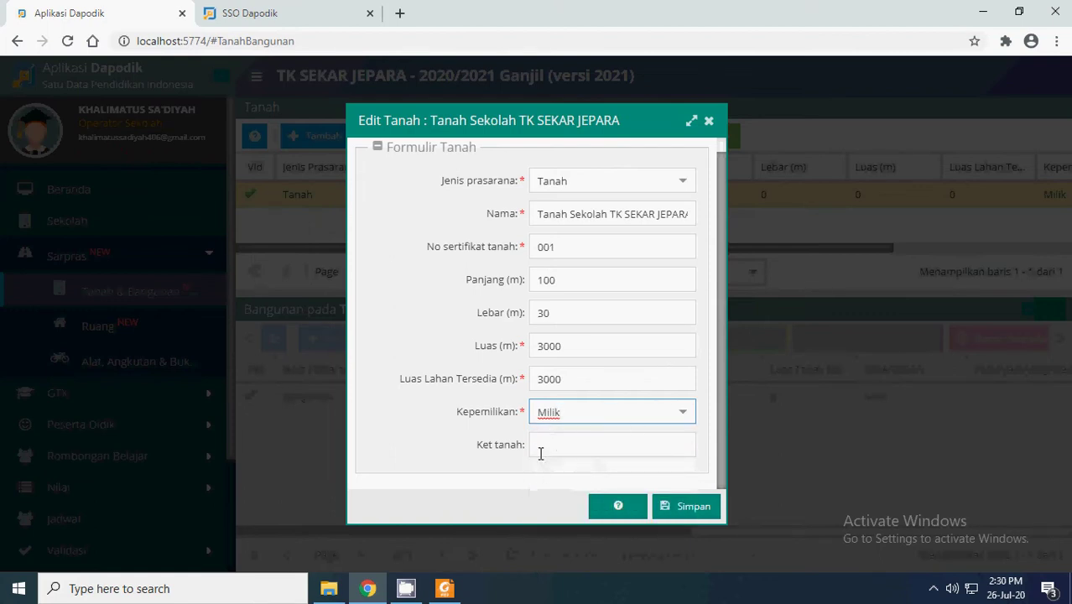
{"action": "left_click", "coordinate": [546, 446]}
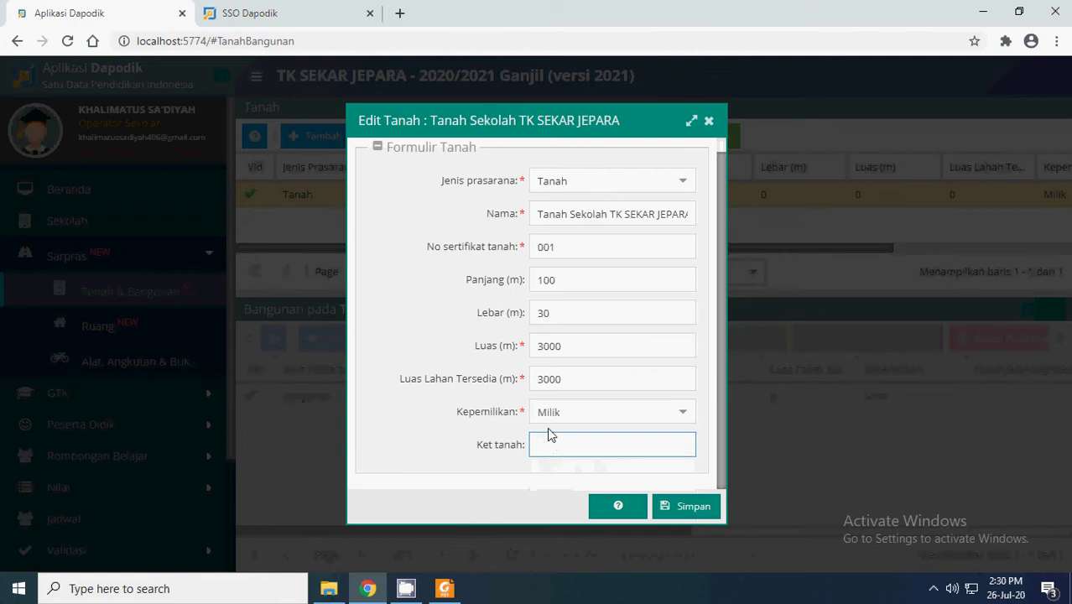
{"action": "type", "text": "Milik"}
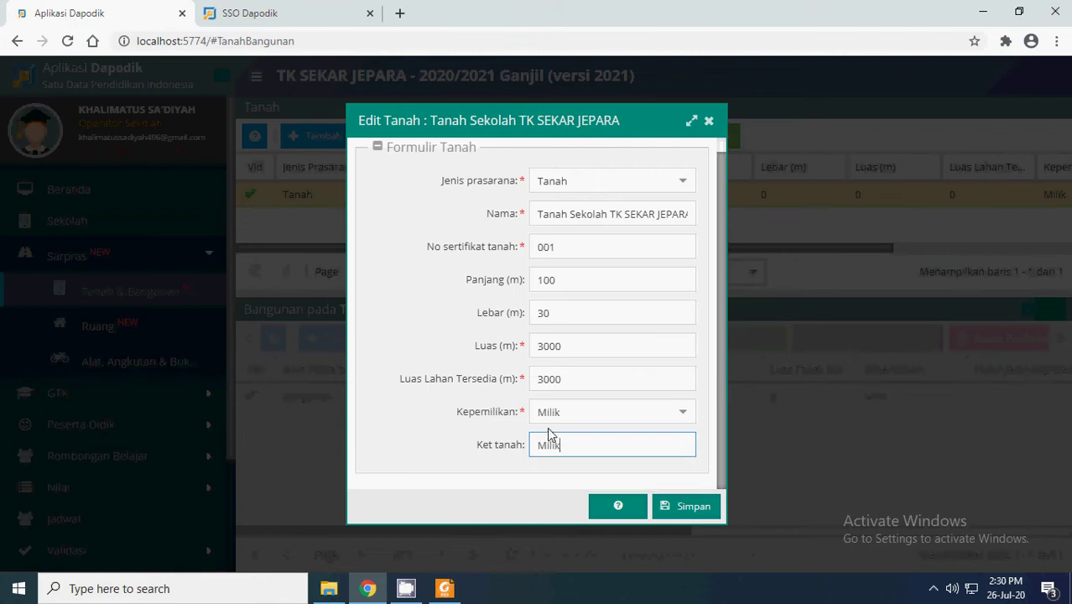
{"action": "type", "text": " Yayasan"}
- Review the ownership options without changing the selection and save the land record
{"action": "left_click", "coordinate": [609, 417]}
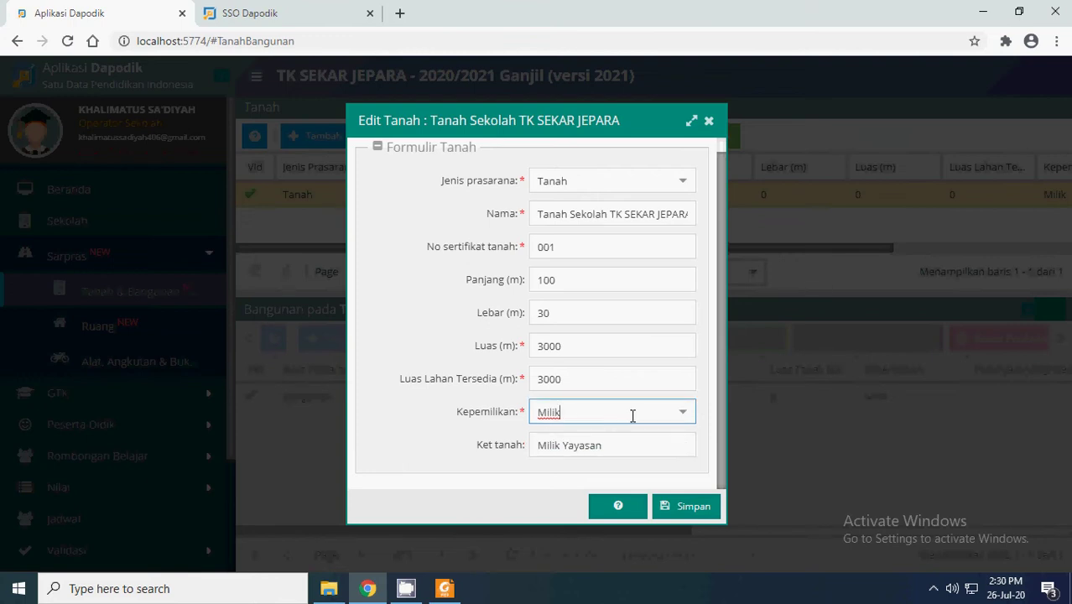
{"action": "left_click", "coordinate": [676, 418]}
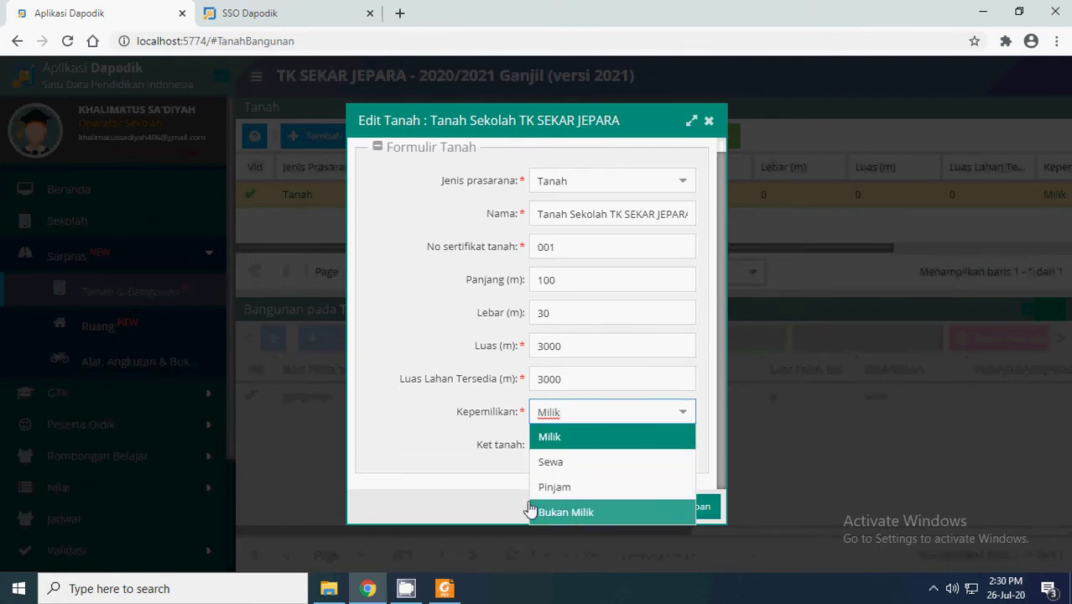
{"action": "left_click", "coordinate": [454, 478]}
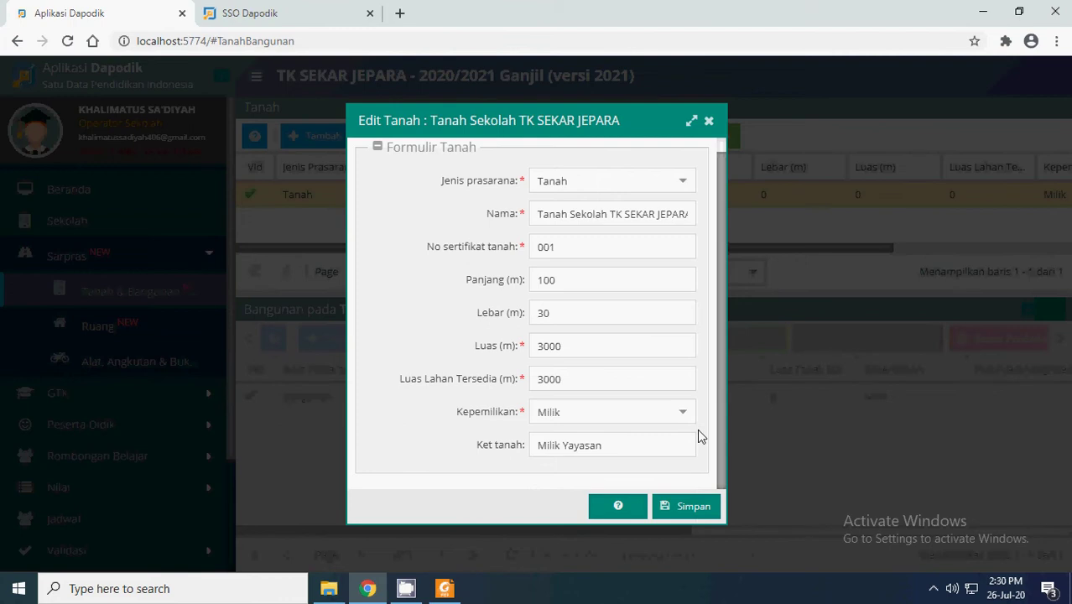
{"action": "left_click", "coordinate": [675, 508]}
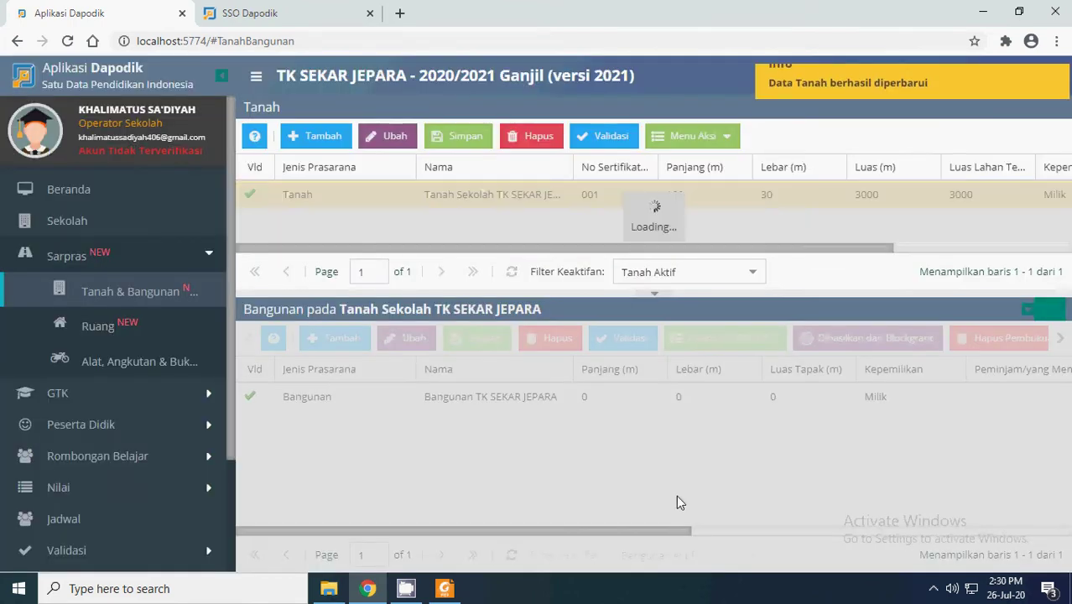
- Enter 40000000 as the 2020 NJOP (Rp) for the school's land record and save it
{"action": "left_click", "coordinate": [516, 197]}
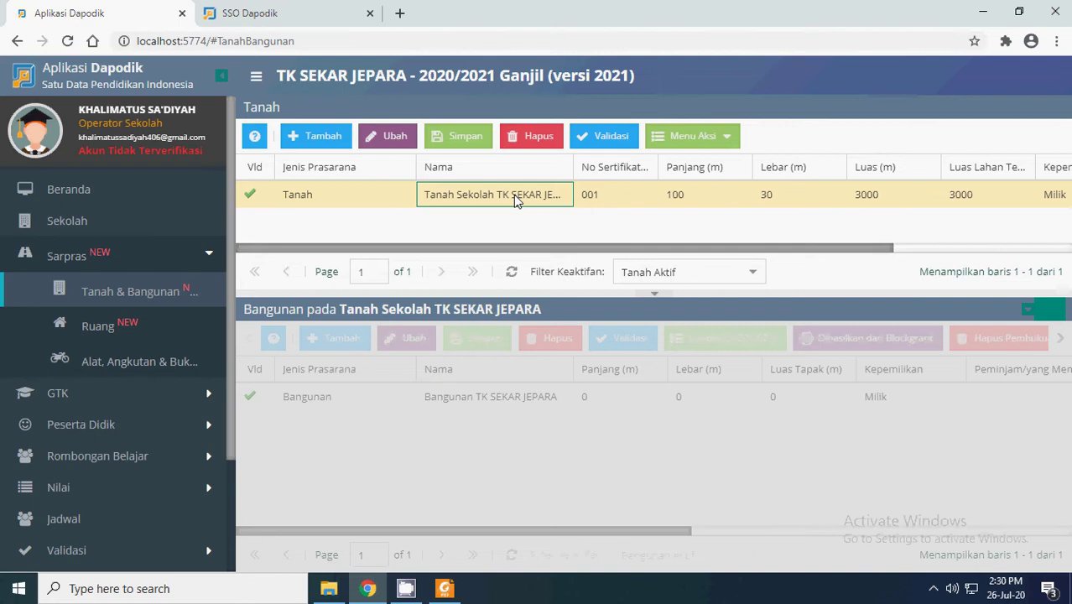
{"action": "left_click", "coordinate": [725, 139]}
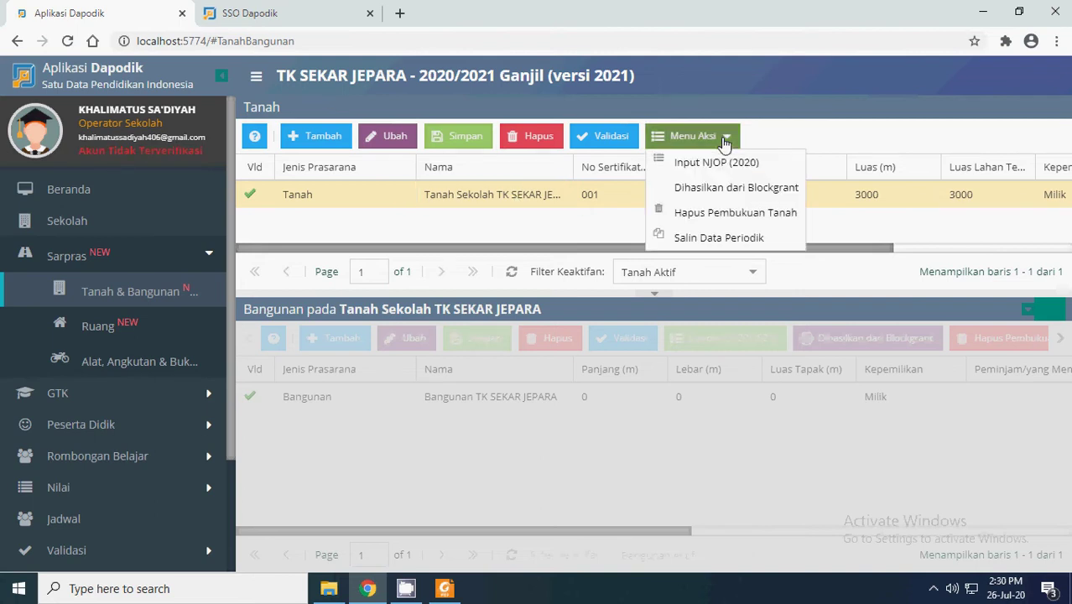
{"action": "left_click", "coordinate": [521, 201]}
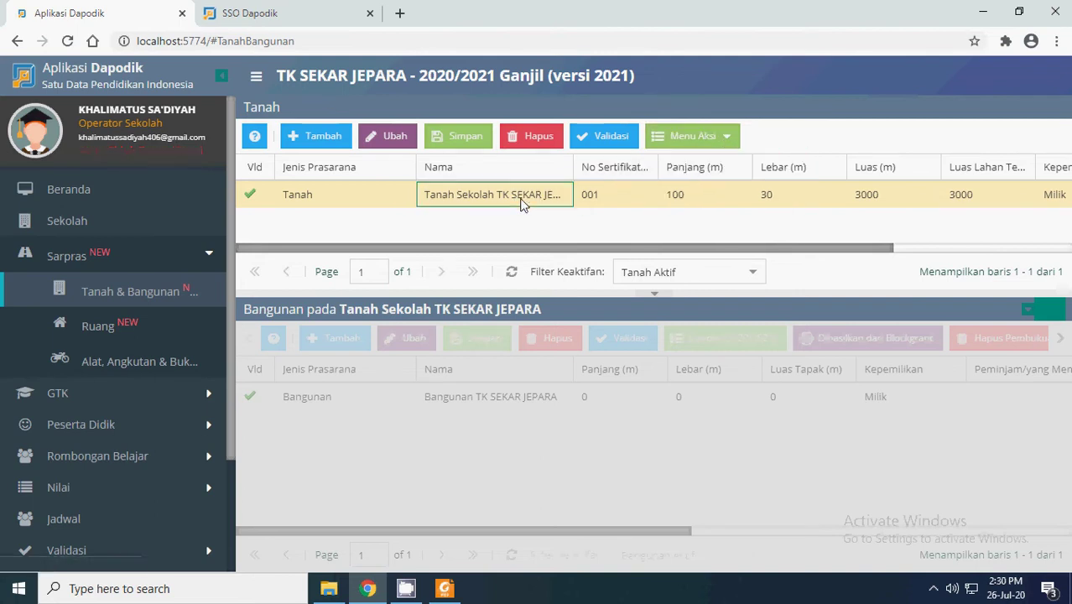
{"action": "left_click", "coordinate": [706, 143]}
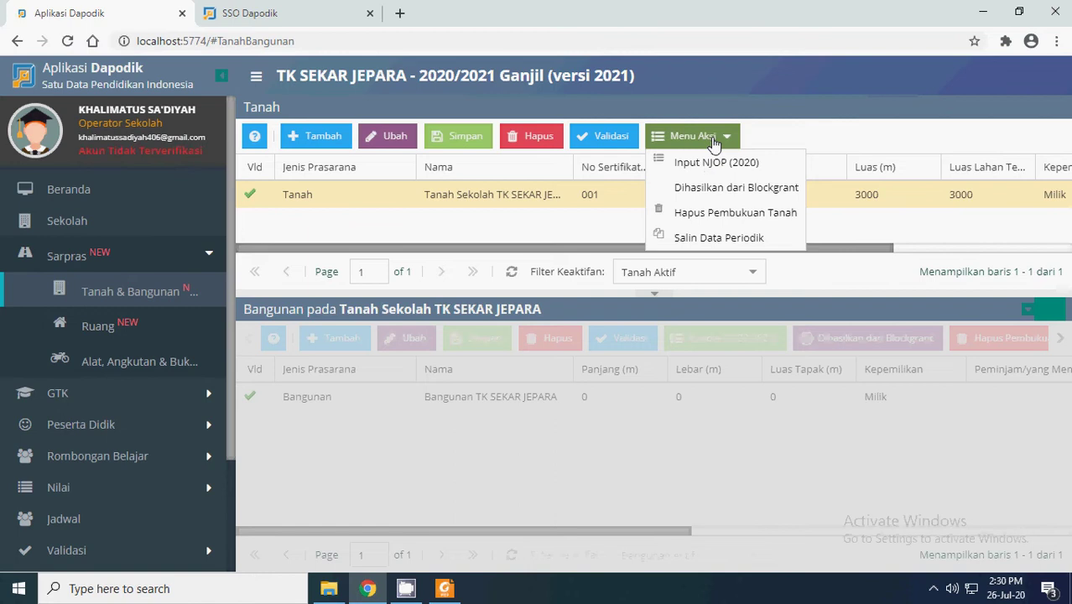
{"action": "left_click", "coordinate": [720, 165]}
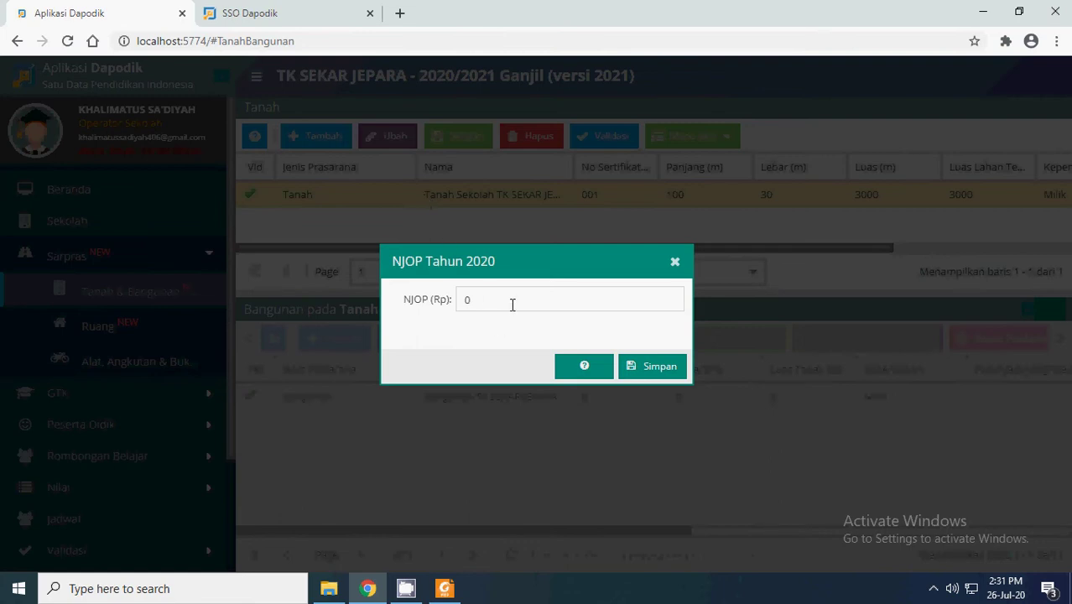
{"action": "left_click_drag", "start_coordinate": [510, 304], "coordinate": [433, 308]}
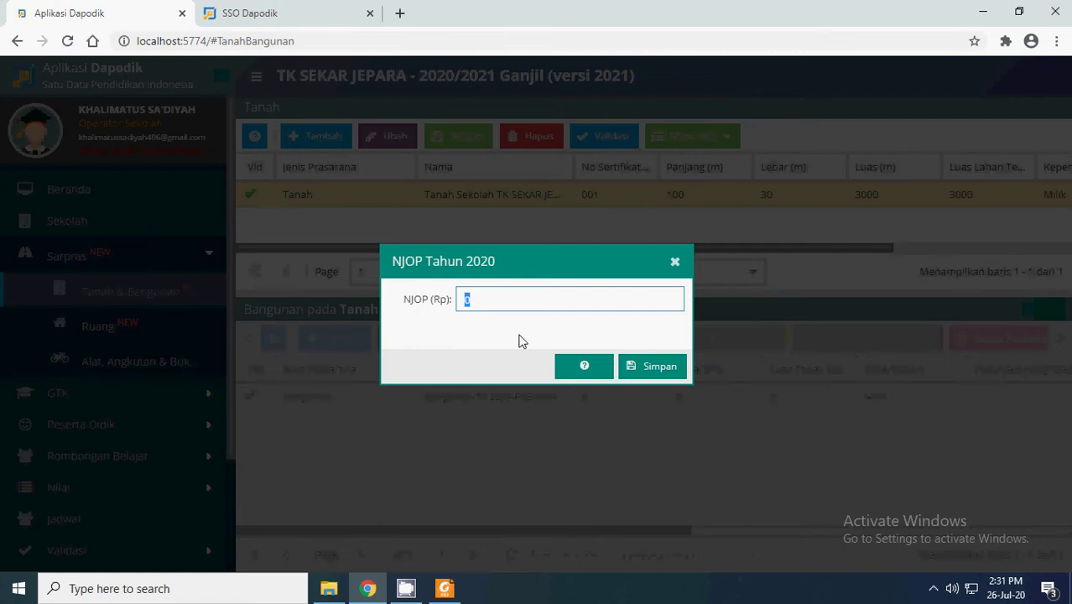
{"action": "type", "text": "40000000"}
{"action": "left_click", "coordinate": [667, 371]}
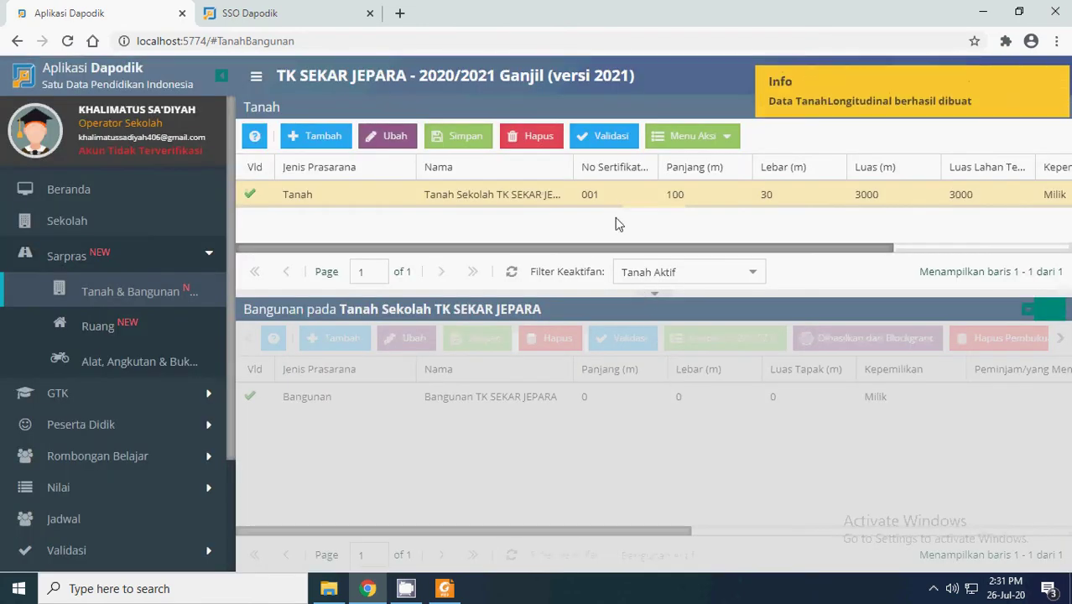
- View the Blockgrant records for the school's land and close the list
{"action": "left_click", "coordinate": [705, 141]}
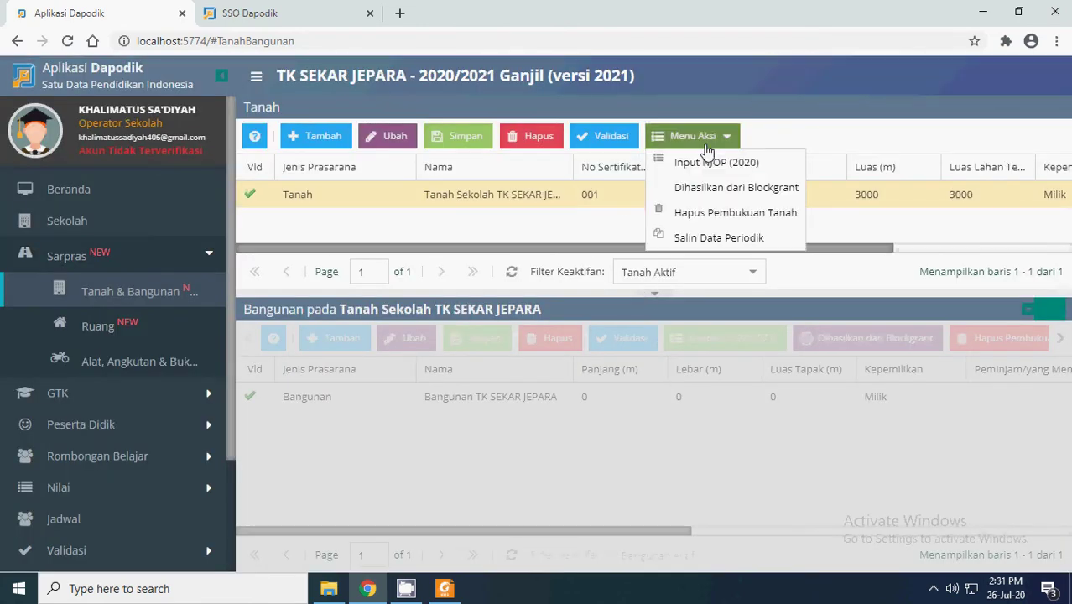
{"action": "left_click", "coordinate": [713, 193]}
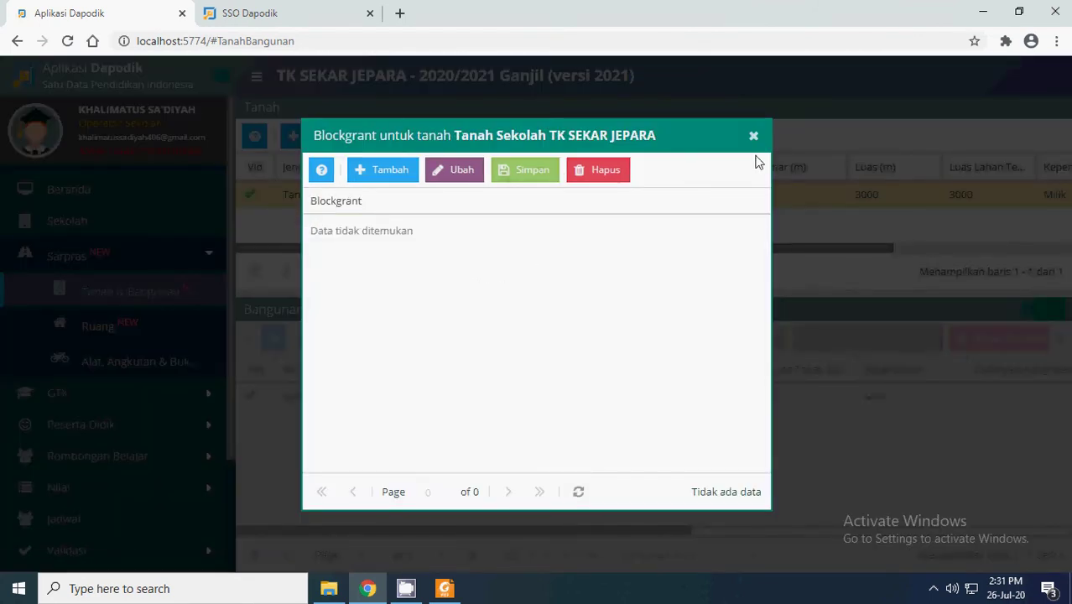
{"action": "left_click", "coordinate": [758, 135]}
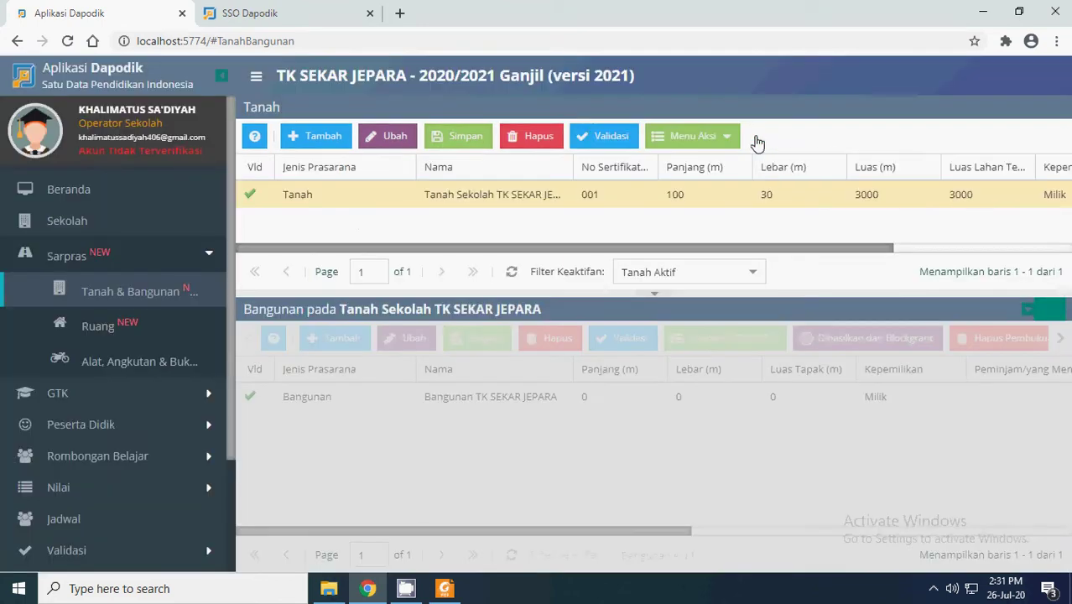
{"action": "left_click", "coordinate": [717, 143]}
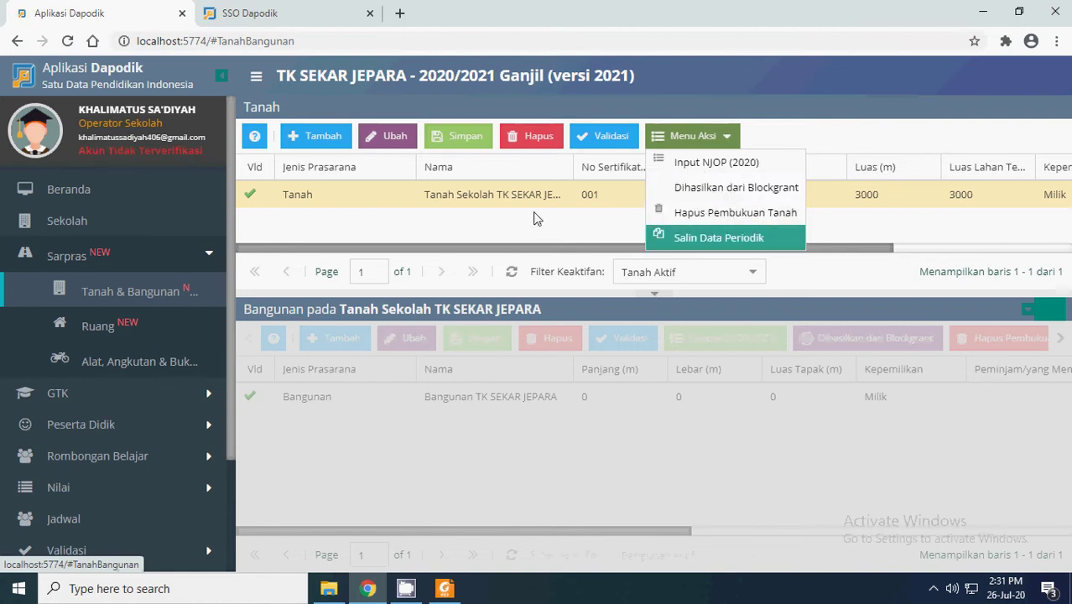
{"action": "left_click", "coordinate": [508, 197]}
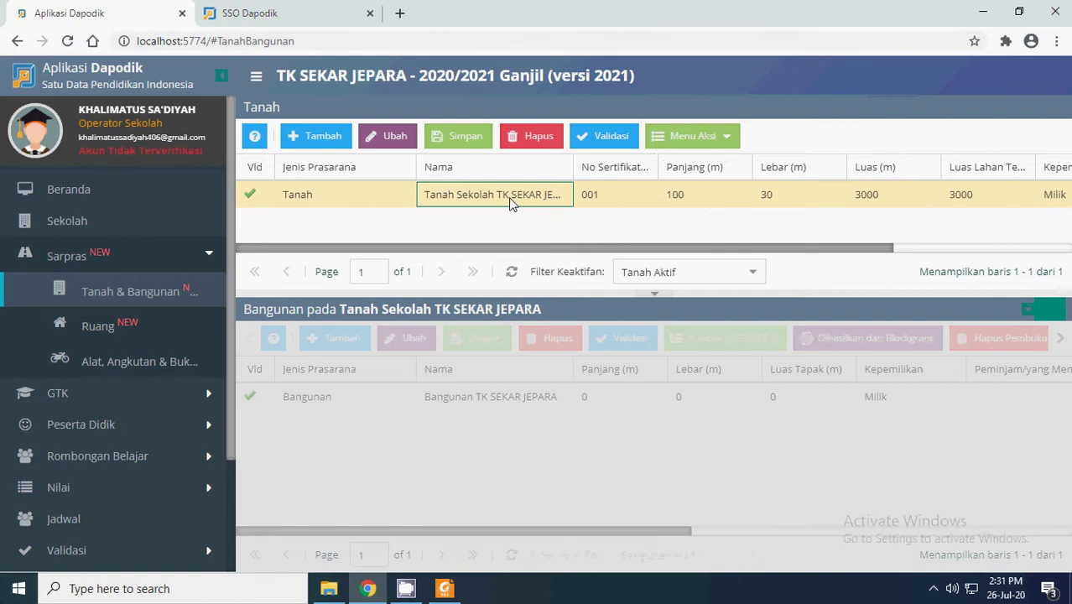
{"action": "left_click", "coordinate": [719, 136]}
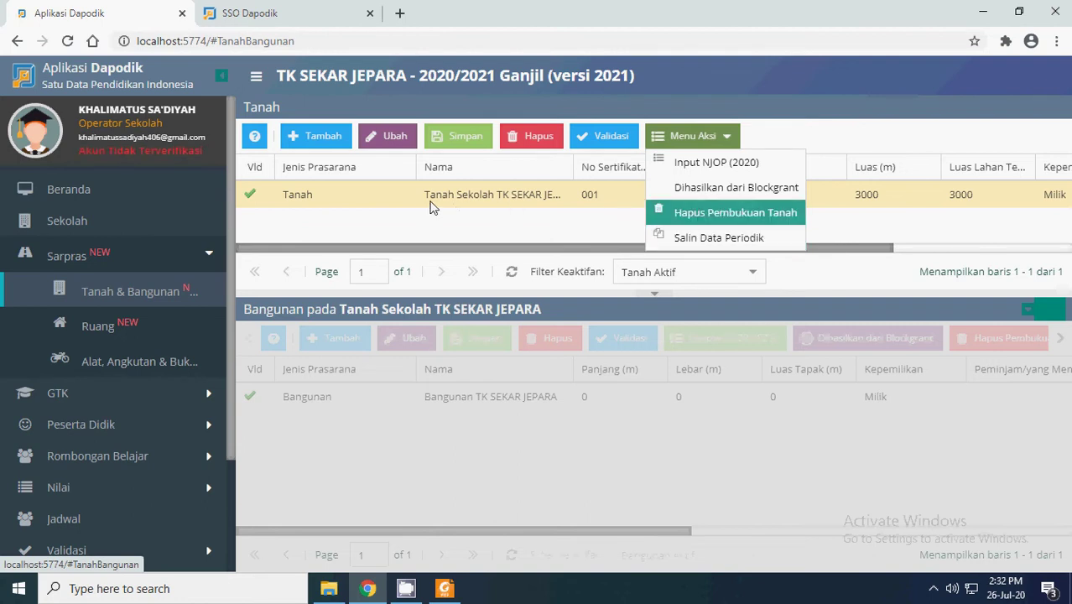
- Copy the periodic data (Salin Data Periodik) from the previous semester for the school's facilities
{"action": "left_click", "coordinate": [394, 198]}
{"action": "left_click", "coordinate": [712, 143]}
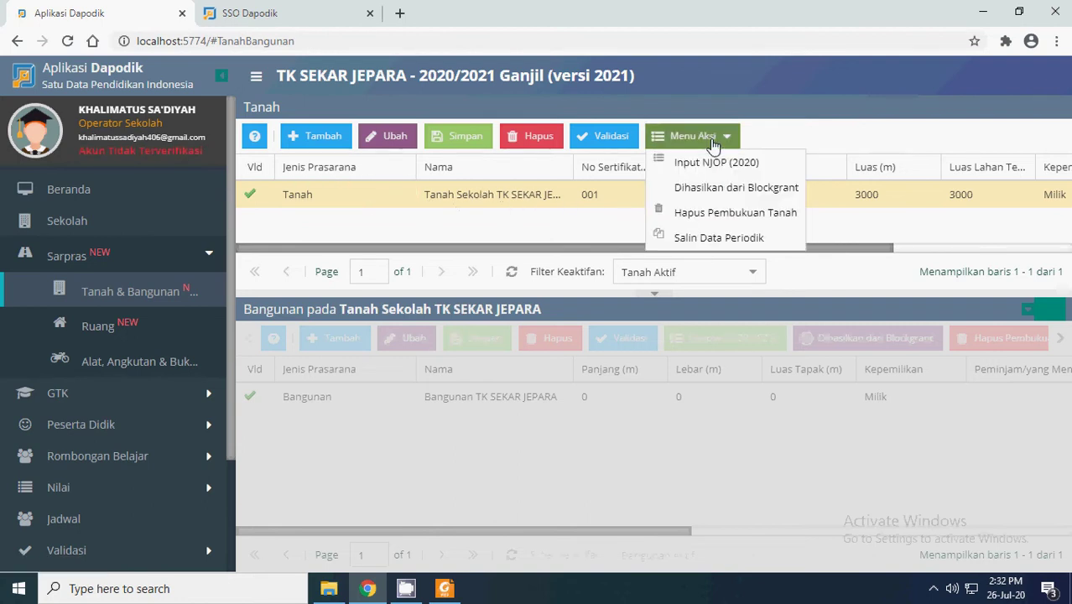
{"action": "left_click", "coordinate": [693, 240]}
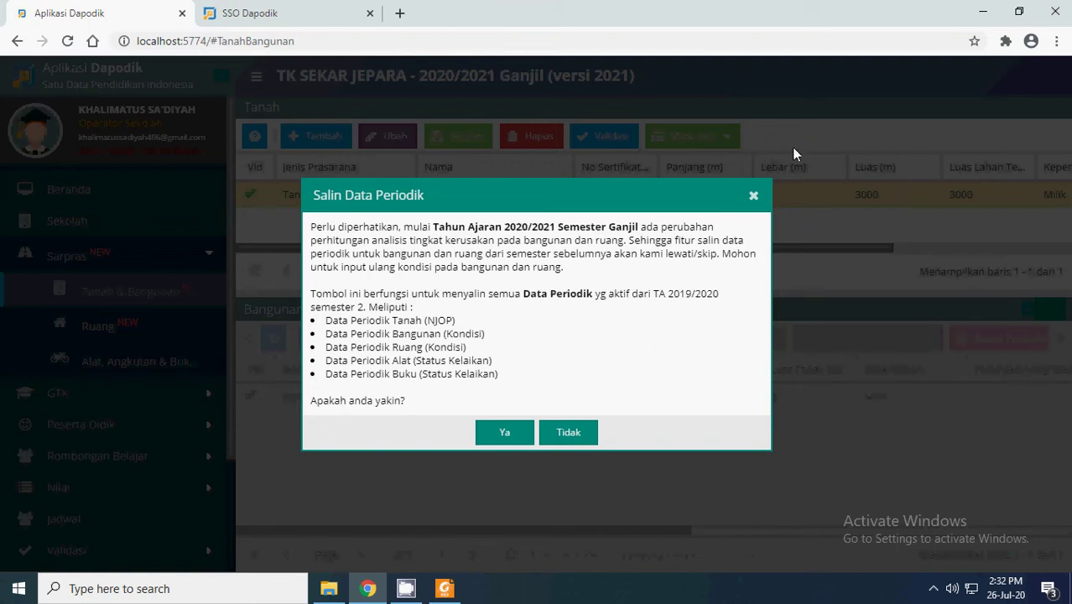
{"action": "left_click", "coordinate": [505, 433]}
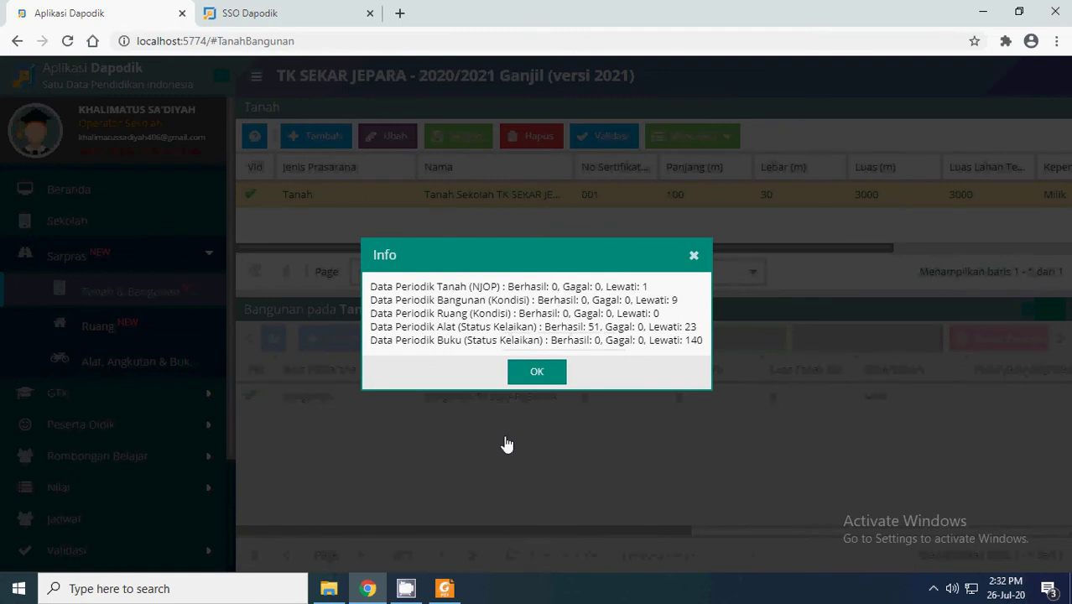
{"action": "left_click", "coordinate": [540, 373]}
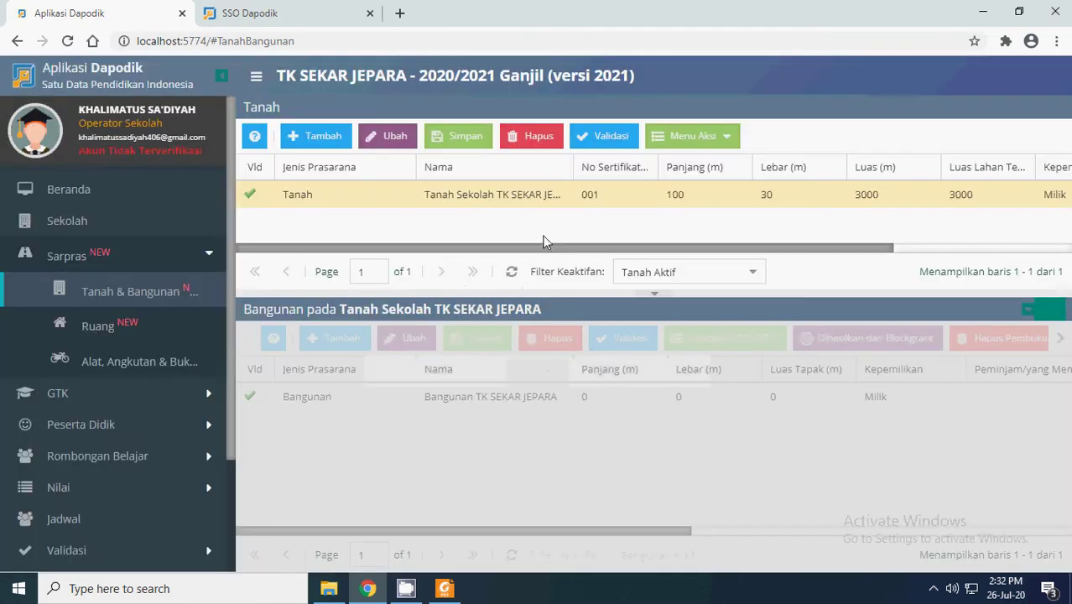
- Review the school's land record form and close it without changes
{"action": "left_click", "coordinate": [398, 139]}
{"action": "scroll", "coordinate": [595, 247], "scroll_direction": "down", "scroll_amount": 1}
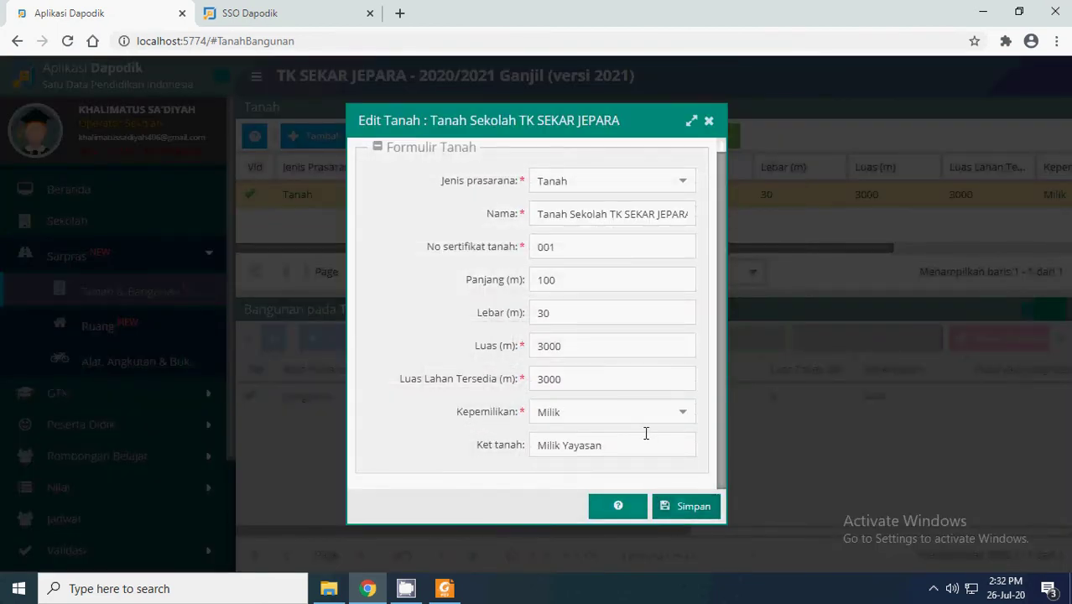
{"action": "left_click", "coordinate": [708, 121]}
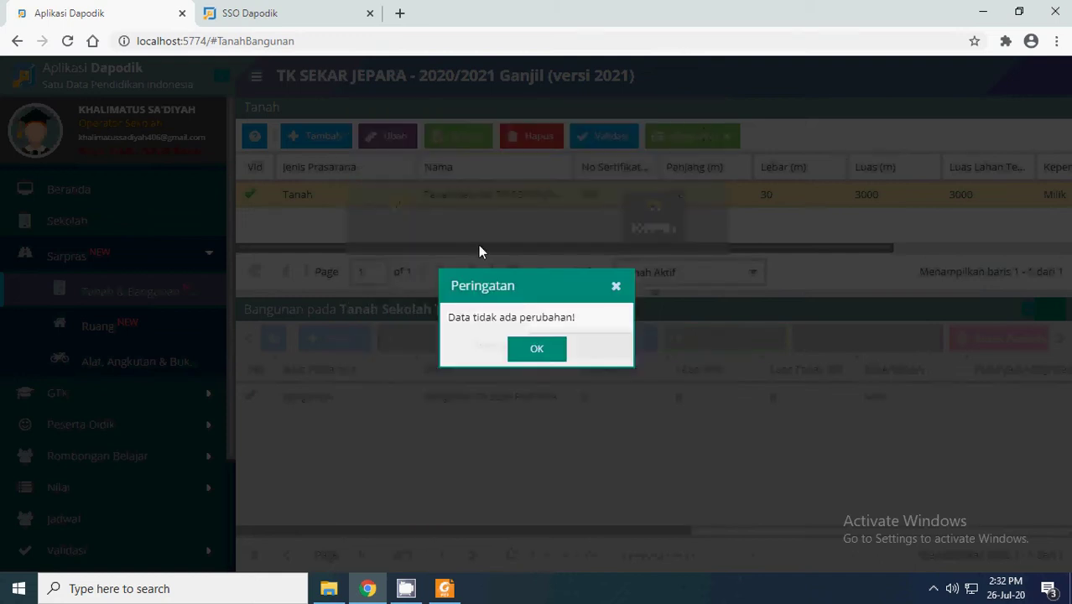
{"action": "left_click", "coordinate": [523, 353]}
- Try to select the building record listed under the school's land
{"action": "left_click", "coordinate": [622, 196]}
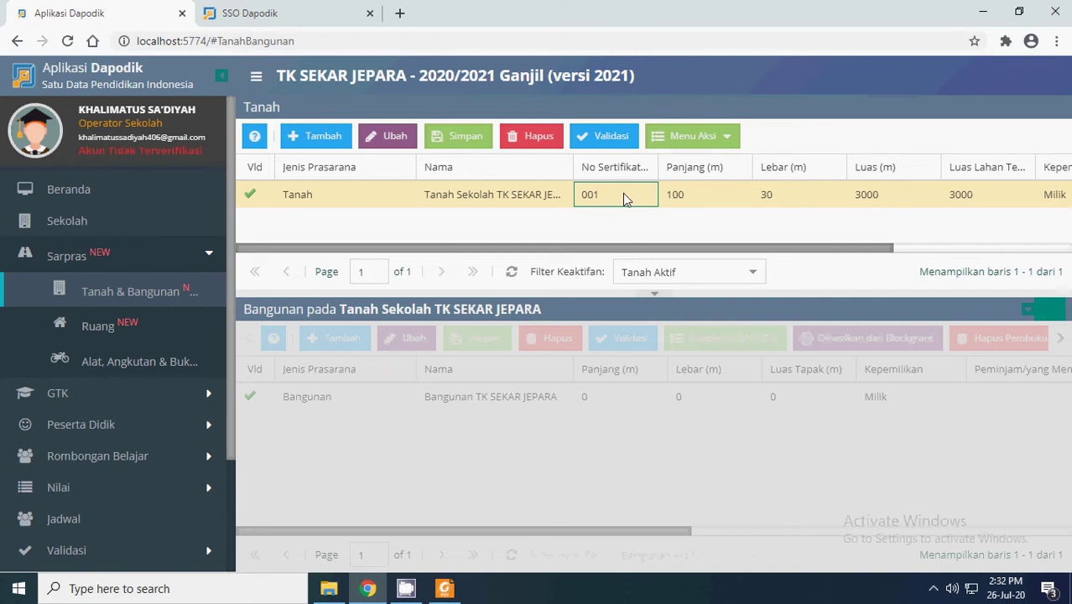
{"action": "left_click", "coordinate": [471, 194]}
{"action": "left_click", "coordinate": [347, 191]}
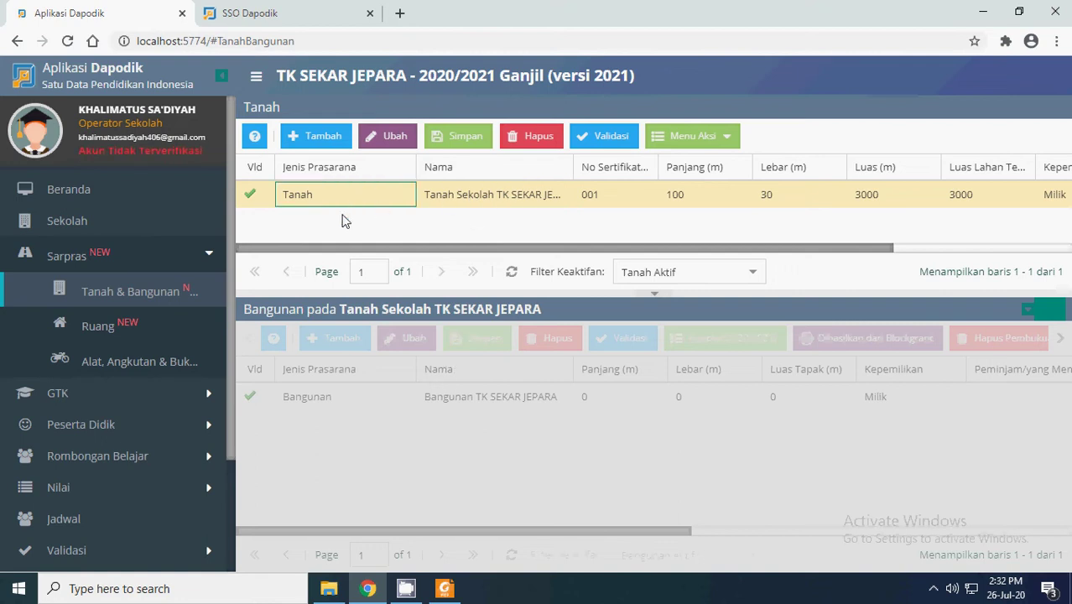
{"action": "left_click", "coordinate": [321, 408]}
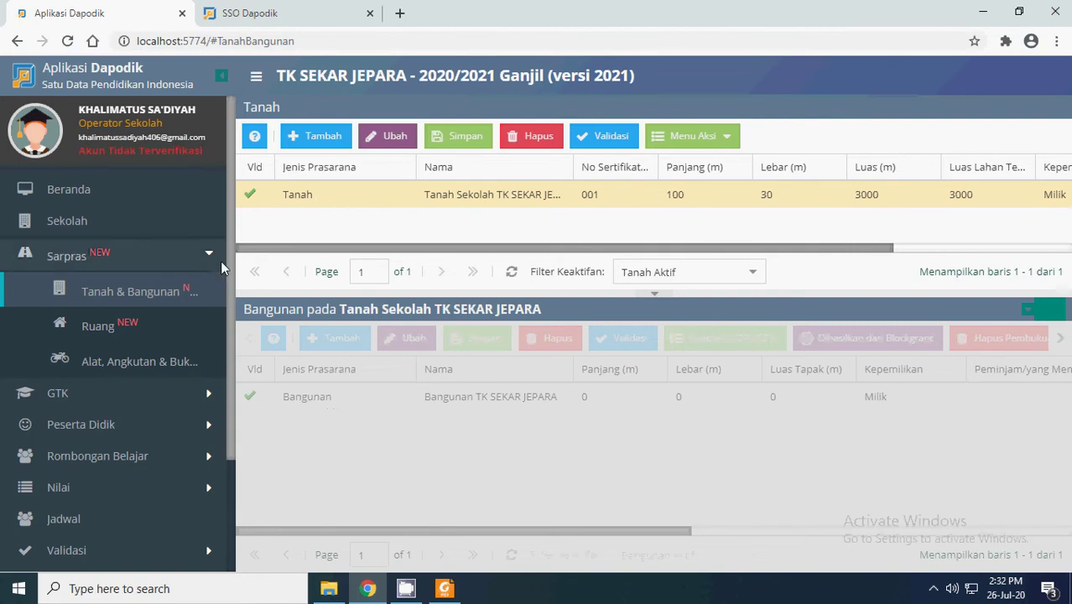
- Reload the page, dismiss the Dapodik 2021 welcome notice and select the school's land record
{"action": "left_click", "coordinate": [67, 40]}
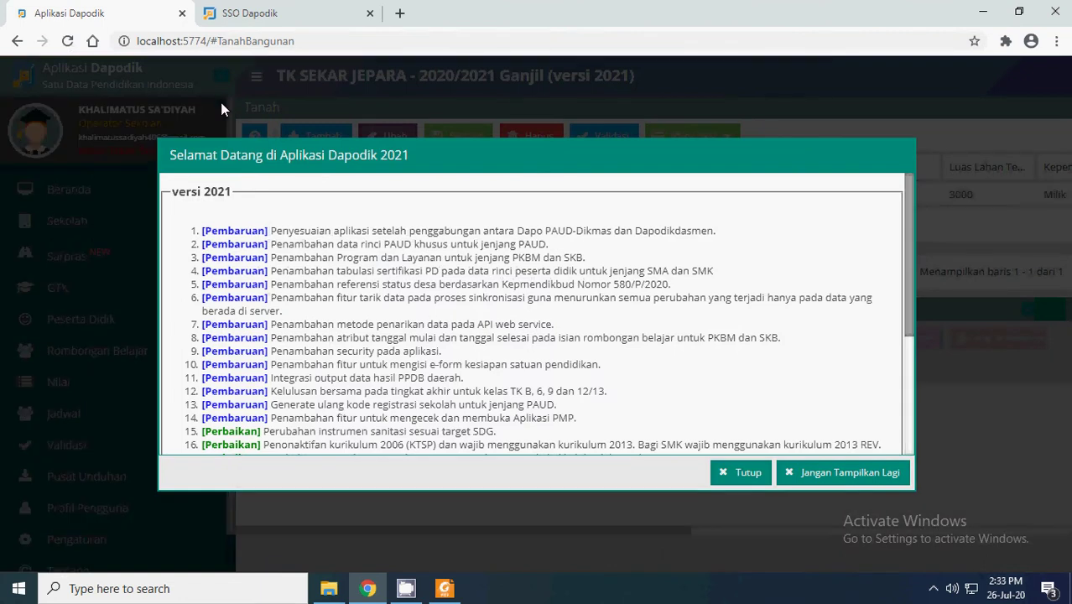
{"action": "left_click", "coordinate": [728, 472]}
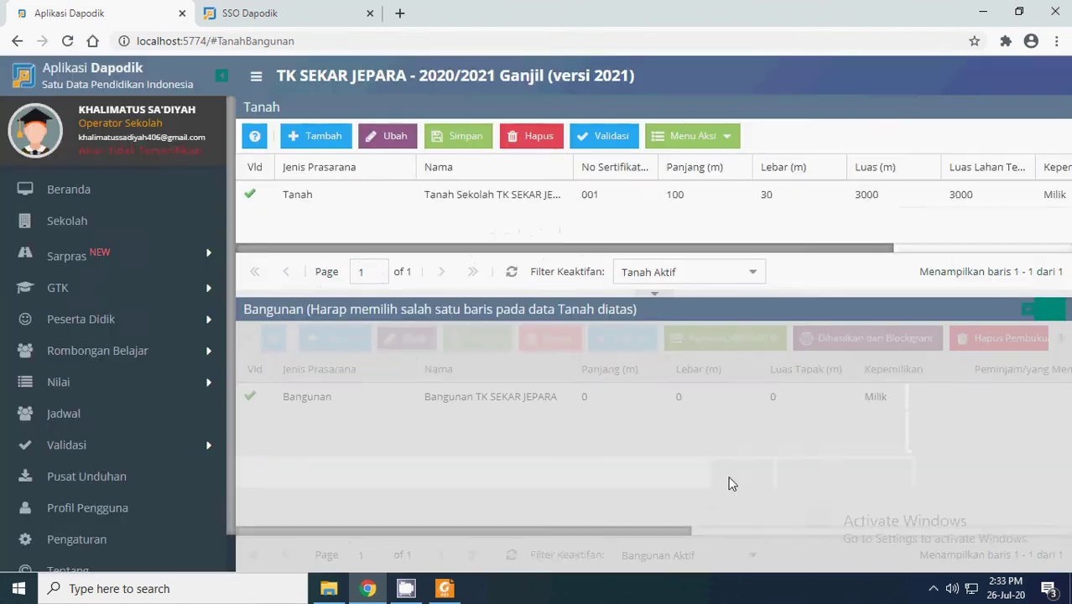
{"action": "left_click", "coordinate": [94, 263]}
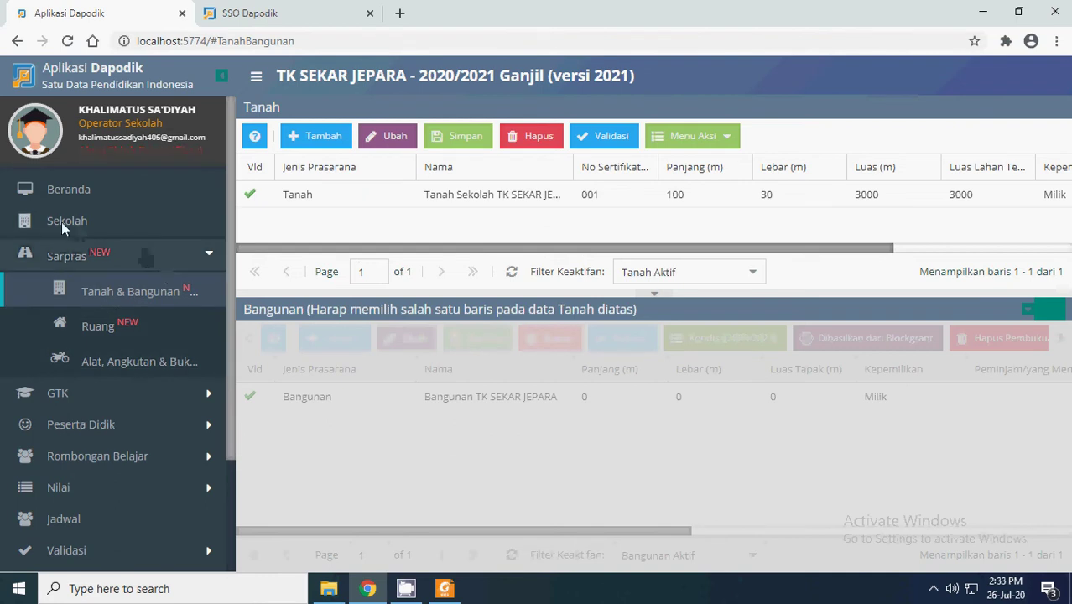
{"action": "left_click", "coordinate": [325, 201]}
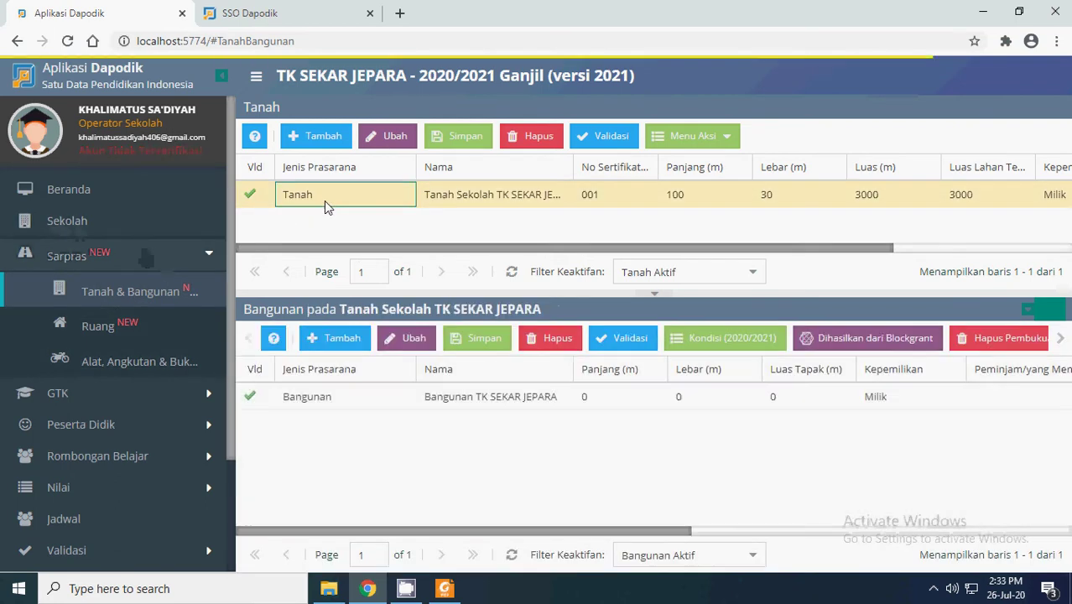
{"action": "left_click", "coordinate": [318, 407]}
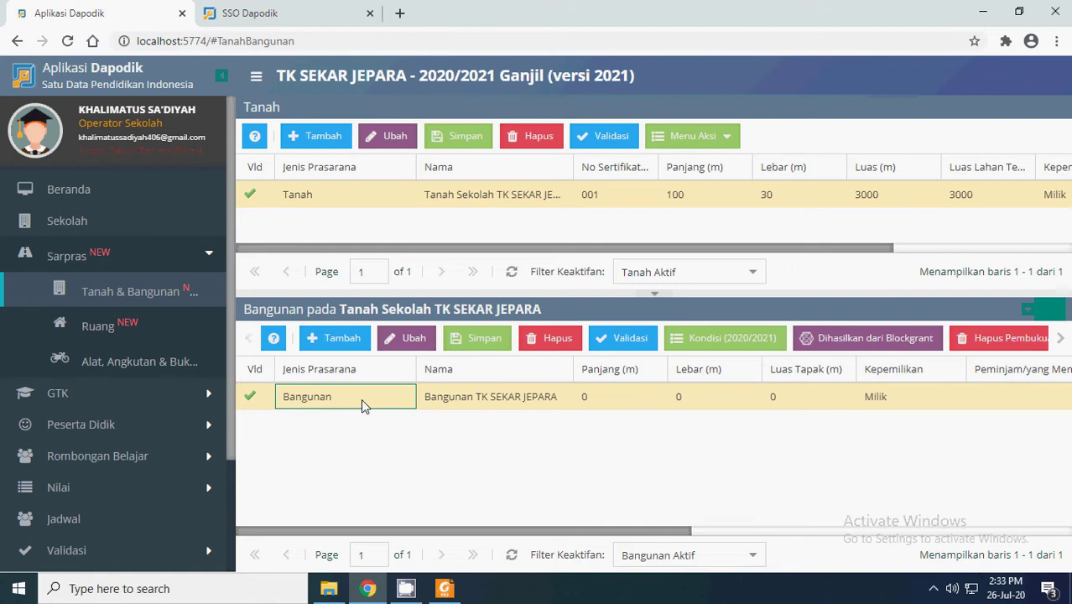
{"action": "left_click", "coordinate": [322, 195]}
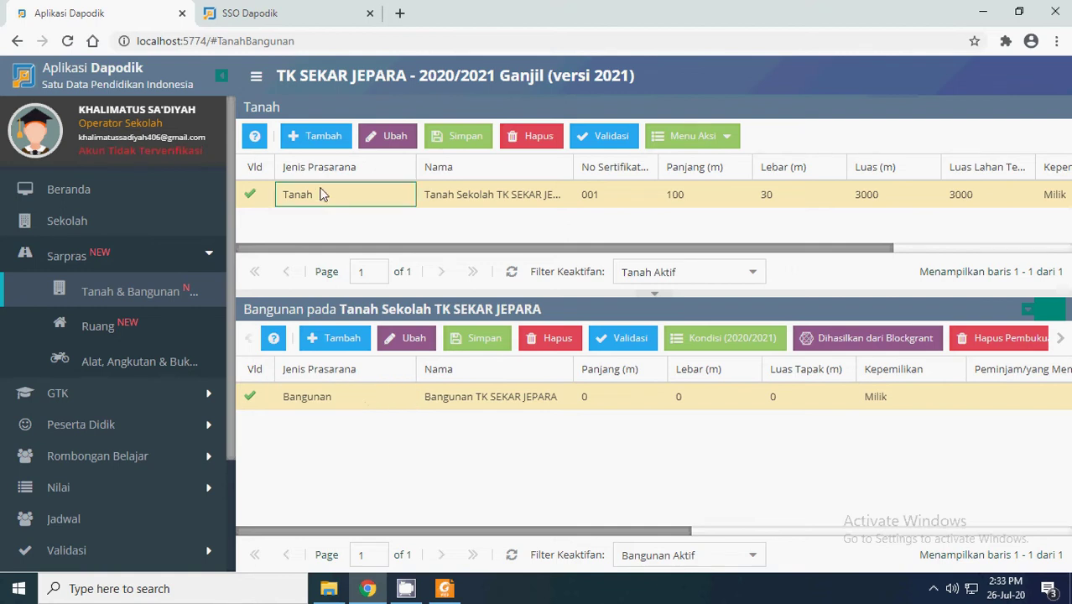
{"action": "left_click", "coordinate": [324, 401]}
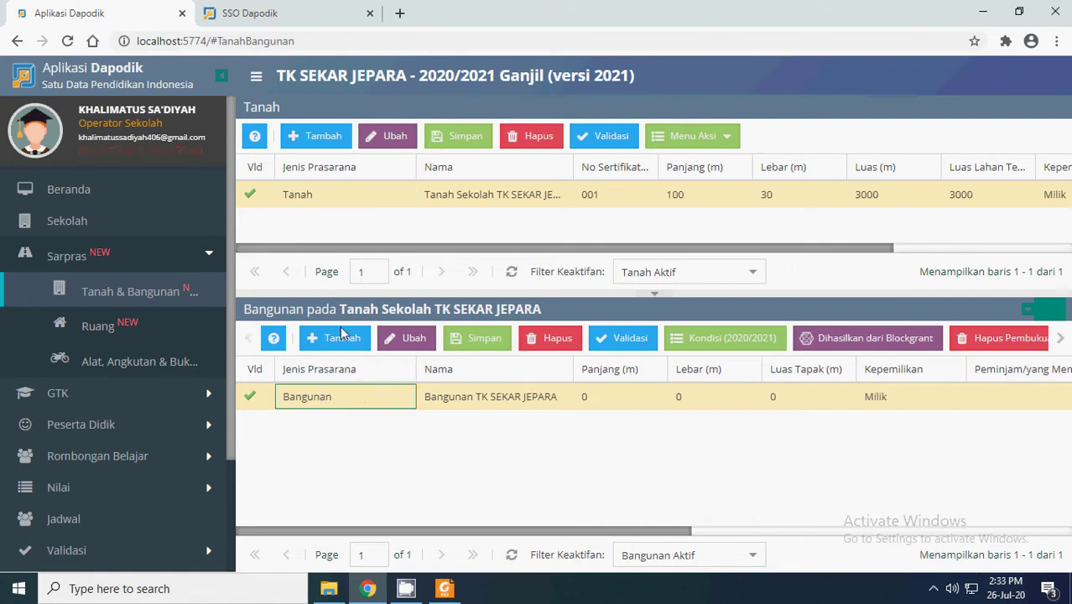
{"action": "left_click", "coordinate": [324, 196]}
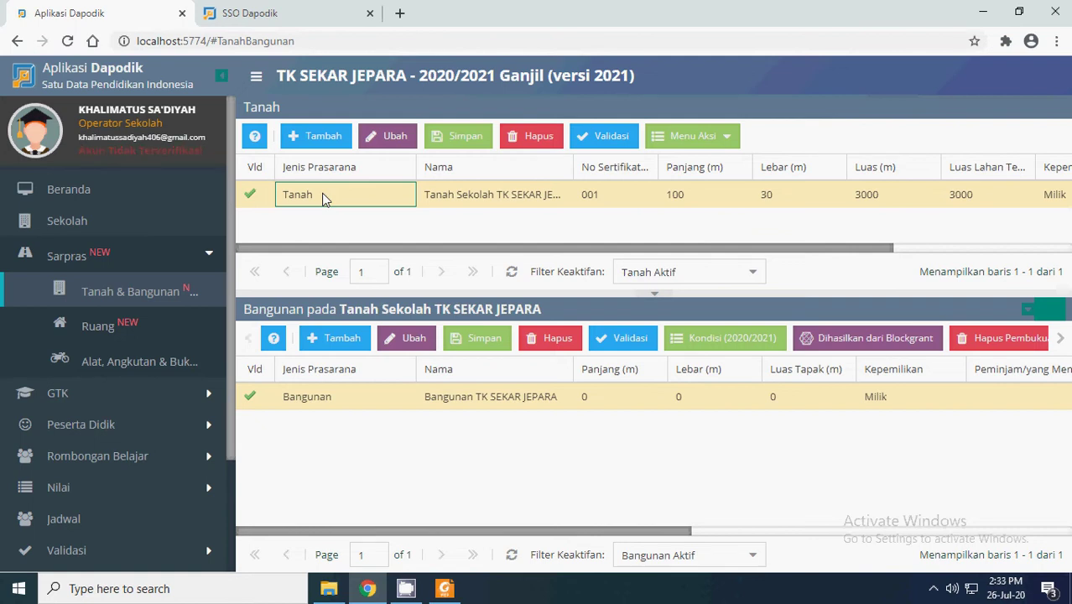
- Start a new land record of type Tanah, named Tanah Sewa, with certificate number 003
{"action": "left_click", "coordinate": [327, 144]}
{"action": "left_click", "coordinate": [684, 195]}
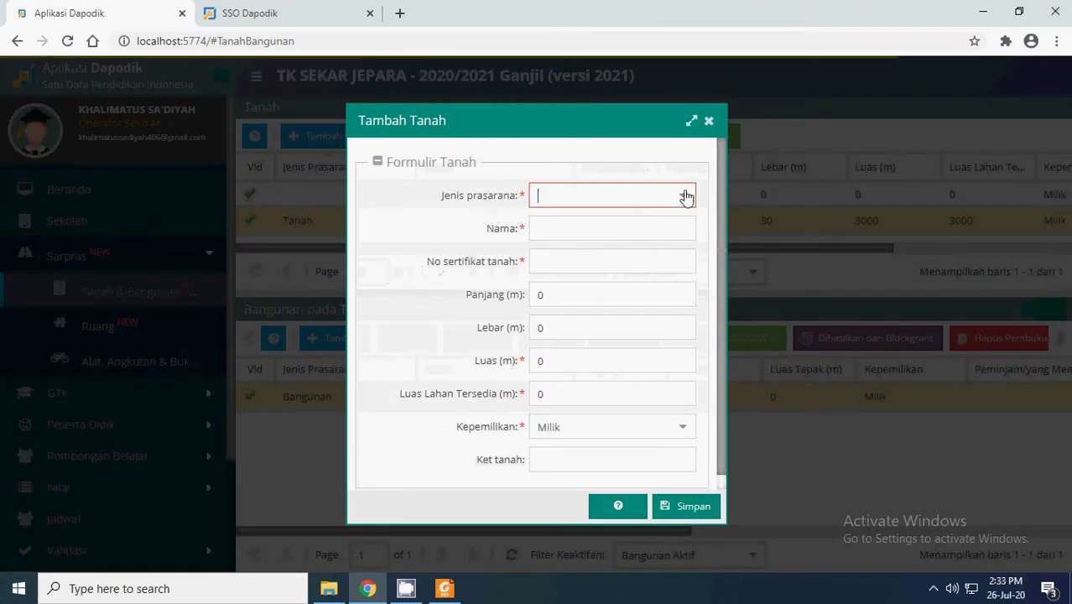
{"action": "left_click", "coordinate": [567, 222]}
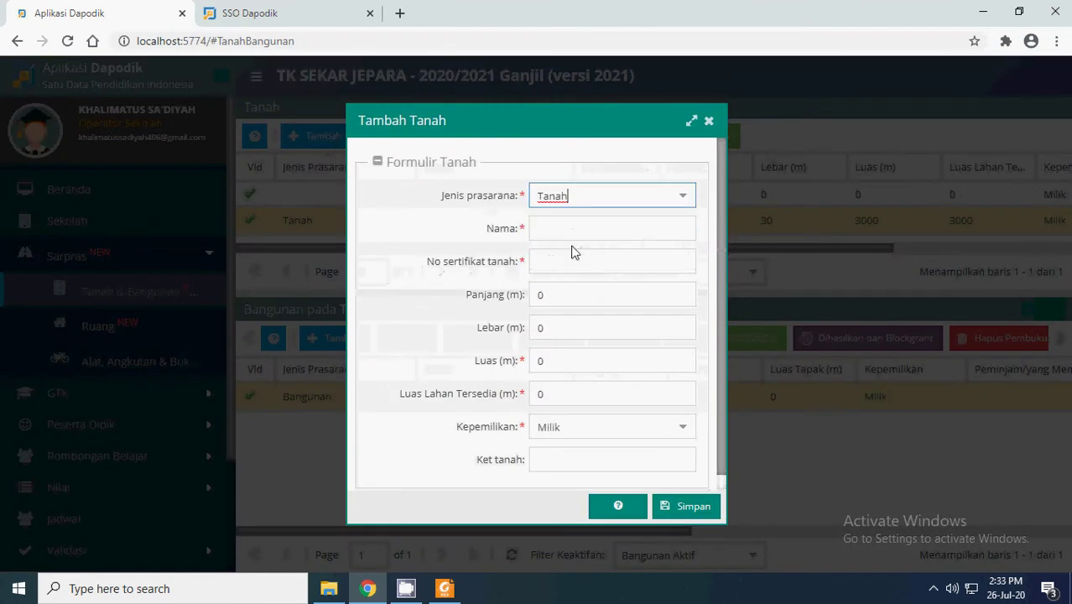
{"action": "left_click", "coordinate": [568, 236]}
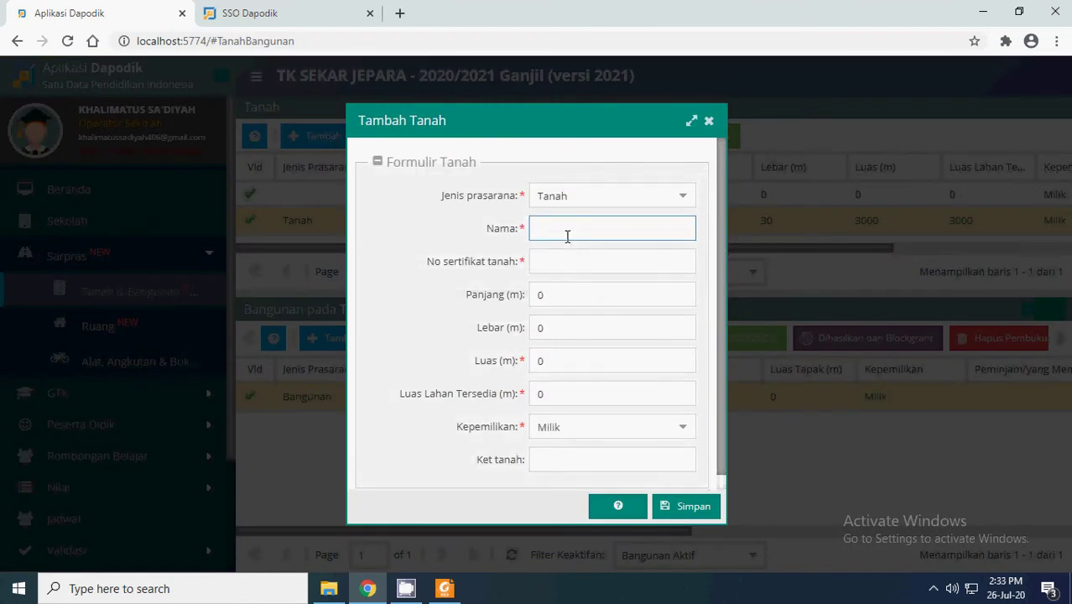
{"action": "type", "text": "Tanah Sewa"}
{"action": "left_click", "coordinate": [561, 254]}
{"action": "type", "text": "003"}
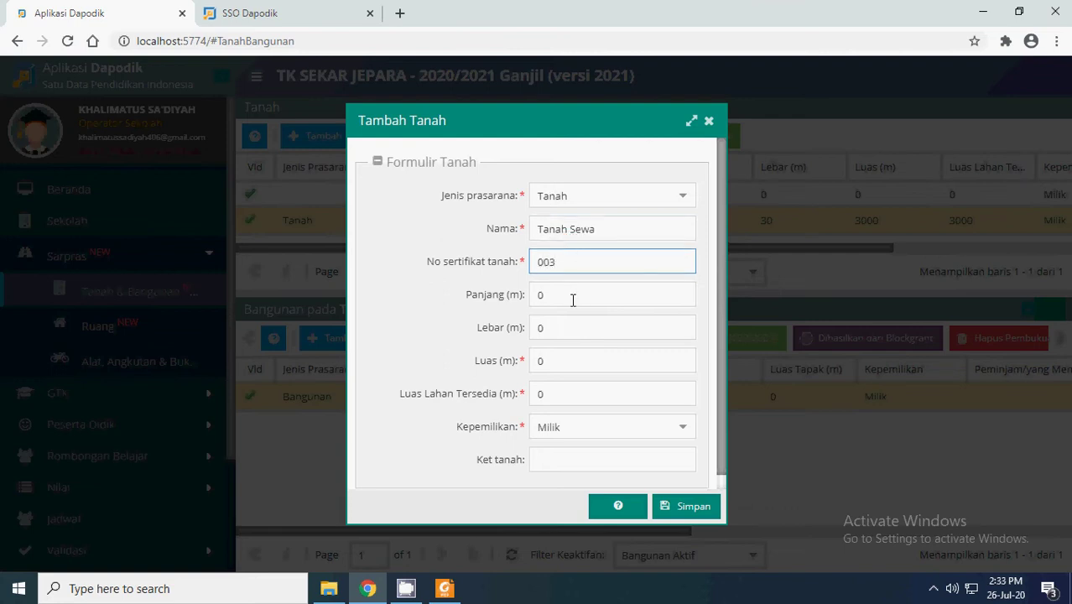
- Set the new land's length to 15 m, width to 2 m, and both total area and available land area to 30
{"action": "key", "text": "Tab"}
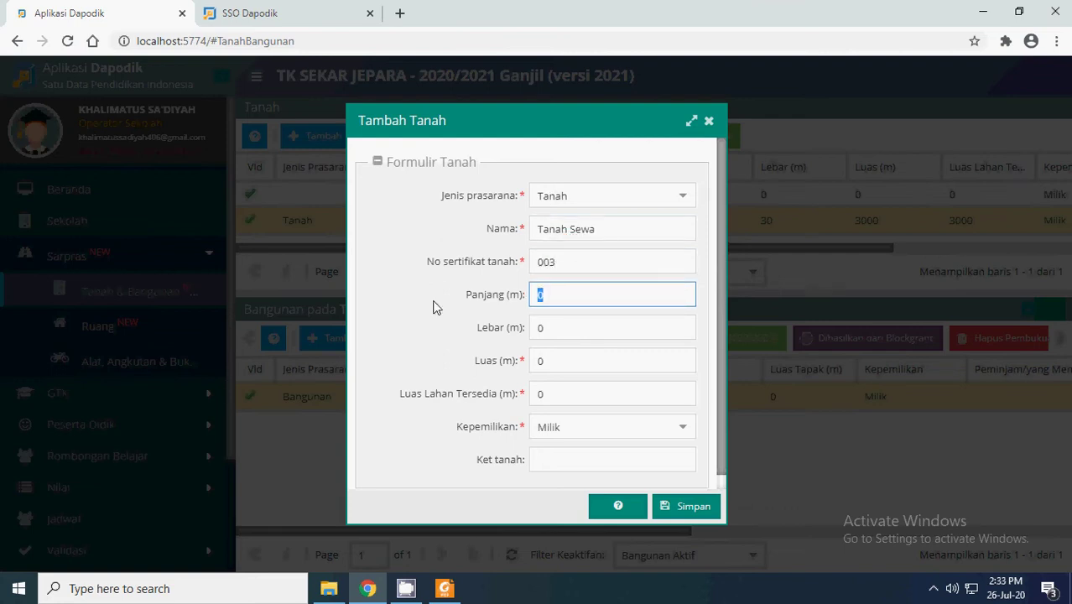
{"action": "type", "text": "15"}
{"action": "left_click", "coordinate": [577, 329]}
{"action": "type", "text": "2"}
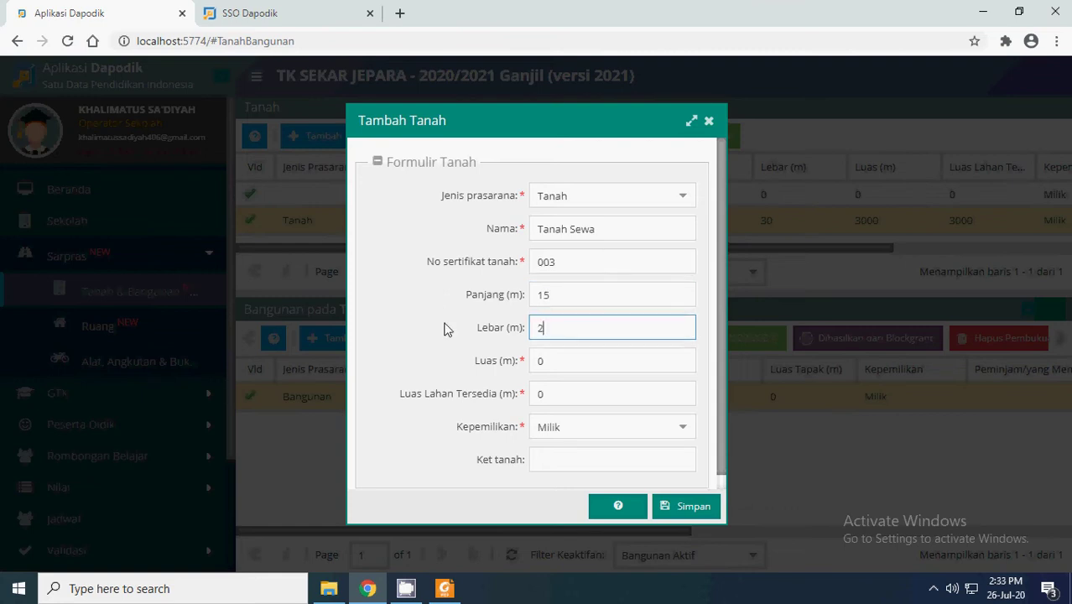
{"action": "left_click", "coordinate": [586, 364]}
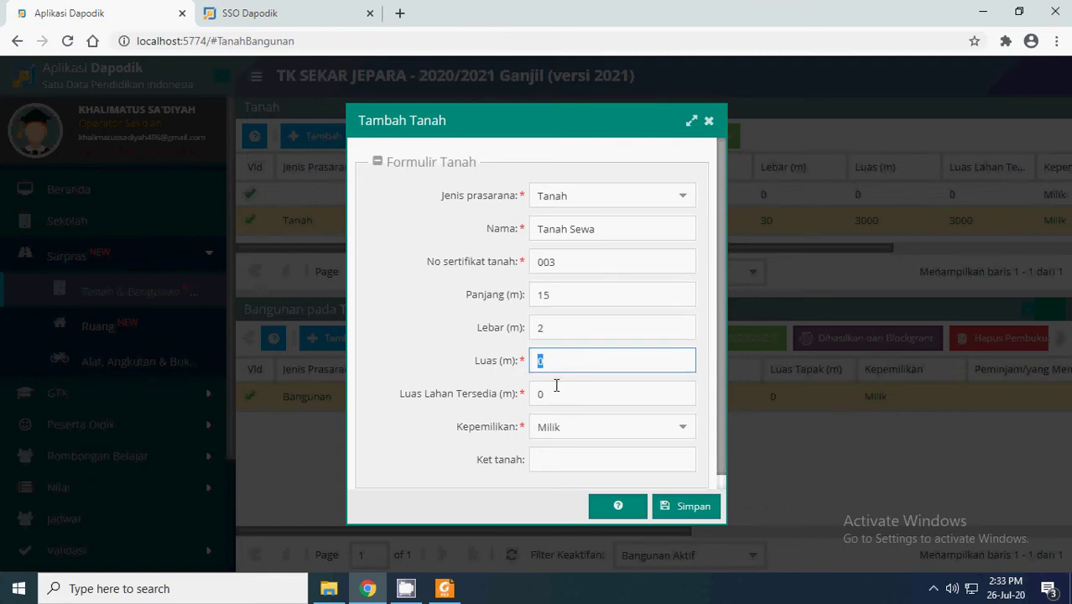
{"action": "type", "text": "30"}
{"action": "left_click", "coordinate": [557, 390]}
{"action": "type", "text": "30"}
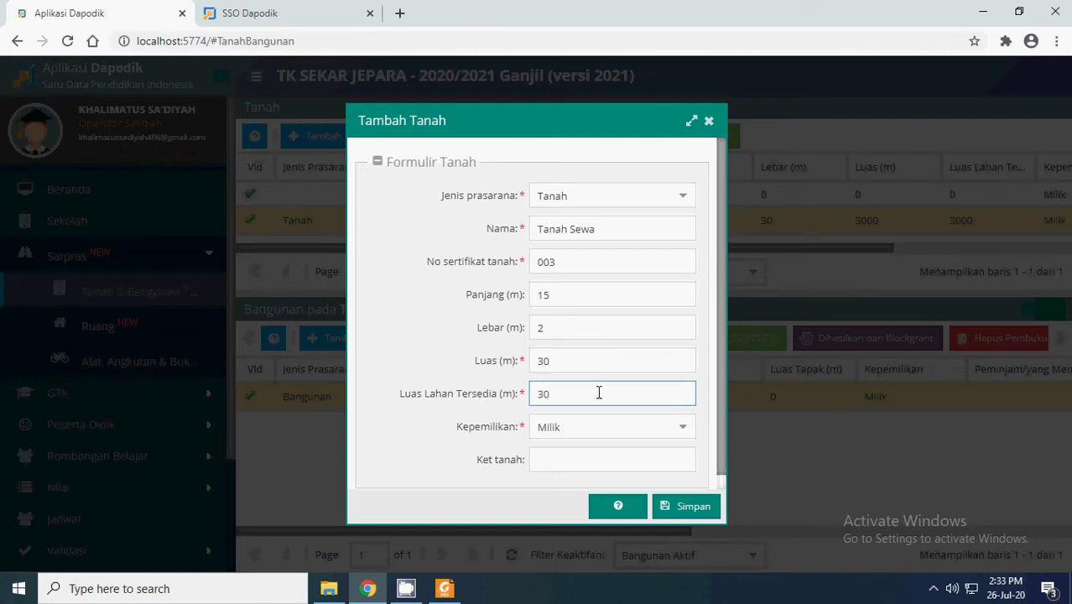
- Set the new land's ownership to Sewa and save the record
{"action": "left_click", "coordinate": [587, 419]}
{"action": "left_click", "coordinate": [683, 426]}
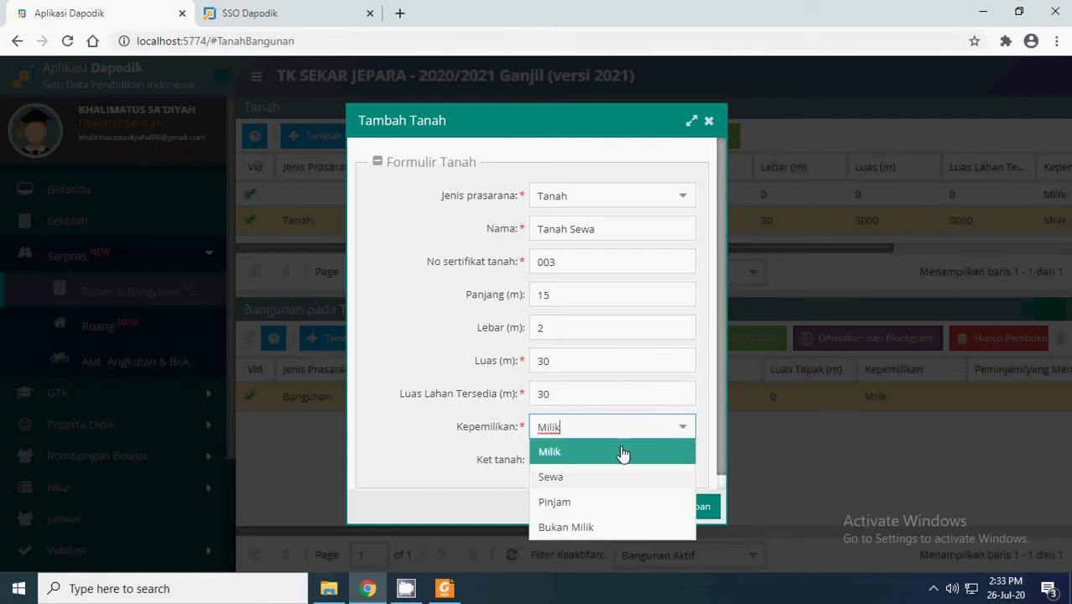
{"action": "left_click", "coordinate": [578, 477]}
{"action": "left_click", "coordinate": [578, 466]}
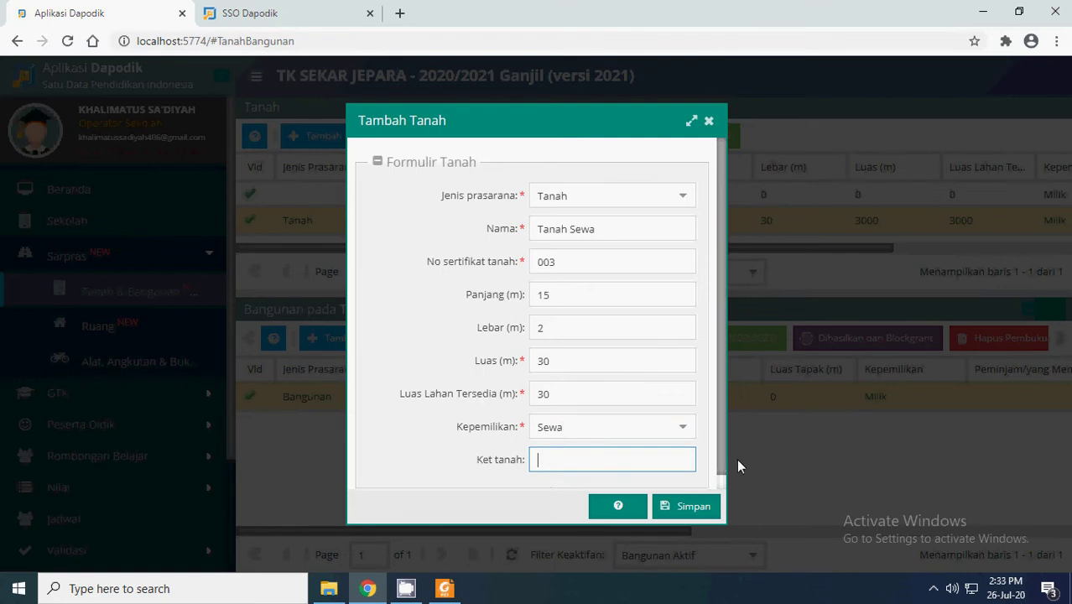
{"action": "left_click", "coordinate": [686, 503]}
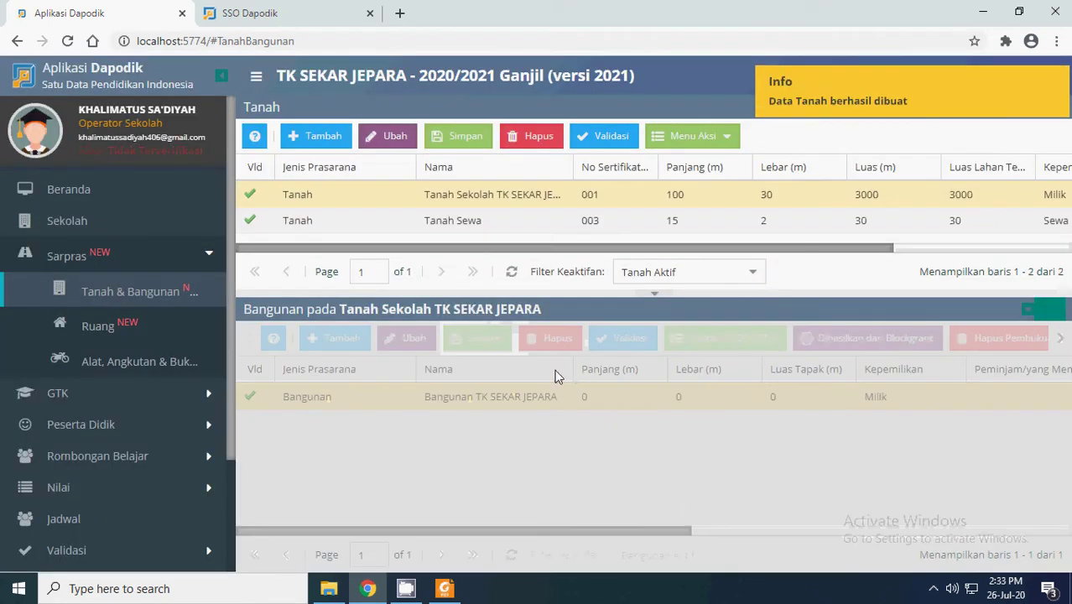
- Compare the buildings listed under the school's own land with those under Tanah Sewa
{"action": "left_click", "coordinate": [488, 201]}
{"action": "left_click", "coordinate": [478, 221]}
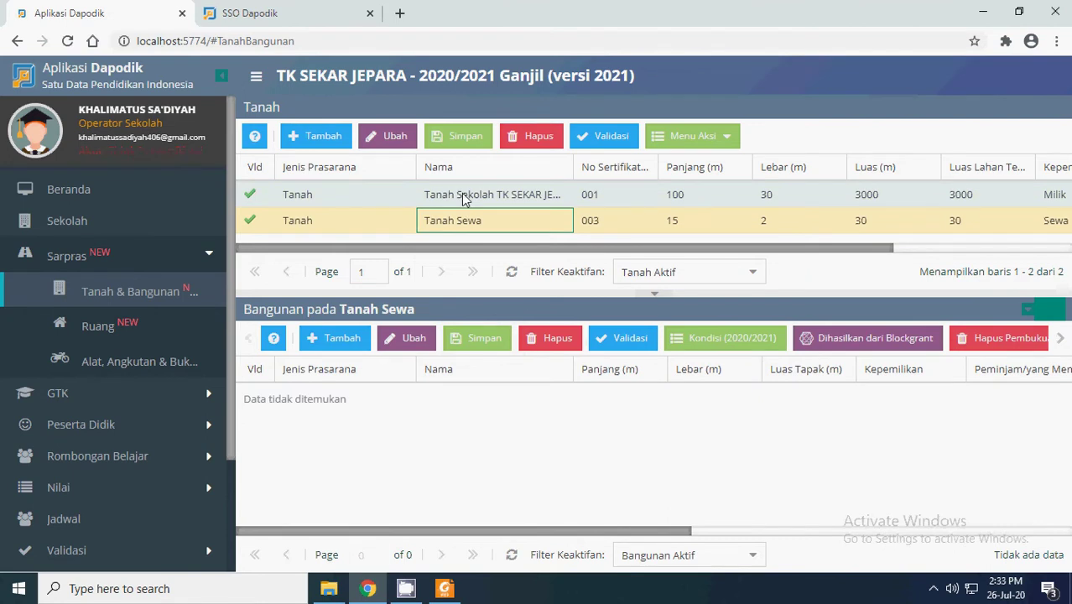
{"action": "left_click", "coordinate": [462, 195]}
{"action": "left_click", "coordinate": [478, 230]}
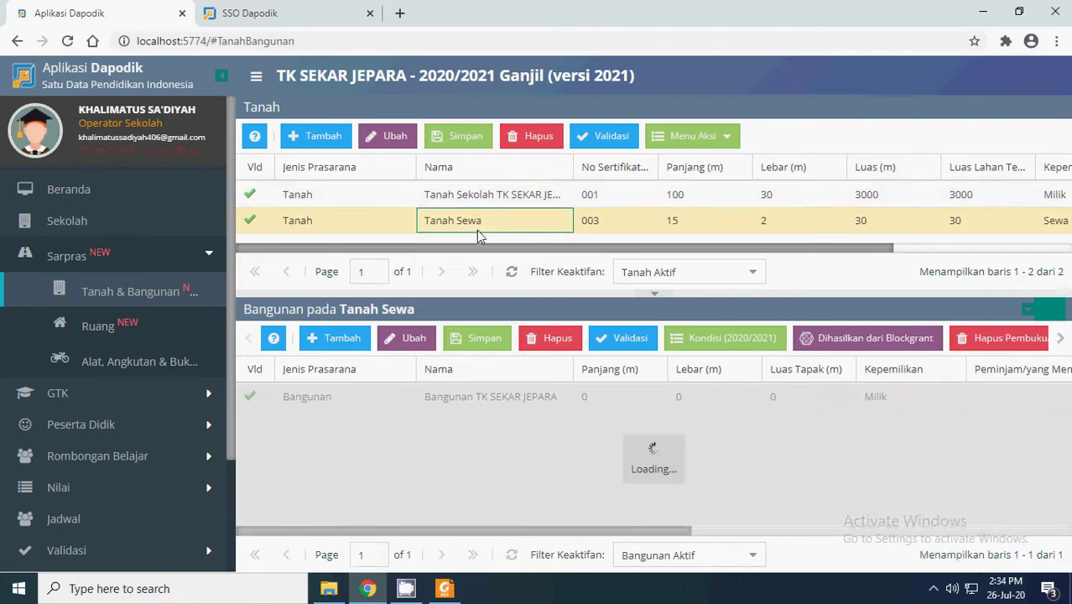
{"action": "left_click", "coordinate": [472, 197]}
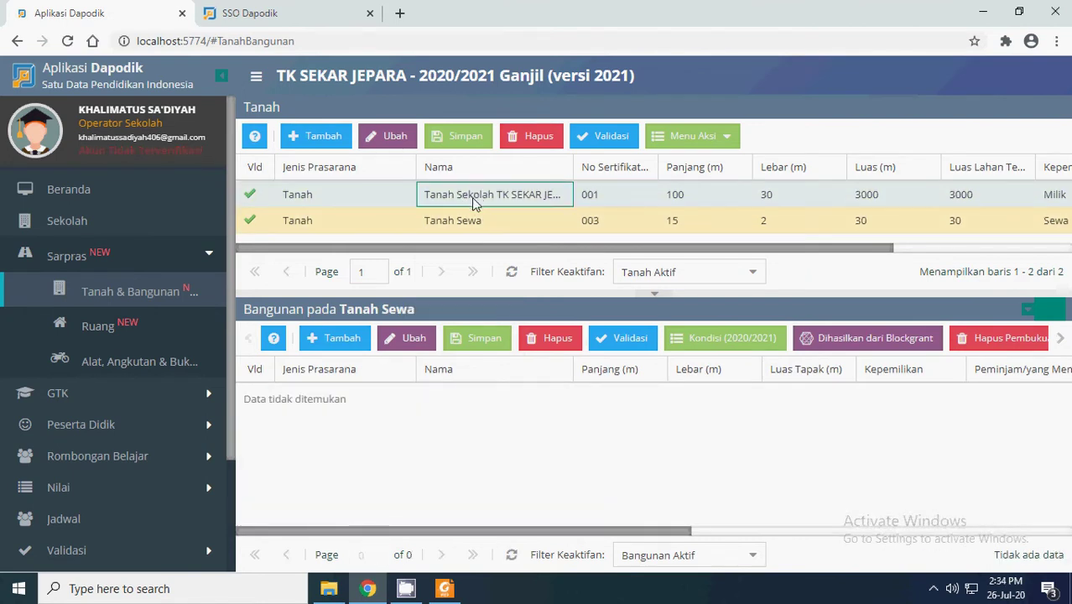
{"action": "left_click", "coordinate": [464, 220]}
{"action": "left_click", "coordinate": [467, 198]}
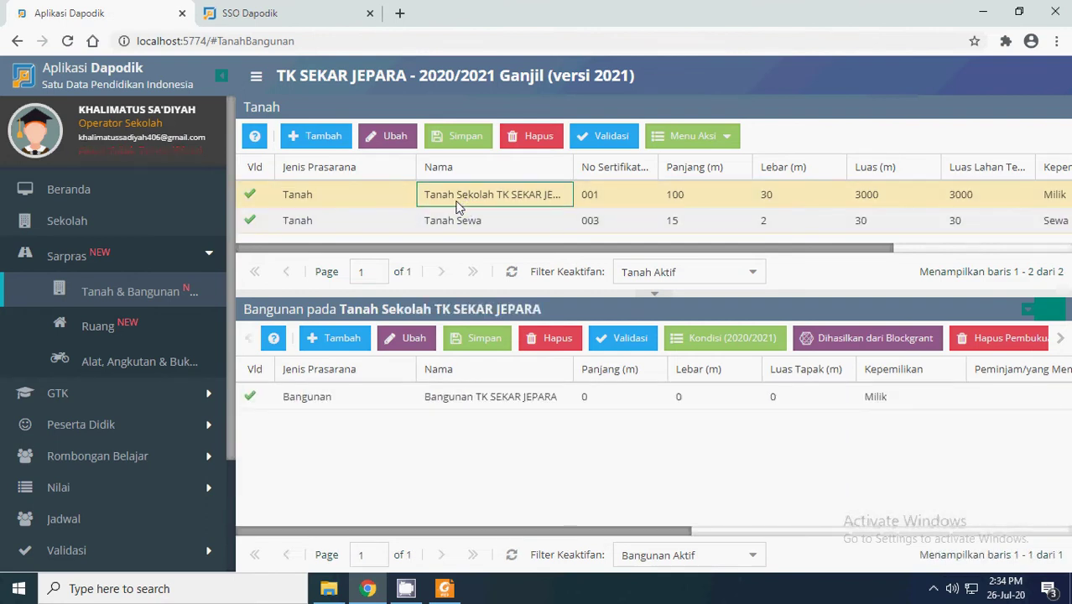
{"action": "left_click", "coordinate": [341, 200]}
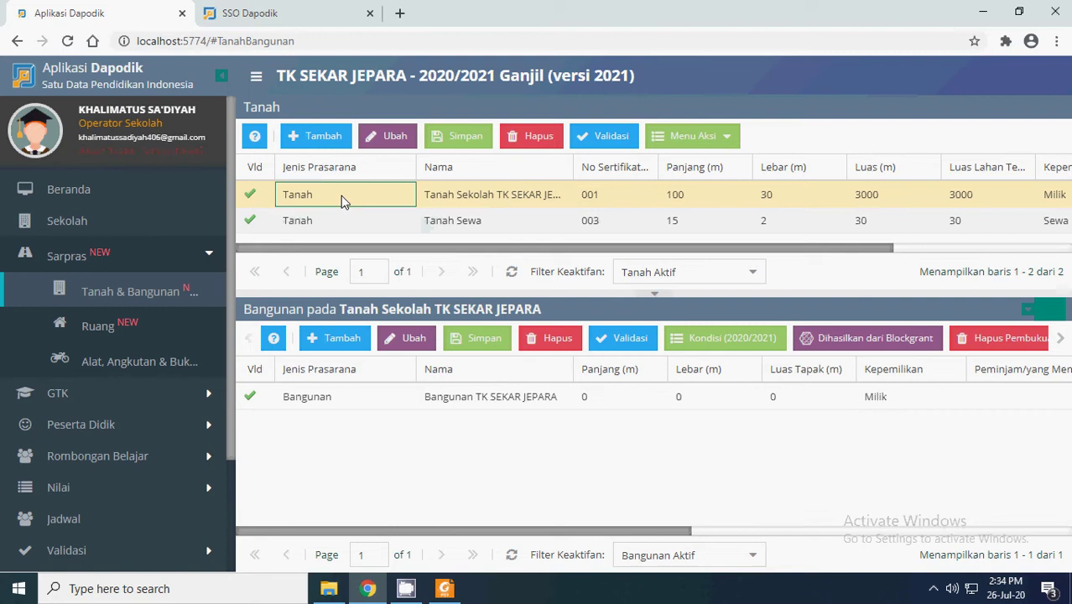
{"action": "left_click", "coordinate": [309, 402]}
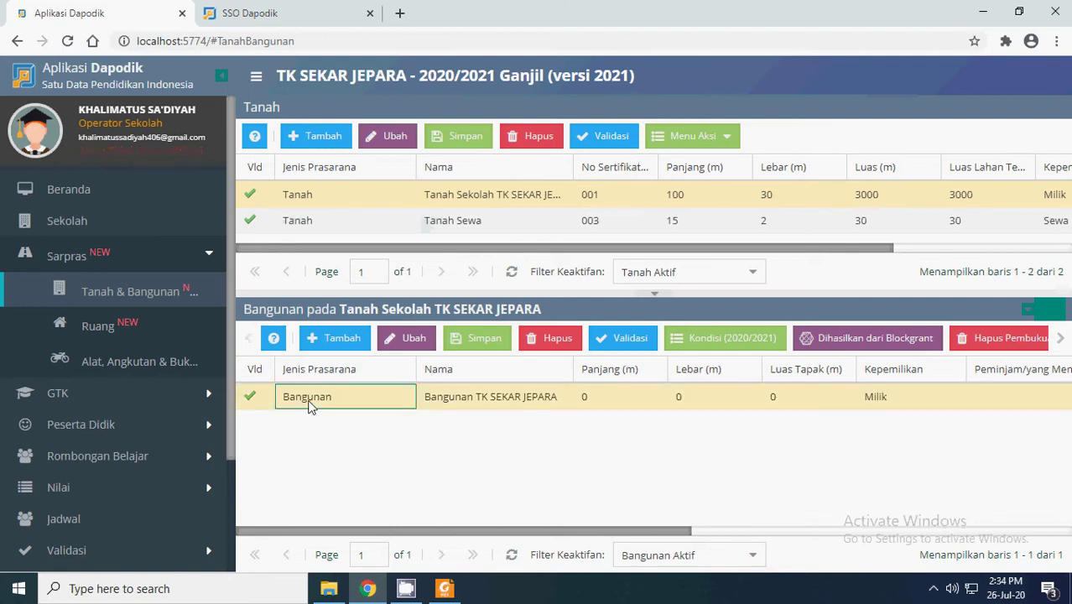
{"action": "left_click", "coordinate": [449, 223]}
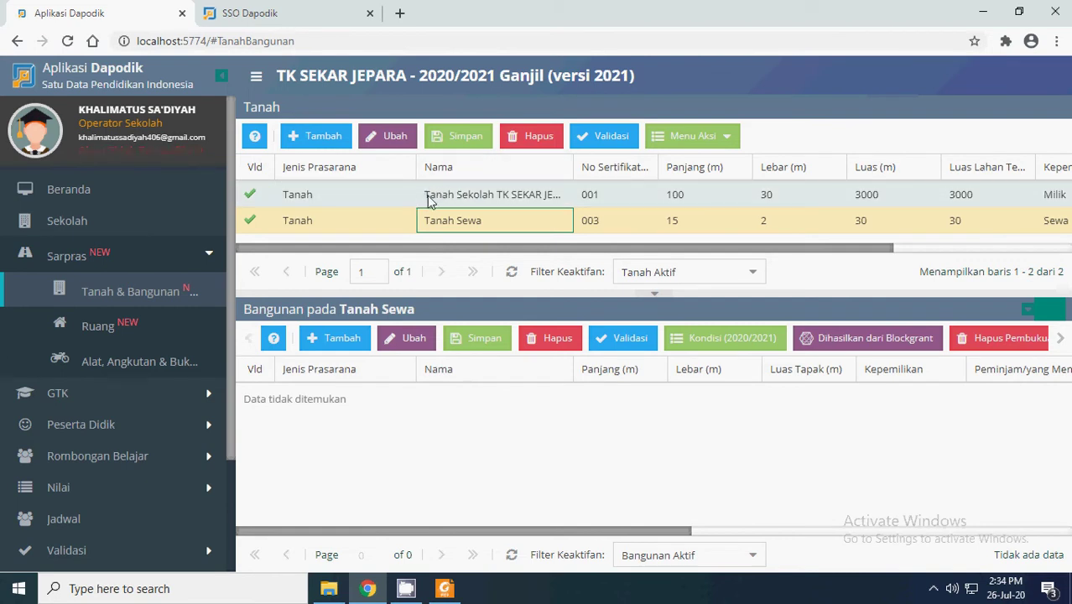
{"action": "left_click", "coordinate": [515, 199]}
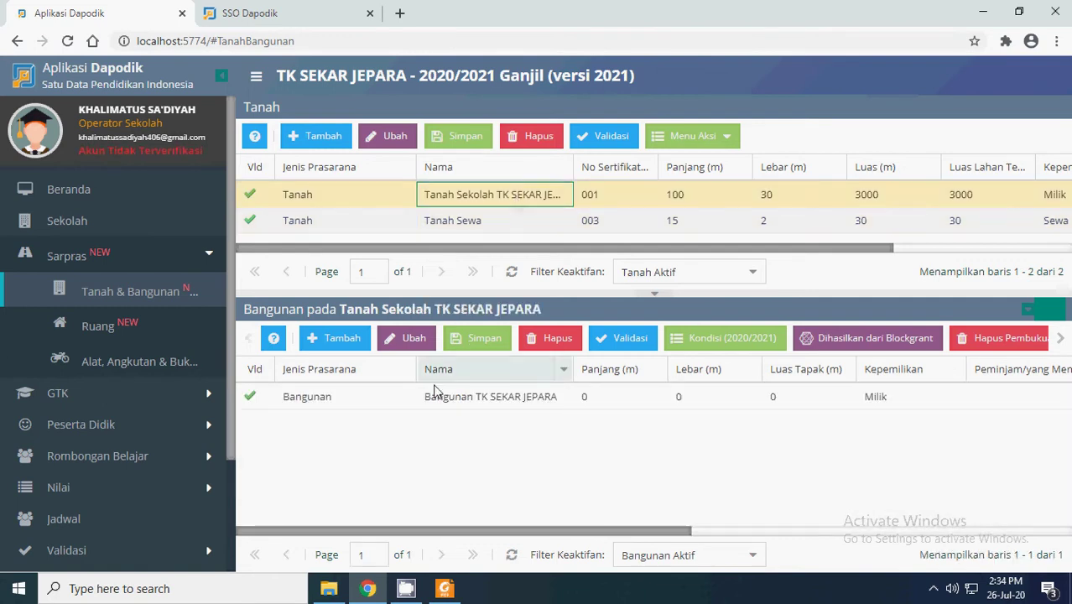
- Rename the building on the school's own land to Bangunan A
{"action": "left_click", "coordinate": [320, 400]}
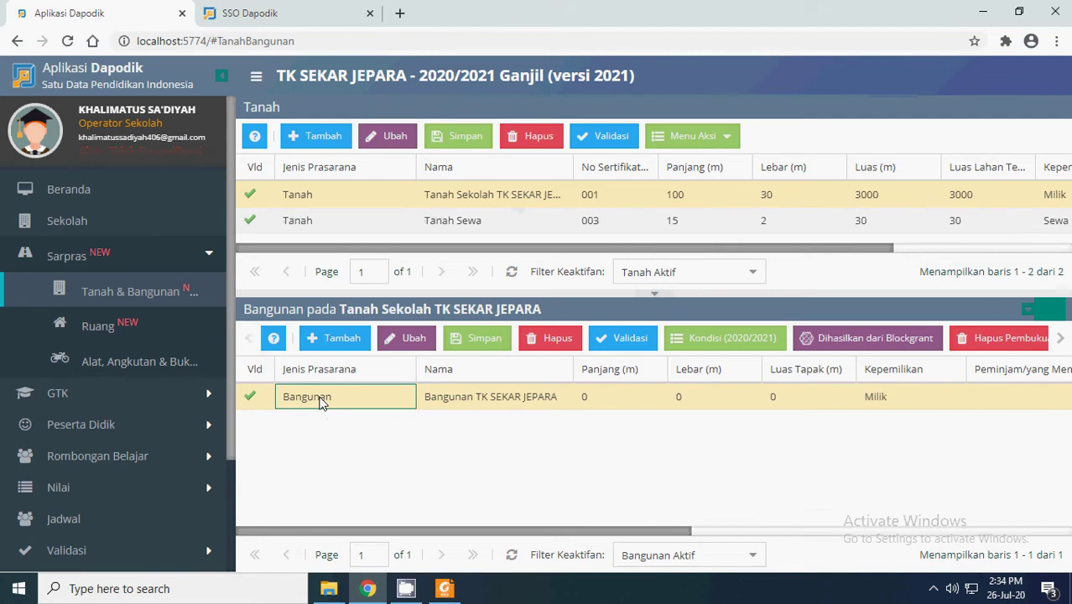
{"action": "left_click", "coordinate": [436, 401]}
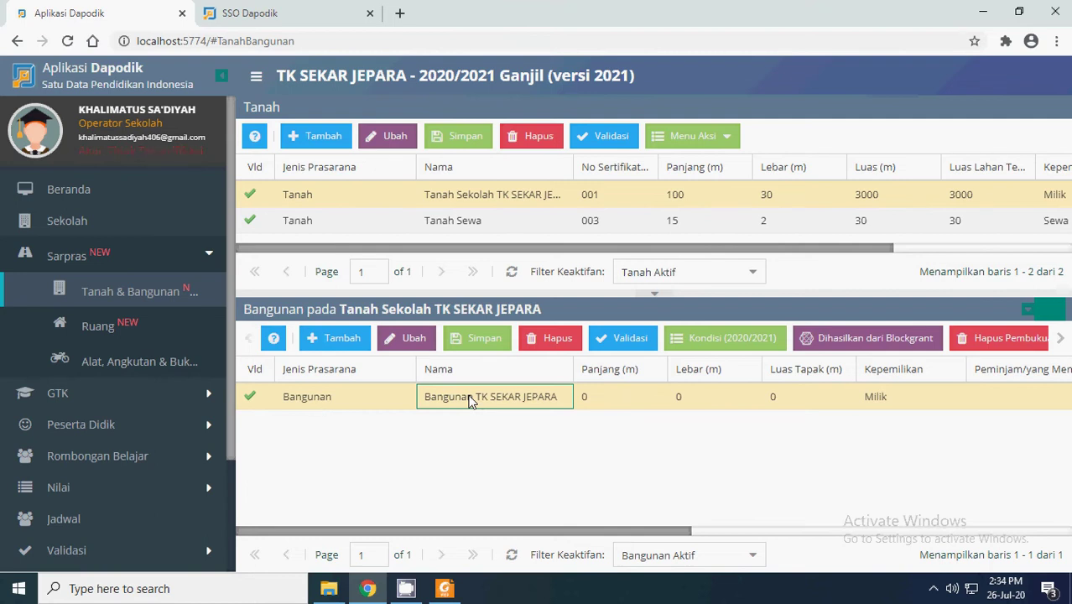
{"action": "double_click", "coordinate": [469, 401]}
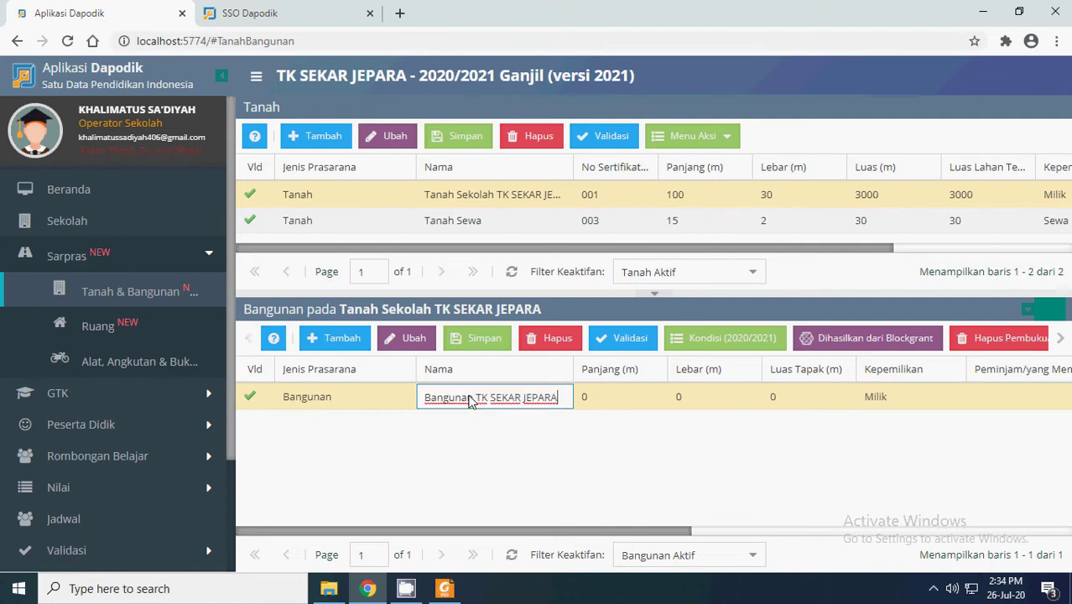
{"action": "left_click_drag", "start_coordinate": [479, 397], "coordinate": [612, 395]}
{"action": "type", "text": "A"}
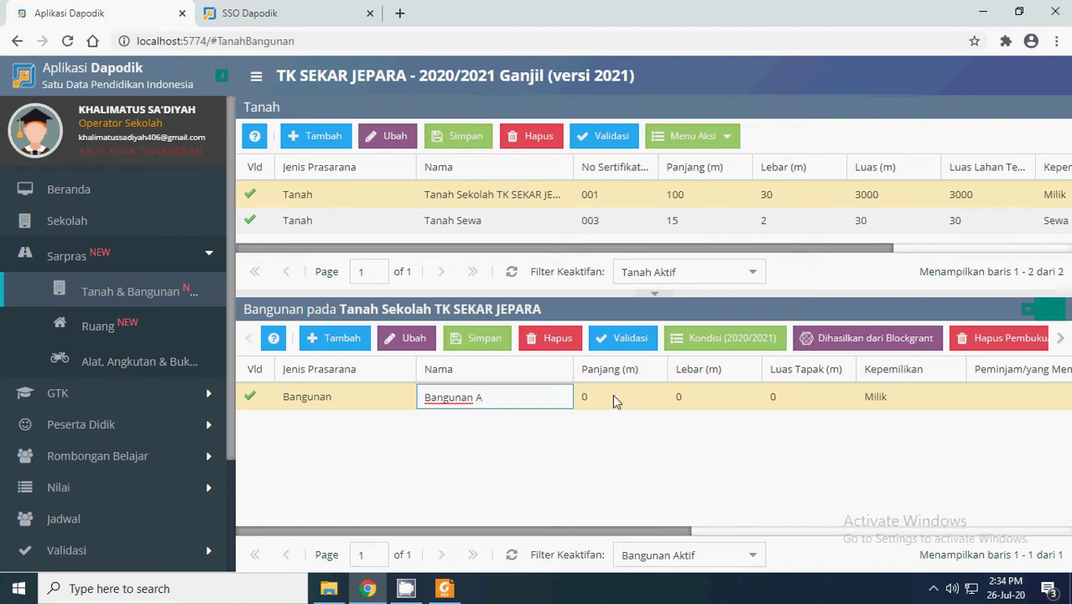
{"action": "key", "text": "Return"}
- Set Bangunan A's length to 15 m, width to 8 m and footprint area (Luas Tapak) to 120
{"action": "left_click", "coordinate": [607, 407]}
{"action": "left_click", "coordinate": [608, 407]}
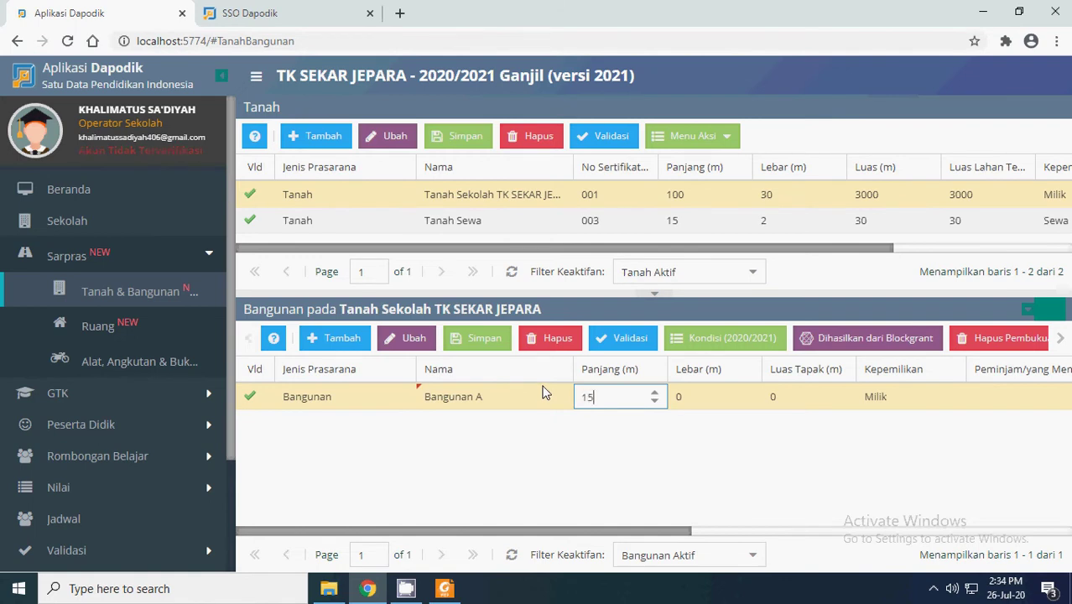
{"action": "left_click", "coordinate": [705, 403]}
{"action": "left_click", "coordinate": [704, 403]}
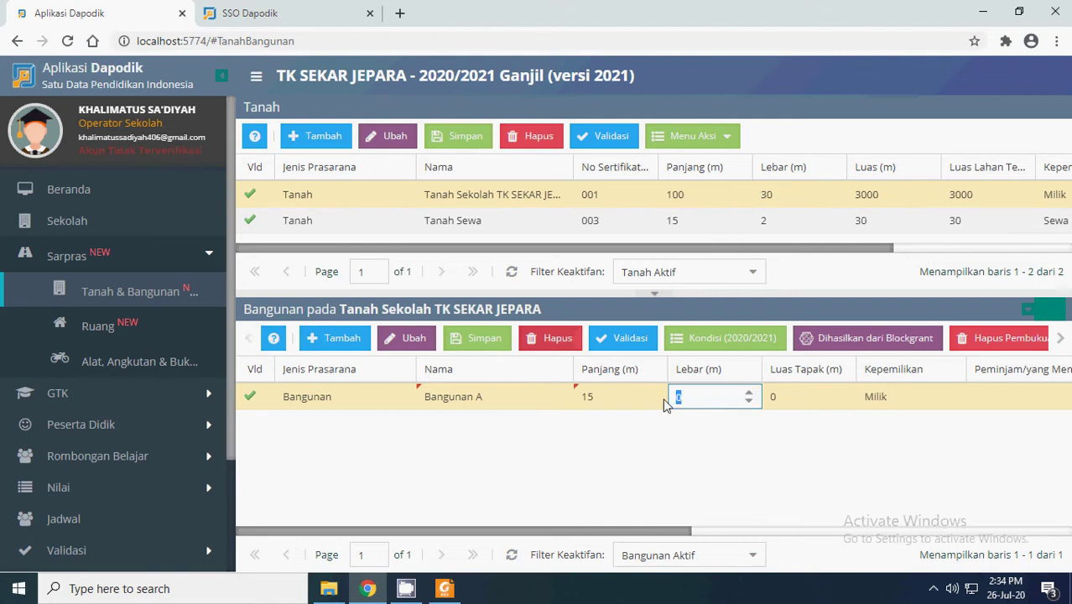
{"action": "type", "text": "8"}
{"action": "left_click", "coordinate": [796, 420]}
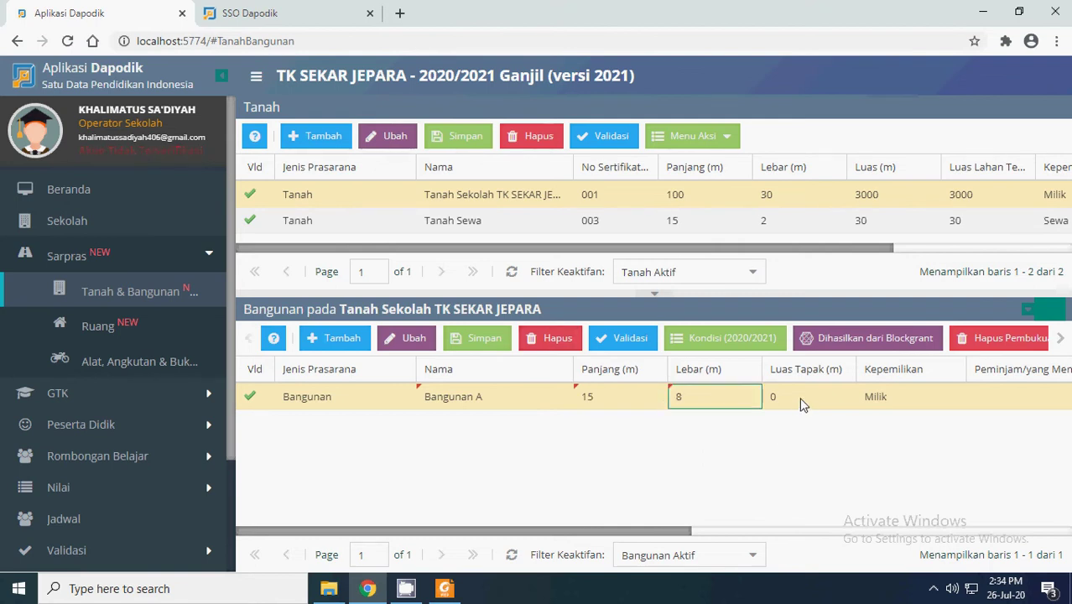
{"action": "left_click", "coordinate": [801, 404]}
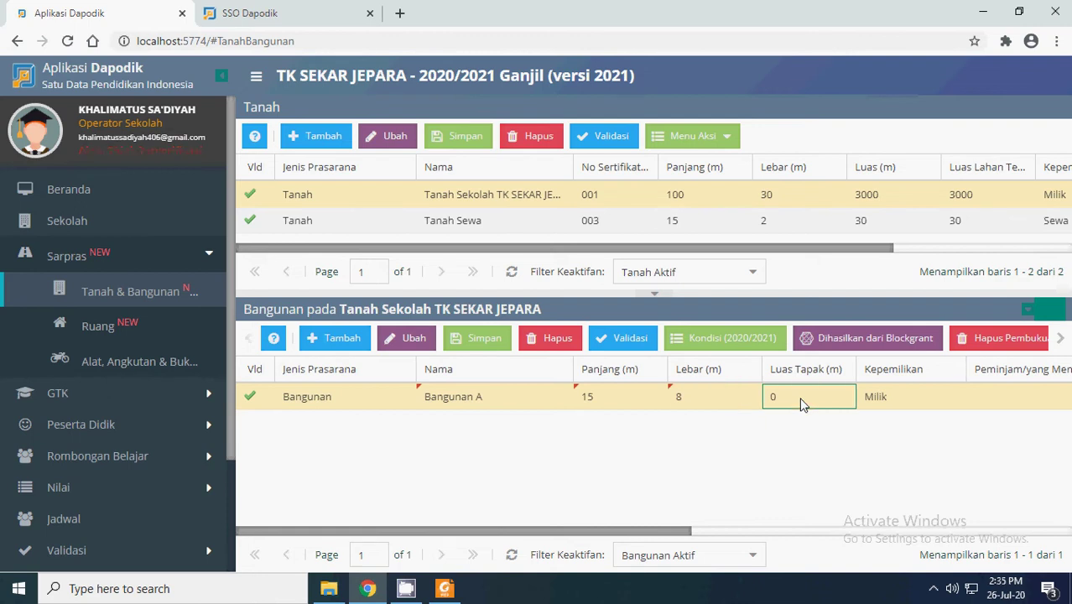
{"action": "left_click", "coordinate": [801, 404]}
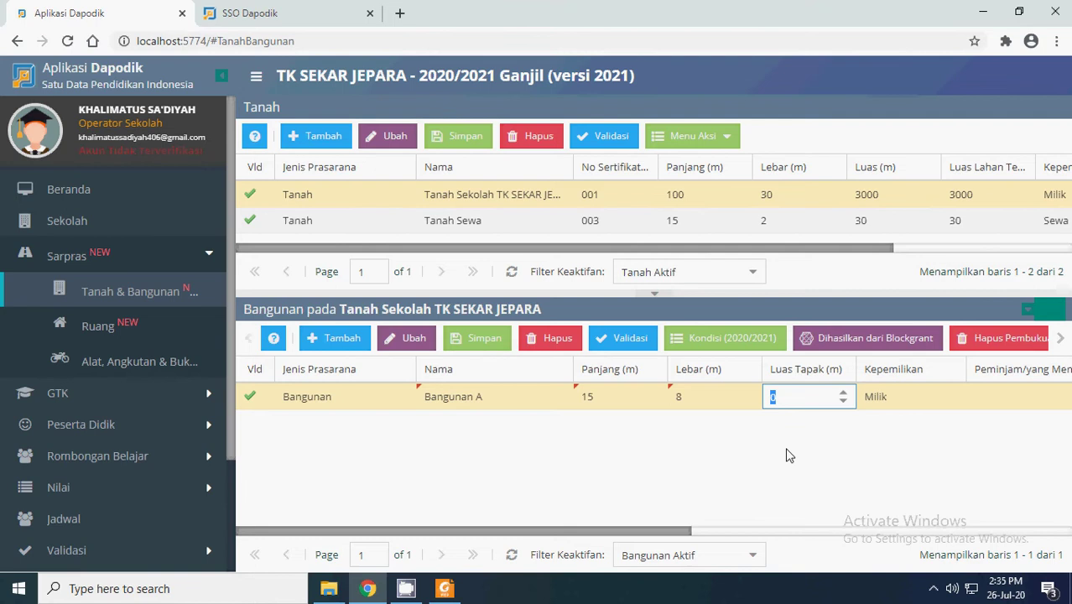
{"action": "type", "text": "120"}
{"action": "left_click_drag", "start_coordinate": [653, 531], "coordinate": [798, 522]}
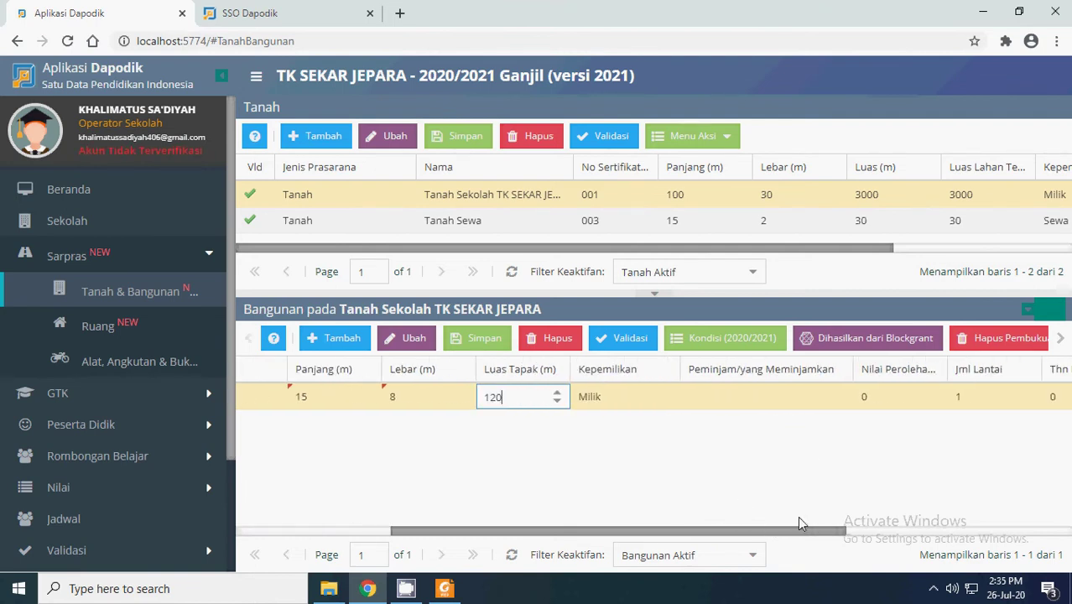
{"action": "left_click", "coordinate": [736, 396]}
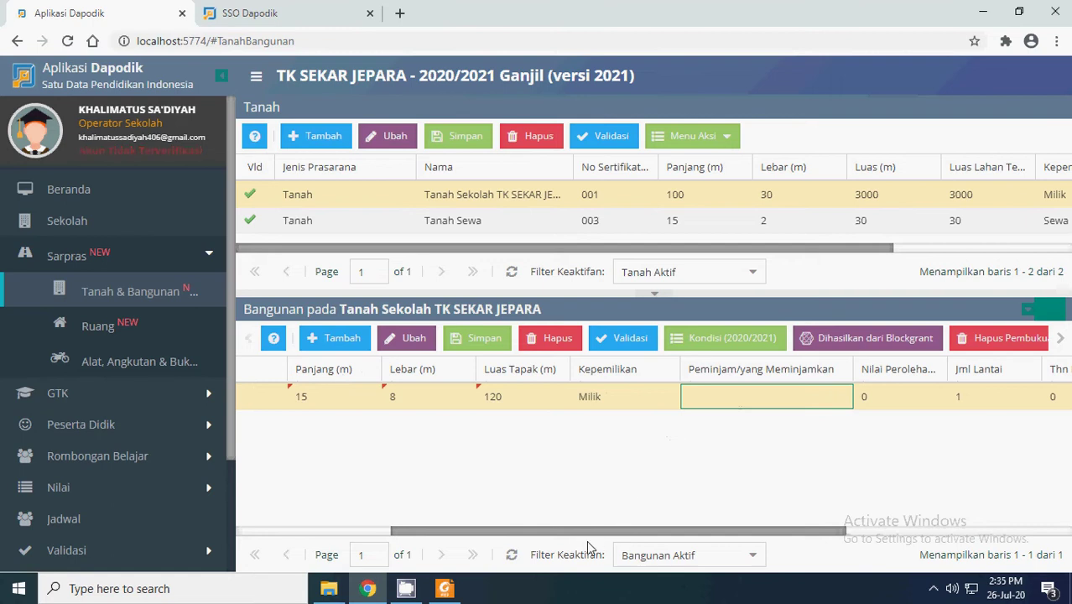
{"action": "left_click_drag", "start_coordinate": [592, 531], "coordinate": [333, 535]}
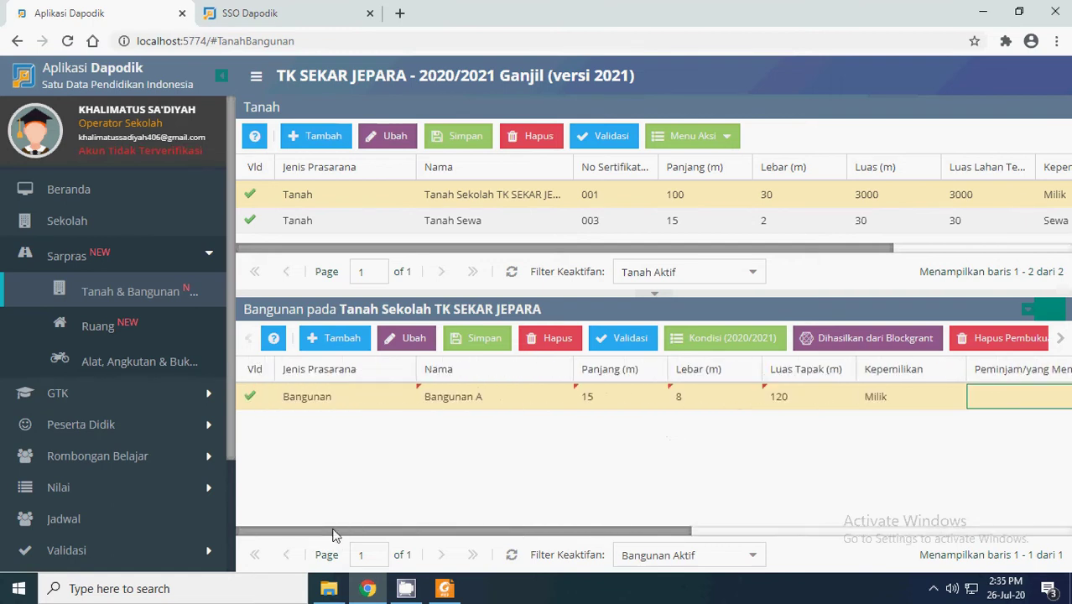
- Open Bangunan A's edit form and choose Bangunan as its type and Tanah Sekolah TK SEKAR JEPARA as its land
{"action": "left_click", "coordinate": [337, 396]}
{"action": "left_click", "coordinate": [417, 342]}
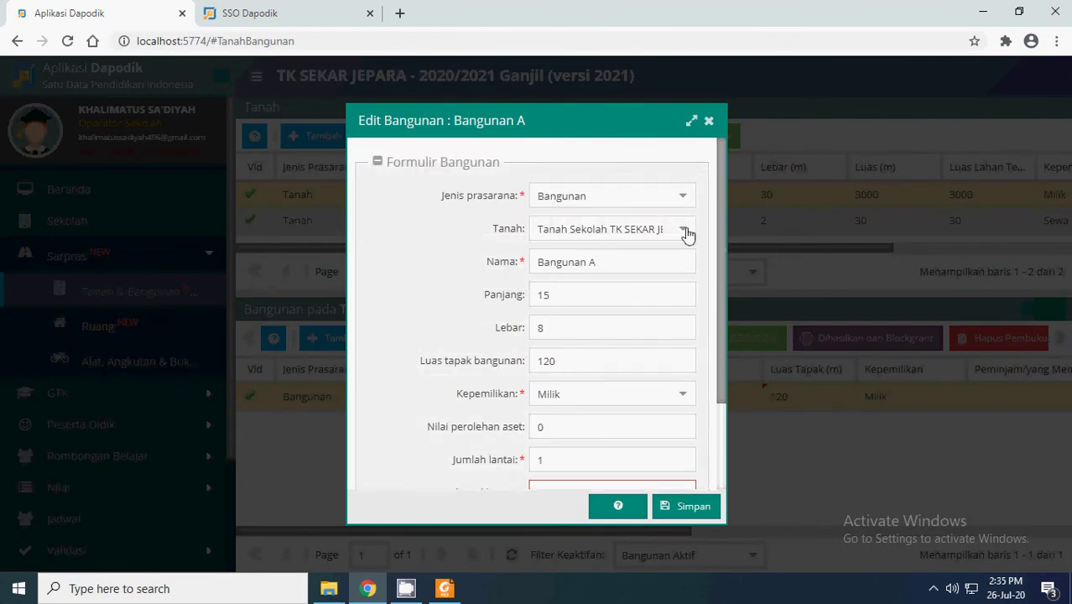
{"action": "left_click", "coordinate": [683, 199]}
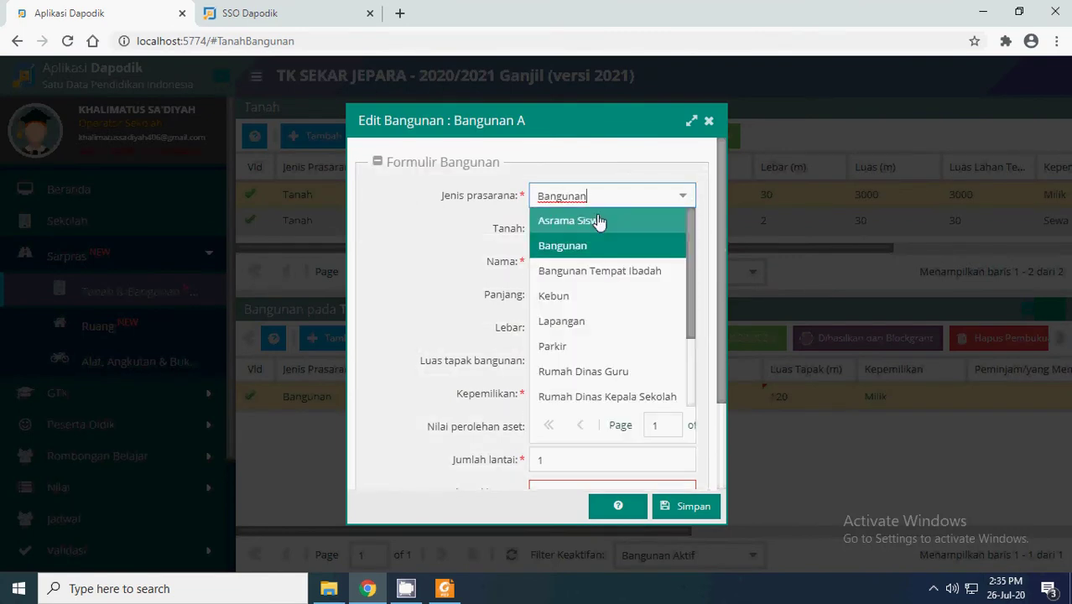
{"action": "left_click", "coordinate": [566, 246]}
{"action": "left_click", "coordinate": [683, 229]}
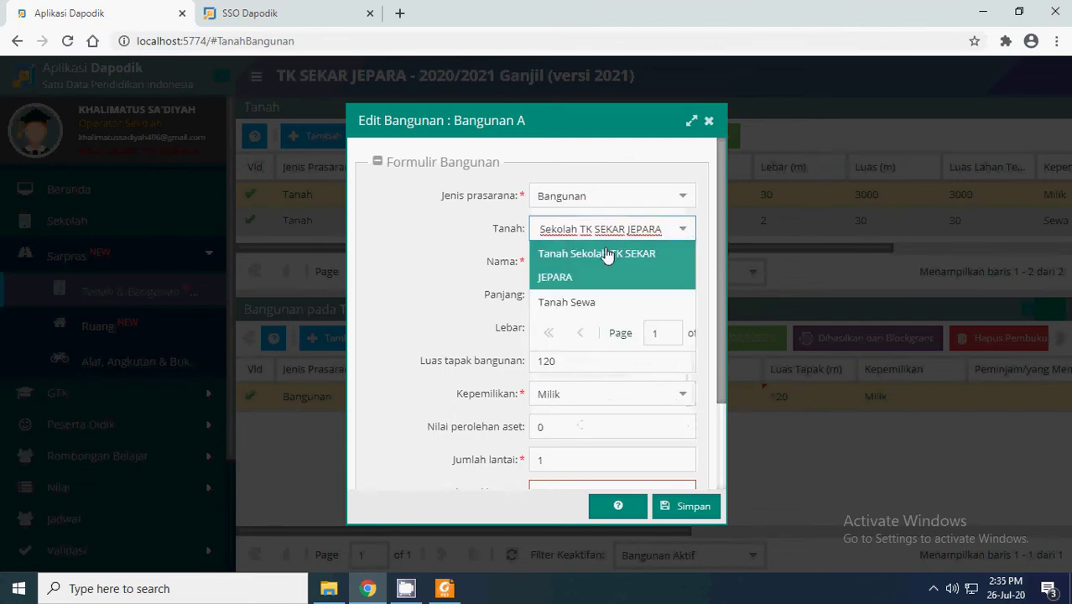
{"action": "left_click", "coordinate": [594, 262]}
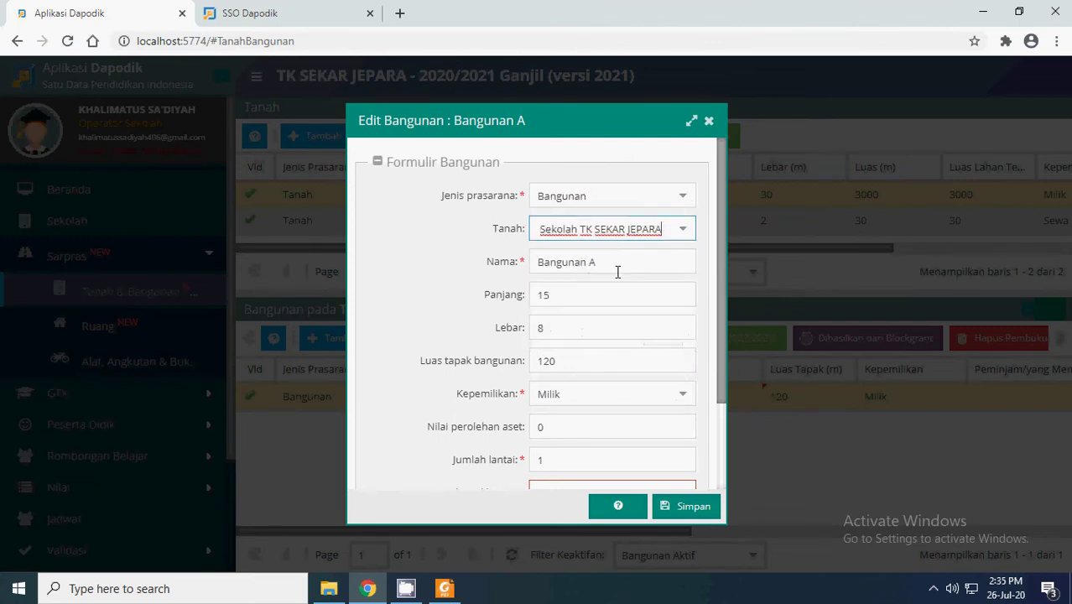
- Set Bangunan A's year built (Tahun dibangun) to 1990 and its description (Keterangan bangunan) to Bangunan A
{"action": "scroll", "coordinate": [589, 312], "scroll_direction": "down", "scroll_amount": 3}
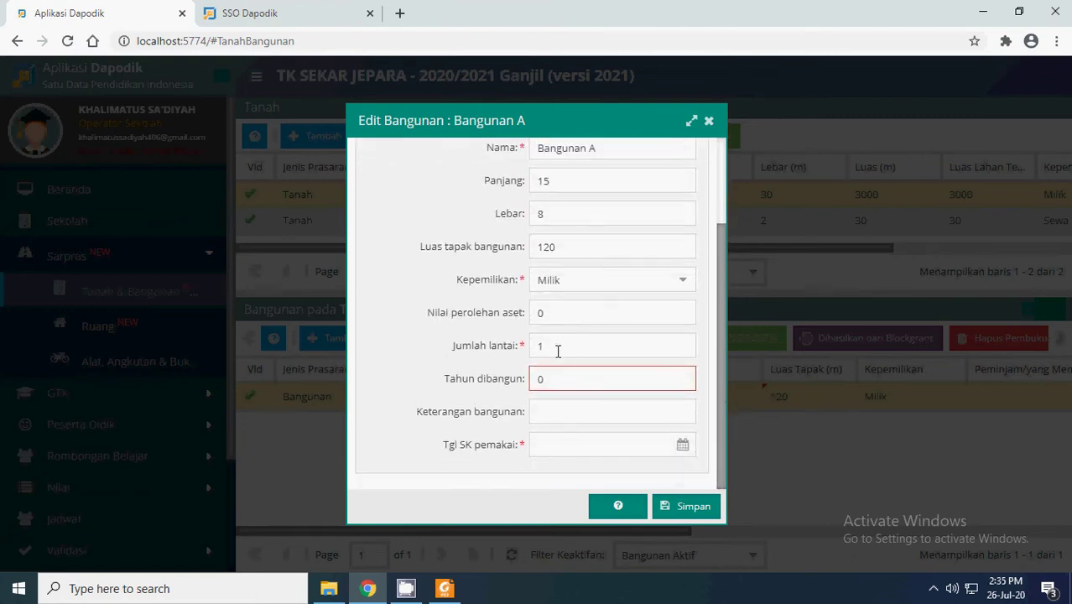
{"action": "left_click", "coordinate": [506, 347]}
{"action": "left_click", "coordinate": [572, 379]}
{"action": "left_click", "coordinate": [513, 382]}
{"action": "type", "text": "1990"}
{"action": "left_click", "coordinate": [576, 412]}
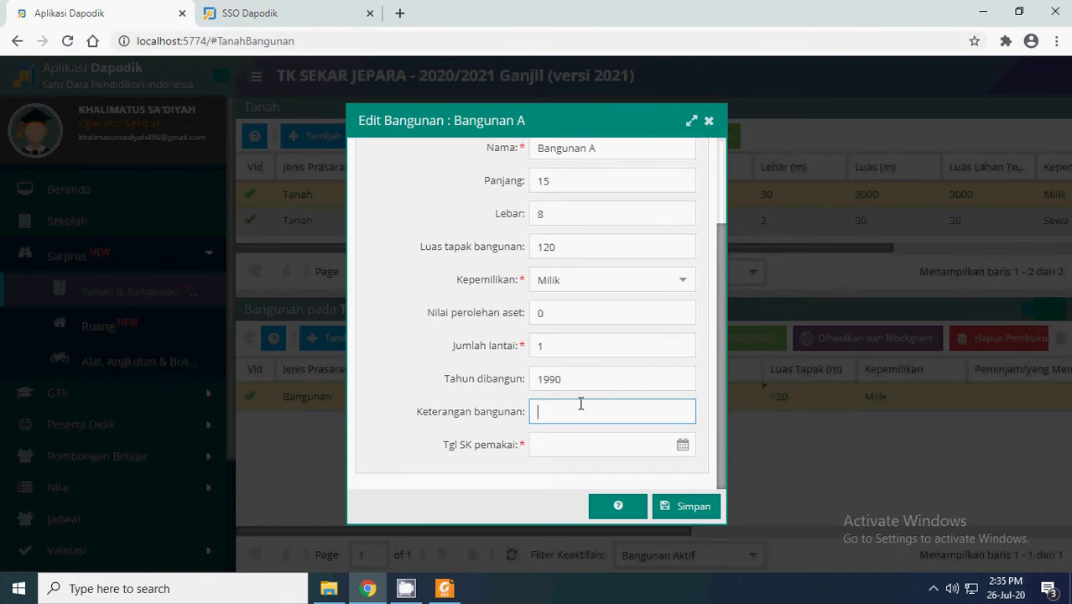
{"action": "type", "text": "Bangunan A"}
{"action": "left_click", "coordinate": [519, 381]}
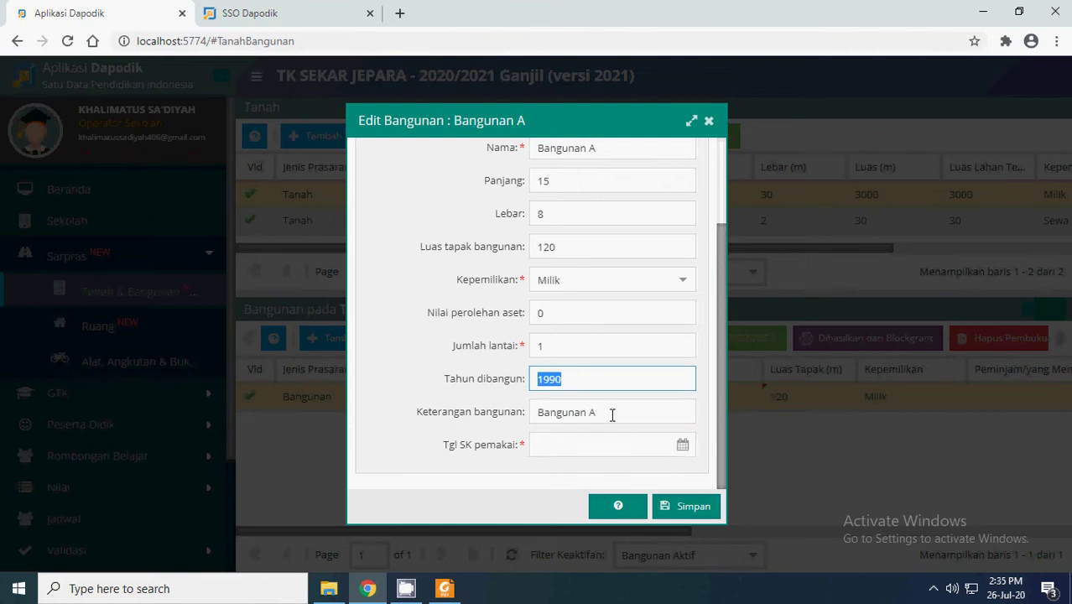
- Set Bangunan A's Tgl SK pemakai to 11 February 1991 and save the building record
{"action": "left_click", "coordinate": [683, 445]}
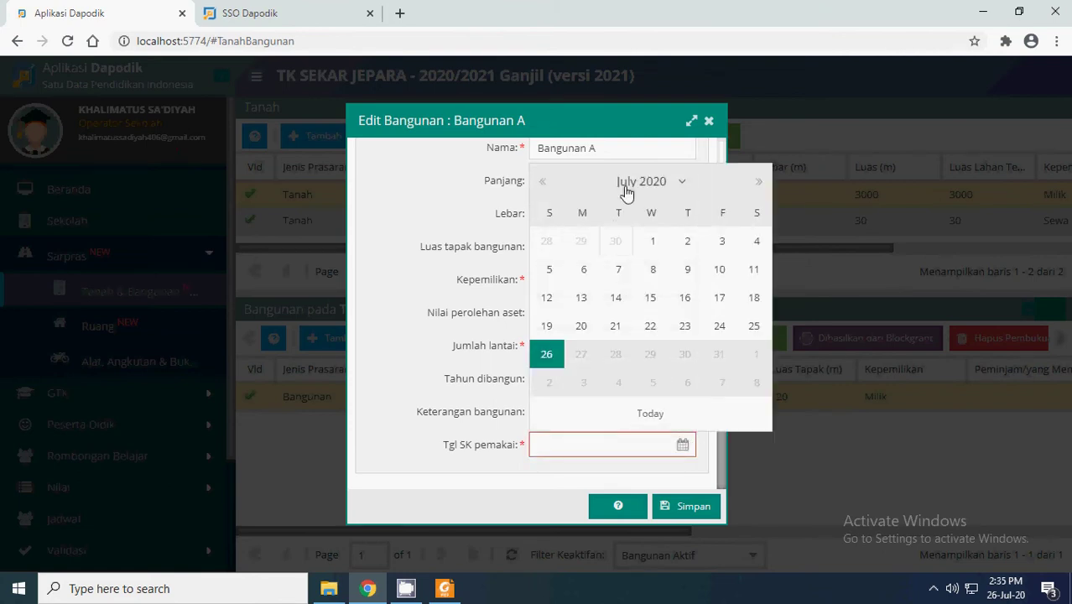
{"action": "left_click", "coordinate": [661, 183]}
{"action": "left_click", "coordinate": [680, 185]}
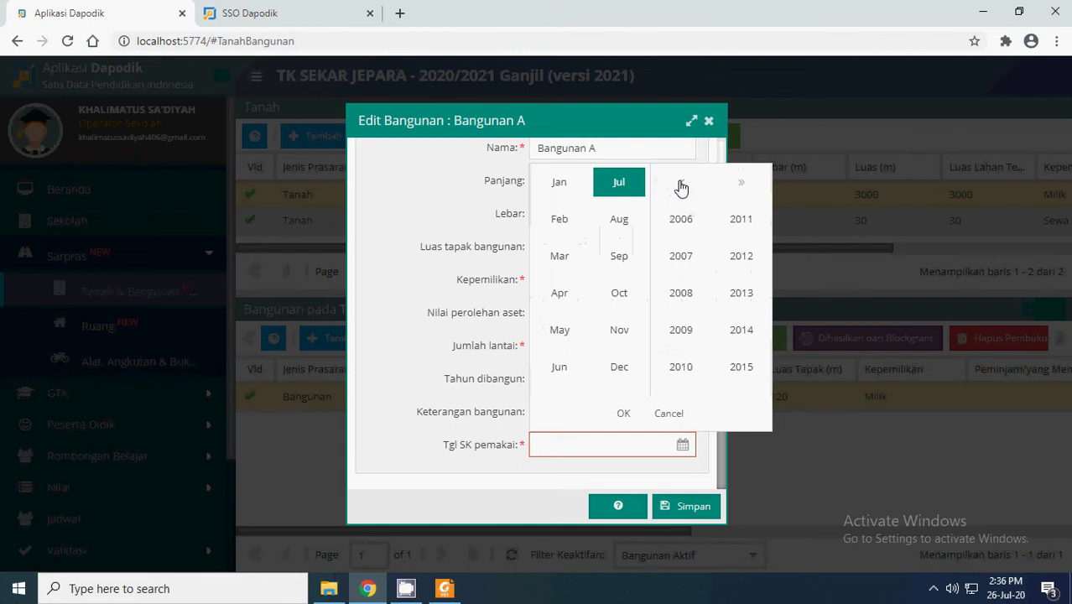
{"action": "left_click", "coordinate": [680, 188]}
{"action": "left_click", "coordinate": [681, 186]}
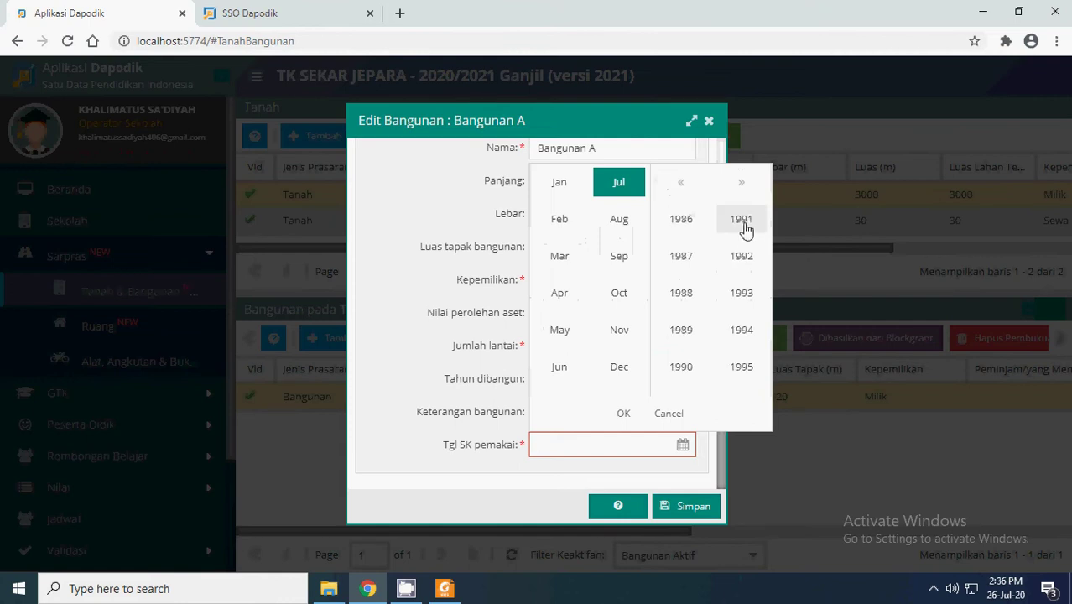
{"action": "left_click", "coordinate": [741, 223]}
{"action": "left_click", "coordinate": [559, 220]}
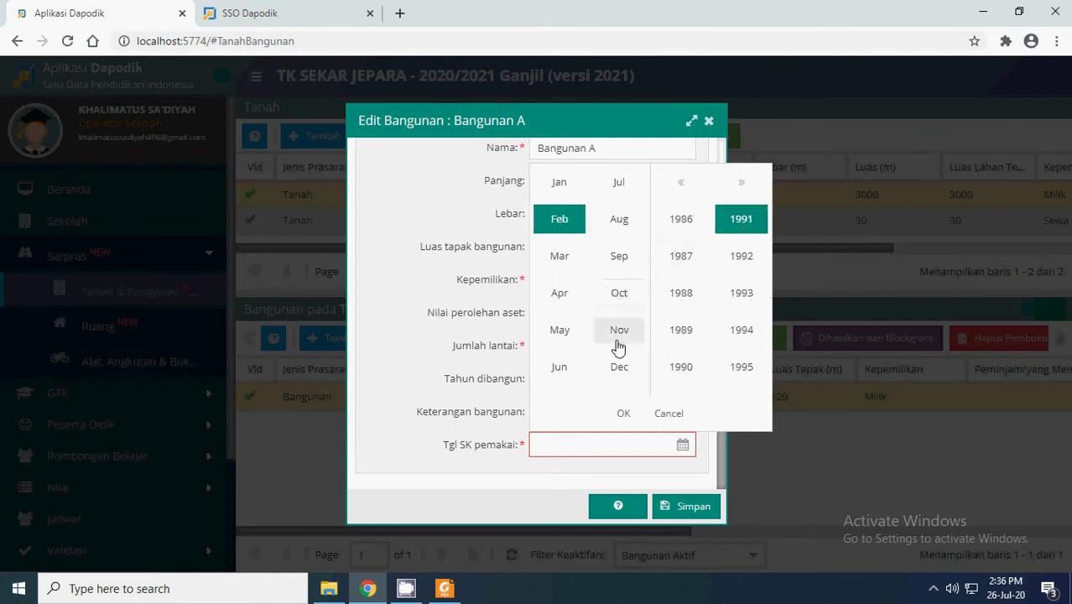
{"action": "left_click", "coordinate": [623, 413]}
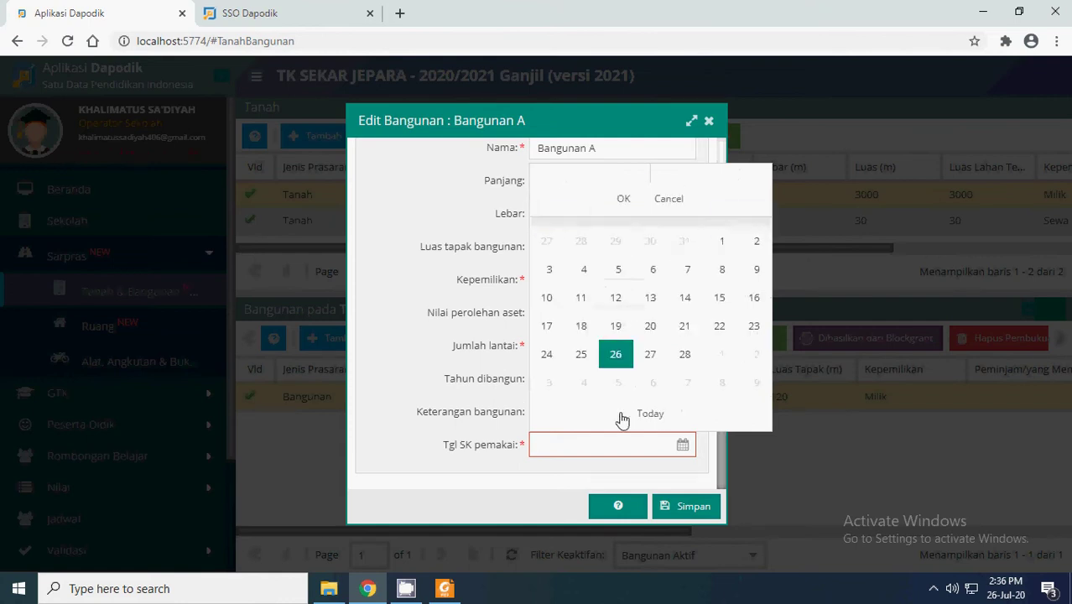
{"action": "left_click", "coordinate": [580, 297]}
{"action": "scroll", "coordinate": [637, 412], "scroll_direction": "up", "scroll_amount": 3}
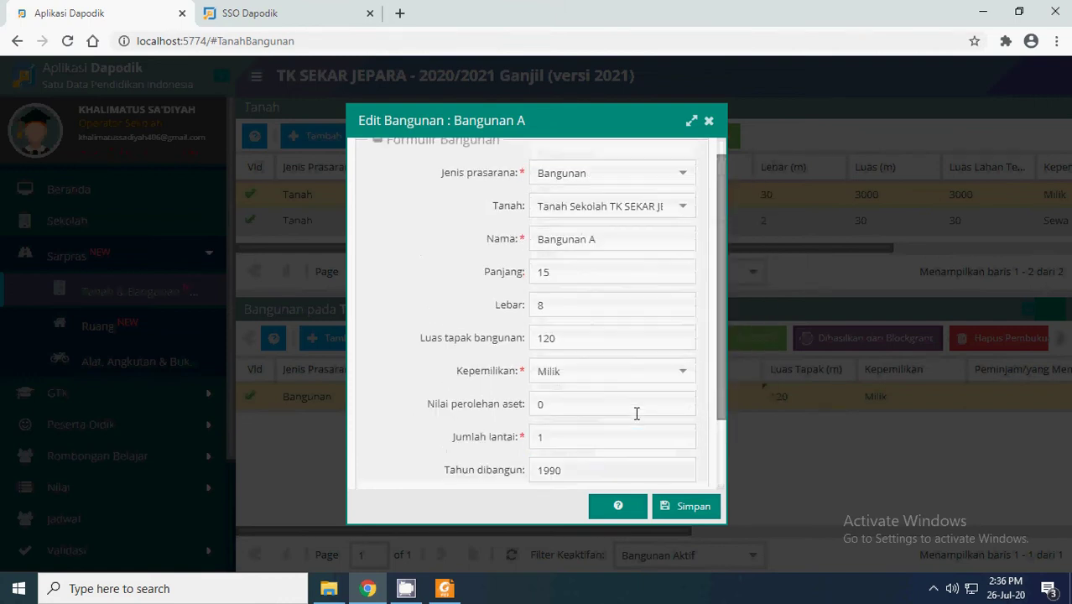
{"action": "left_click", "coordinate": [686, 509]}
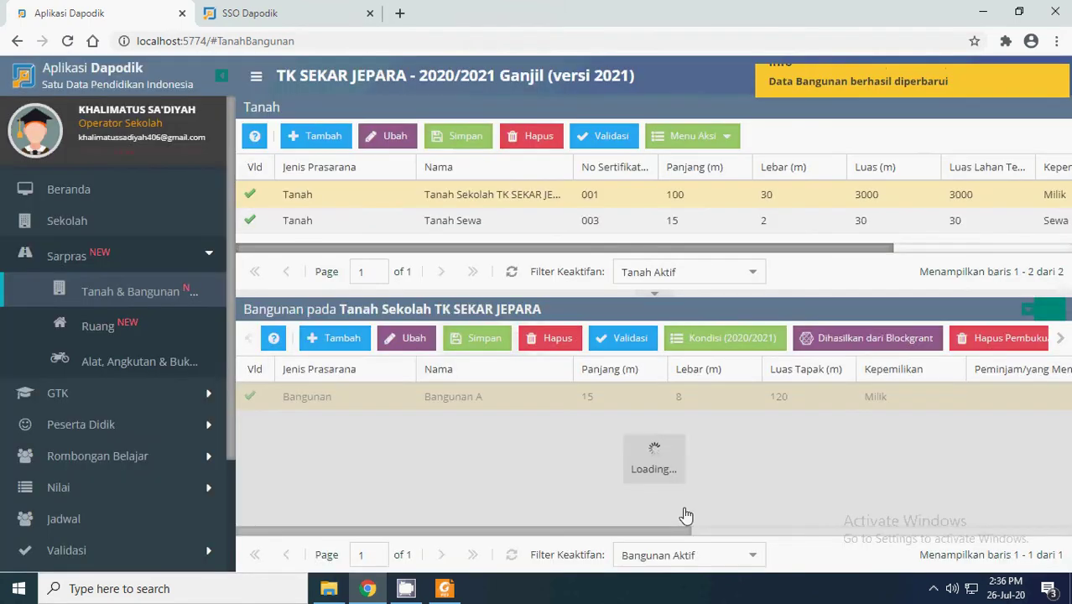
- Switch to the Rakor Dapodik PDF in Foxit Reader and examine the labelled building illustrations on pages 36 to 38
{"action": "left_click", "coordinate": [513, 406]}
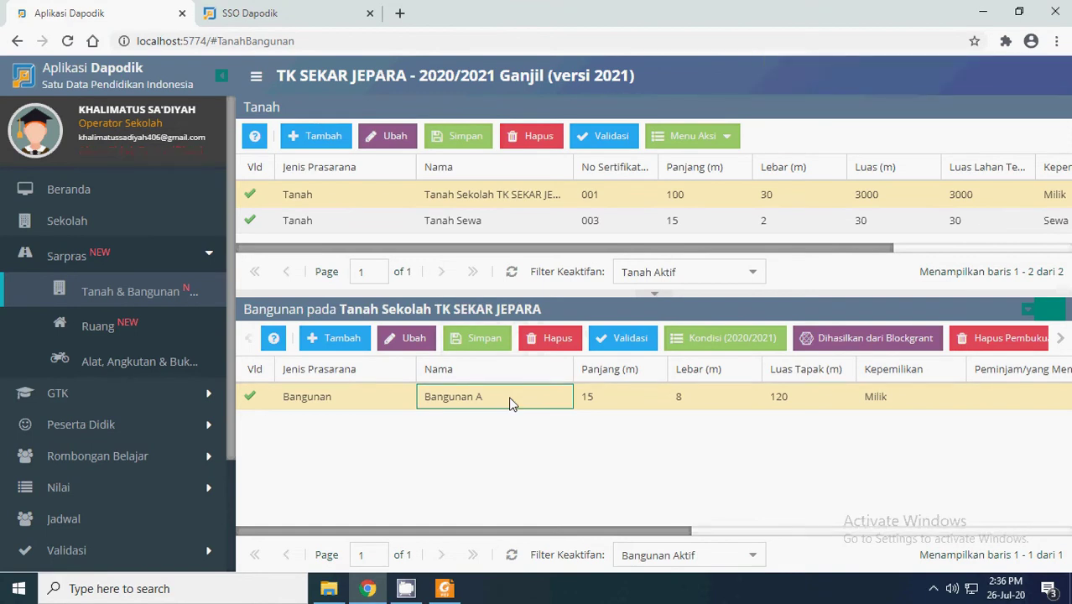
{"action": "left_click", "coordinate": [445, 589]}
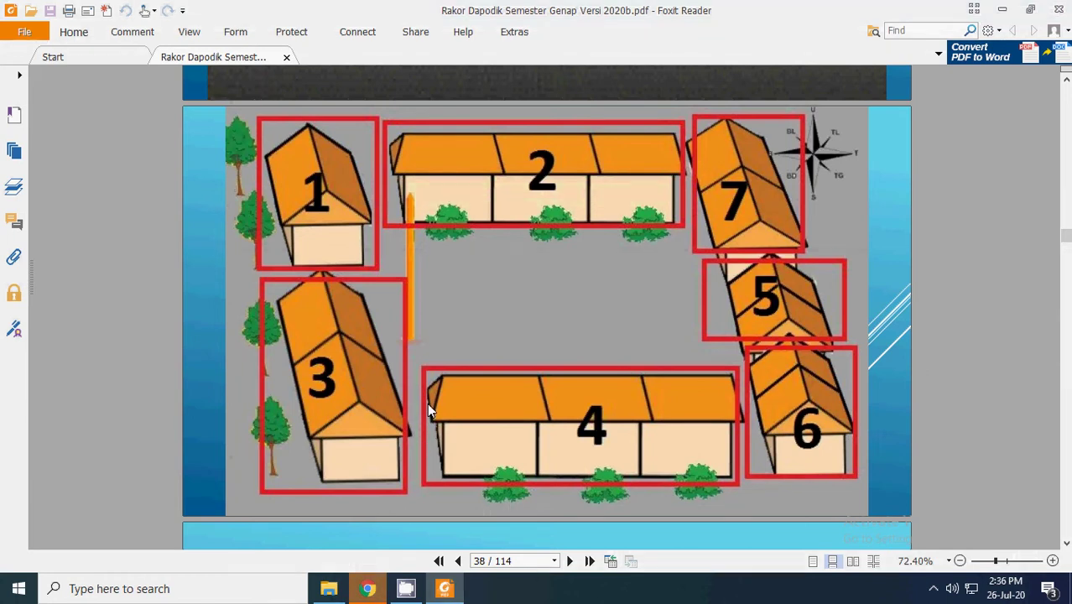
{"action": "scroll", "coordinate": [427, 402], "scroll_direction": "up", "scroll_amount": 5}
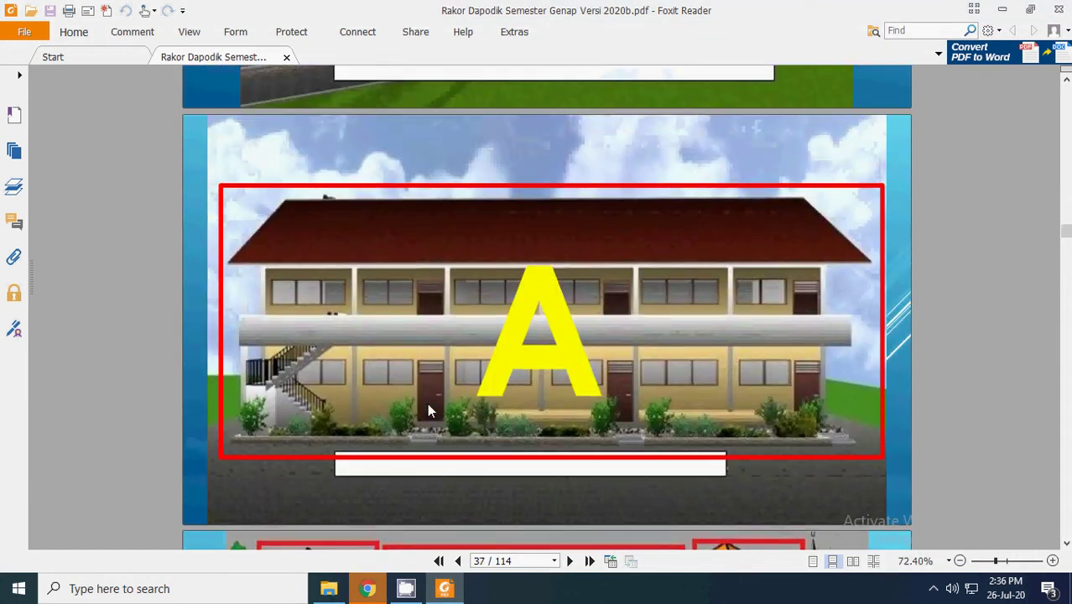
{"action": "scroll", "coordinate": [427, 402], "scroll_direction": "up", "scroll_amount": 5}
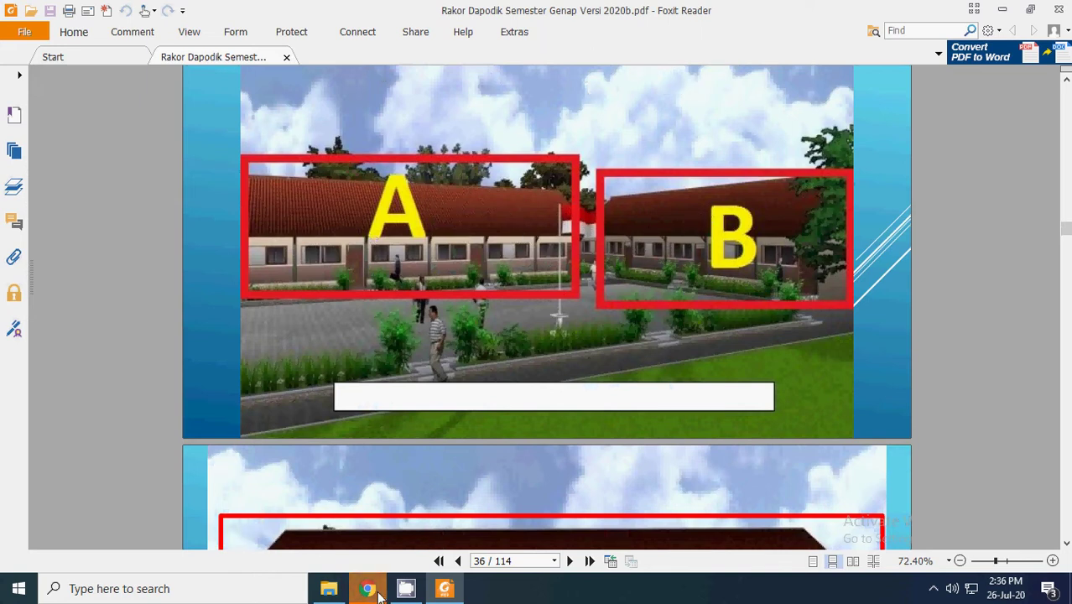
- Return to Aplikasi Dapodik in Chrome and compare the Bangunan A record with the PDF's A and B building illustration
{"action": "mouse_move", "coordinate": [379, 595]}
{"action": "left_click", "coordinate": [348, 469]}
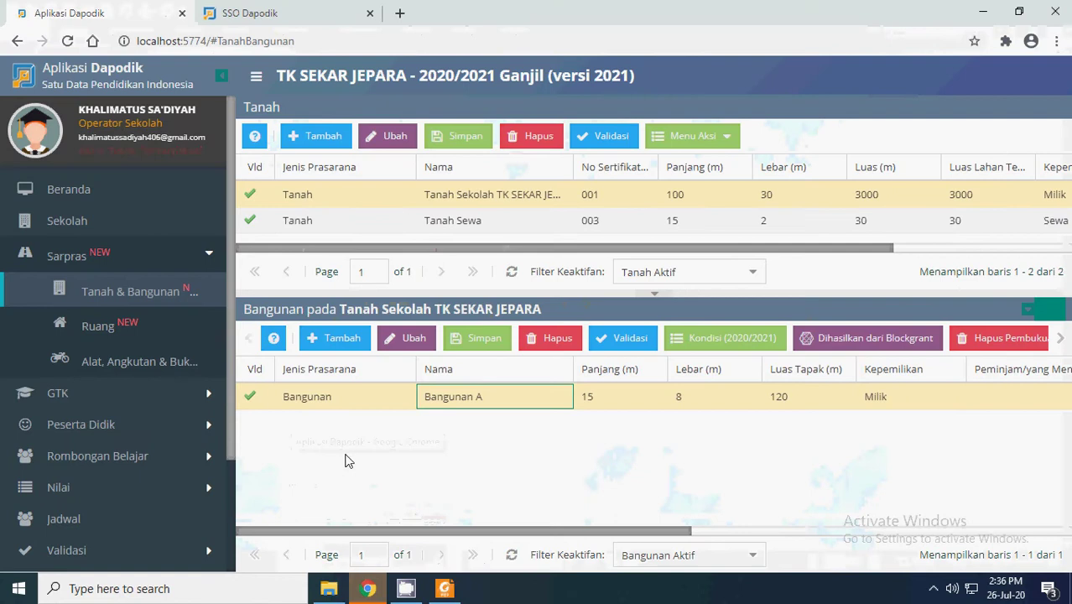
{"action": "left_click", "coordinate": [328, 396]}
{"action": "left_click", "coordinate": [486, 402]}
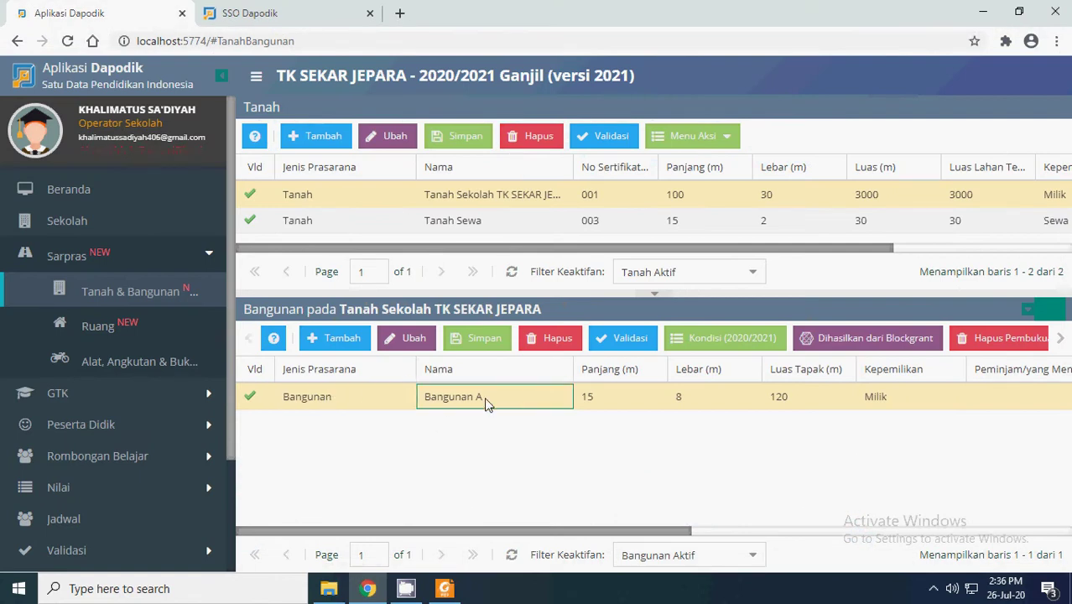
{"action": "key", "text": "alt+Tab"}
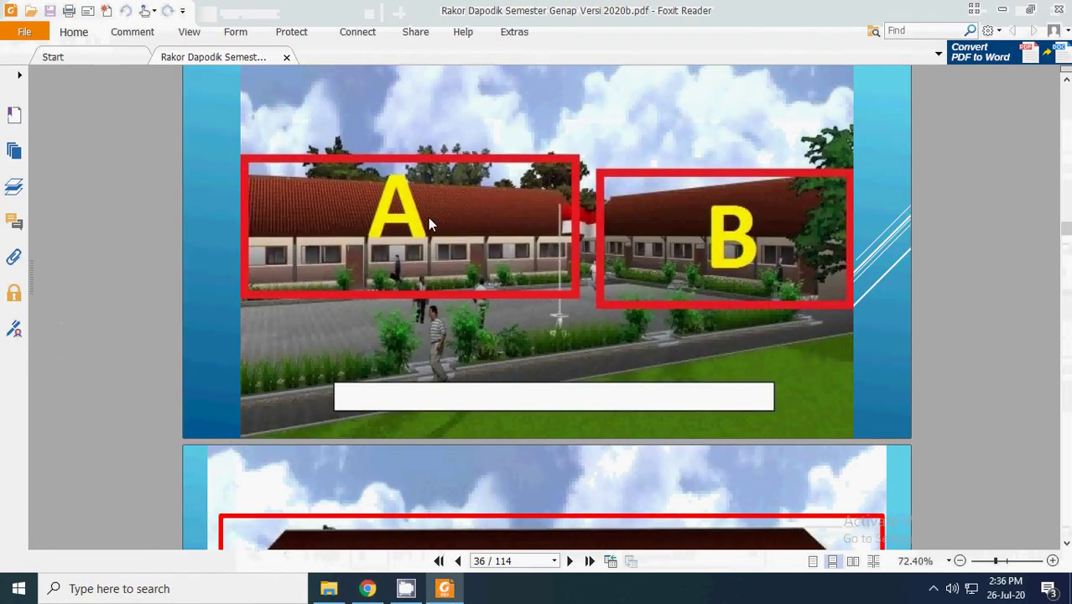
{"action": "left_click", "coordinate": [367, 588]}
{"action": "left_click", "coordinate": [305, 401]}
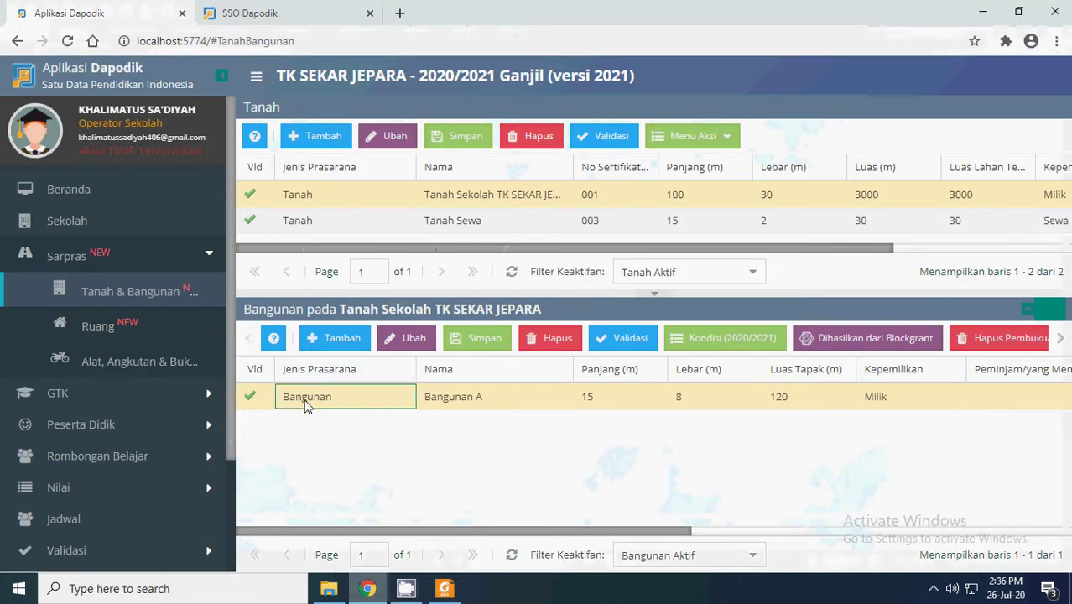
{"action": "left_click", "coordinate": [435, 401]}
{"action": "left_click", "coordinate": [328, 402]}
- Add a new building on Tanah Sekolah TK SEKAR JEPARA and choose Bangunan as its Jenis prasarana
{"action": "left_click", "coordinate": [451, 199]}
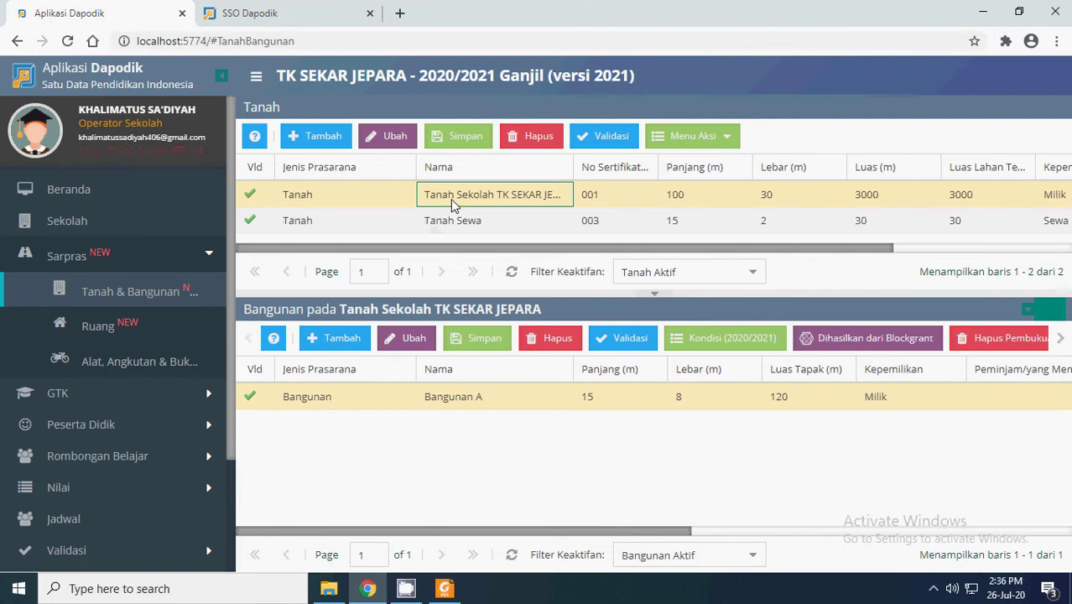
{"action": "left_click", "coordinate": [339, 344]}
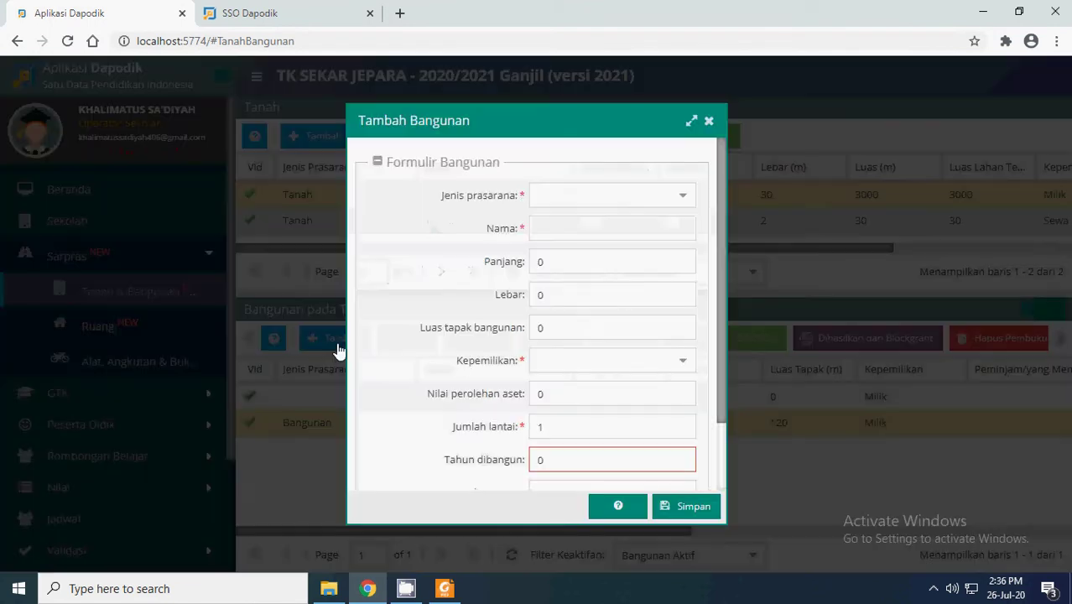
{"action": "left_click", "coordinate": [681, 199]}
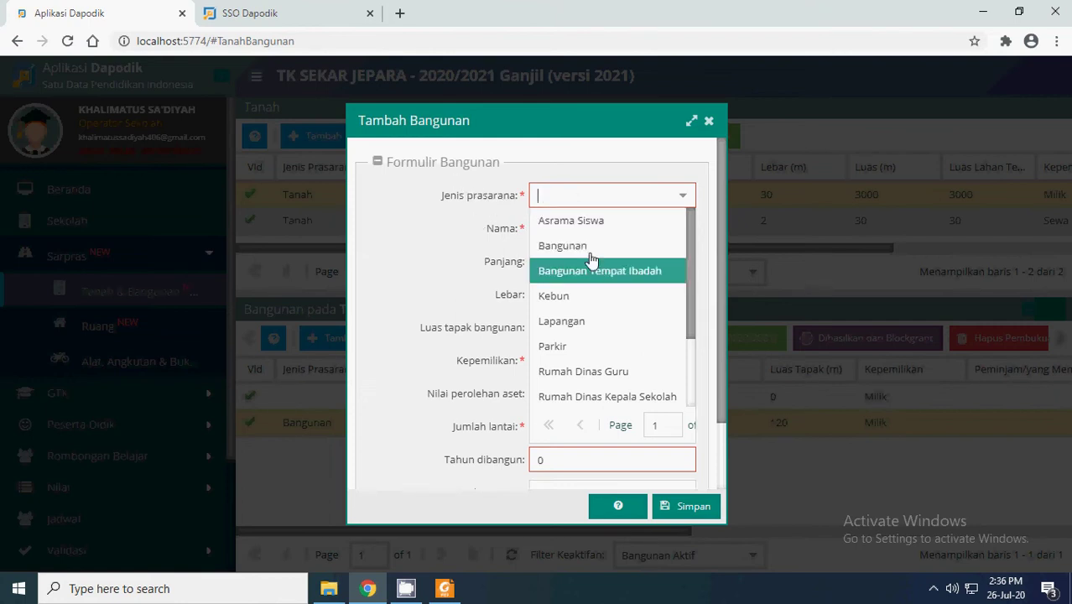
{"action": "mouse_move", "coordinate": [690, 223]}
{"action": "left_mouse_down"}
{"action": "mouse_move", "coordinate": [690, 285]}
{"action": "mouse_move", "coordinate": [685, 222]}
{"action": "left_mouse_up"}
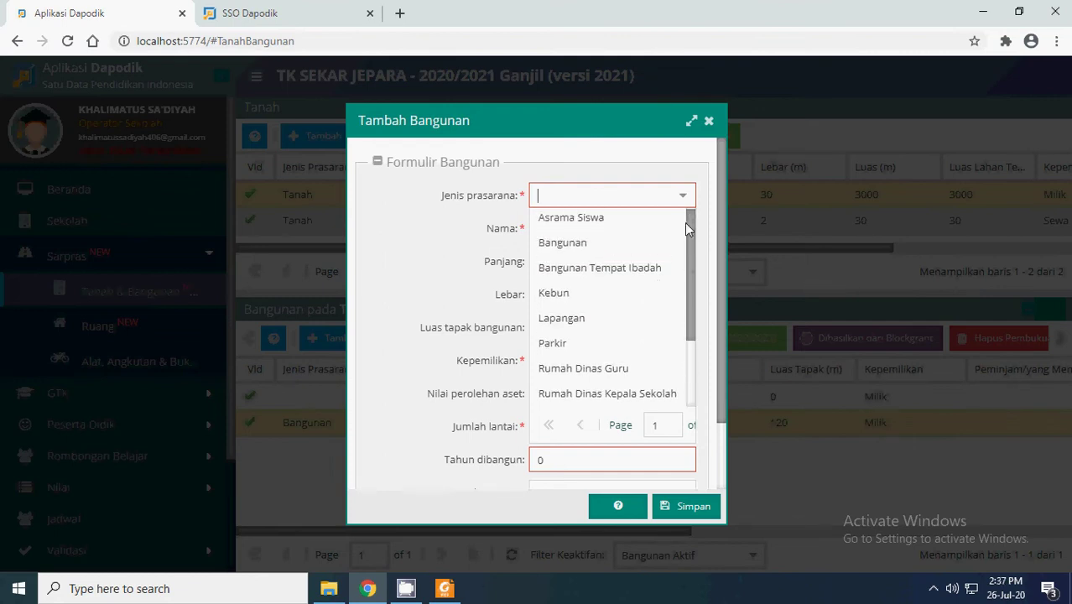
{"action": "scroll", "coordinate": [684, 224], "scroll_direction": "up", "scroll_amount": 1}
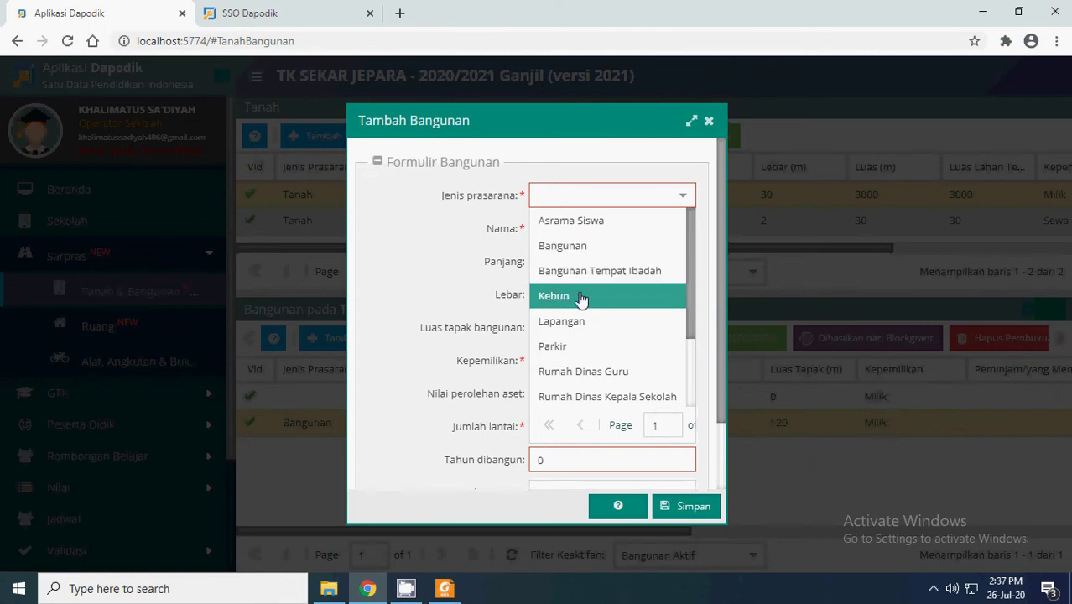
{"action": "scroll", "coordinate": [566, 327], "scroll_direction": "down", "scroll_amount": 2}
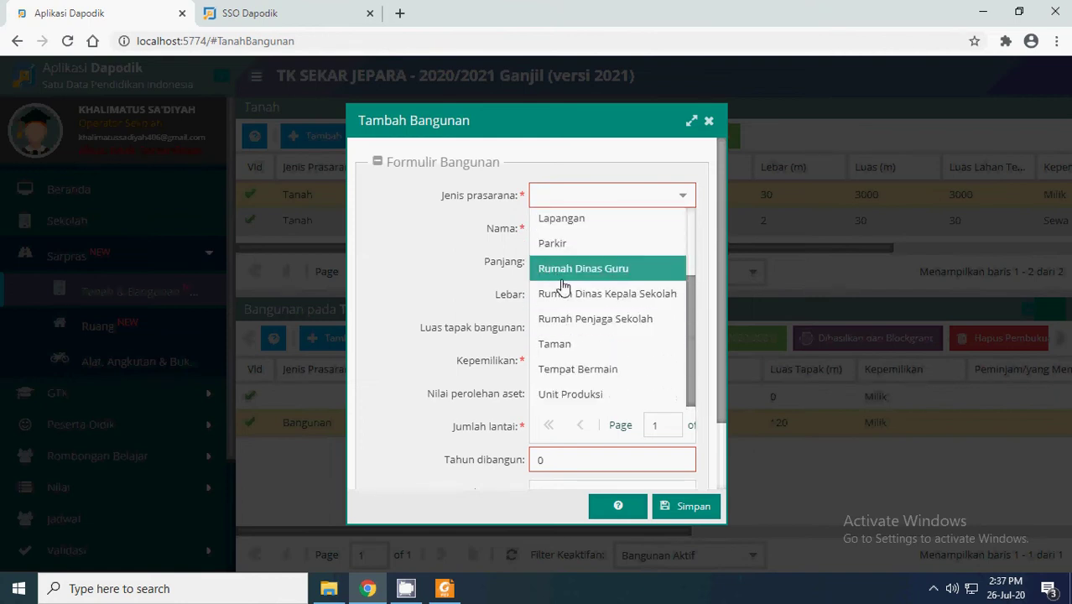
{"action": "scroll", "coordinate": [595, 350], "scroll_direction": "up", "scroll_amount": 2}
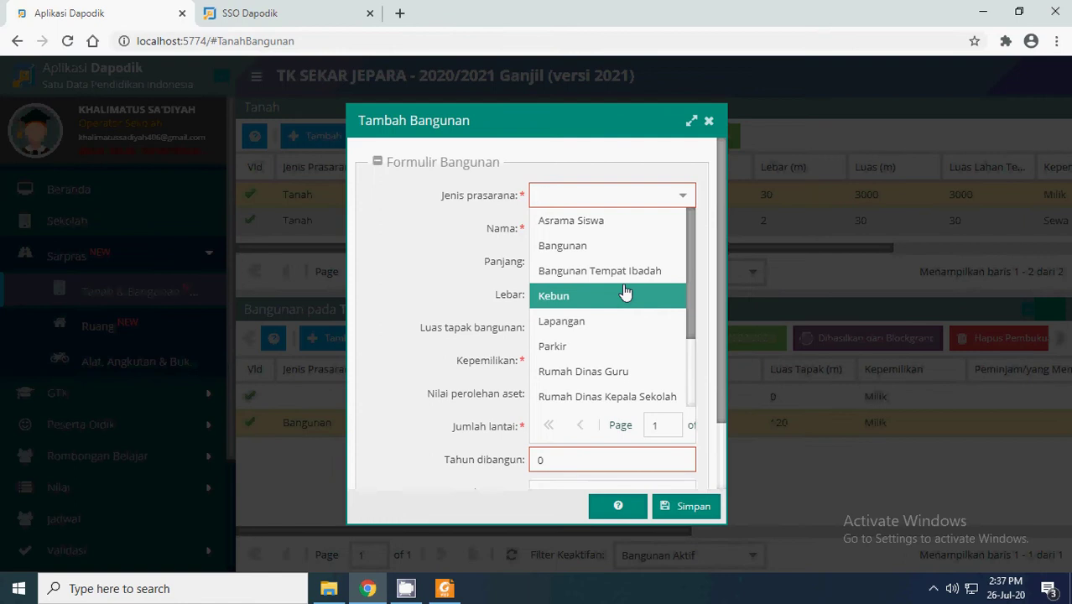
{"action": "left_click", "coordinate": [578, 251]}
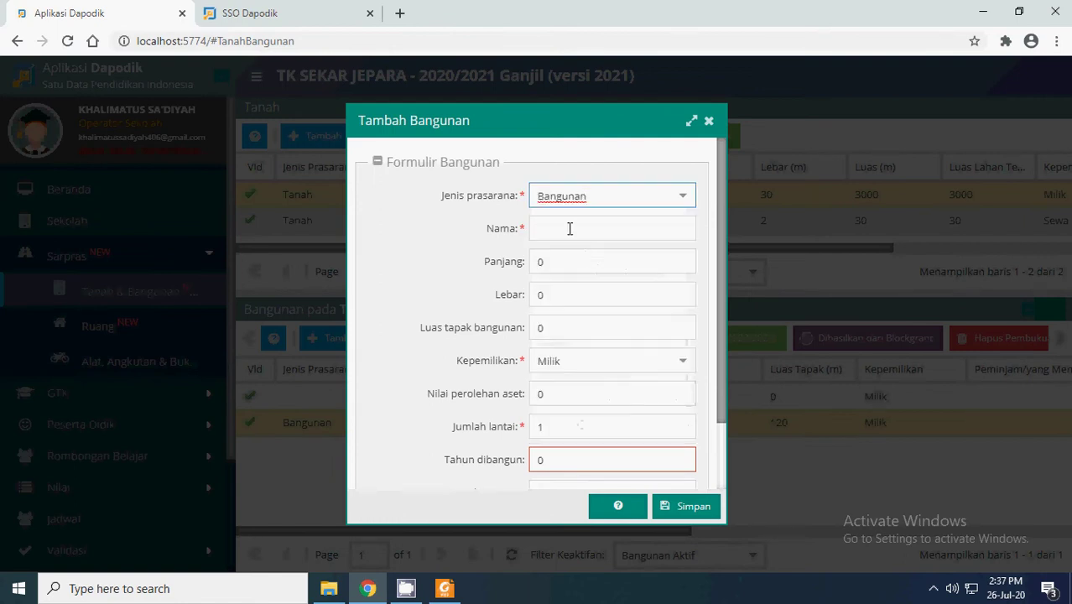
- Name the new building Bangunan B and set its length to 8, width to 5 and footprint area (Luas tapak bangunan) to 40
{"action": "left_click", "coordinate": [569, 229]}
{"action": "type", "text": "Ban"}
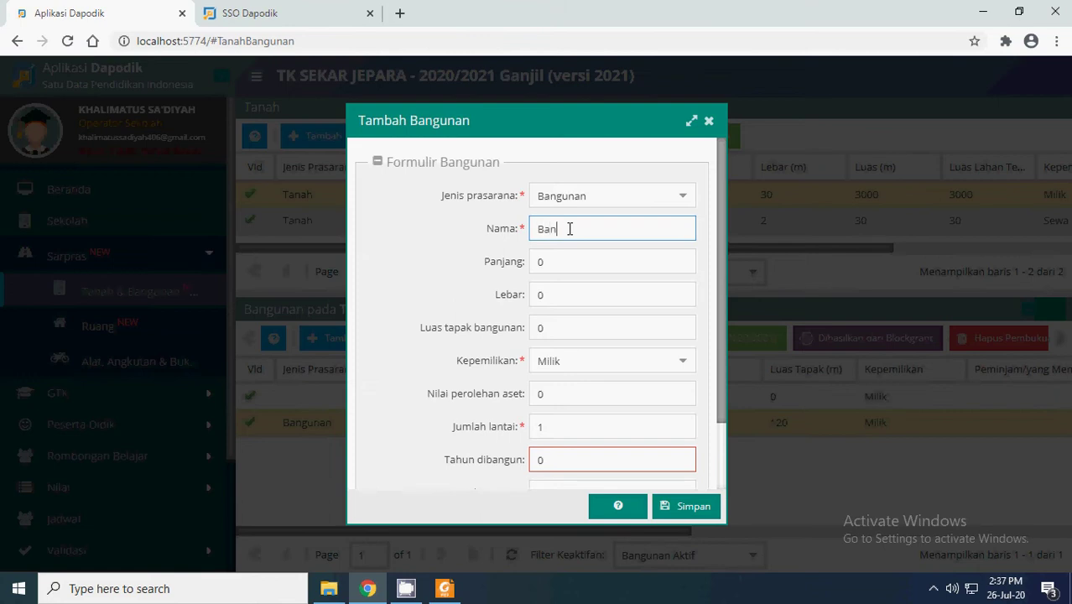
{"action": "type", "text": "gunan B"}
{"action": "key", "text": "Tab"}
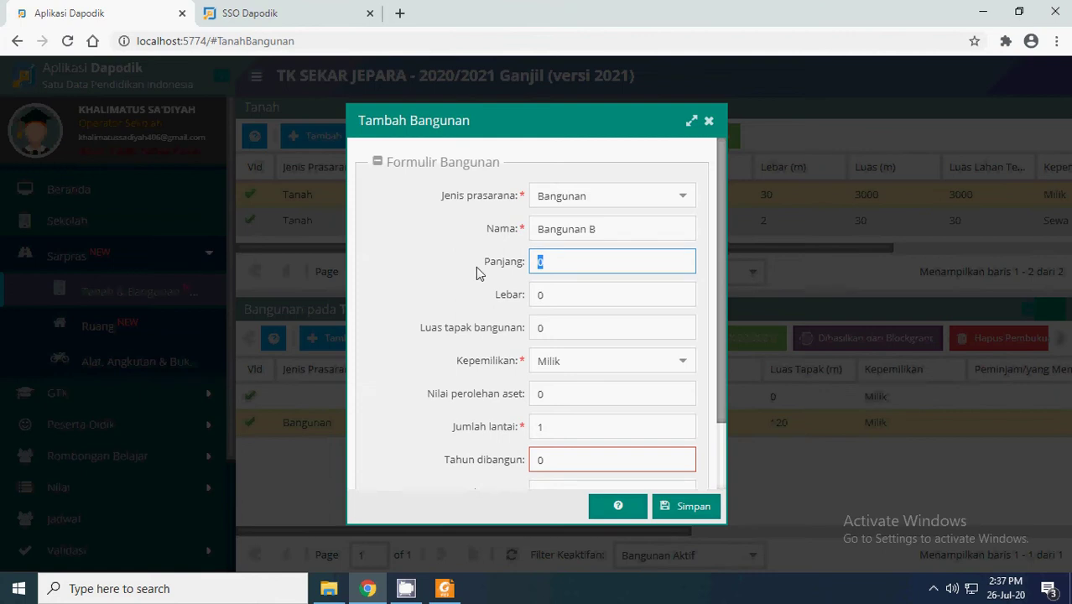
{"action": "type", "text": "8"}
{"action": "left_click", "coordinate": [560, 290]}
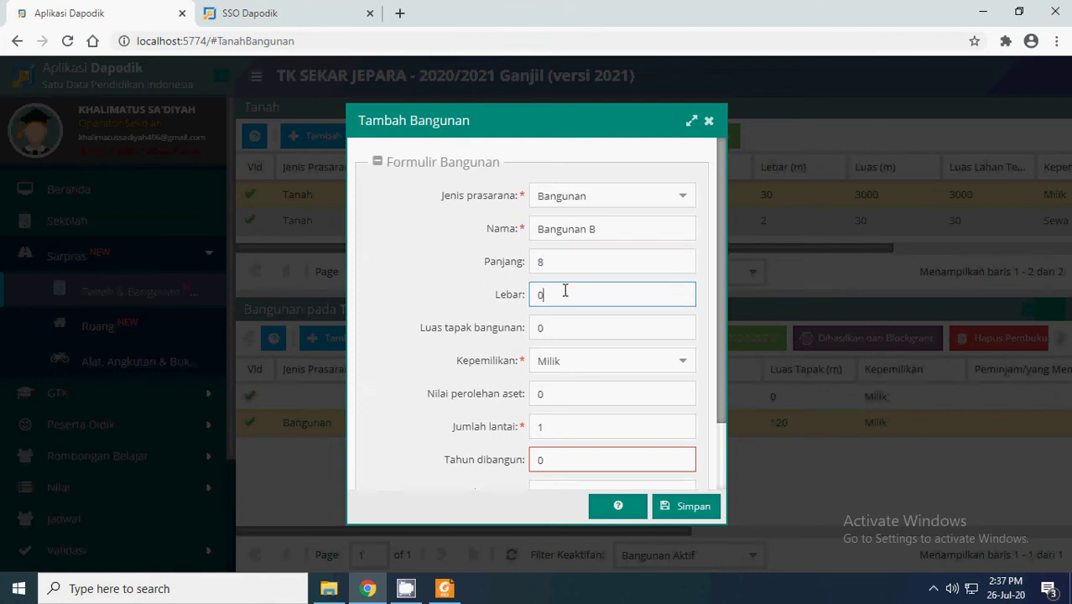
{"action": "type", "text": "5"}
{"action": "left_click", "coordinate": [591, 327]}
{"action": "type", "text": "40"}
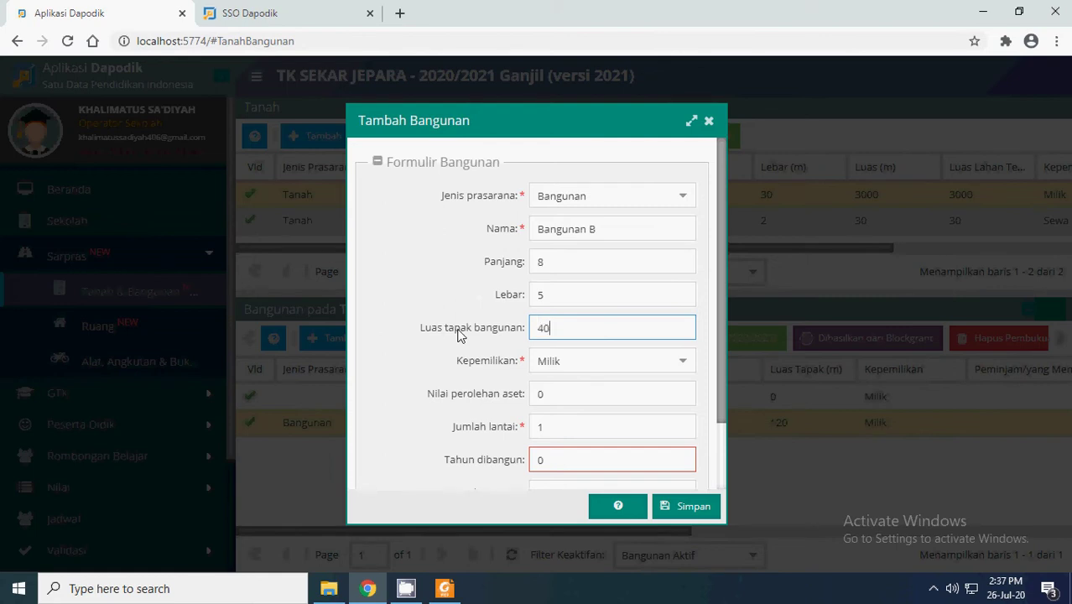
- Set the new building's year built (Tahun dibangun) to 2000 and its description (Keterangan bangunan) to Bangunan B
{"action": "scroll", "coordinate": [662, 370], "scroll_direction": "down", "scroll_amount": 1}
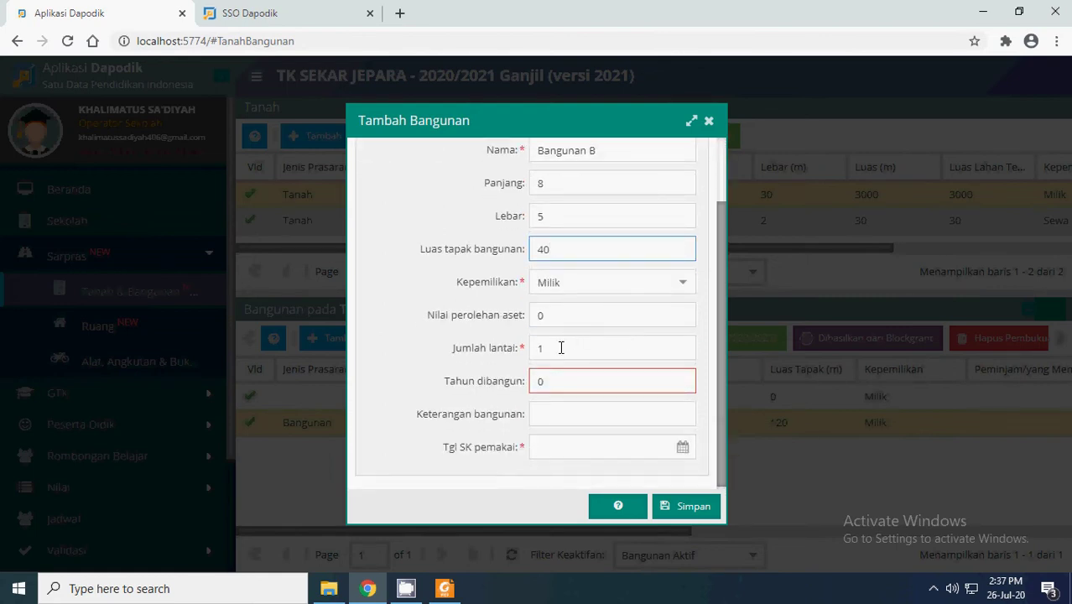
{"action": "left_click", "coordinate": [475, 382]}
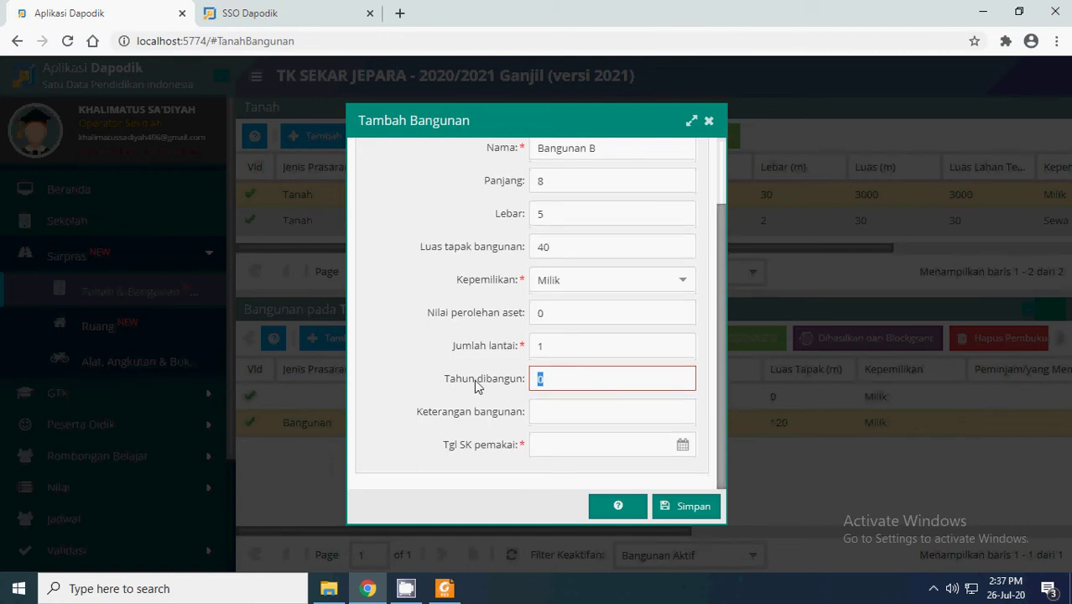
{"action": "type", "text": "2000"}
{"action": "left_click", "coordinate": [579, 415]}
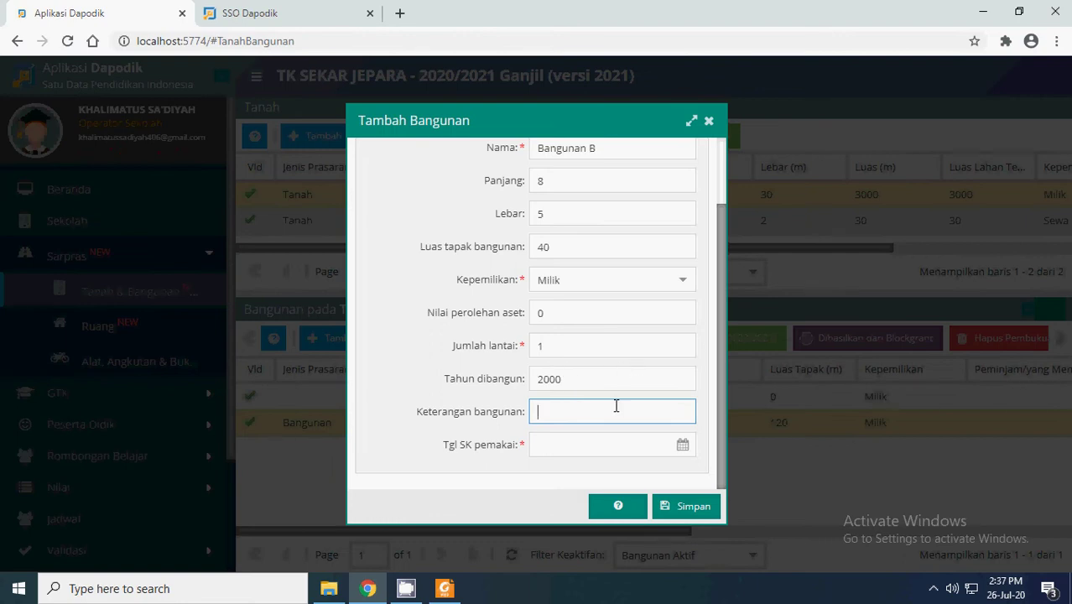
{"action": "type", "text": "Bangunan B"}
- Set Bangunan B's usage decree date (Tgl SK pemakai) to 14/08/2000 and save the new building
{"action": "left_click", "coordinate": [688, 449]}
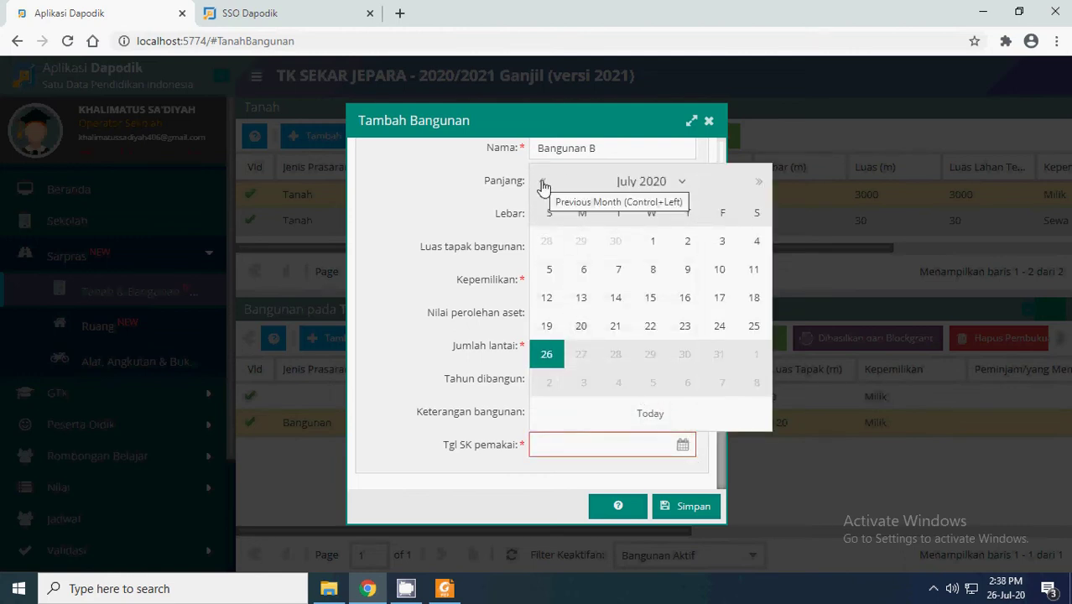
{"action": "left_click", "coordinate": [677, 182]}
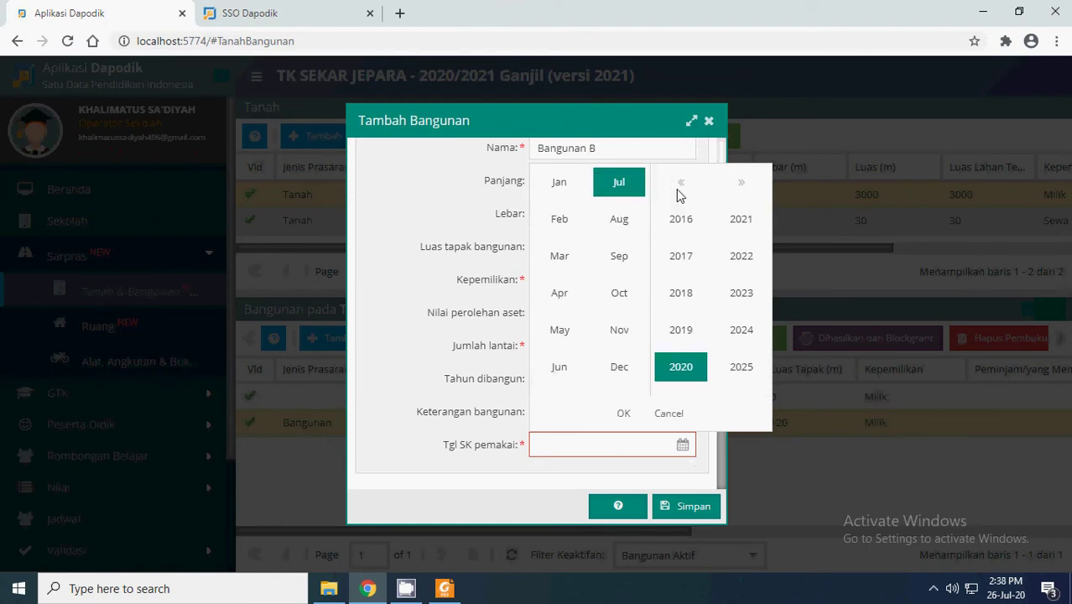
{"action": "left_click", "coordinate": [681, 185]}
{"action": "left_click", "coordinate": [681, 184]}
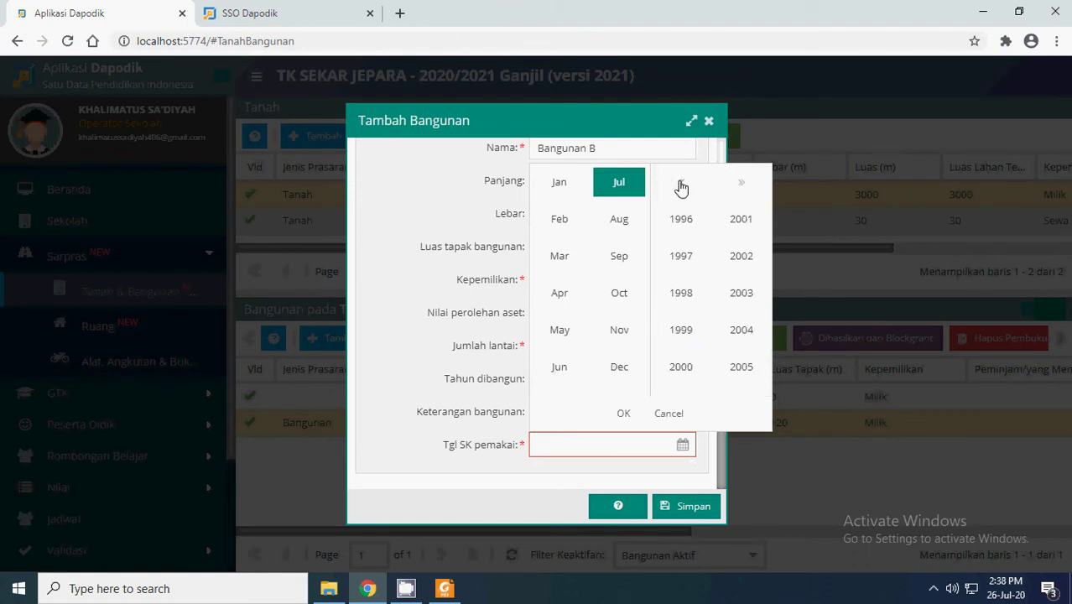
{"action": "left_click", "coordinate": [680, 371]}
{"action": "left_click", "coordinate": [616, 222]}
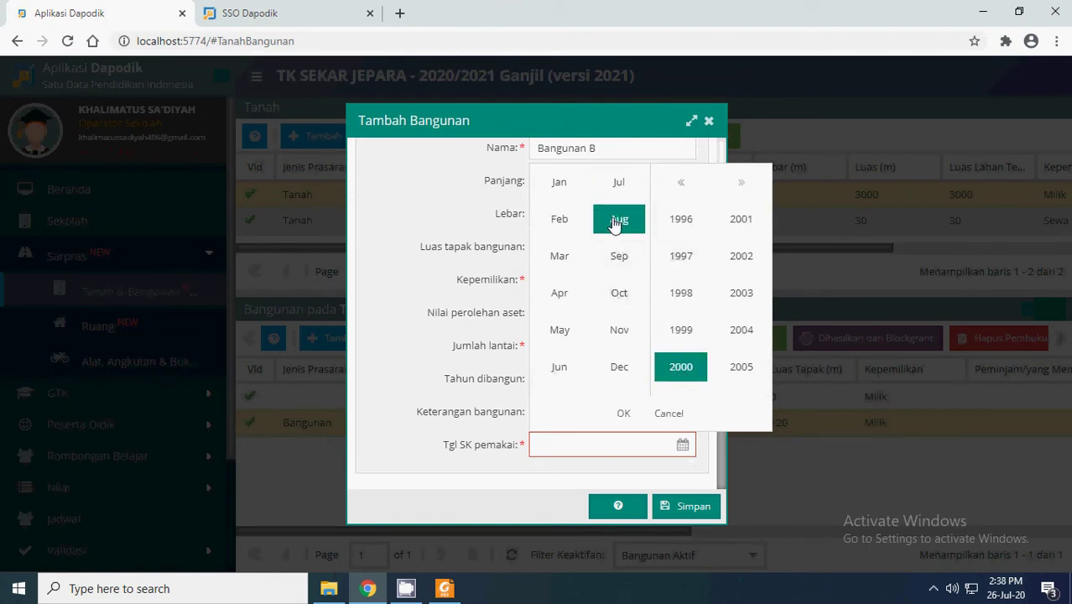
{"action": "left_click", "coordinate": [623, 409]}
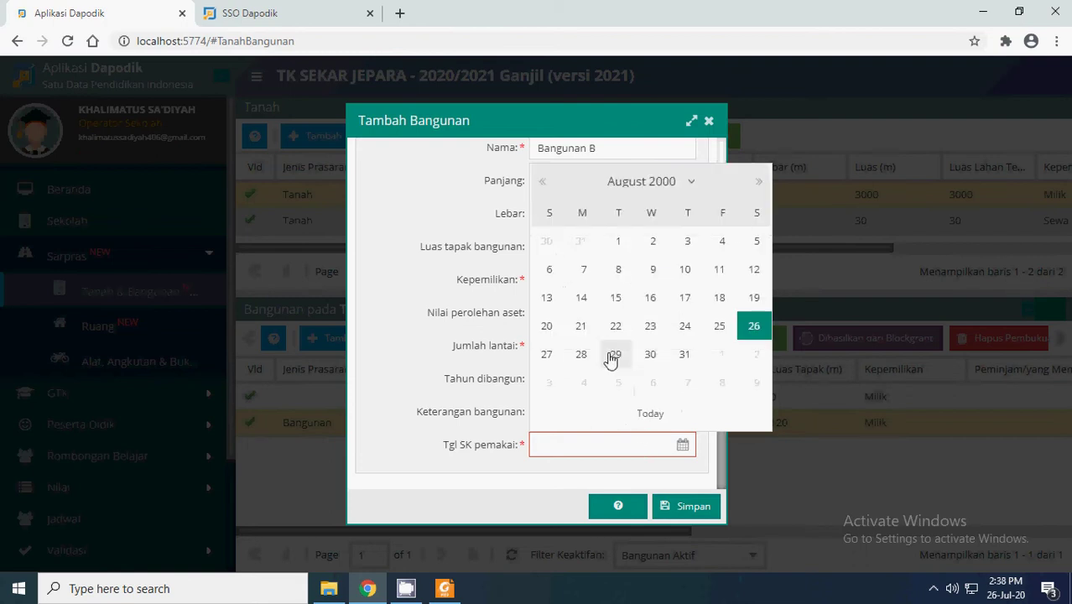
{"action": "left_click", "coordinate": [584, 302]}
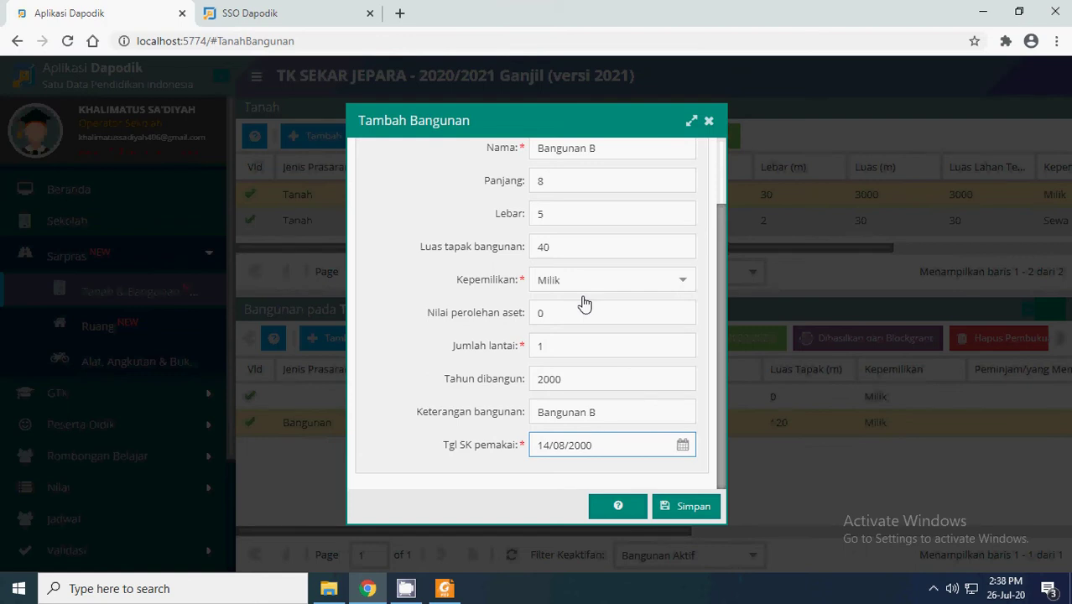
{"action": "left_click", "coordinate": [688, 508]}
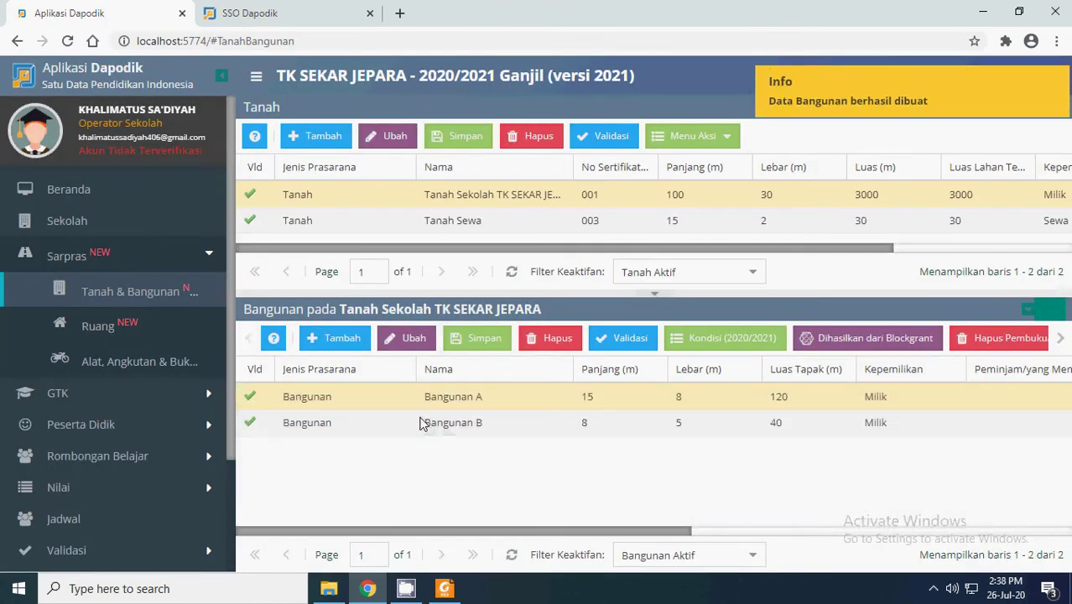
{"action": "left_click", "coordinate": [422, 423]}
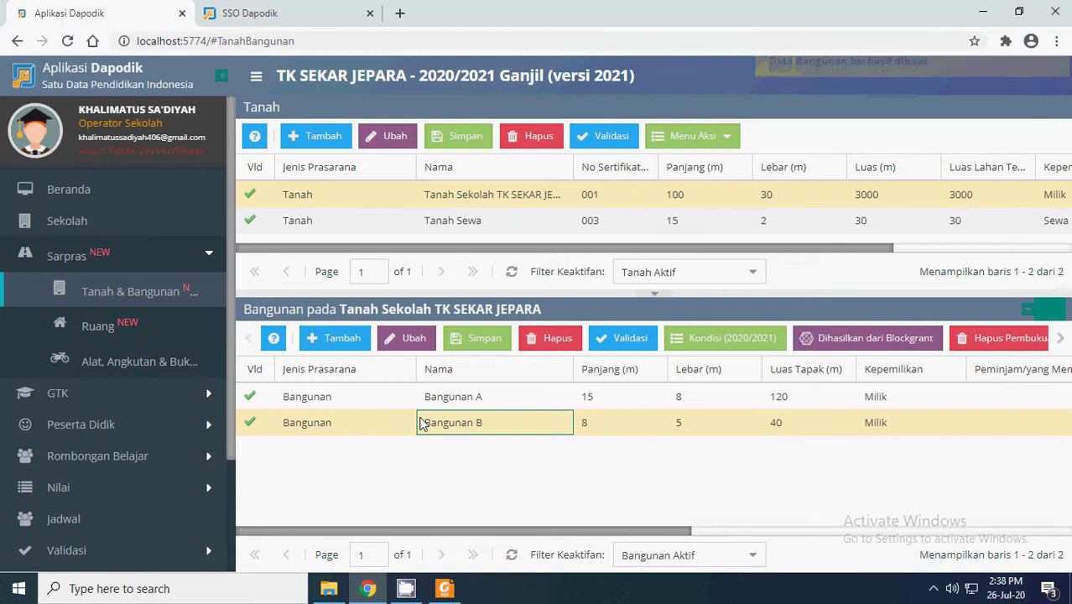
- Rename the land Tanah Sekolah TK SEKAR JEPARA as Tanah A and save the record
{"action": "left_click", "coordinate": [467, 202]}
{"action": "left_click", "coordinate": [393, 148]}
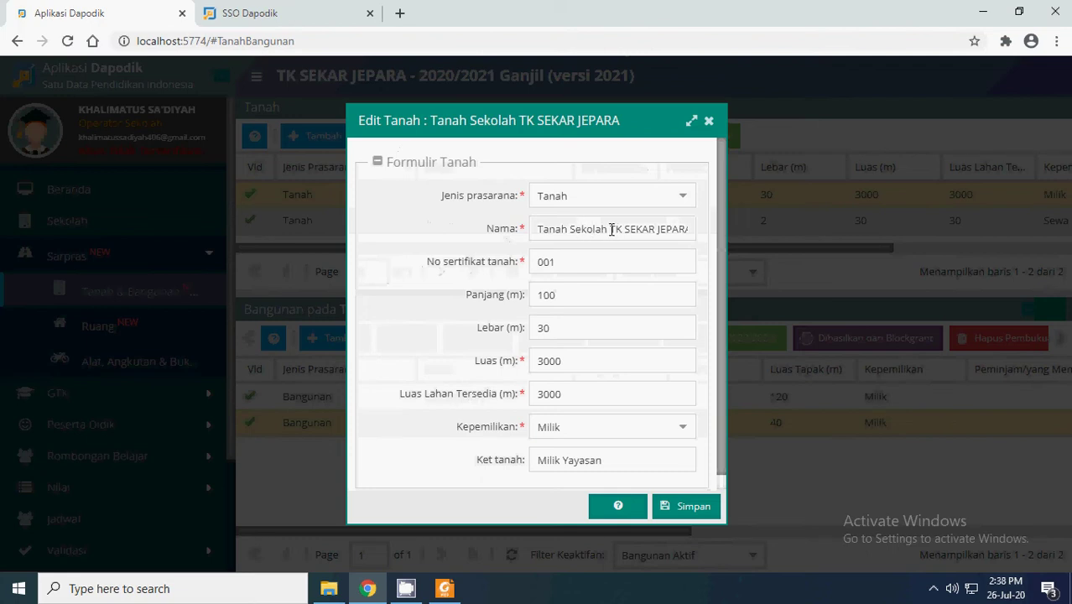
{"action": "left_click_drag", "start_coordinate": [611, 229], "coordinate": [710, 236]}
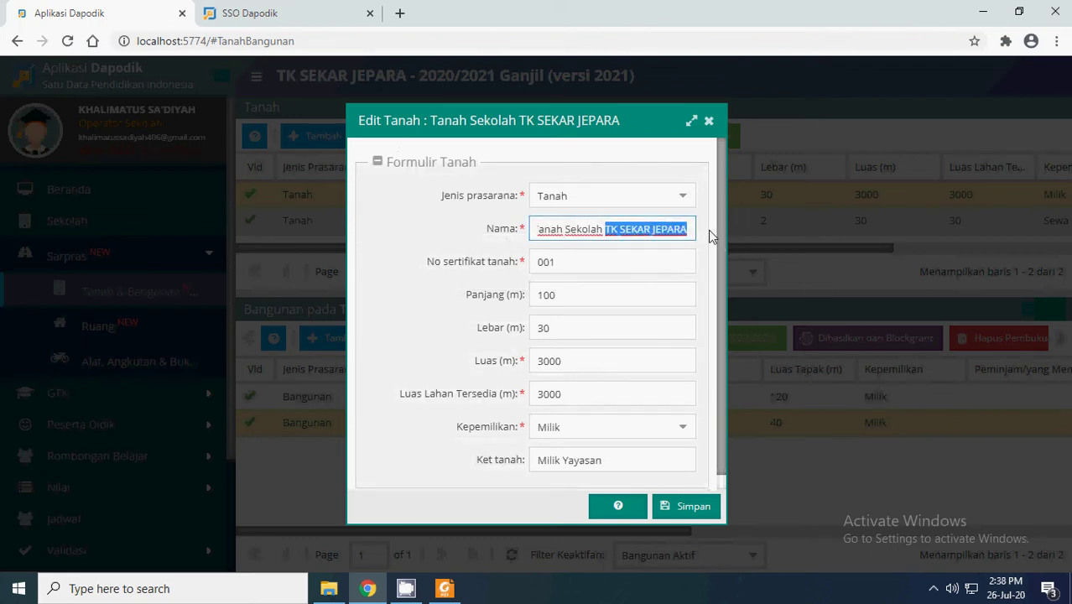
{"action": "left_click_drag", "start_coordinate": [565, 230], "coordinate": [714, 245]}
{"action": "type", "text": "A"}
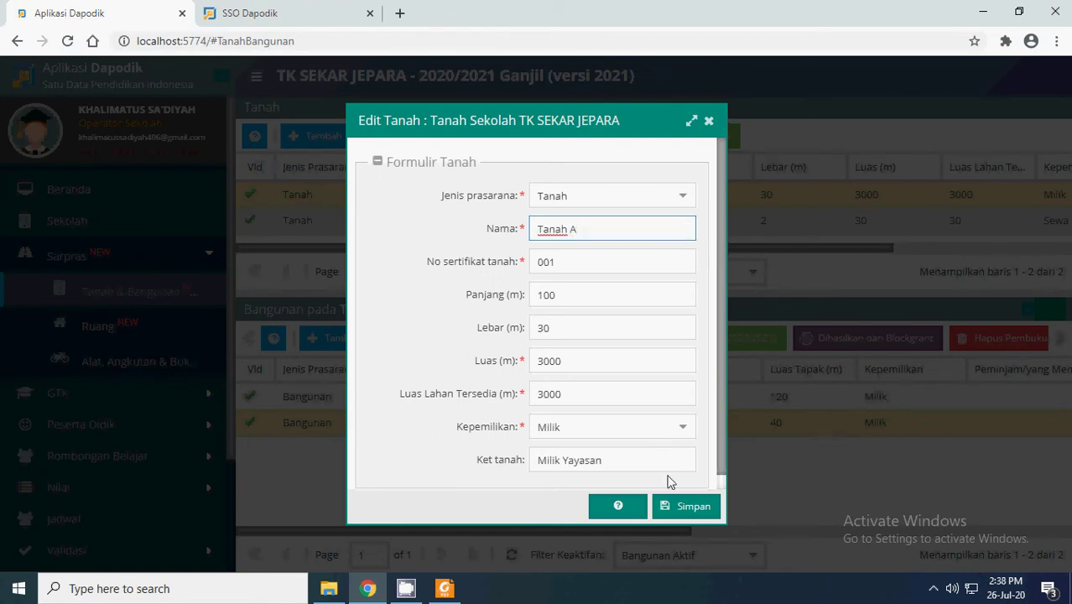
{"action": "left_click", "coordinate": [687, 508]}
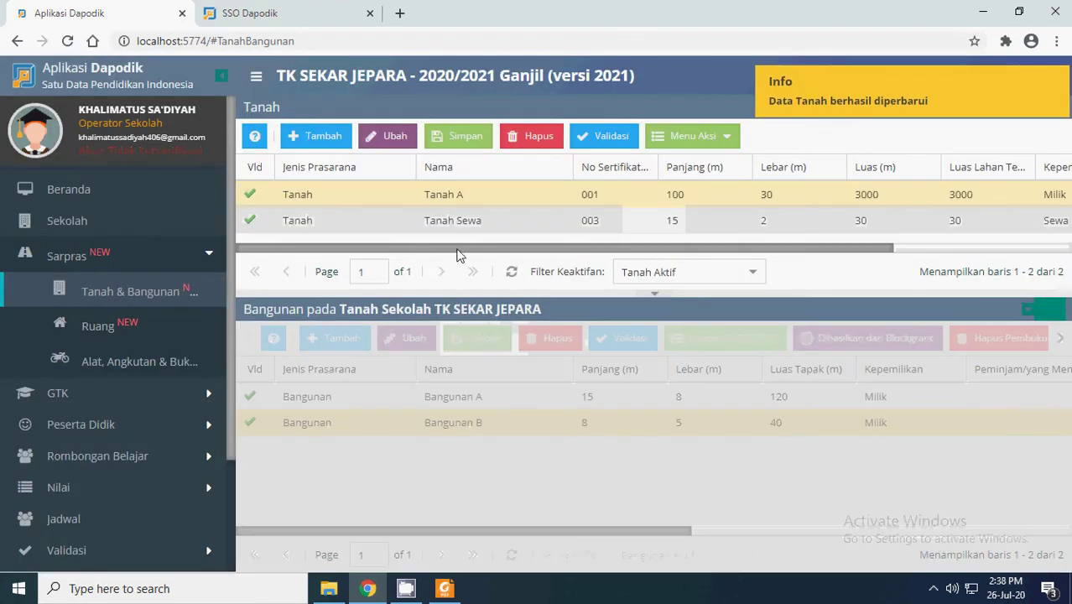
- Rename the land with certificate number 001 as Tanah Milik Sekolah and save the record
{"action": "left_click", "coordinate": [449, 216]}
{"action": "left_click", "coordinate": [447, 198]}
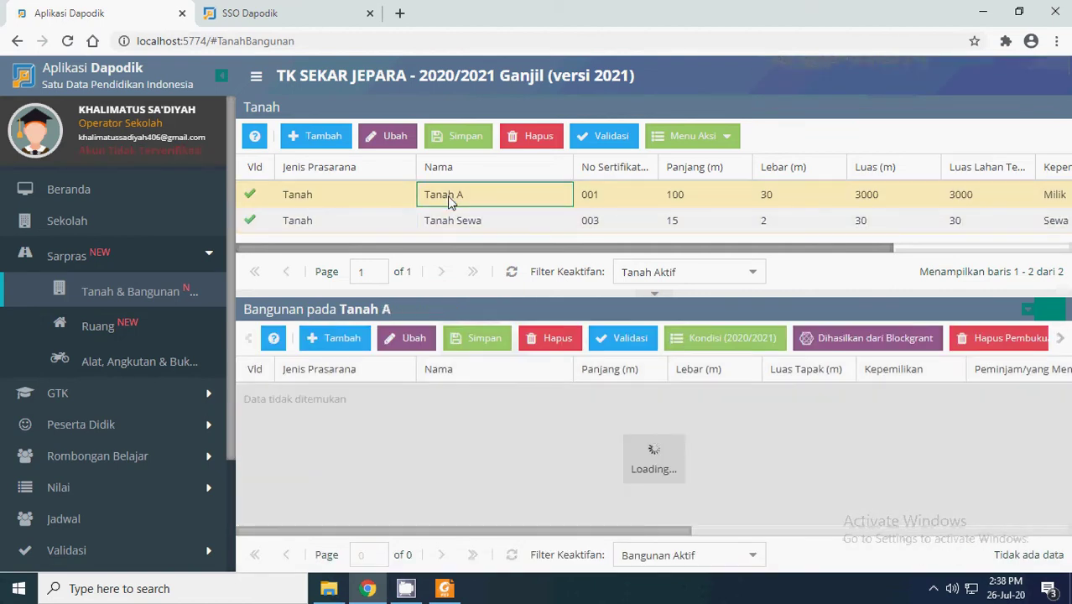
{"action": "left_click", "coordinate": [389, 136]}
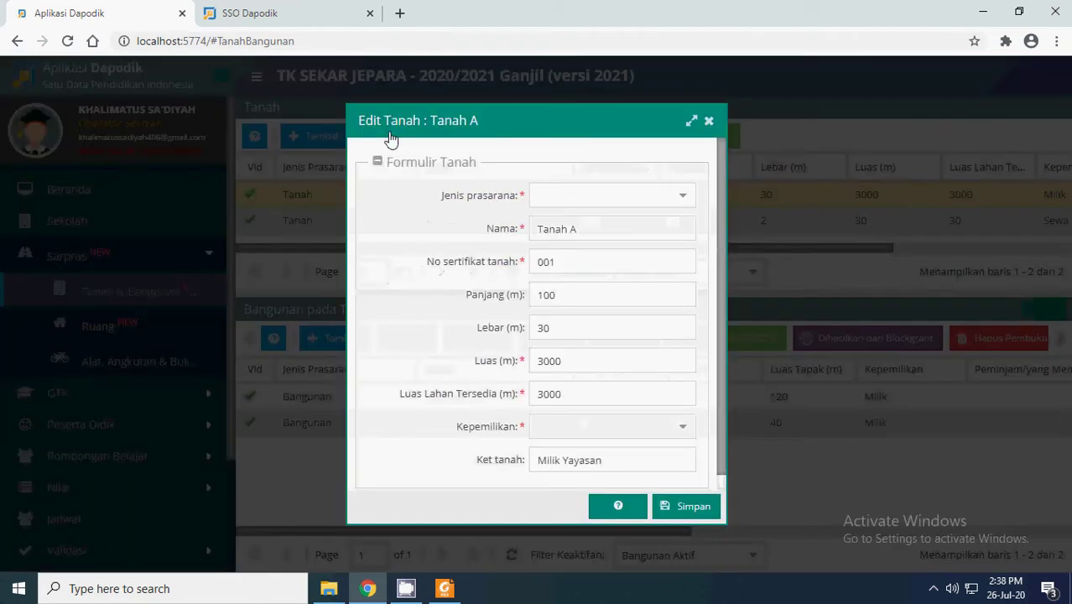
{"action": "left_click", "coordinate": [589, 227]}
{"action": "type", "text": "M"}
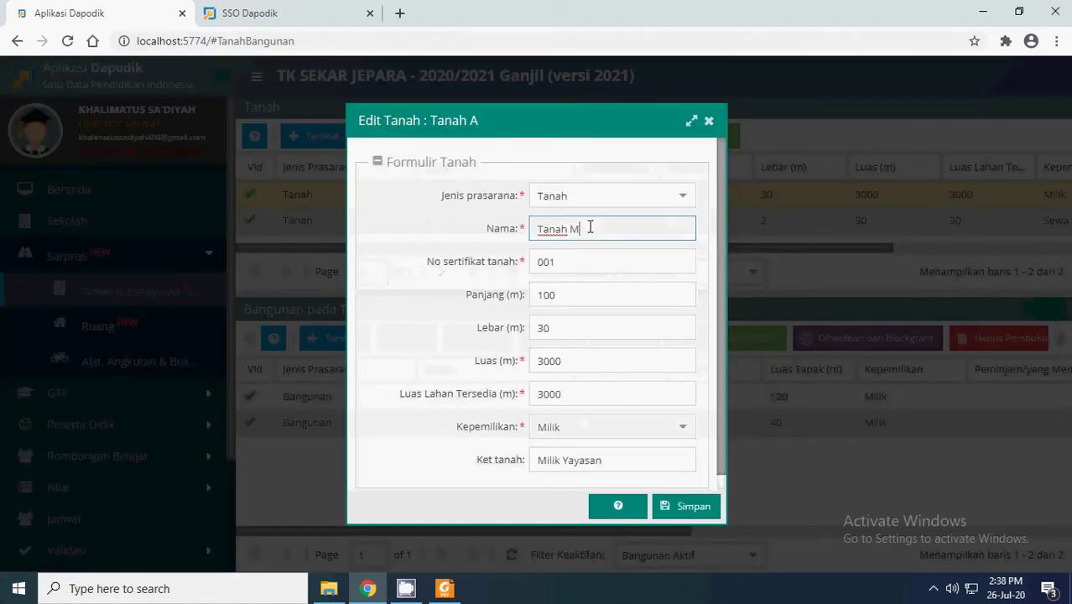
{"action": "type", "text": "ilik Sekolah"}
{"action": "left_click", "coordinate": [697, 506]}
{"action": "left_click", "coordinate": [477, 194]}
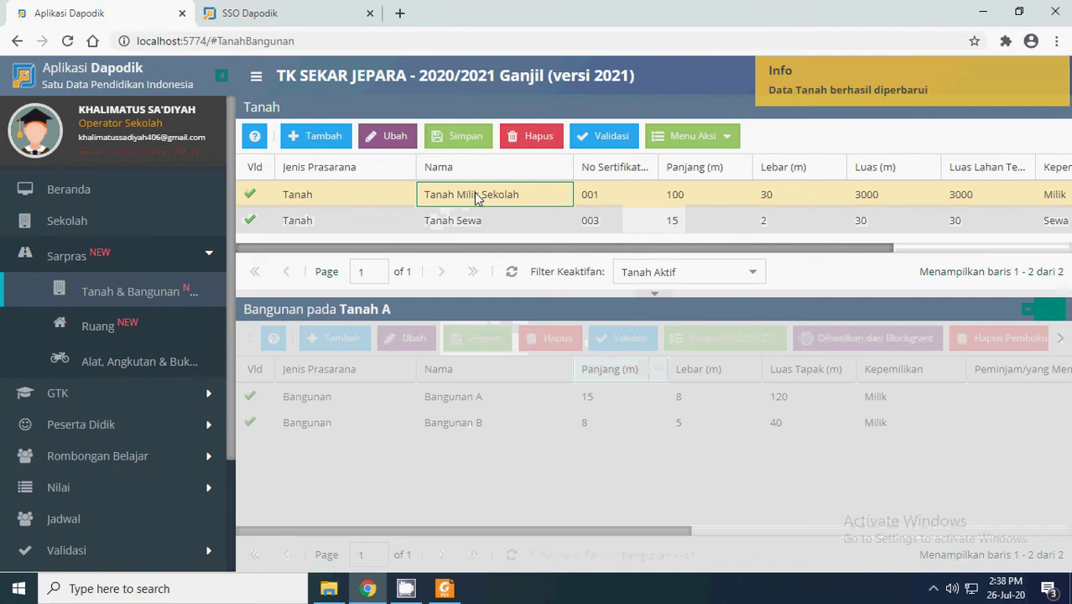
- Review the Bangunan A and Bangunan B records listed under Tanah Milik Sekolah
{"action": "left_click", "coordinate": [461, 224]}
{"action": "left_click", "coordinate": [459, 198]}
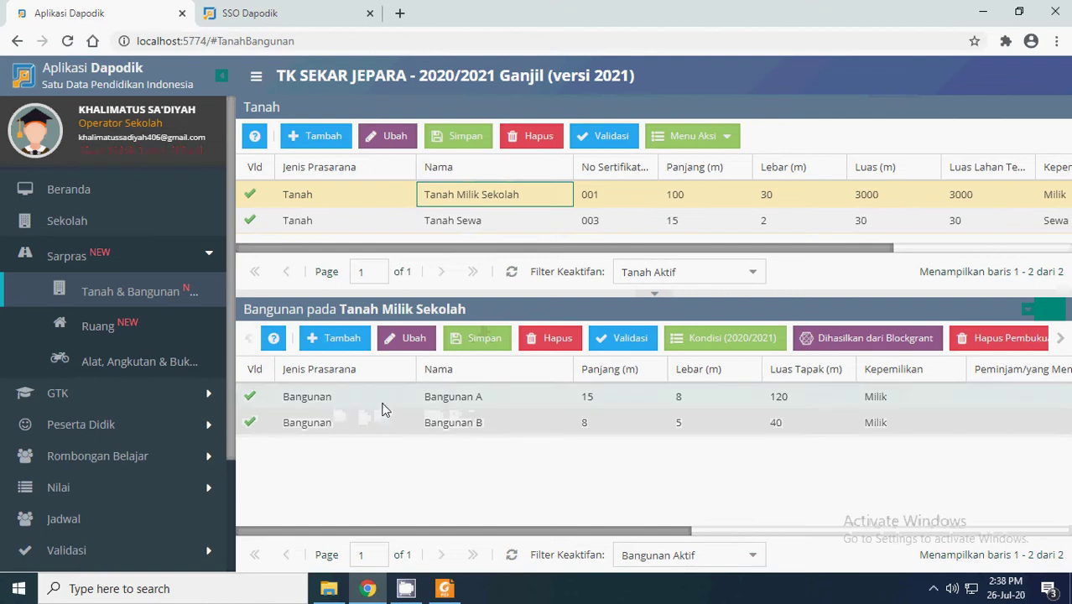
{"action": "left_click", "coordinate": [475, 401]}
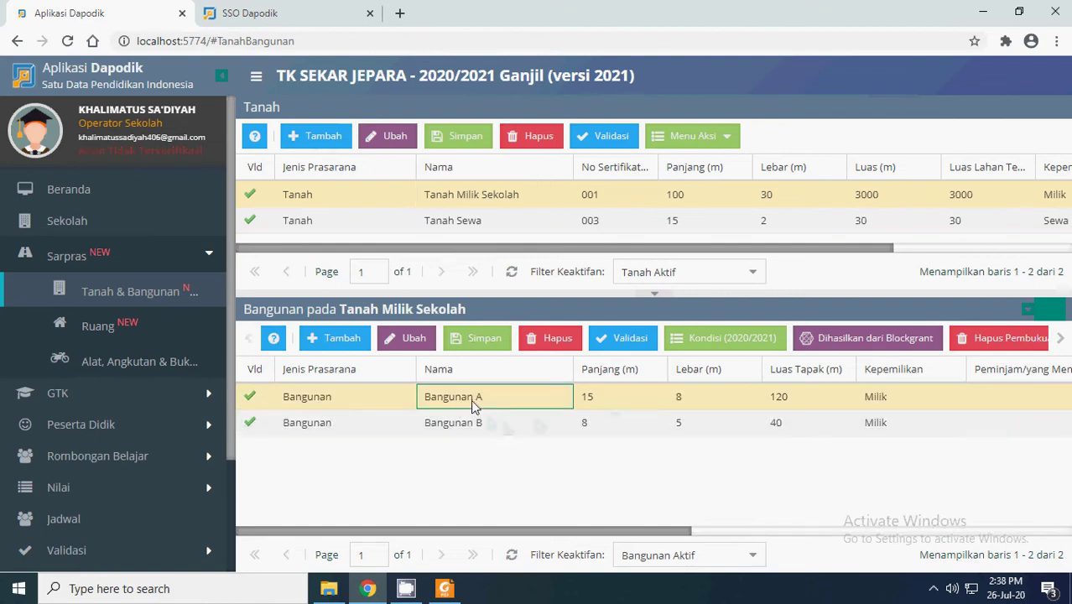
{"action": "left_click", "coordinate": [468, 428]}
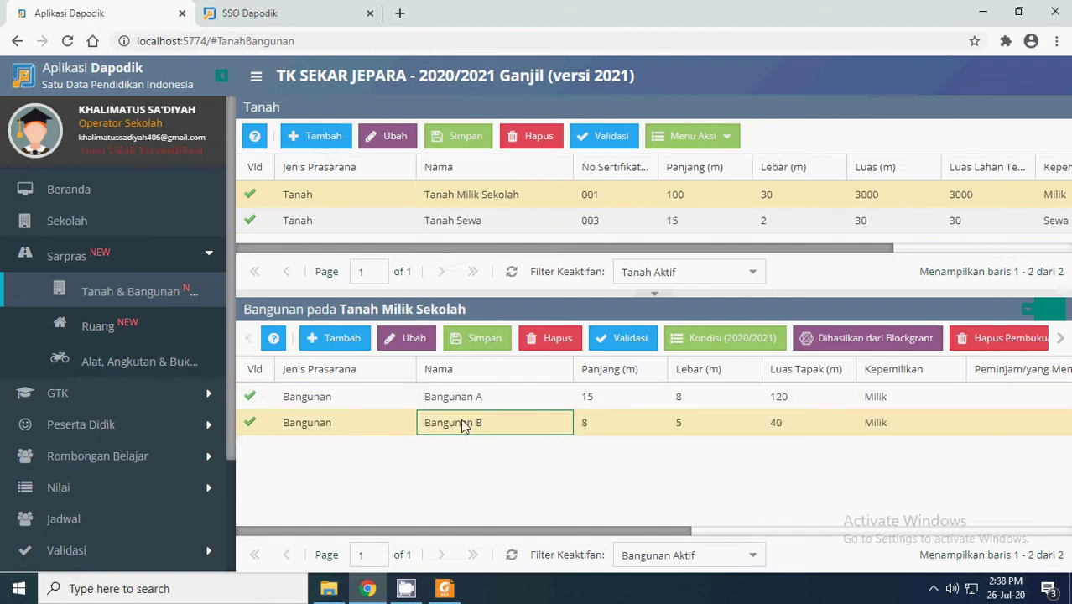
{"action": "left_click", "coordinate": [457, 400]}
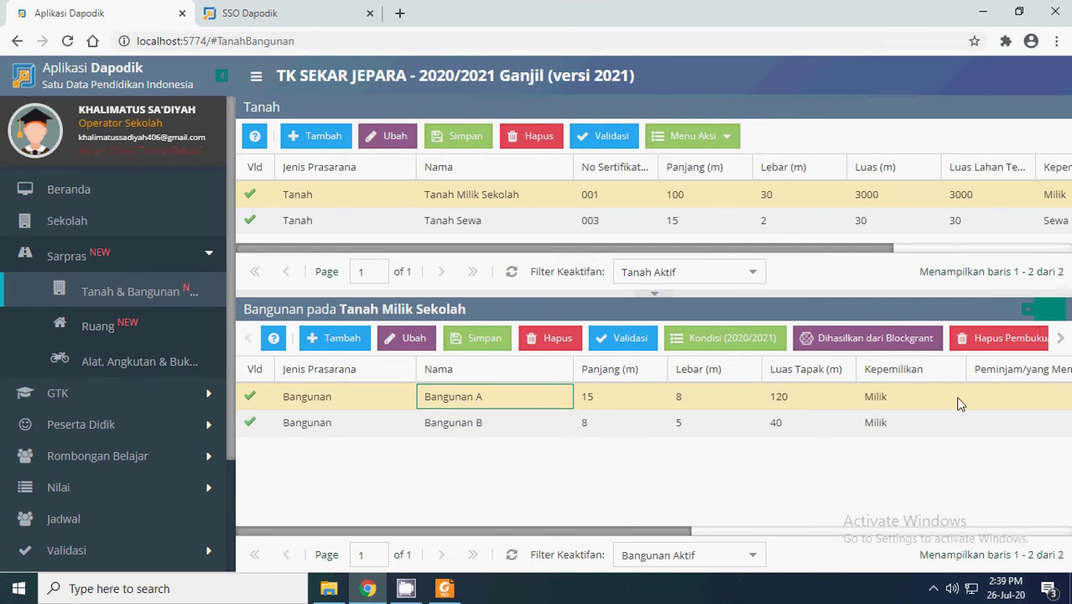
{"action": "left_click", "coordinate": [475, 431]}
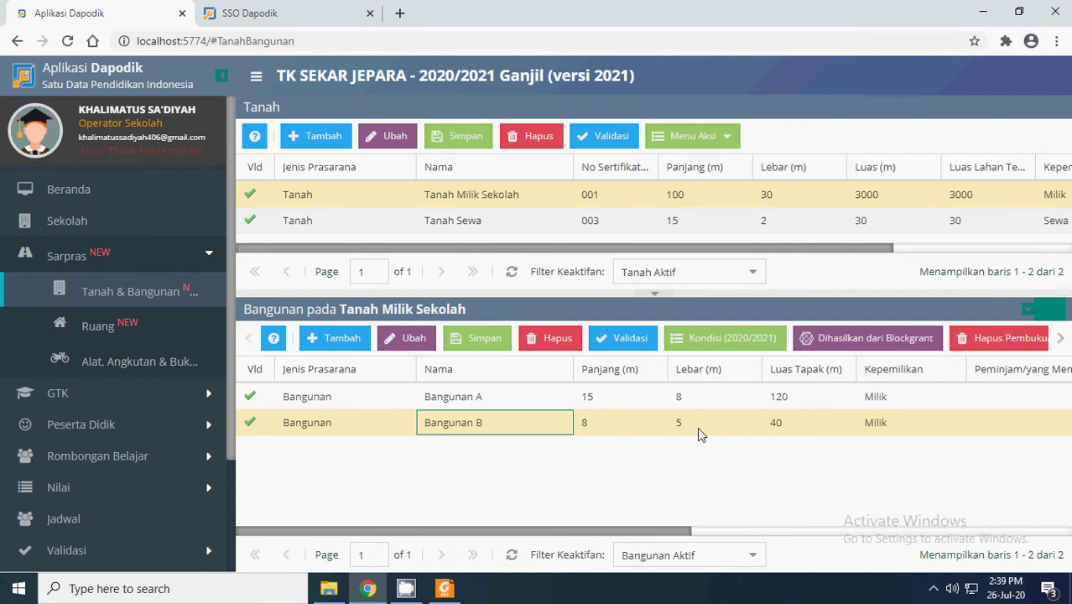
{"action": "left_click", "coordinate": [471, 402]}
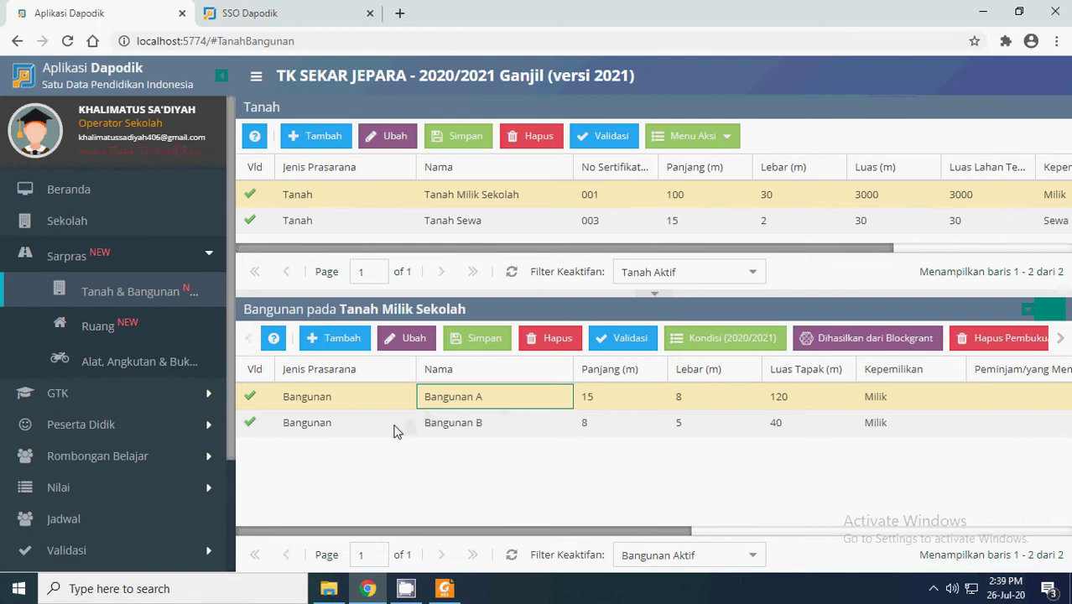
{"action": "left_click", "coordinate": [424, 423]}
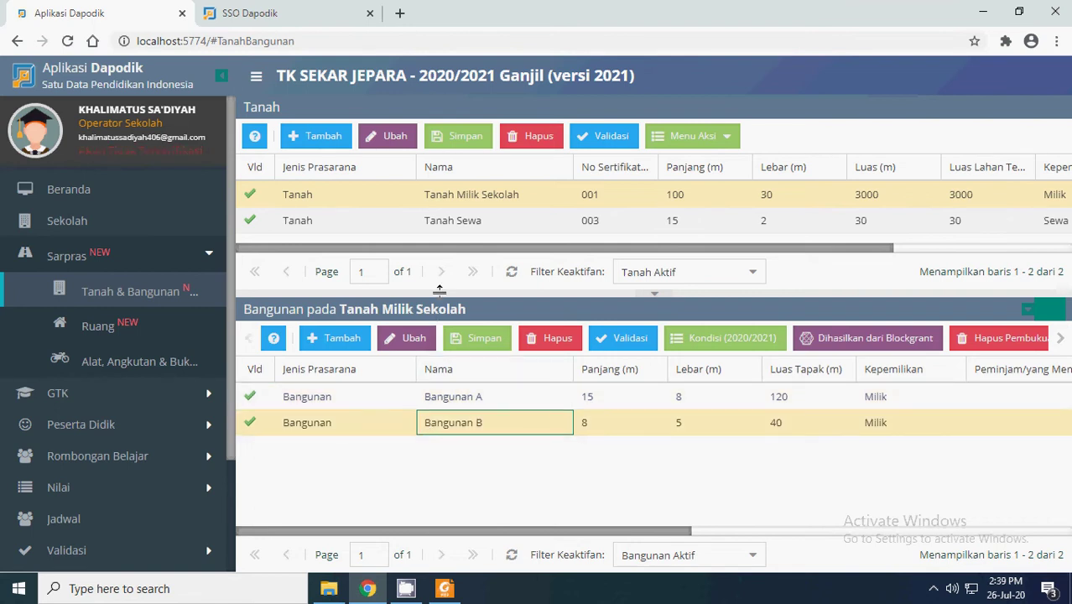
- Add a new building on Tanah Sewa with Kebun as its Jenis prasarana and name it Kebun TK
{"action": "left_click", "coordinate": [453, 222]}
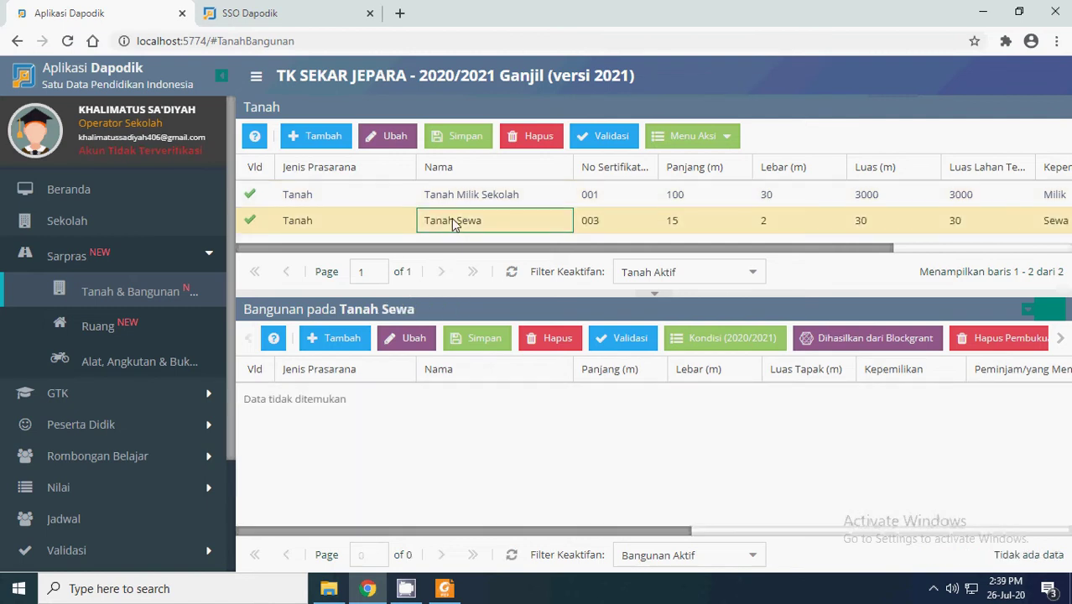
{"action": "left_click", "coordinate": [335, 338]}
{"action": "left_click", "coordinate": [671, 199]}
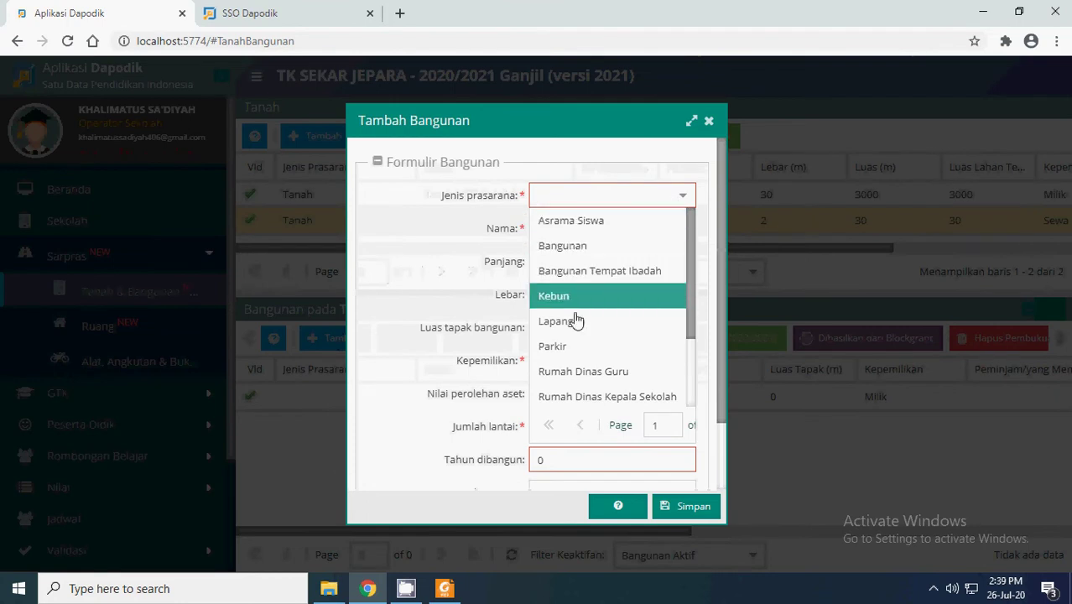
{"action": "left_click", "coordinate": [568, 309]}
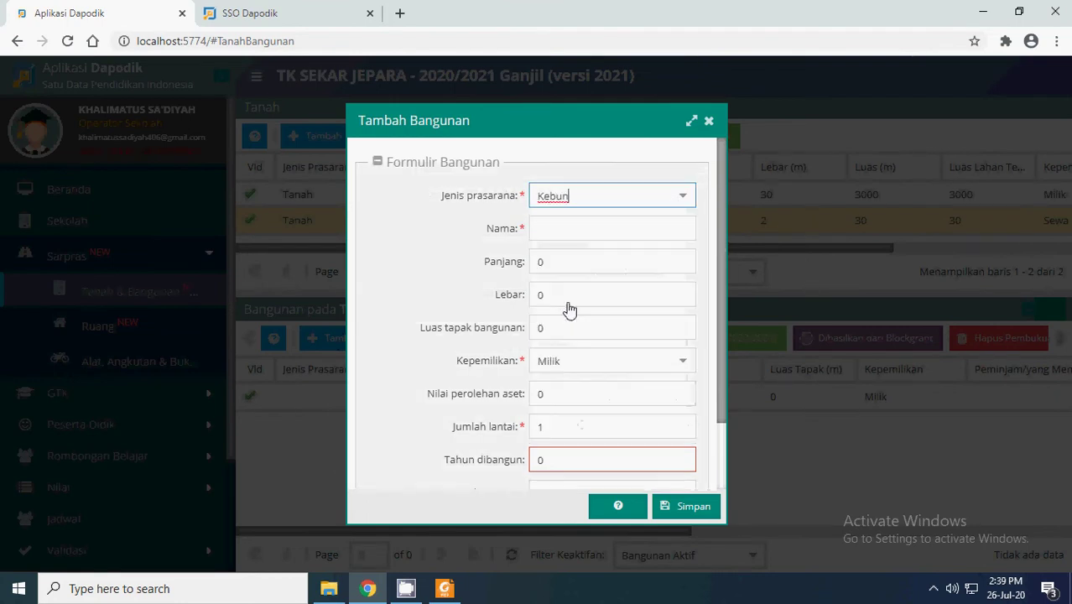
{"action": "left_click", "coordinate": [567, 230]}
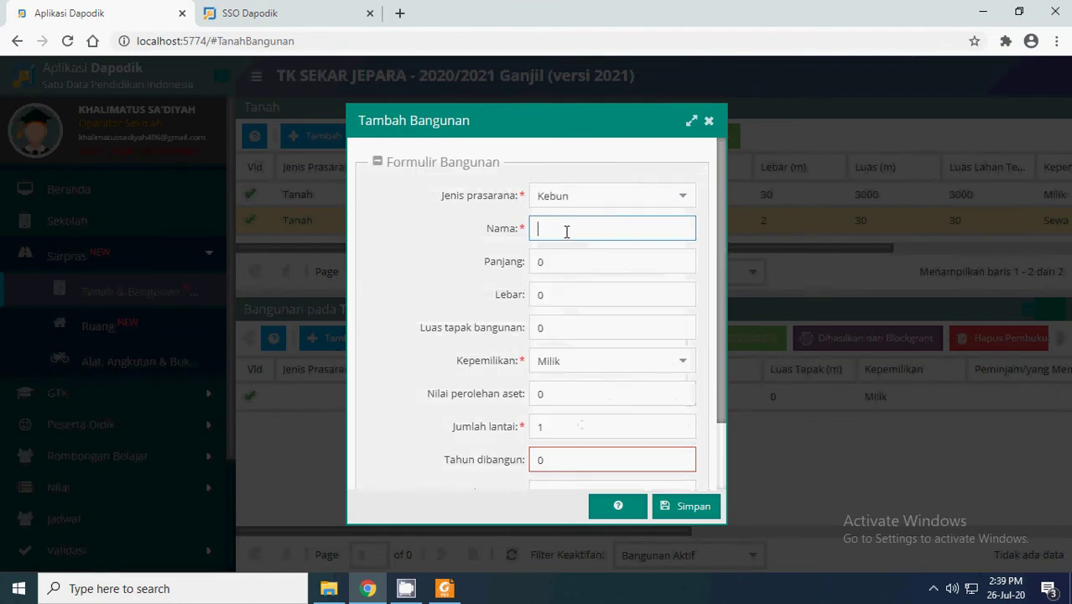
{"action": "type", "text": "Kebun TK"}
{"action": "key", "text": "Tab"}
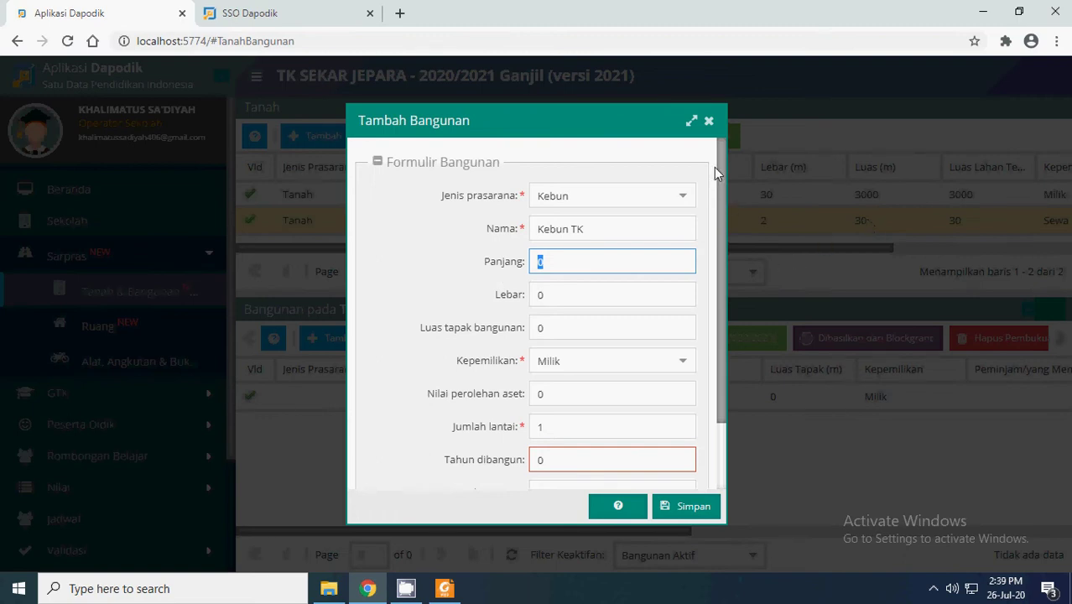
- Set Kebun TK's length (Panjang) to 10 and width (Lebar) to 2
{"action": "left_click_drag", "start_coordinate": [651, 118], "coordinate": [561, 122]}
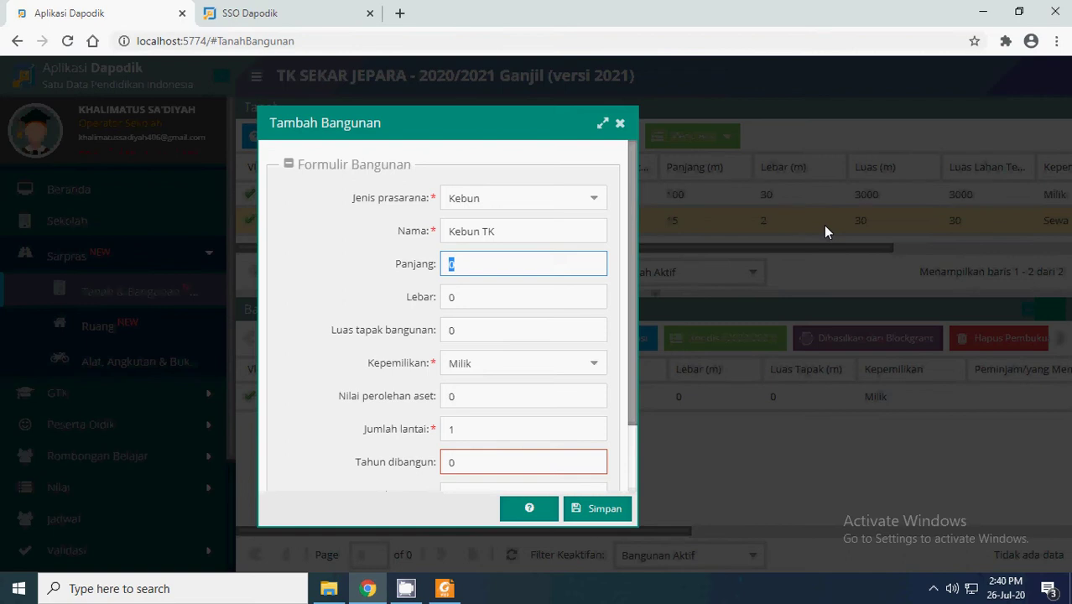
{"action": "key", "text": "Right"}
{"action": "type", "text": "10"}
{"action": "left_click", "coordinate": [493, 305]}
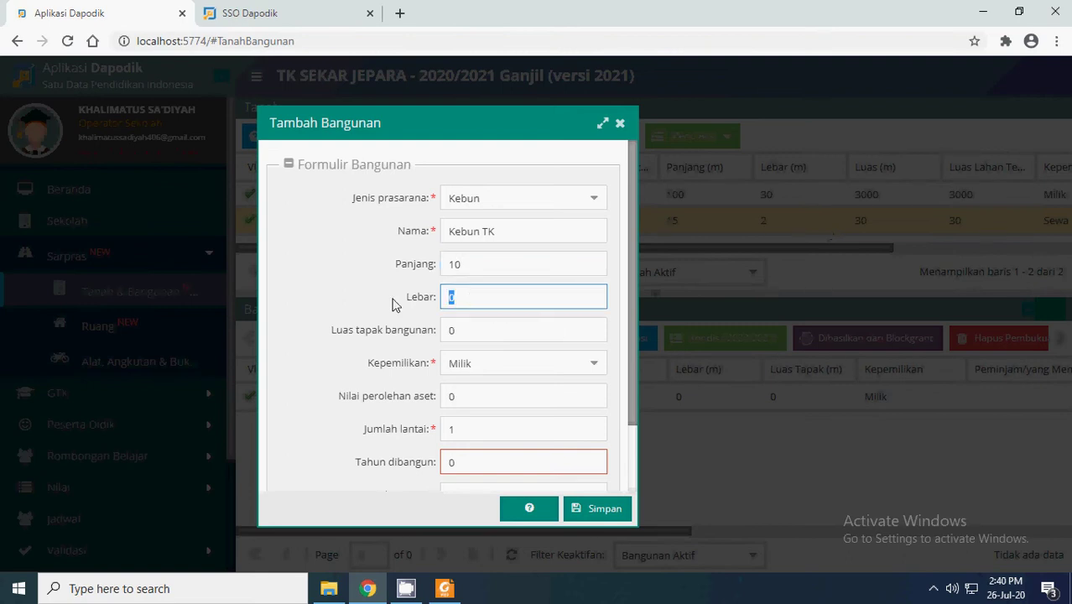
{"action": "type", "text": "2"}
- Set Kebun TK's ownership (Kepemilikan) to Sewa and check the available lenders under Peminjam/yang meminjamkan
{"action": "scroll", "coordinate": [497, 371], "scroll_direction": "down", "scroll_amount": 2}
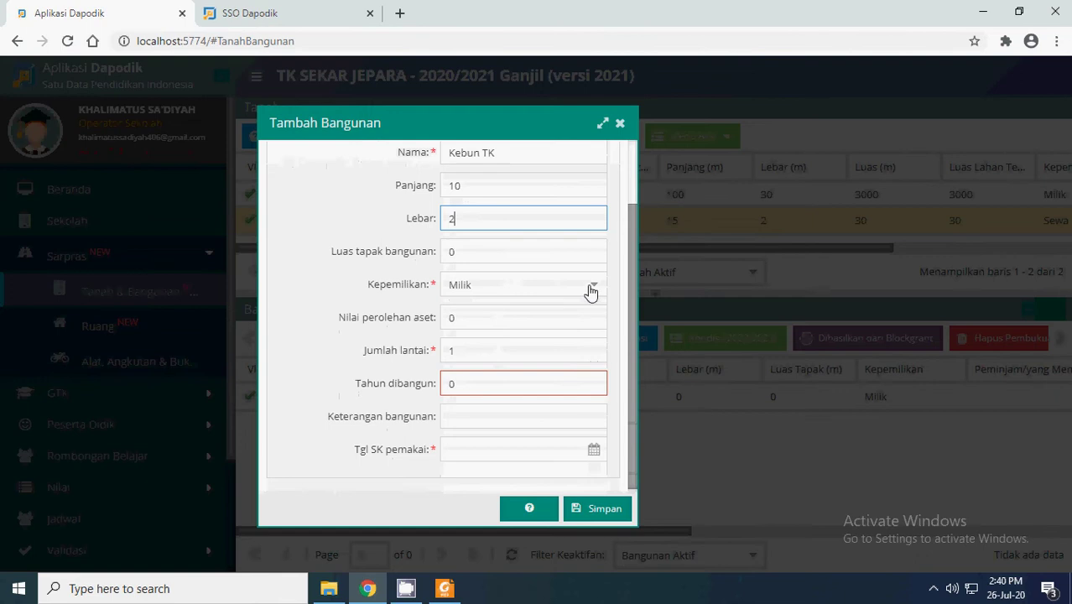
{"action": "left_click", "coordinate": [603, 291]}
{"action": "left_click", "coordinate": [482, 336]}
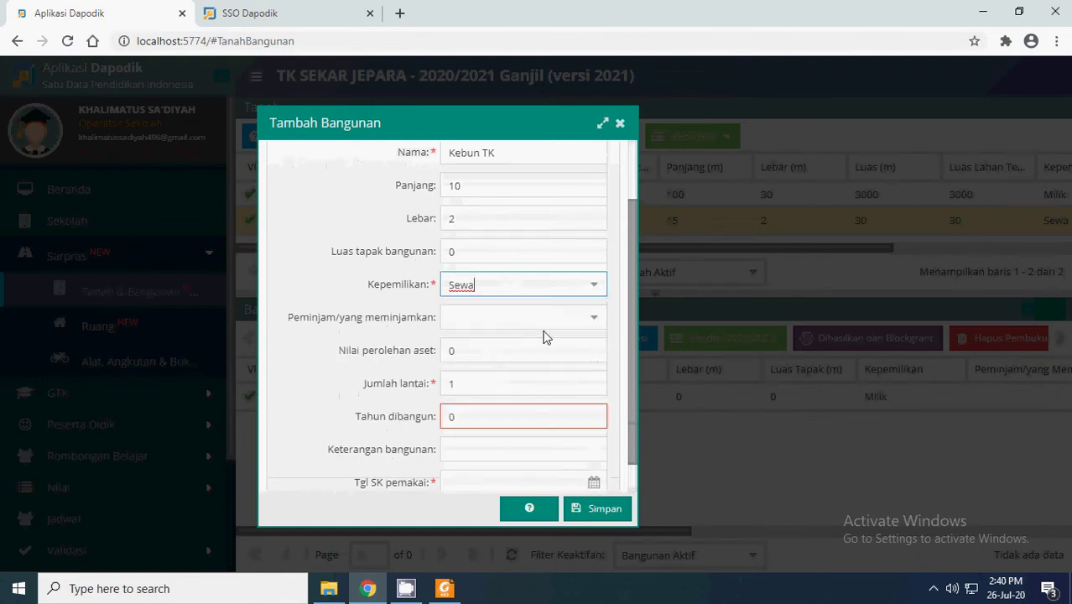
{"action": "left_click", "coordinate": [594, 319]}
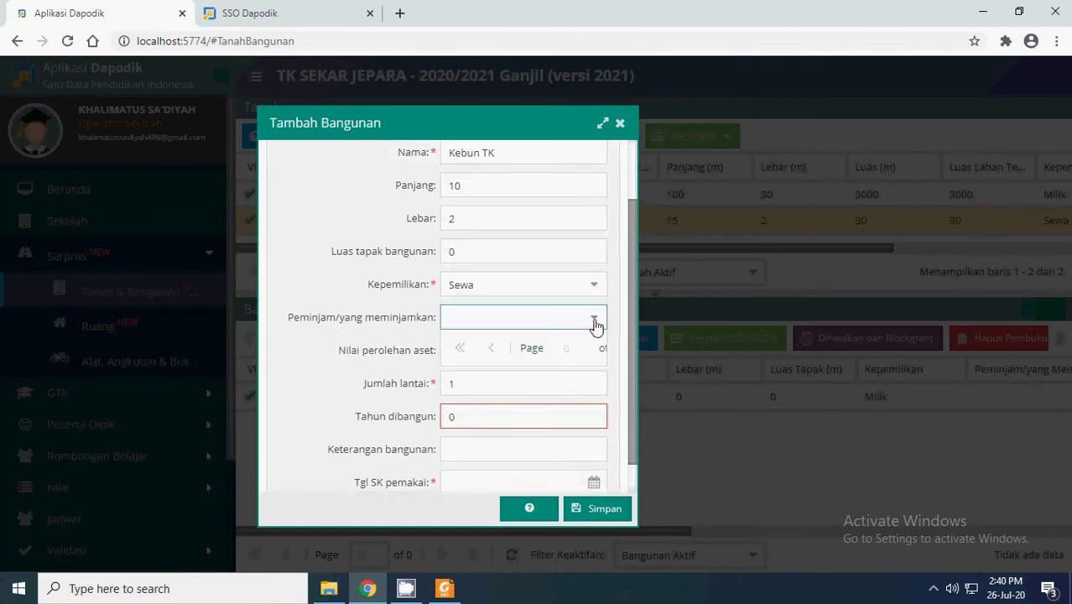
{"action": "left_click", "coordinate": [594, 320]}
{"action": "scroll", "coordinate": [469, 378], "scroll_direction": "down", "scroll_amount": 1}
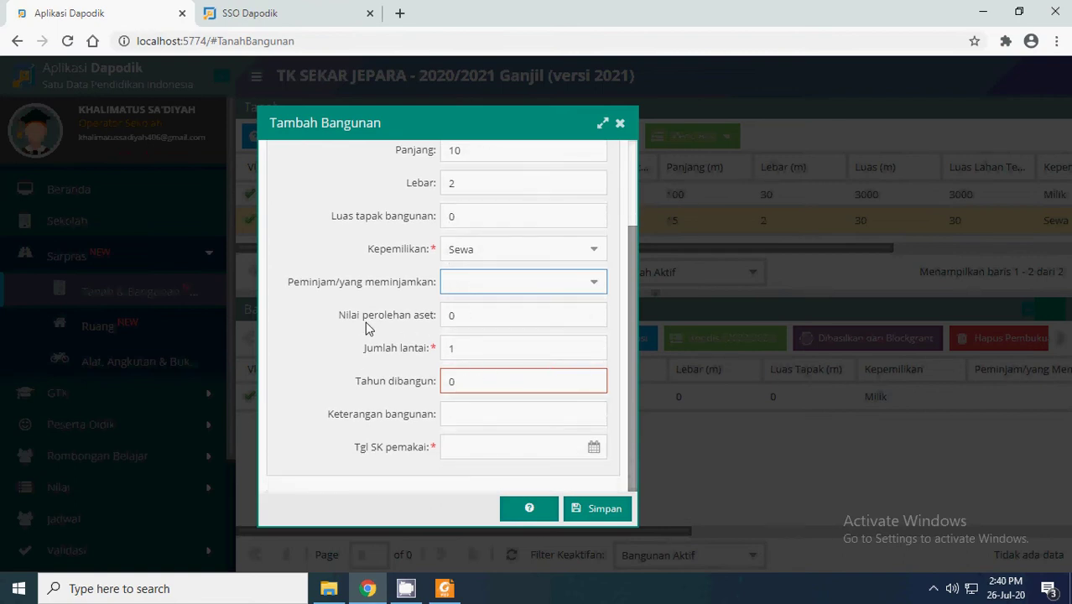
- Set Kebun TK's construction year (Tahun dibangun) to 2010 and its Keterangan bangunan to Kebun TK
{"action": "left_click", "coordinate": [421, 381]}
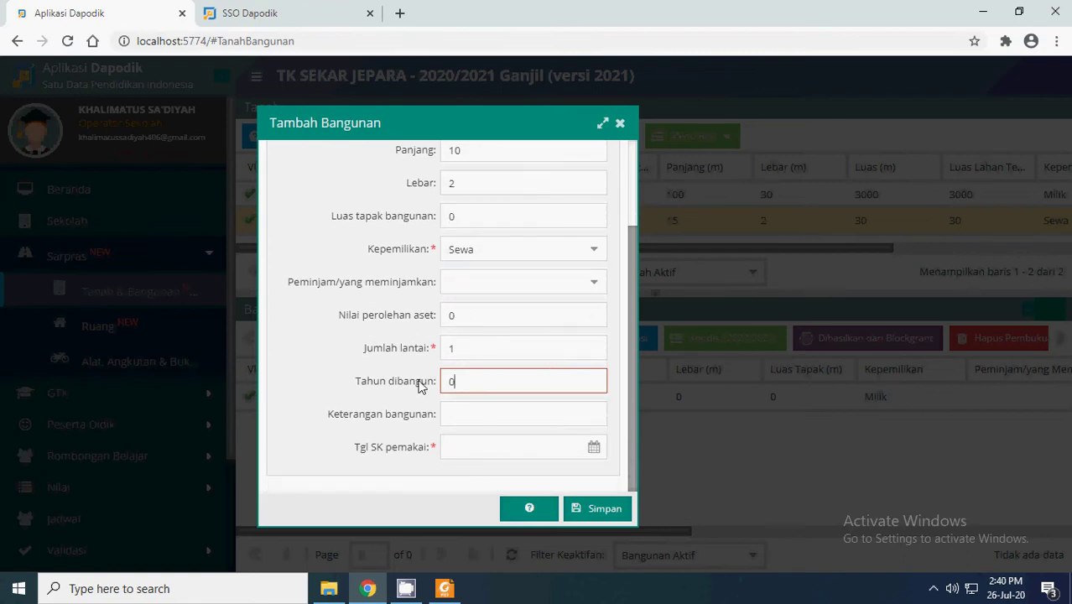
{"action": "type", "text": "2010"}
{"action": "left_click", "coordinate": [484, 407]}
{"action": "type", "text": "Kebun"}
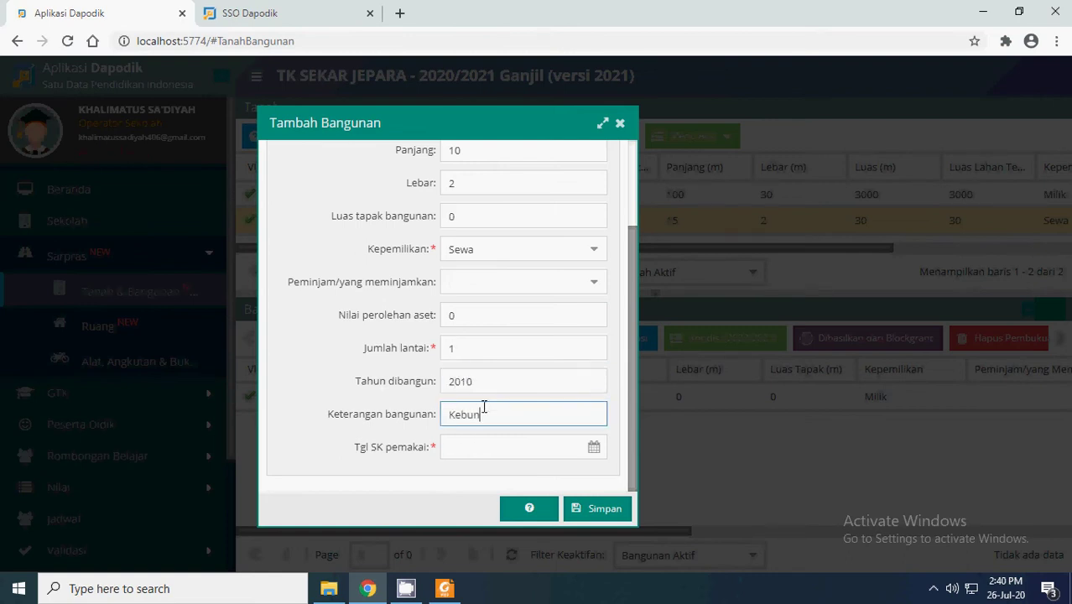
{"action": "type", "text": " TK"}
- Set Kebun TK's Tgl SK pemakai to 6 December 2010 and save the building
{"action": "left_click", "coordinate": [597, 453]}
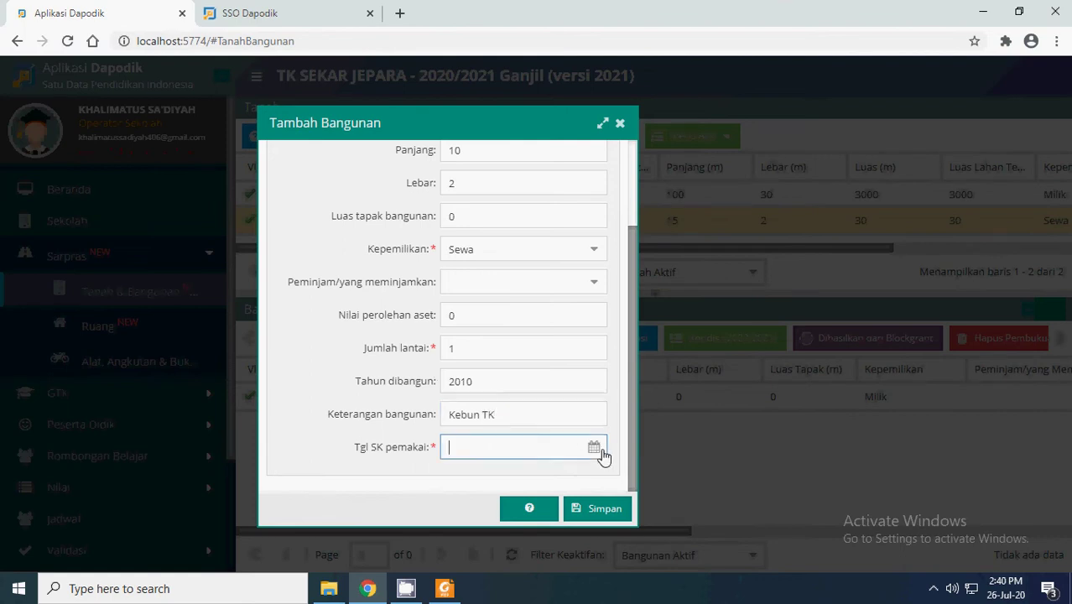
{"action": "left_click", "coordinate": [587, 186]}
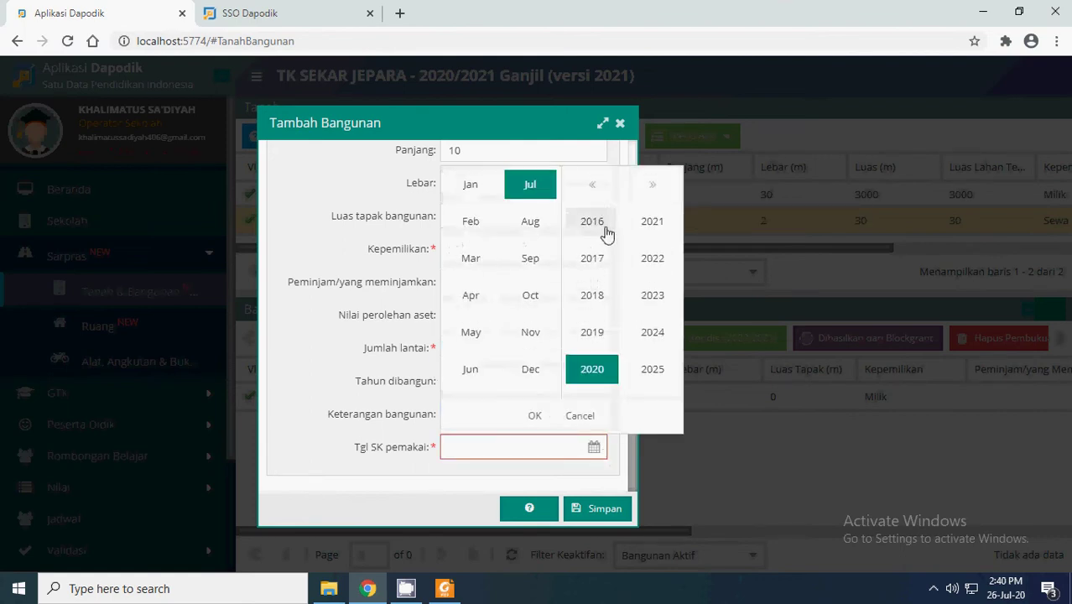
{"action": "left_click", "coordinate": [593, 187]}
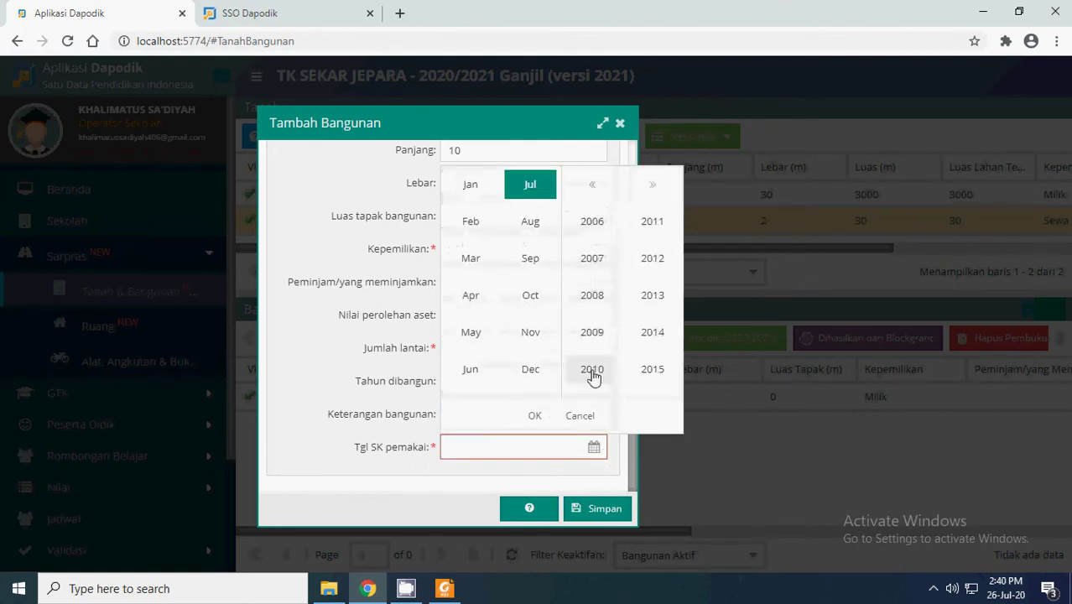
{"action": "left_click", "coordinate": [592, 369]}
{"action": "left_click", "coordinate": [530, 369]}
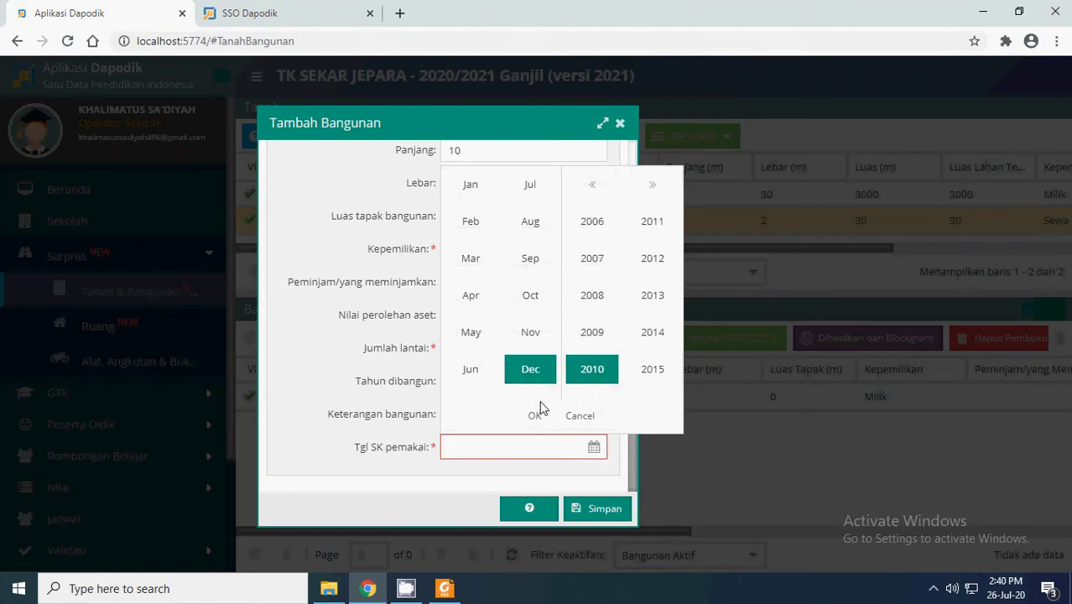
{"action": "left_click", "coordinate": [539, 417]}
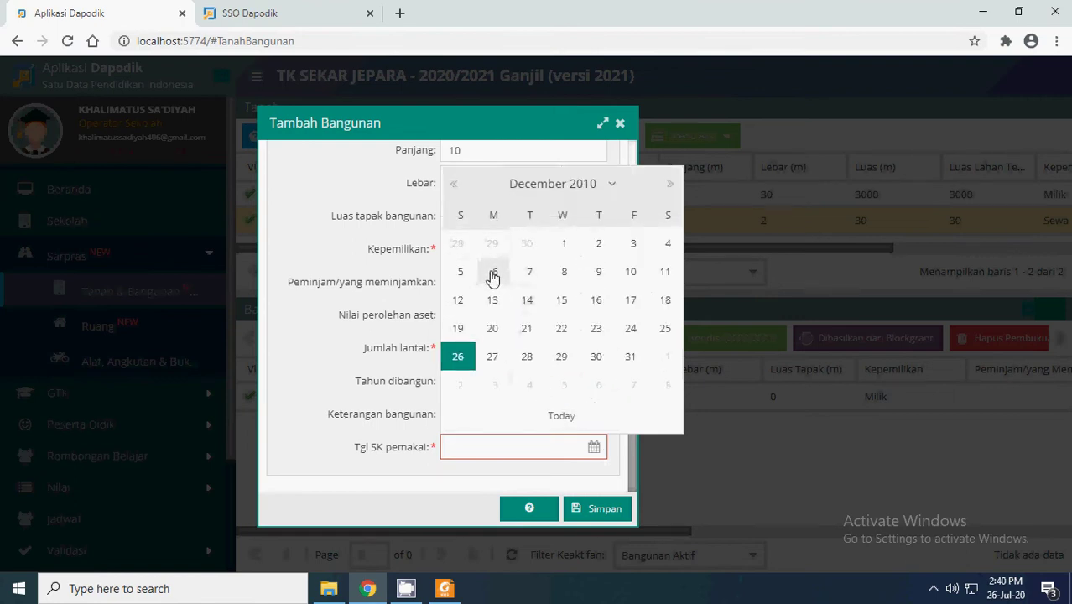
{"action": "left_click", "coordinate": [494, 272]}
{"action": "left_click", "coordinate": [587, 508]}
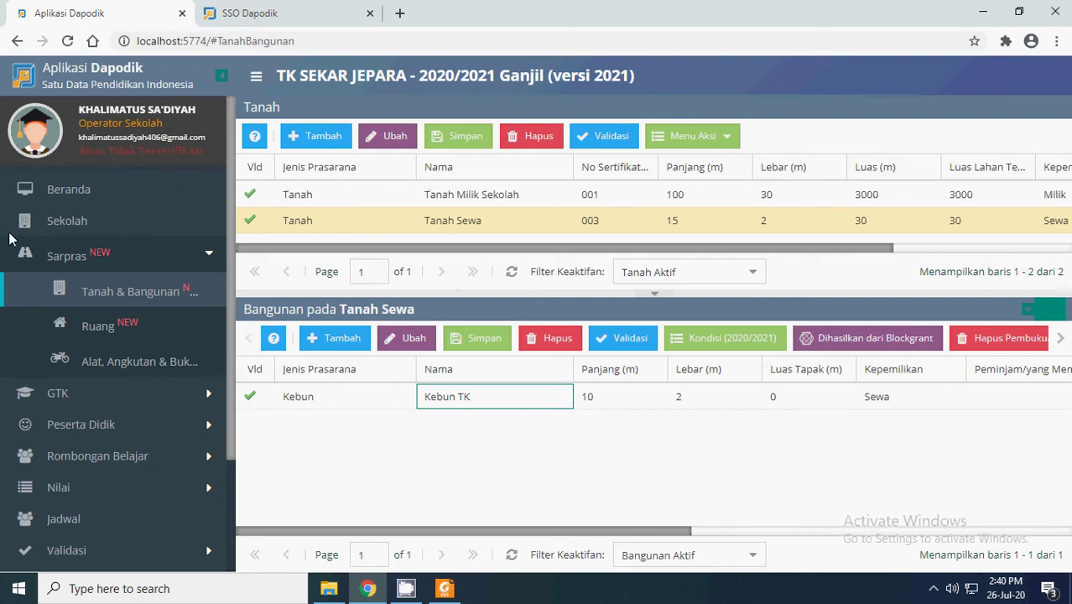
- Review the buildings recorded under Tanah Milik Sekolah and under Tanah Sewa
{"action": "left_click", "coordinate": [462, 202]}
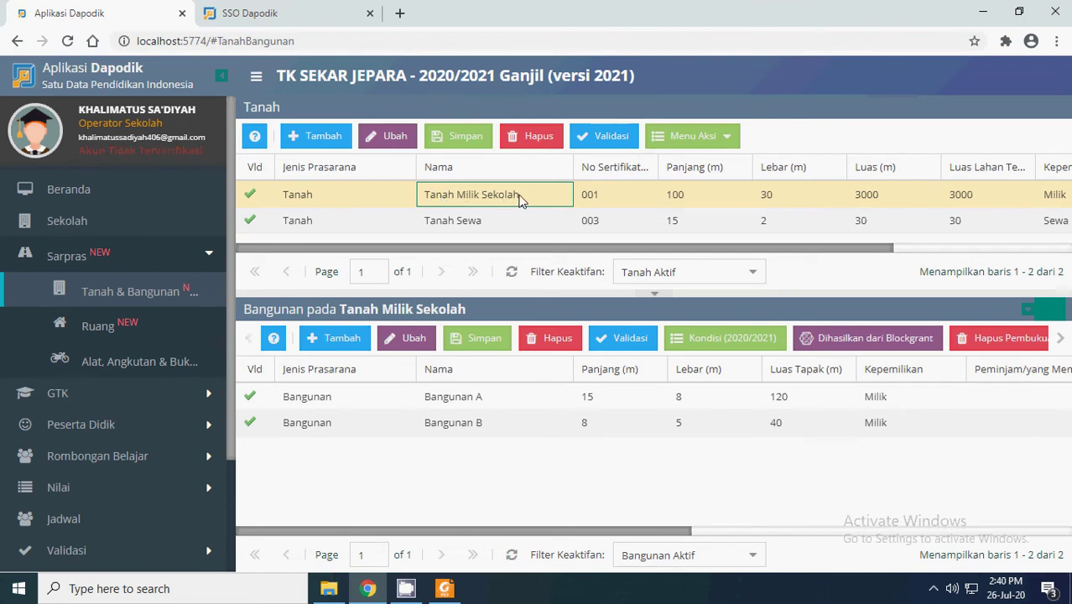
{"action": "left_click", "coordinate": [1008, 198]}
{"action": "left_click", "coordinate": [460, 202]}
{"action": "left_click", "coordinate": [444, 403]}
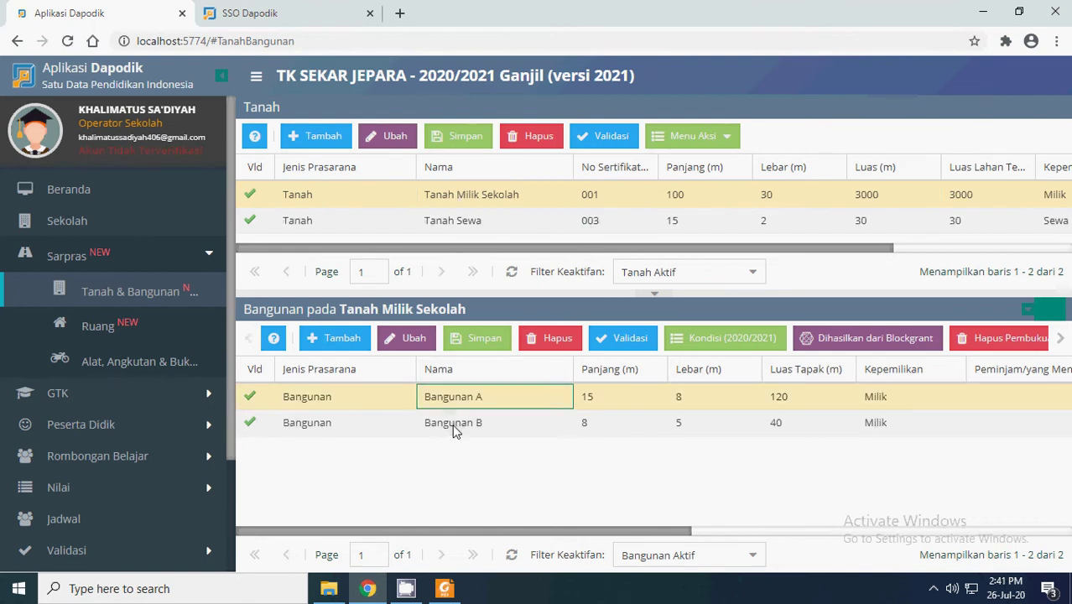
{"action": "left_click", "coordinate": [454, 429]}
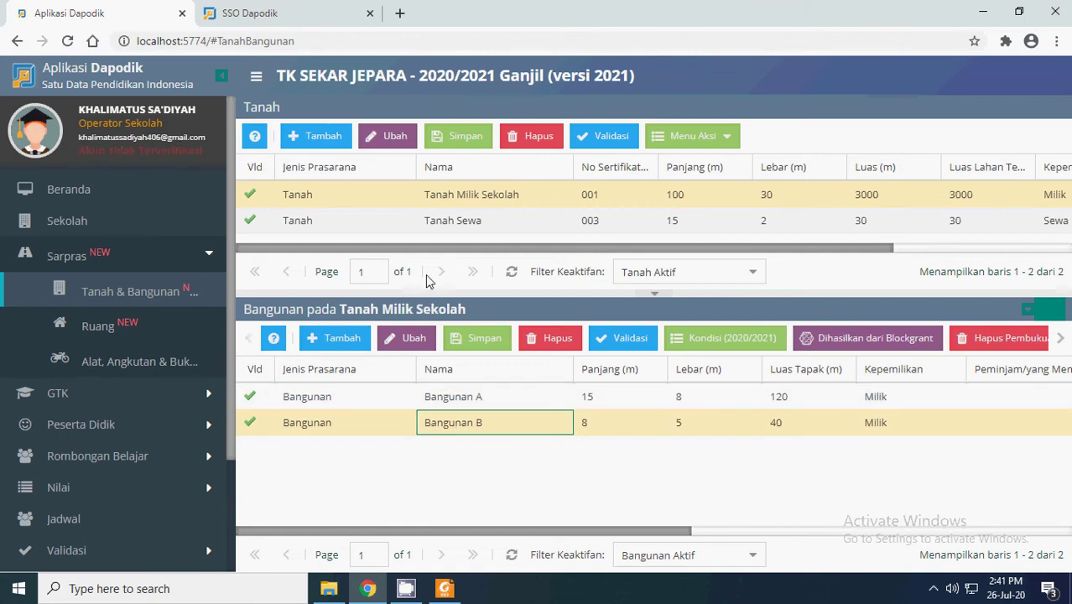
{"action": "left_click", "coordinate": [336, 223]}
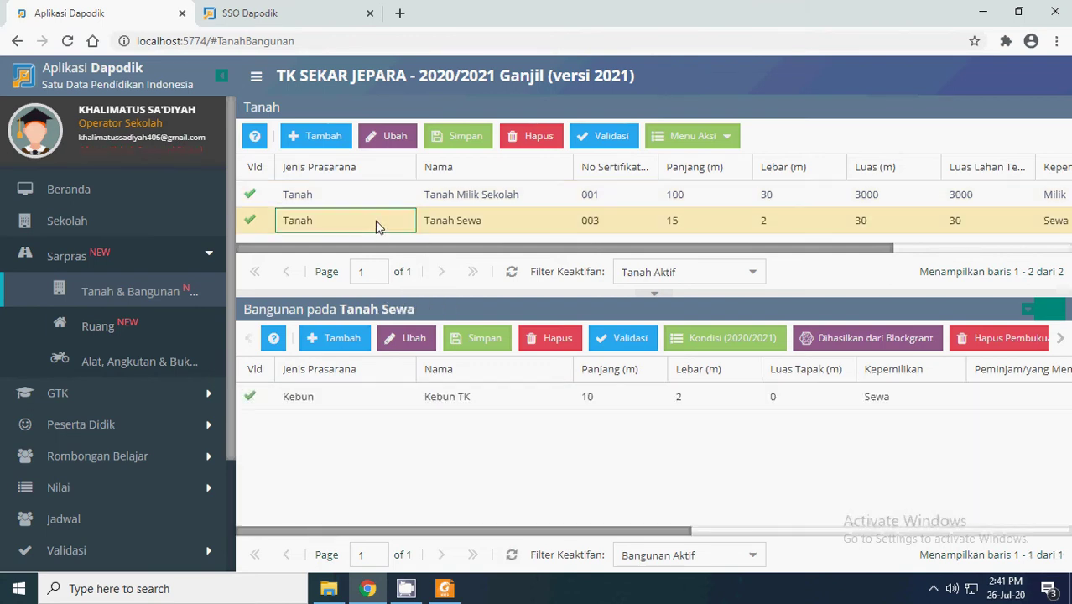
{"action": "left_click", "coordinate": [467, 225]}
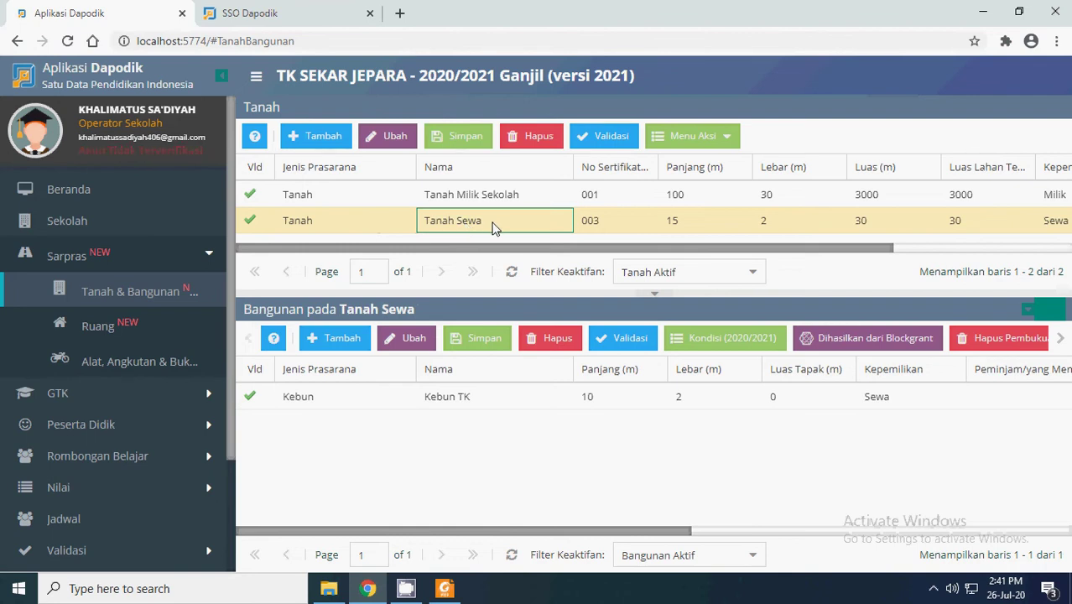
{"action": "left_click", "coordinate": [444, 404]}
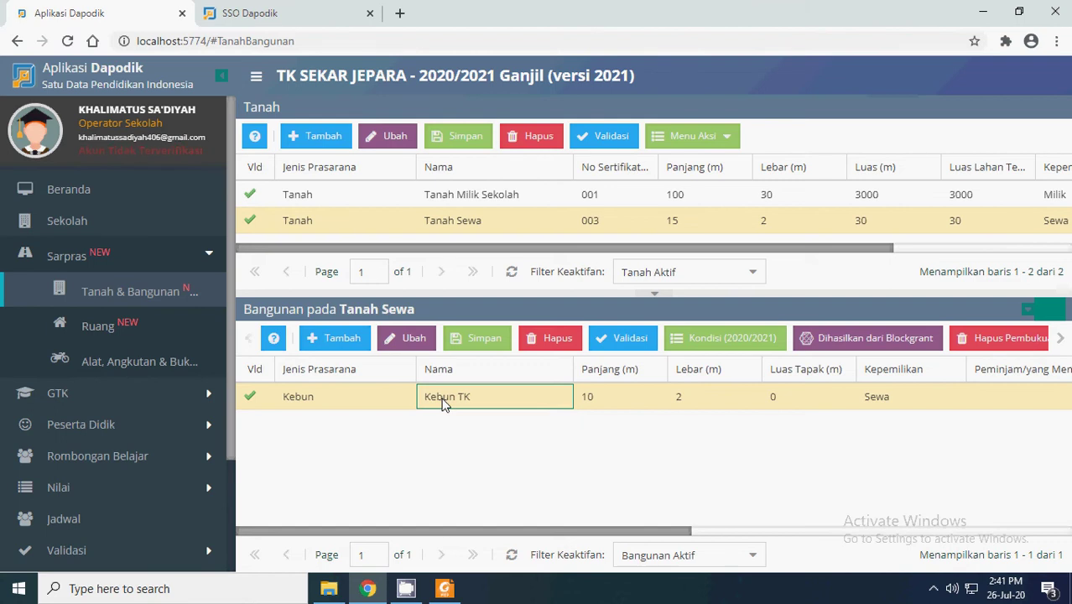
{"action": "left_click", "coordinate": [444, 223]}
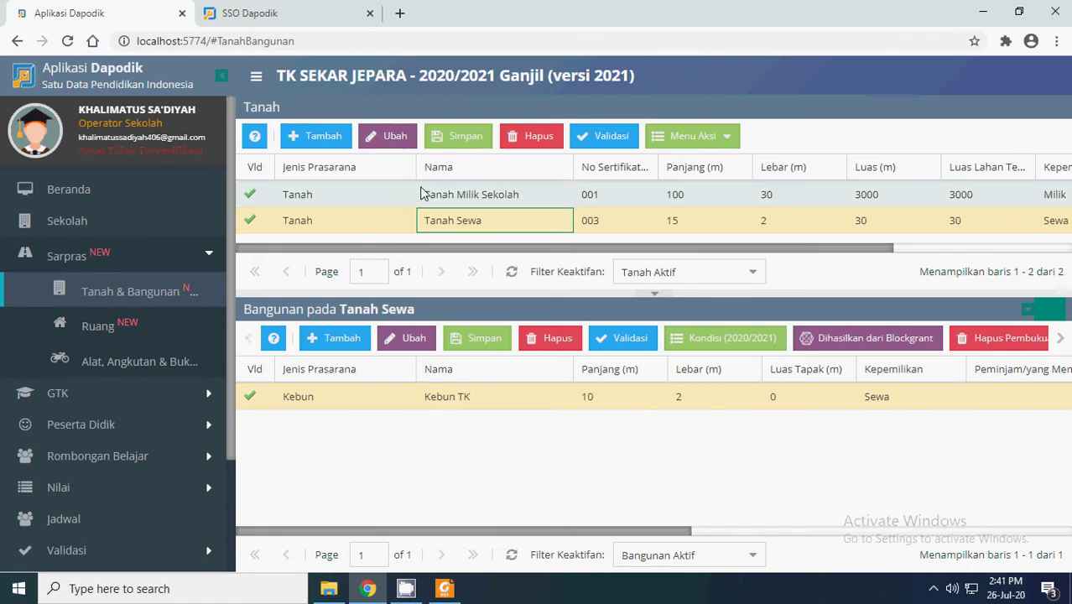
- Open the Kondisi (2020/2021) damage form for Bangunan A on Tanah Milik Sekolah and maximize it
{"action": "left_click", "coordinate": [449, 193]}
{"action": "left_click", "coordinate": [468, 400]}
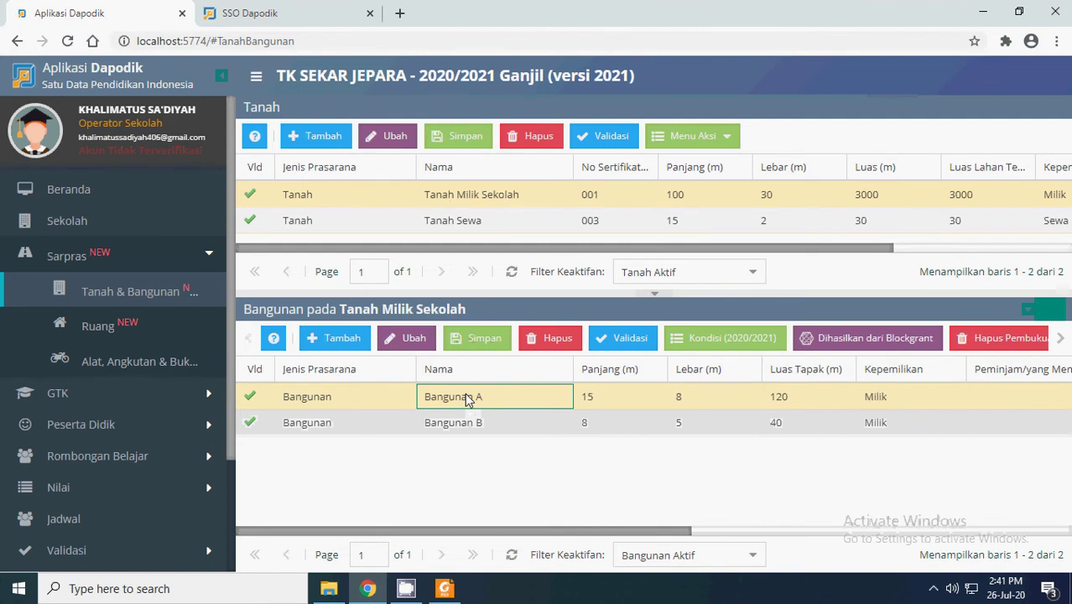
{"action": "left_click", "coordinate": [754, 338]}
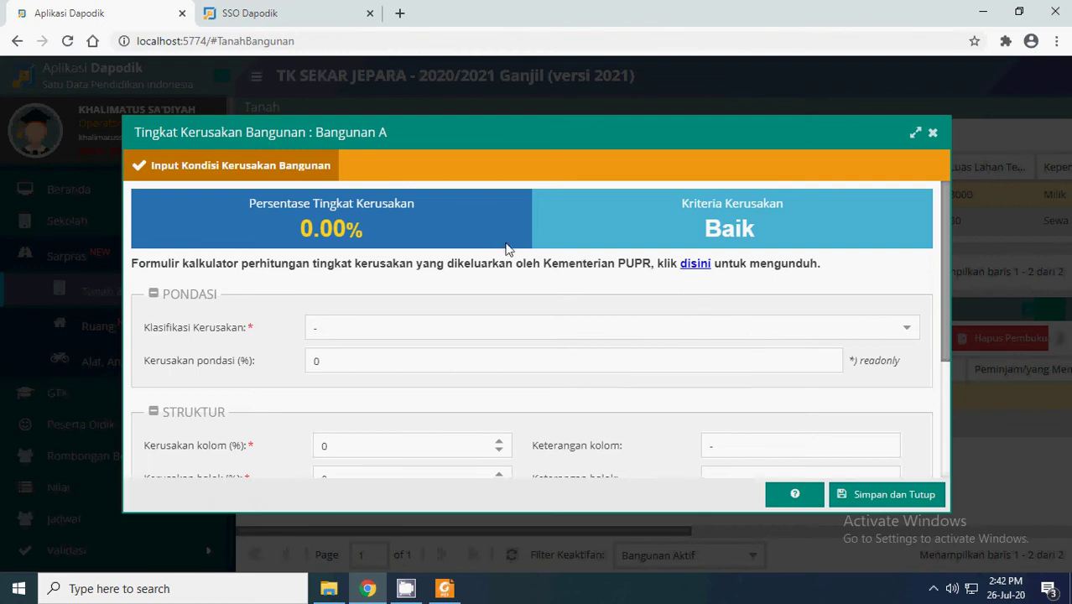
{"action": "scroll", "coordinate": [530, 245], "scroll_direction": "down", "scroll_amount": 2}
{"action": "scroll", "coordinate": [530, 245], "scroll_direction": "up", "scroll_amount": 2}
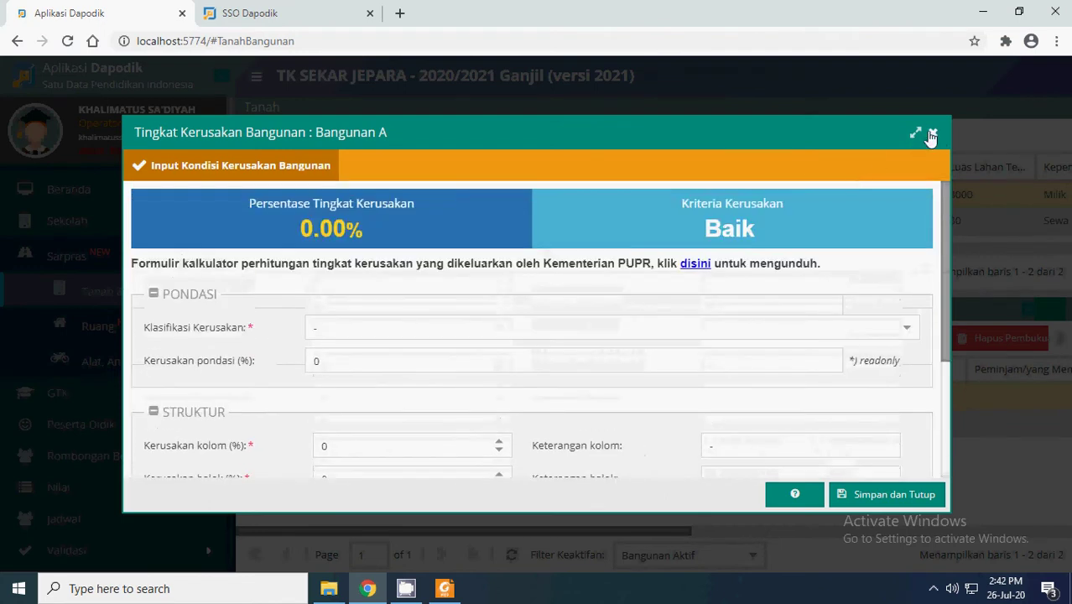
{"action": "left_click", "coordinate": [917, 133]}
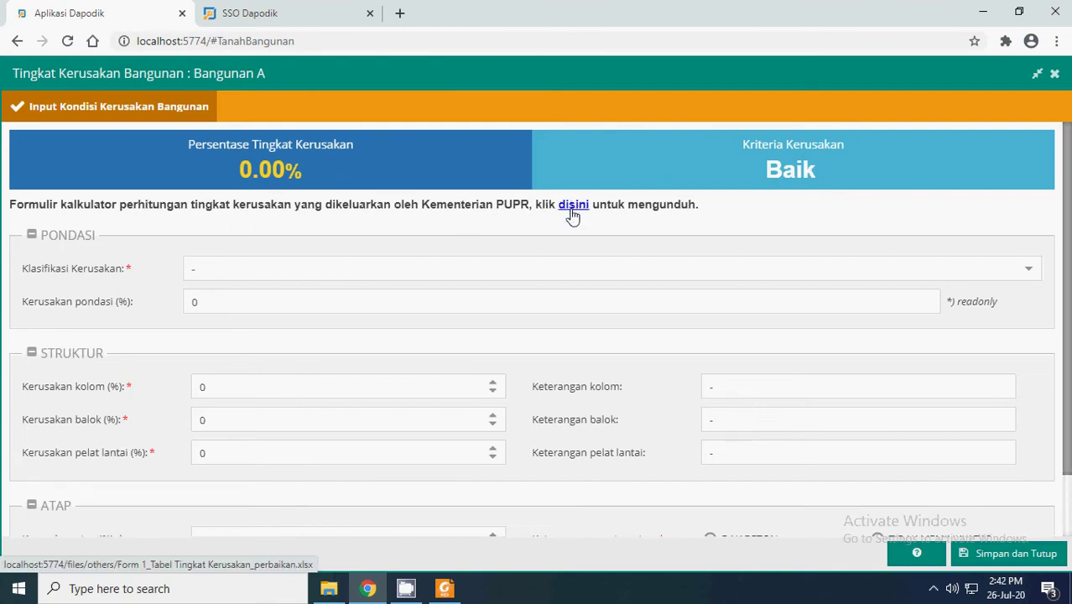
- Set Bangunan A's foundation (Pondasi) Klasifikasi Kerusakan to Tidak ada kerusakan
{"action": "left_click", "coordinate": [1026, 270]}
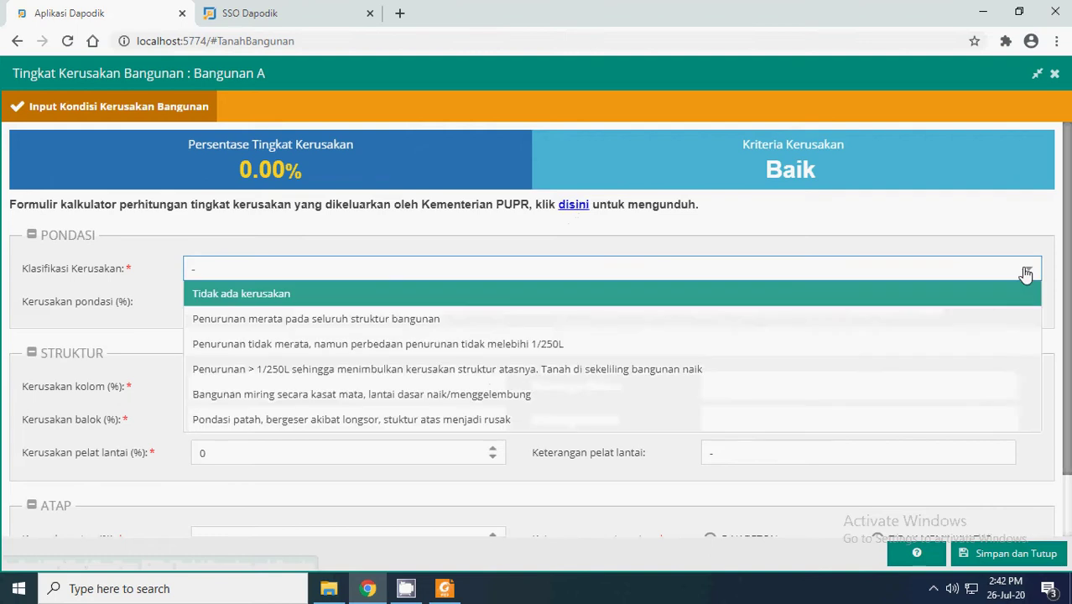
{"action": "left_click", "coordinate": [149, 254]}
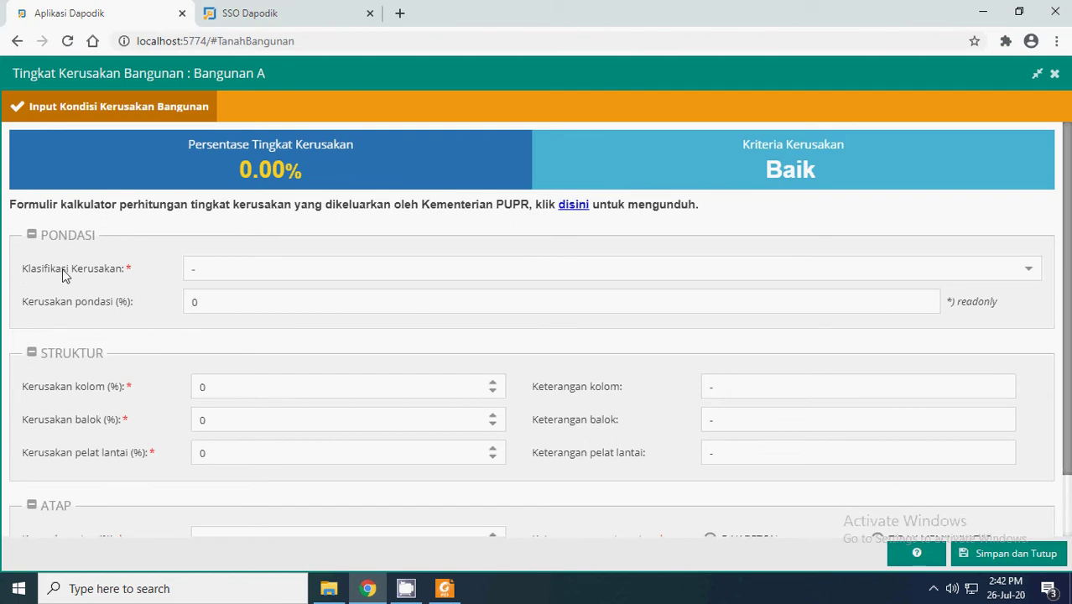
{"action": "left_click", "coordinate": [1025, 271]}
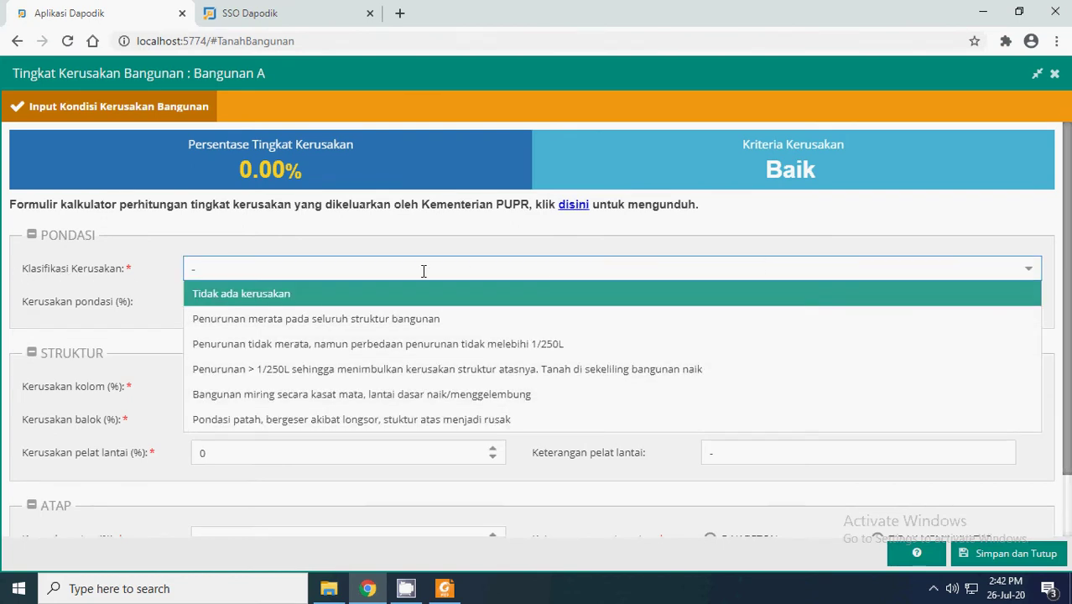
{"action": "left_click", "coordinate": [247, 295]}
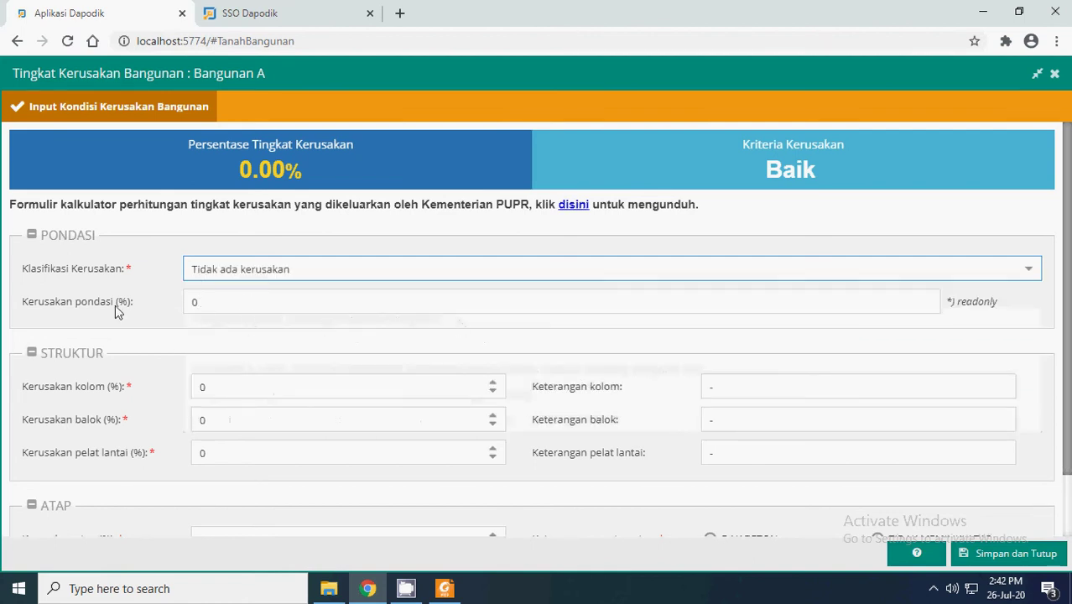
{"action": "left_click", "coordinate": [236, 307]}
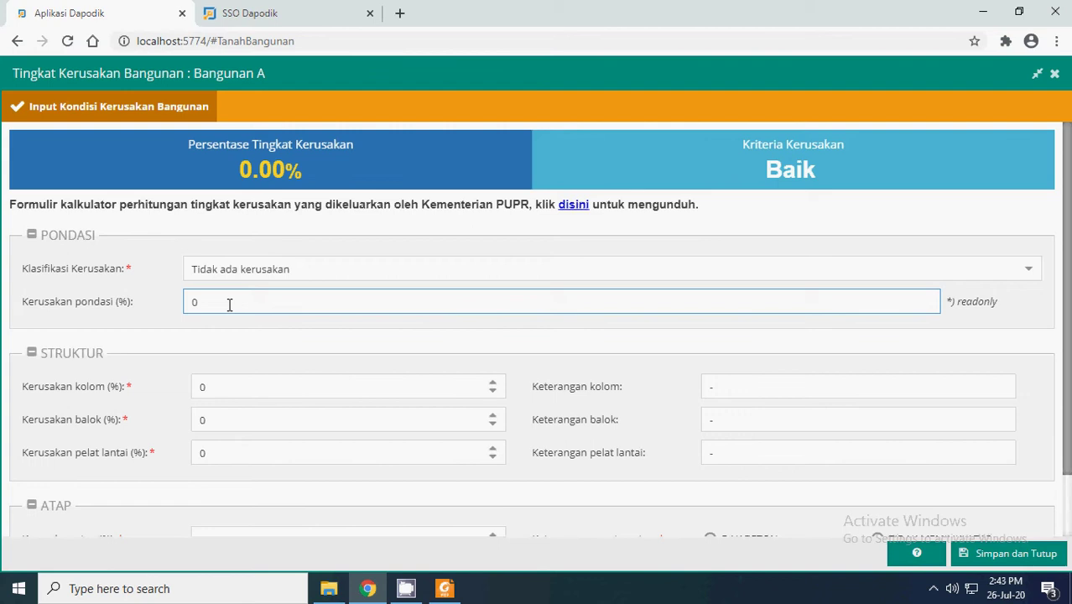
{"action": "scroll", "coordinate": [446, 344], "scroll_direction": "down", "scroll_amount": 1}
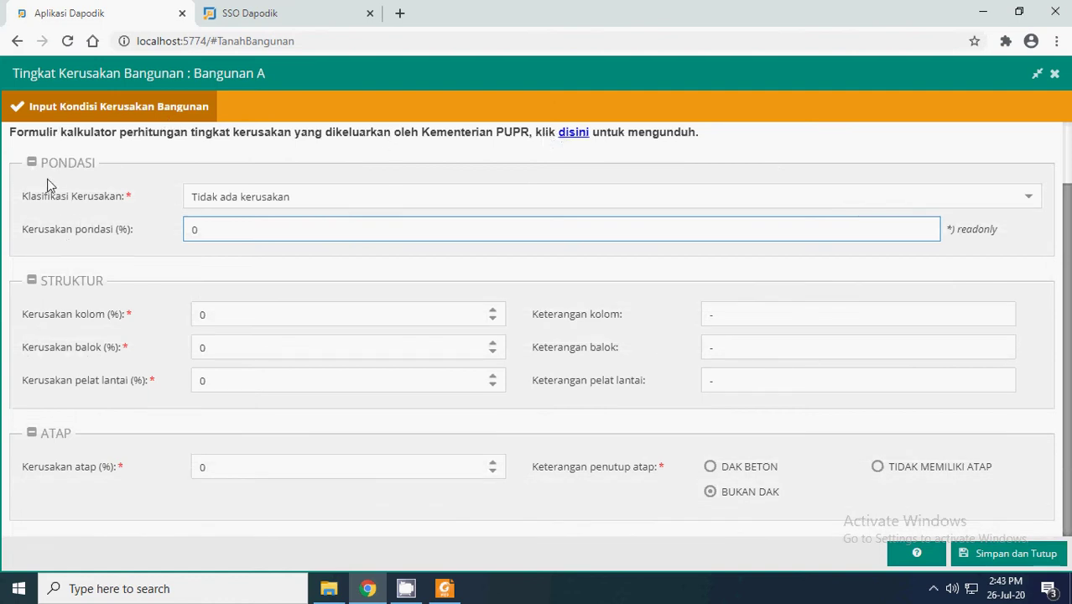
- Try the foundation classification Penurunan > 1/250L, check its Kerusakan pondasi percentage, and restore Tidak ada kerusakan
{"action": "left_click", "coordinate": [1030, 199]}
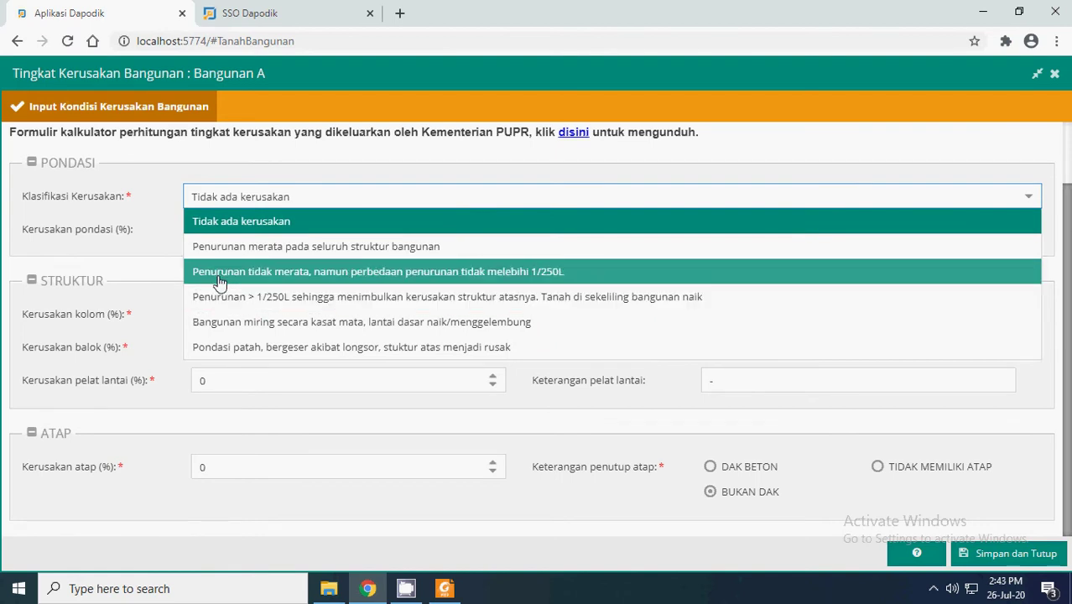
{"action": "left_click", "coordinate": [219, 296]}
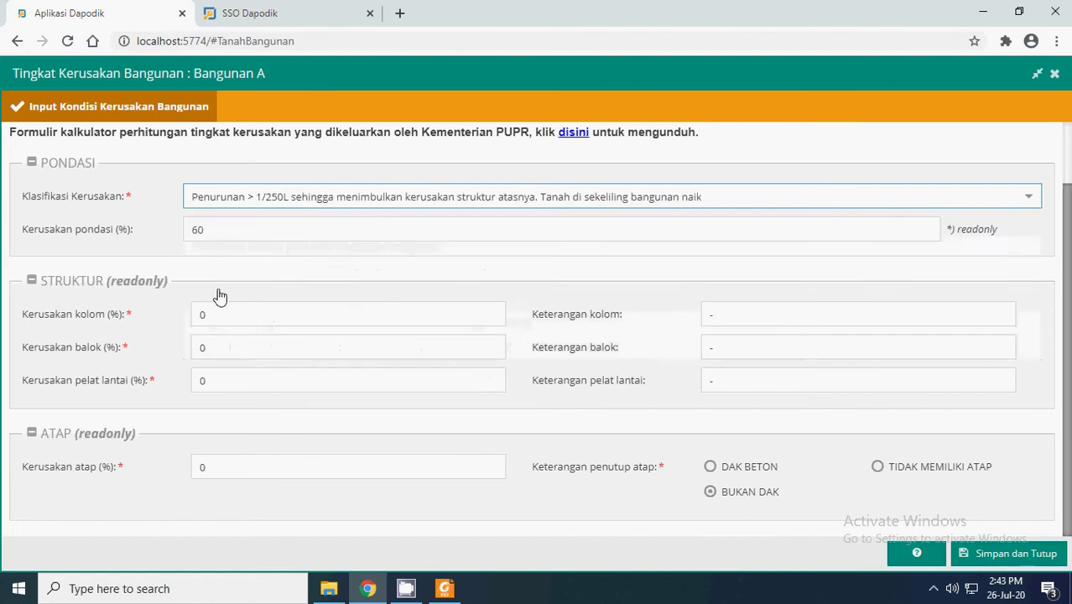
{"action": "left_click", "coordinate": [217, 233]}
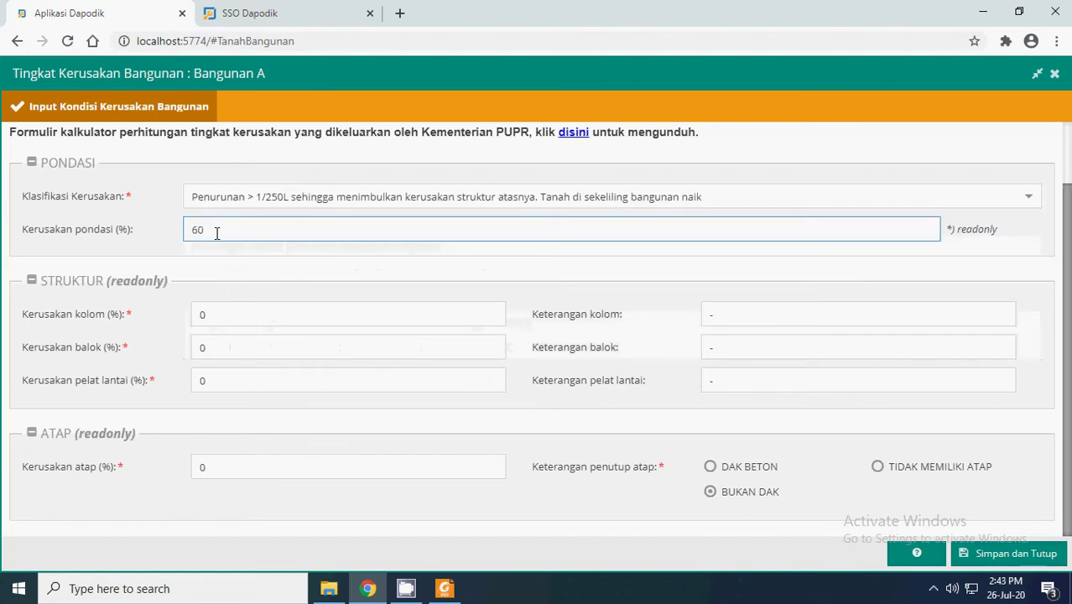
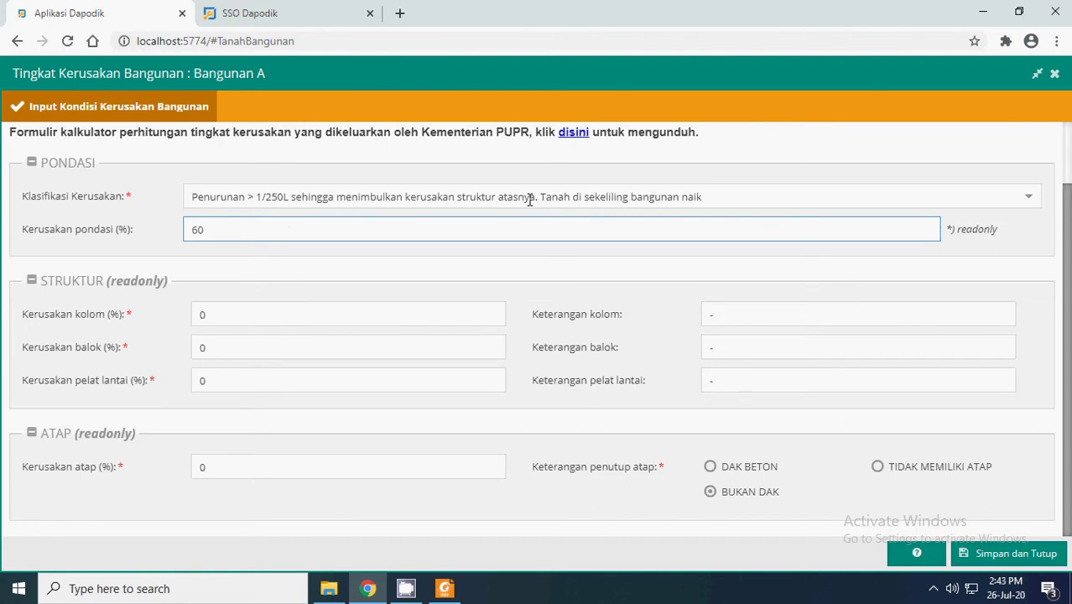
{"action": "left_click", "coordinate": [1029, 202]}
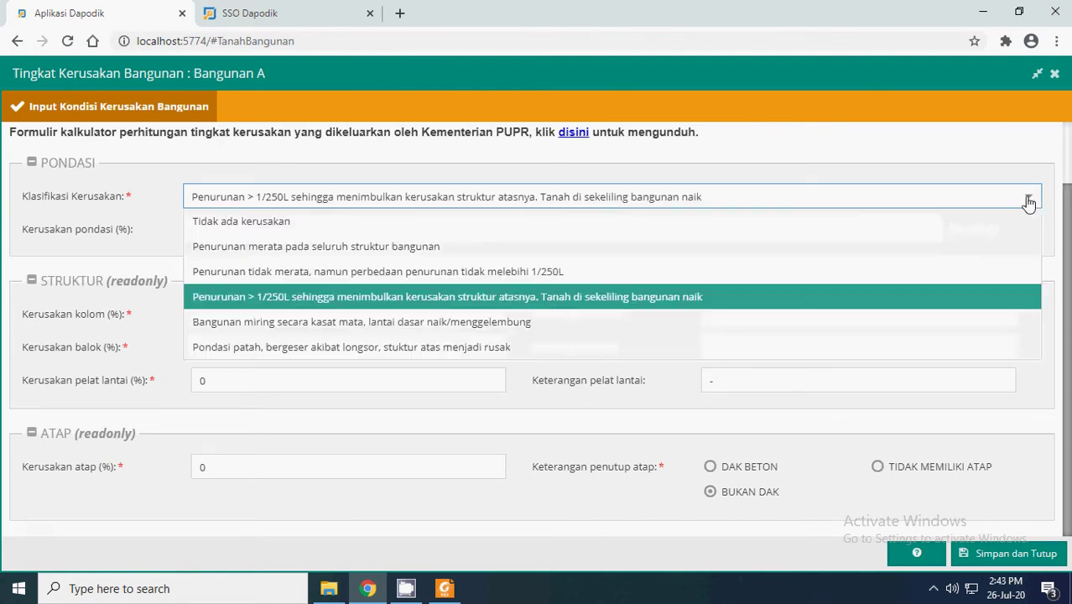
{"action": "left_click", "coordinate": [214, 225]}
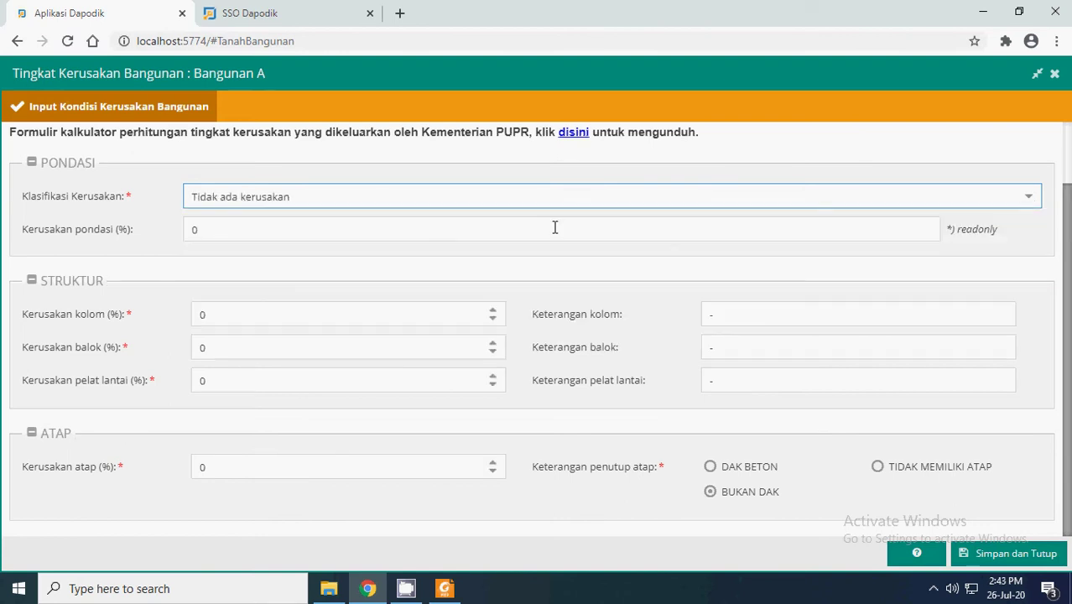
{"action": "left_click", "coordinate": [322, 103]}
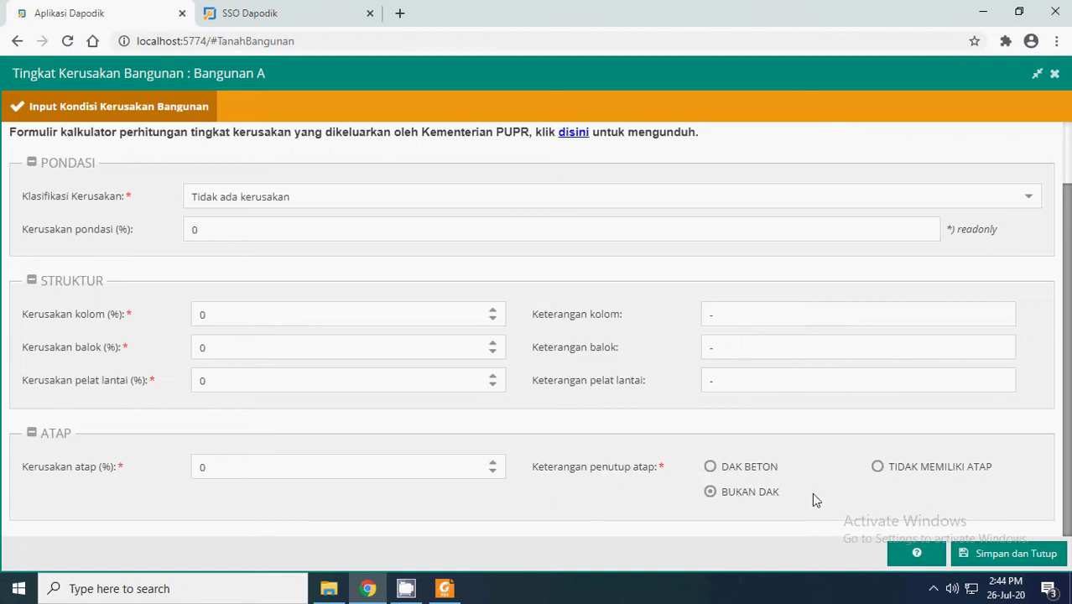
- Check the flat-roofed building photo on page 41 of the Rakor Dapodik PDF in Foxit Reader, and try DAK BETON as Bangunan A's roof covering
{"action": "left_click", "coordinate": [444, 588]}
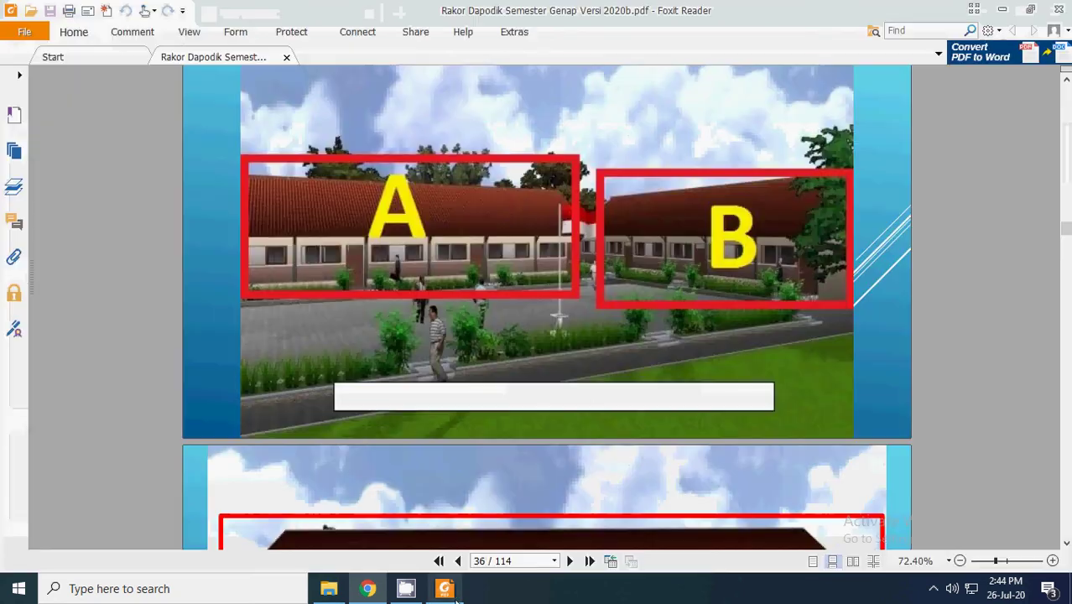
{"action": "scroll", "coordinate": [539, 453], "scroll_direction": "down", "scroll_amount": 3}
{"action": "scroll", "coordinate": [539, 453], "scroll_direction": "down", "scroll_amount": 15}
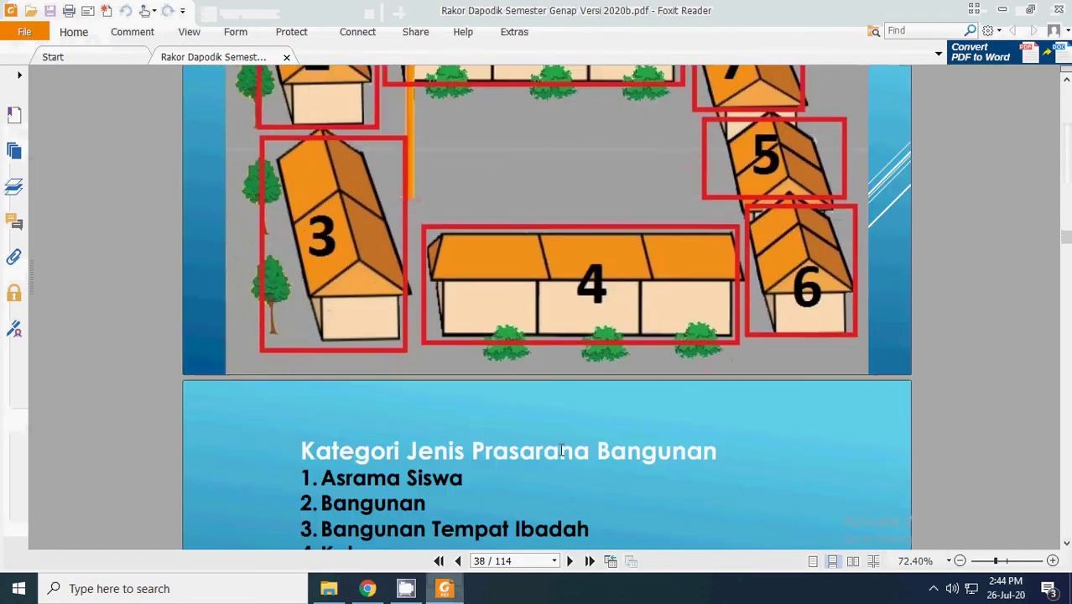
{"action": "scroll", "coordinate": [550, 439], "scroll_direction": "down", "scroll_amount": 10}
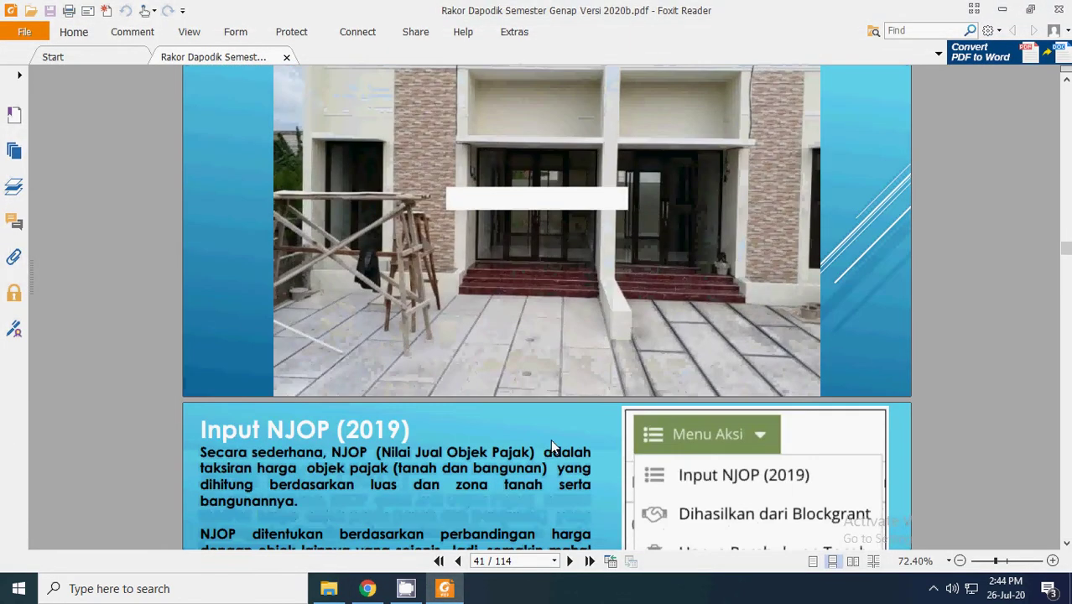
{"action": "scroll", "coordinate": [545, 299], "scroll_direction": "up", "scroll_amount": 3}
{"action": "scroll", "coordinate": [806, 260], "scroll_direction": "down", "scroll_amount": 1}
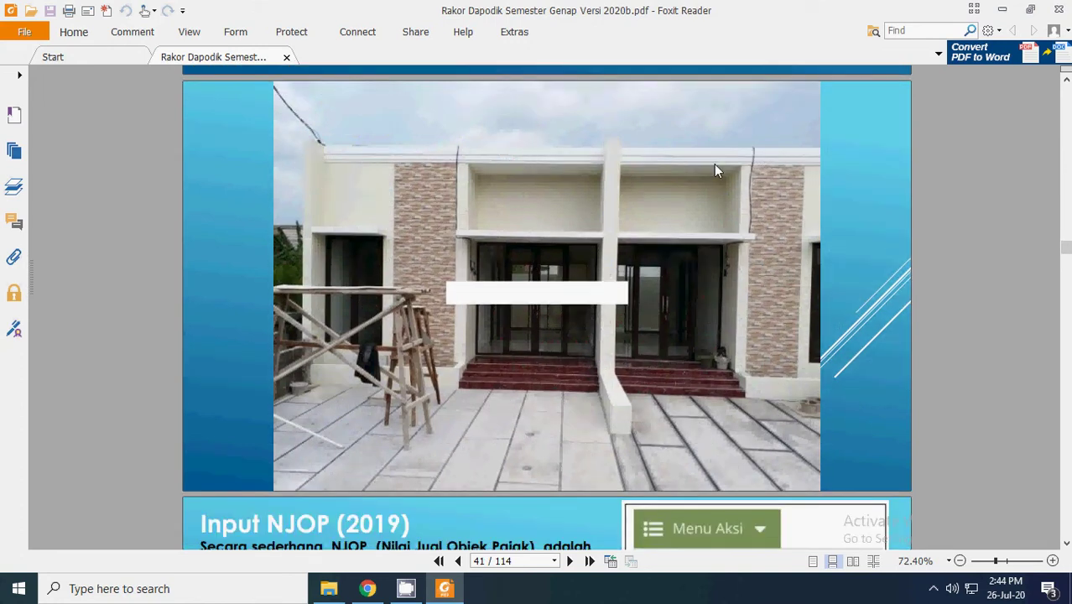
{"action": "left_click", "coordinate": [368, 588]}
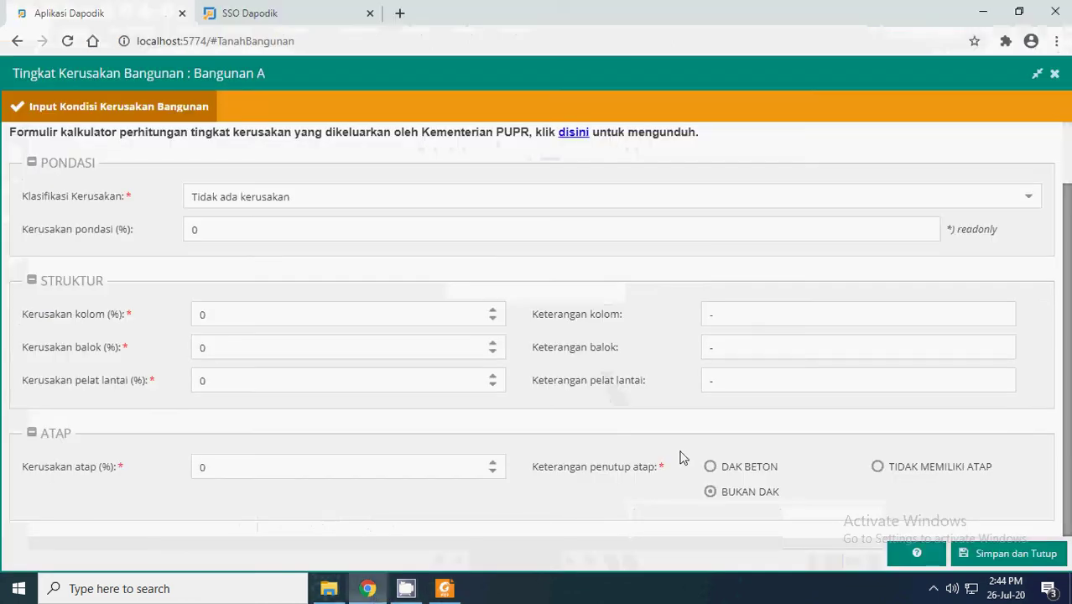
{"action": "left_click", "coordinate": [734, 475]}
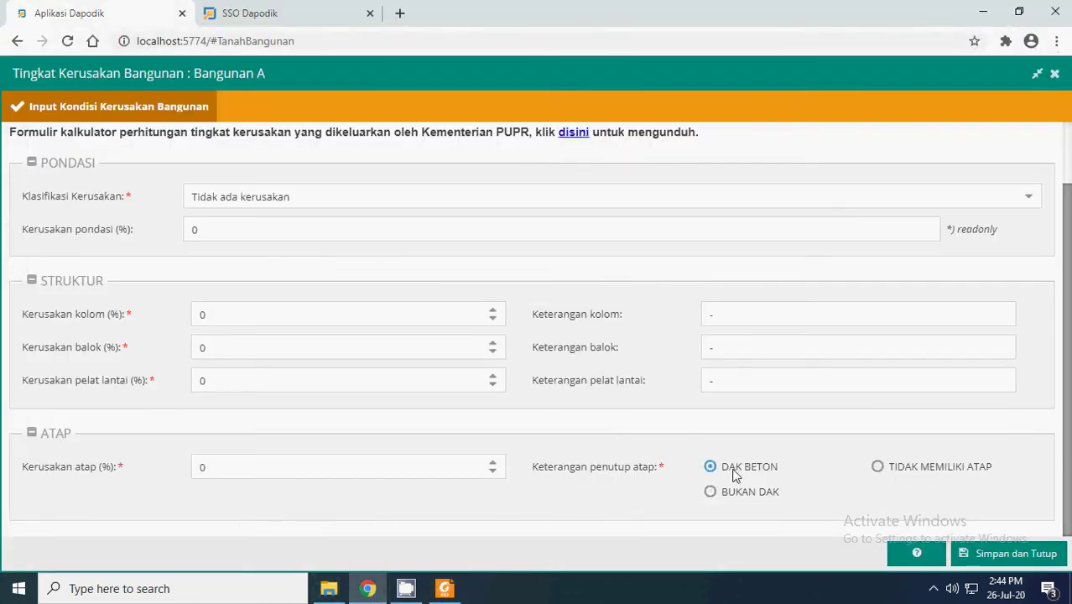
- Switch to the Rakor Dapodik PDF in Foxit Reader and examine the tiled roofs of buildings A and B on page 36
{"action": "left_click", "coordinate": [444, 589]}
{"action": "scroll", "coordinate": [517, 322], "scroll_direction": "down", "scroll_amount": 15}
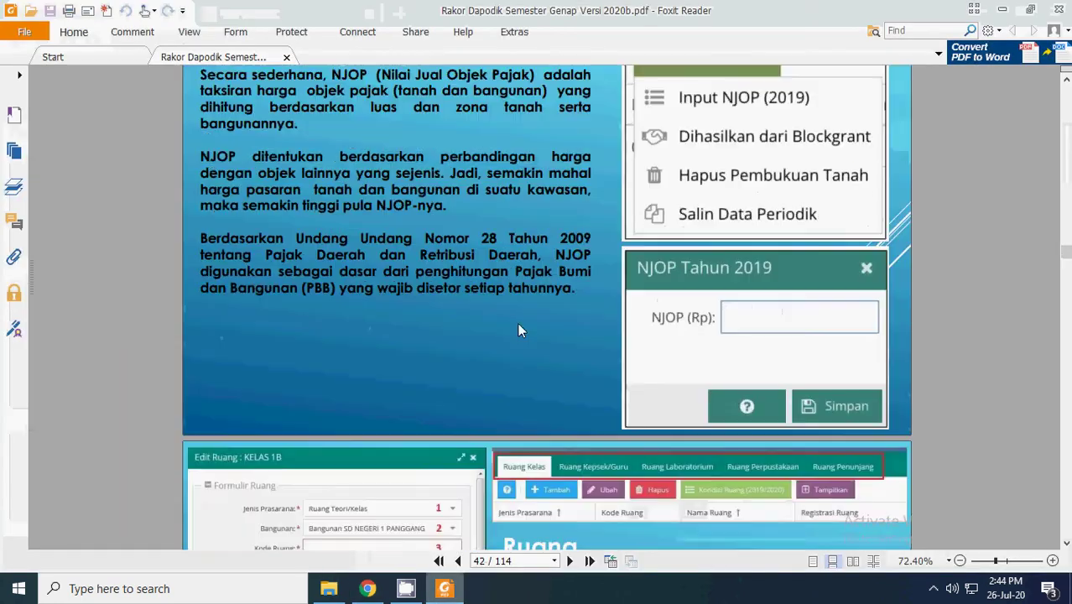
{"action": "scroll", "coordinate": [519, 330], "scroll_direction": "down", "scroll_amount": 4}
{"action": "scroll", "coordinate": [537, 335], "scroll_direction": "up", "scroll_amount": 18}
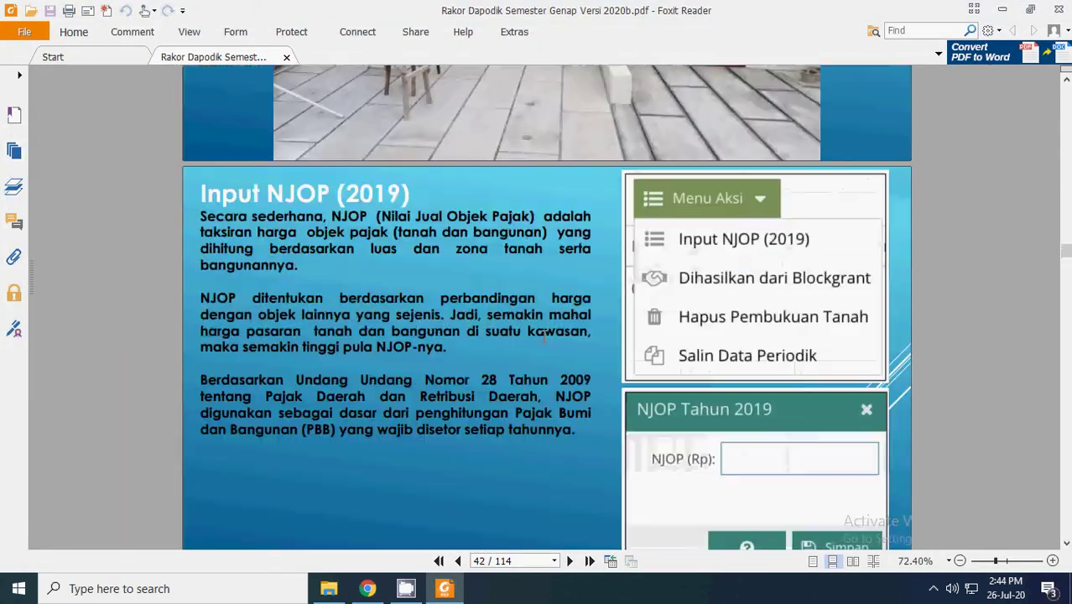
{"action": "scroll", "coordinate": [553, 342], "scroll_direction": "up", "scroll_amount": 15}
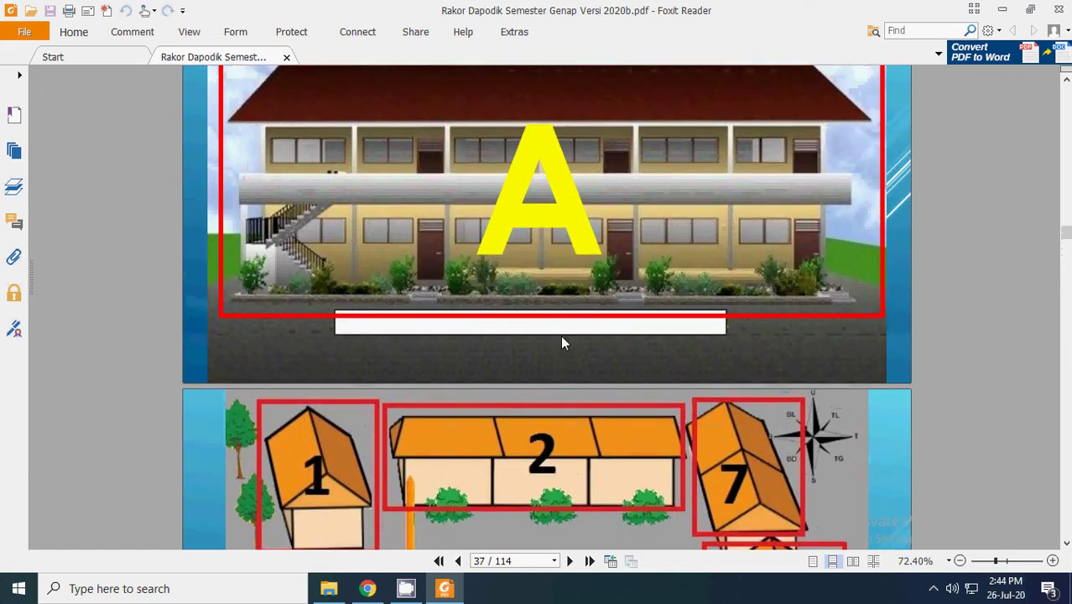
{"action": "scroll", "coordinate": [525, 331], "scroll_direction": "up", "scroll_amount": 6}
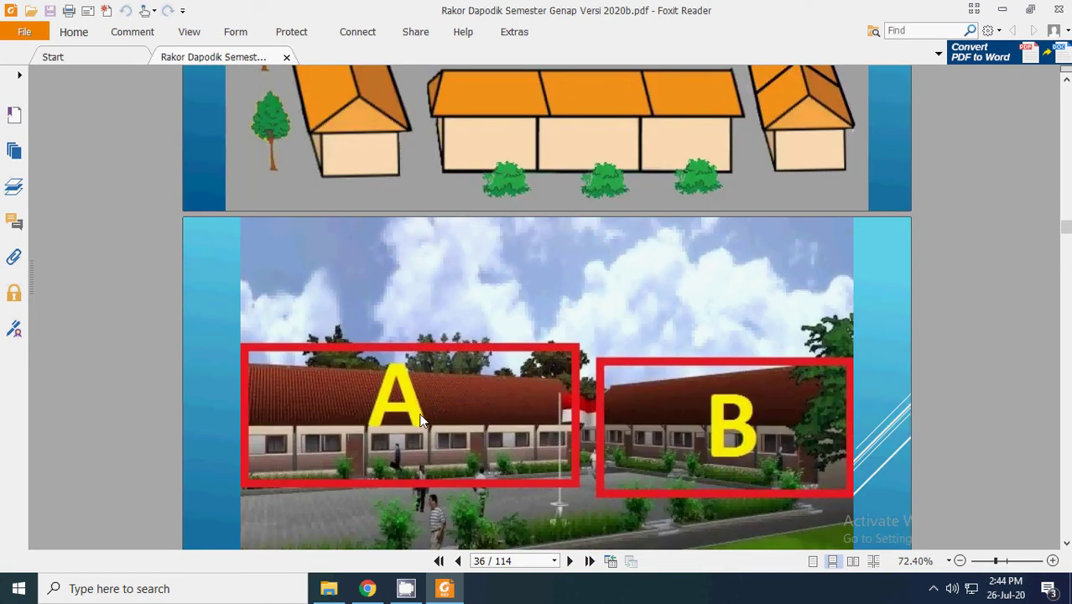
- Return to Aplikasi Dapodik in Chrome, set Bangunan A's Keterangan penutup atap to BUKAN DAK, and save and close its damage form
{"action": "left_click", "coordinate": [371, 587]}
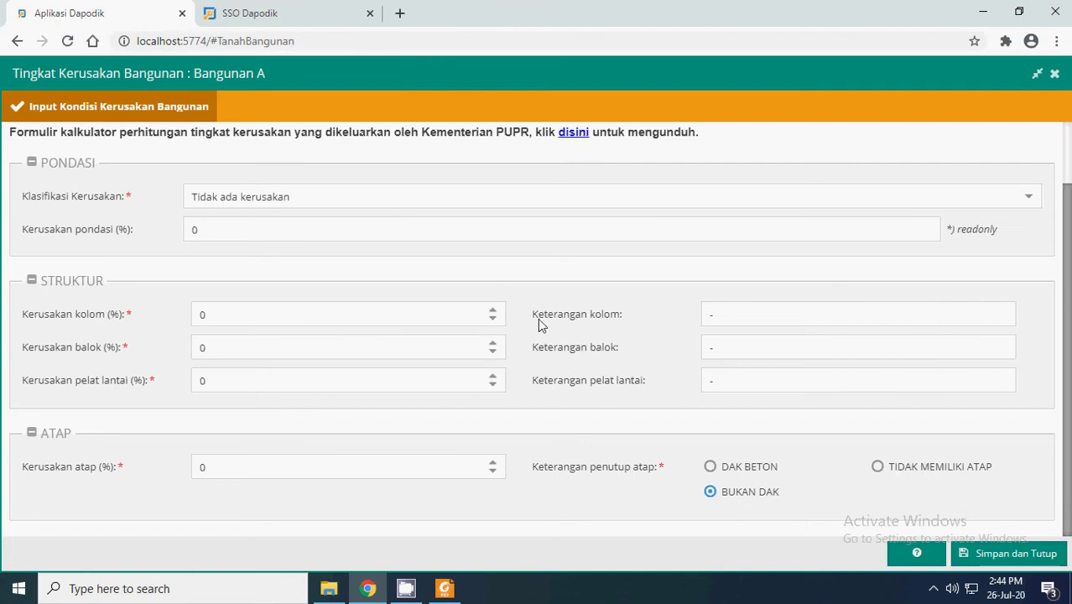
{"action": "left_click", "coordinate": [995, 562]}
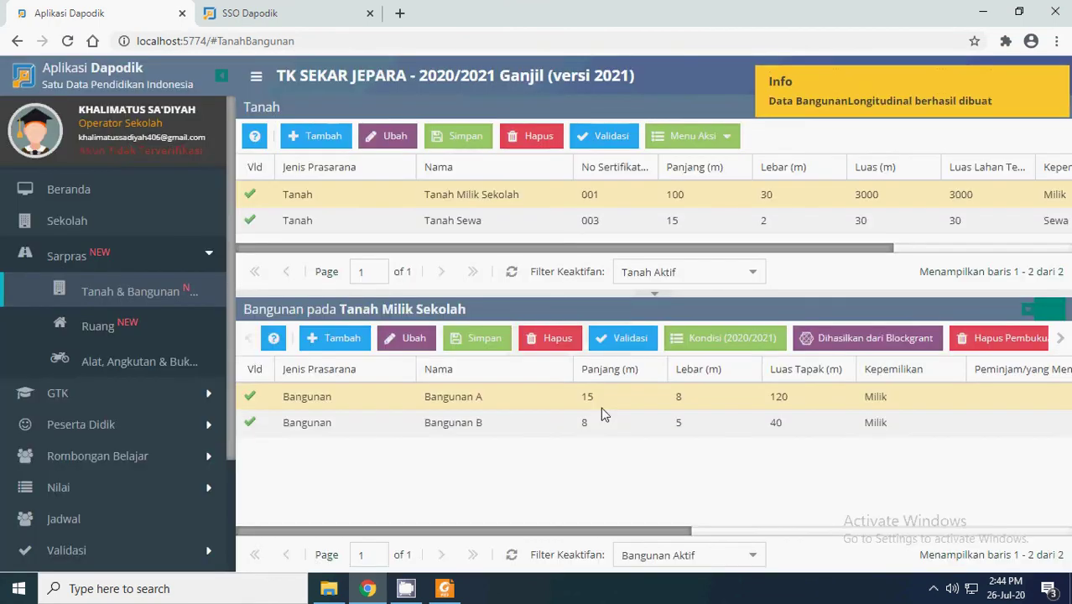
- Open the Kondisi (2020/2021) damage form for Bangunan B and set its Pondasi Klasifikasi Kerusakan to Tidak ada kerusakan
{"action": "left_click", "coordinate": [451, 427]}
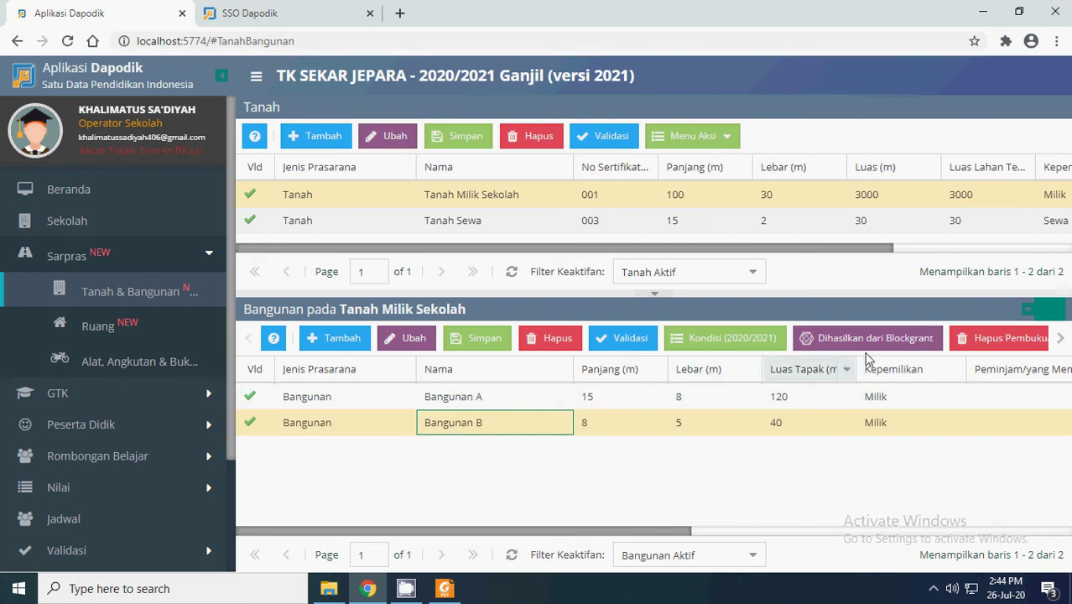
{"action": "left_click", "coordinate": [726, 340]}
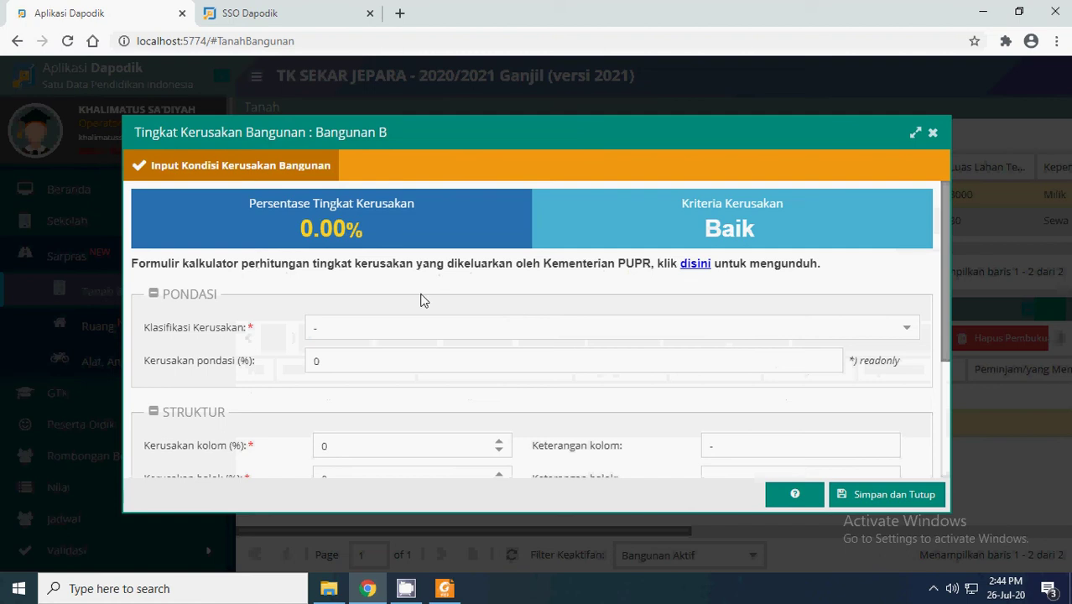
{"action": "scroll", "coordinate": [423, 301], "scroll_direction": "down", "scroll_amount": 1}
{"action": "left_click", "coordinate": [388, 248]}
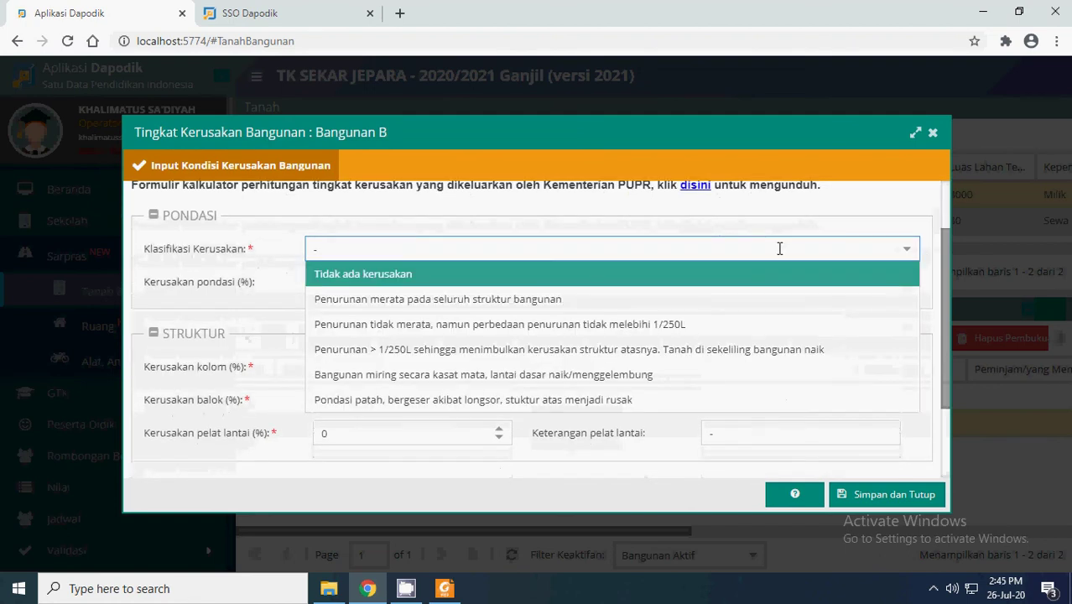
{"action": "left_click", "coordinate": [372, 275]}
{"action": "scroll", "coordinate": [569, 332], "scroll_direction": "down", "scroll_amount": 2}
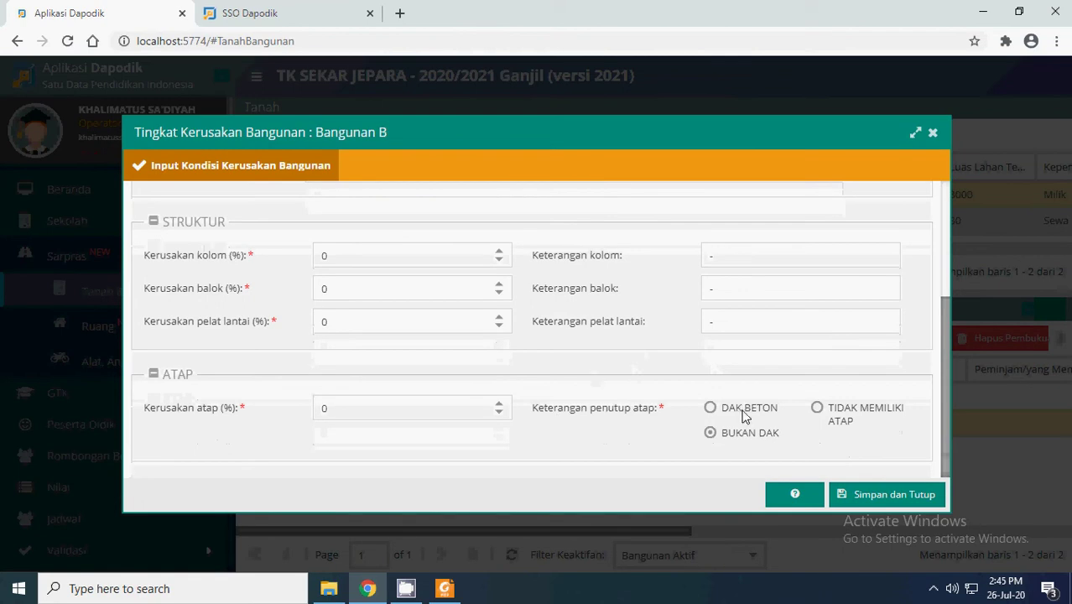
- Save and close the damage condition form of Bangunan B, and look over the remaining columns of the building list
{"action": "left_click", "coordinate": [896, 494]}
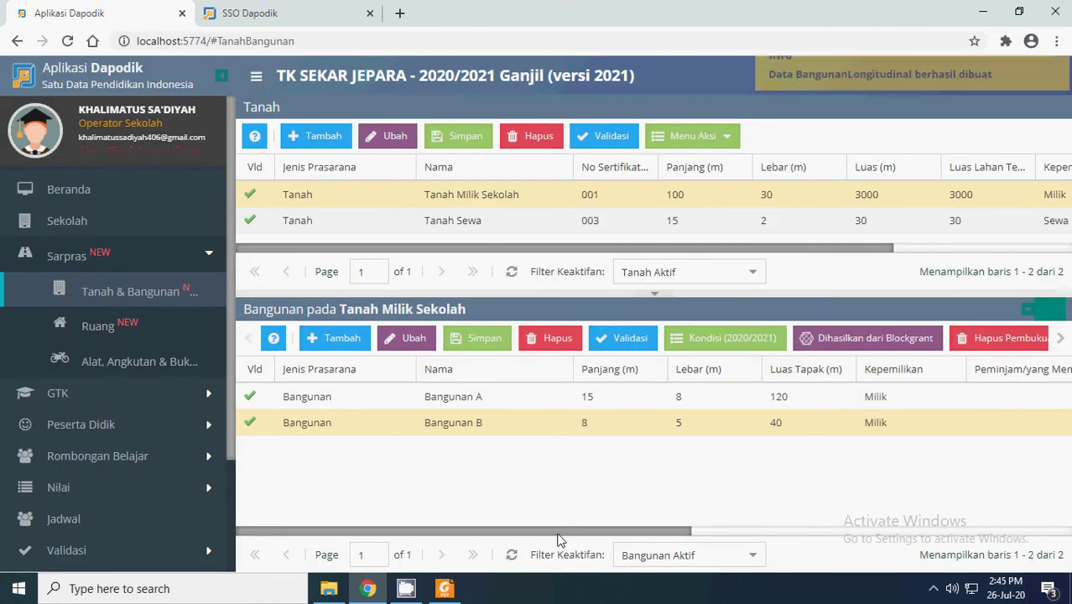
{"action": "left_click_drag", "start_coordinate": [555, 530], "coordinate": [703, 524]}
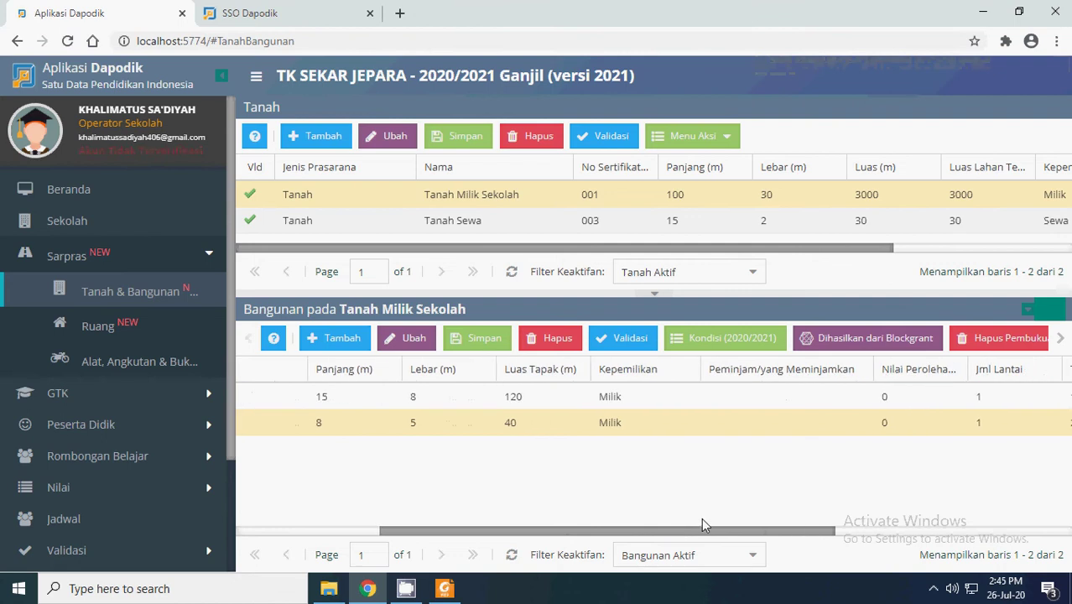
{"action": "left_click", "coordinate": [1061, 338]}
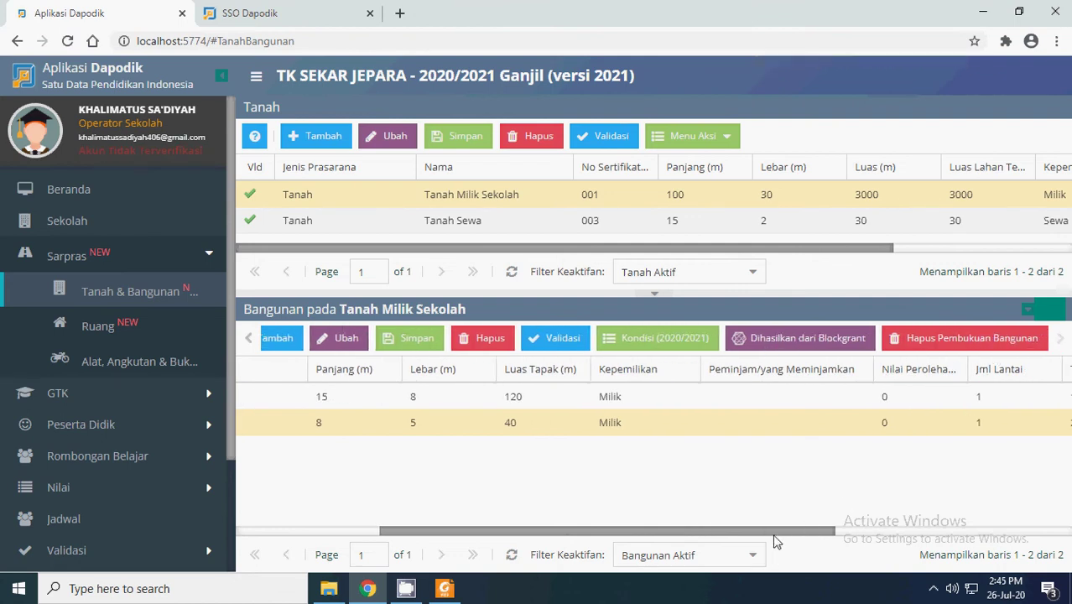
{"action": "left_click_drag", "start_coordinate": [777, 531], "coordinate": [495, 525]}
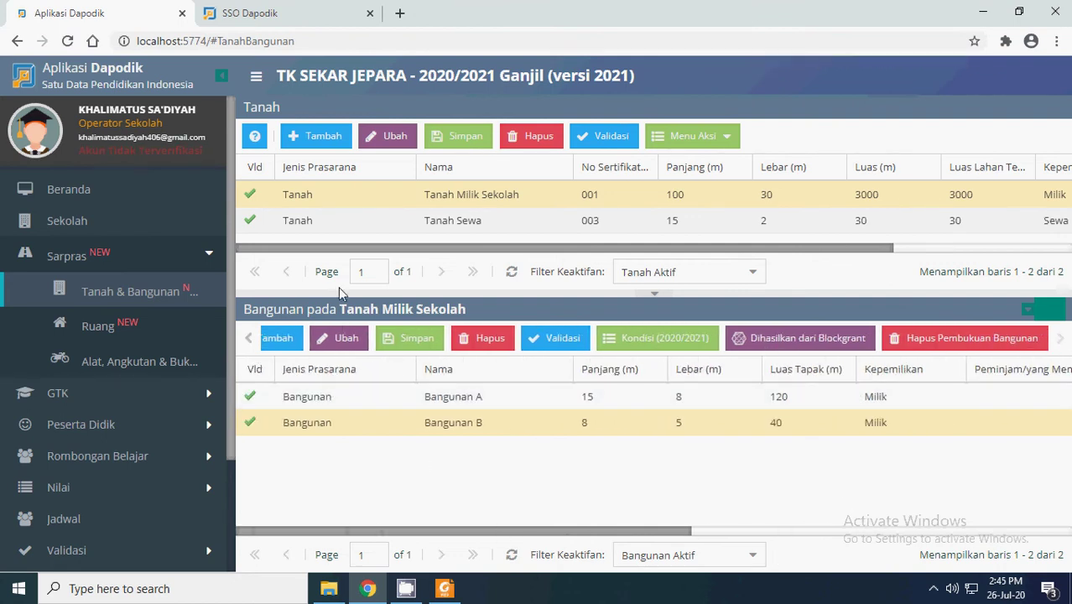
- Record the 2020/2021 condition of Kebun TK on Tanah Sewa as Tidak ada kerusakan with roof covering TIDAK MEMILIKI ATAP, and save it
{"action": "left_click", "coordinate": [304, 219]}
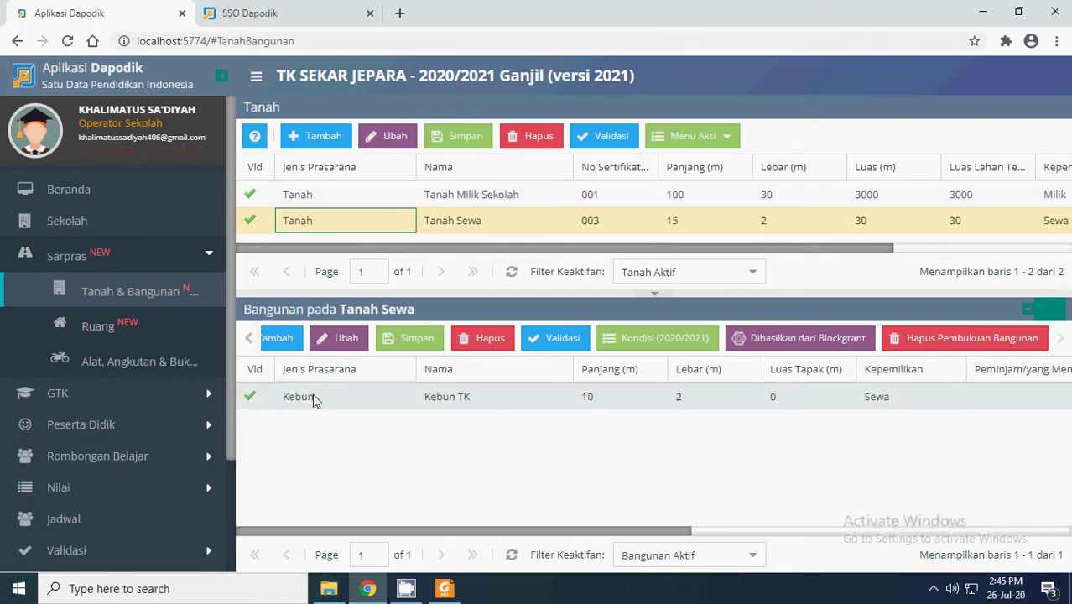
{"action": "left_click", "coordinate": [314, 393]}
{"action": "left_click", "coordinate": [465, 223]}
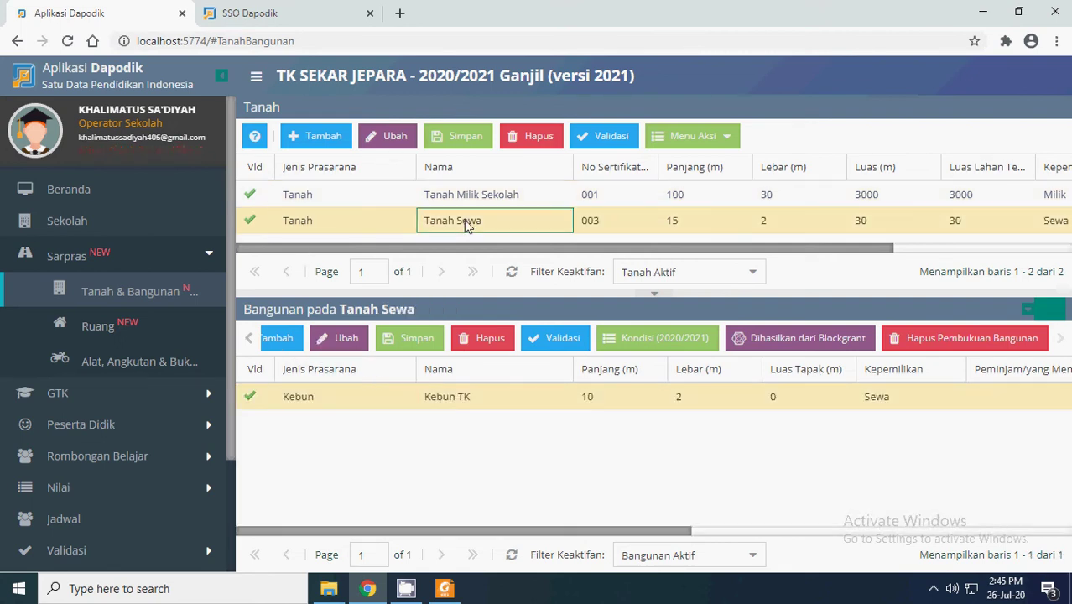
{"action": "left_click", "coordinate": [299, 223]}
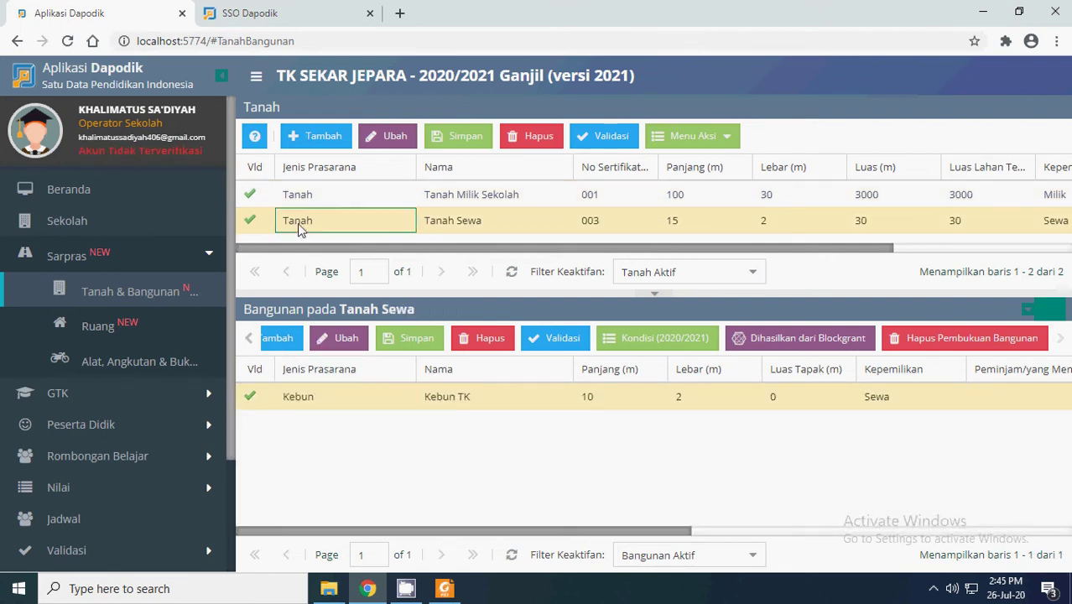
{"action": "left_click", "coordinate": [464, 220]}
{"action": "left_click", "coordinate": [449, 397]}
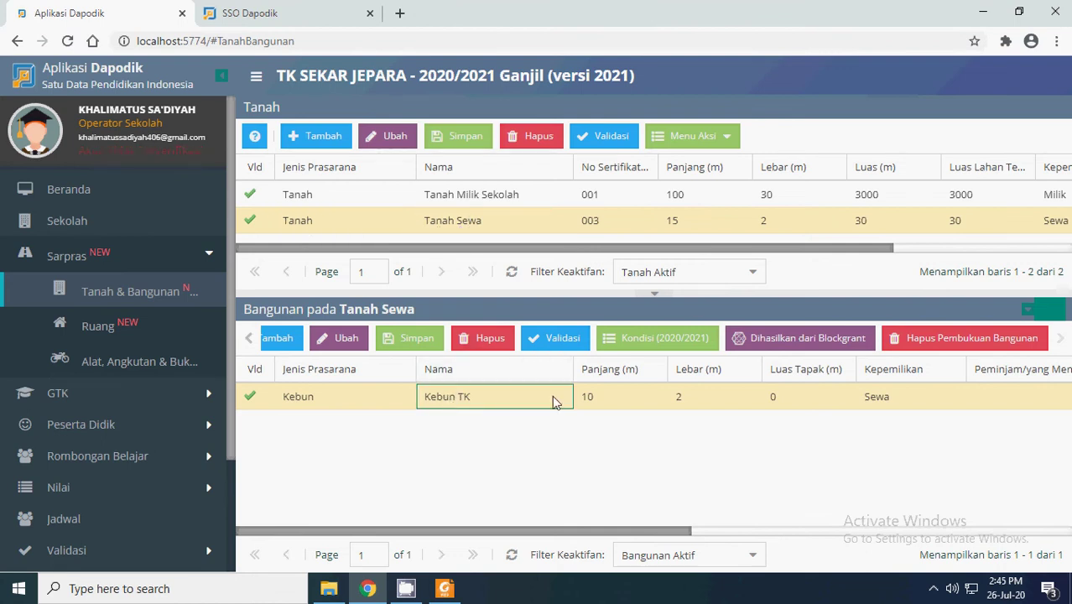
{"action": "left_click", "coordinate": [648, 352]}
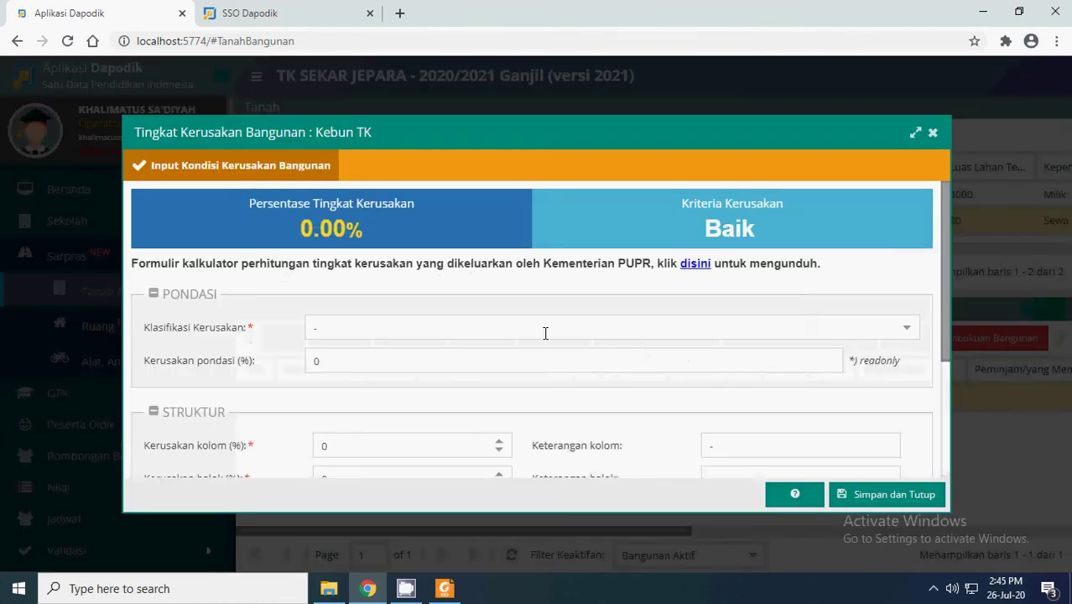
{"action": "left_click", "coordinate": [907, 328]}
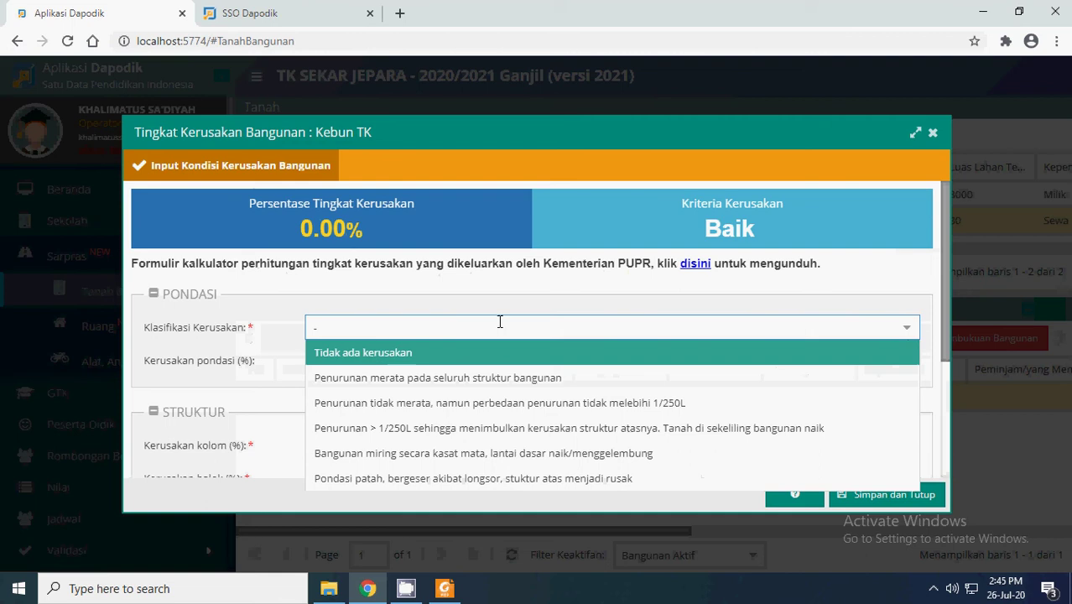
{"action": "left_click", "coordinate": [396, 353]}
{"action": "scroll", "coordinate": [478, 314], "scroll_direction": "down", "scroll_amount": 2}
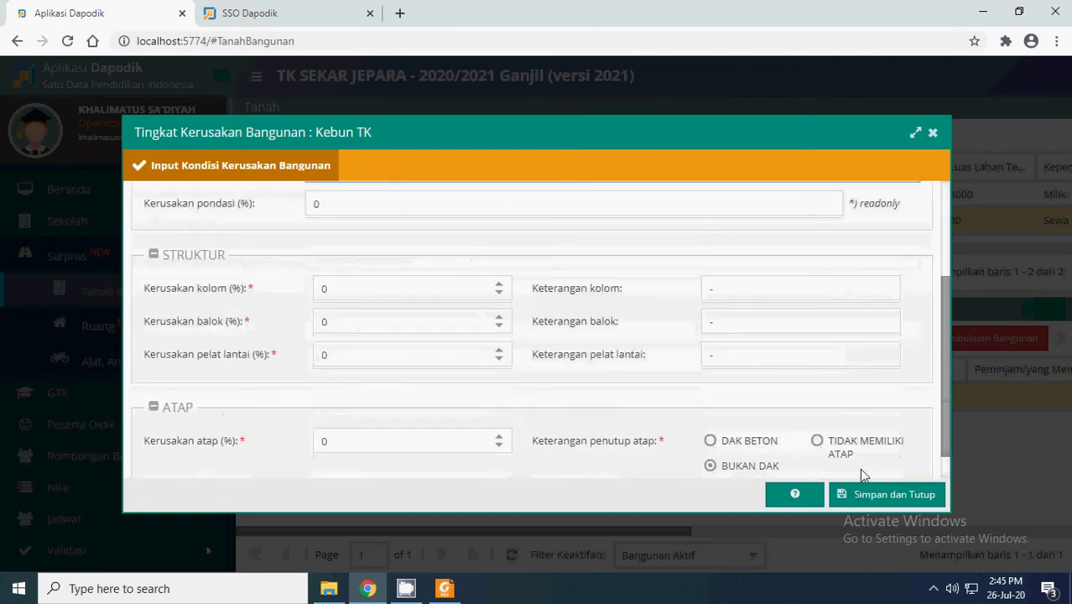
{"action": "left_click", "coordinate": [817, 441]}
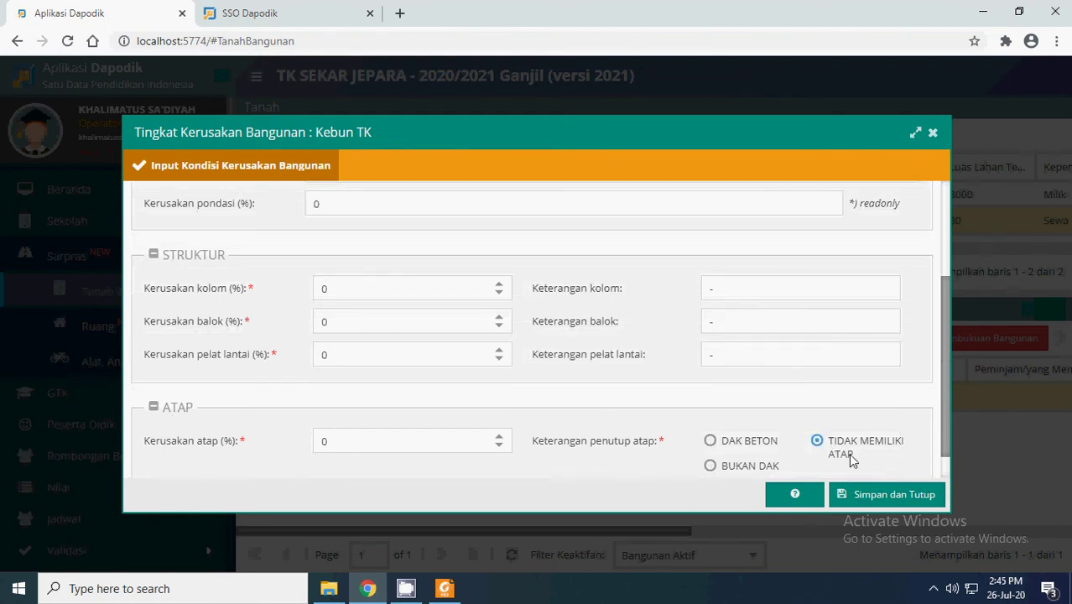
{"action": "left_click", "coordinate": [864, 494]}
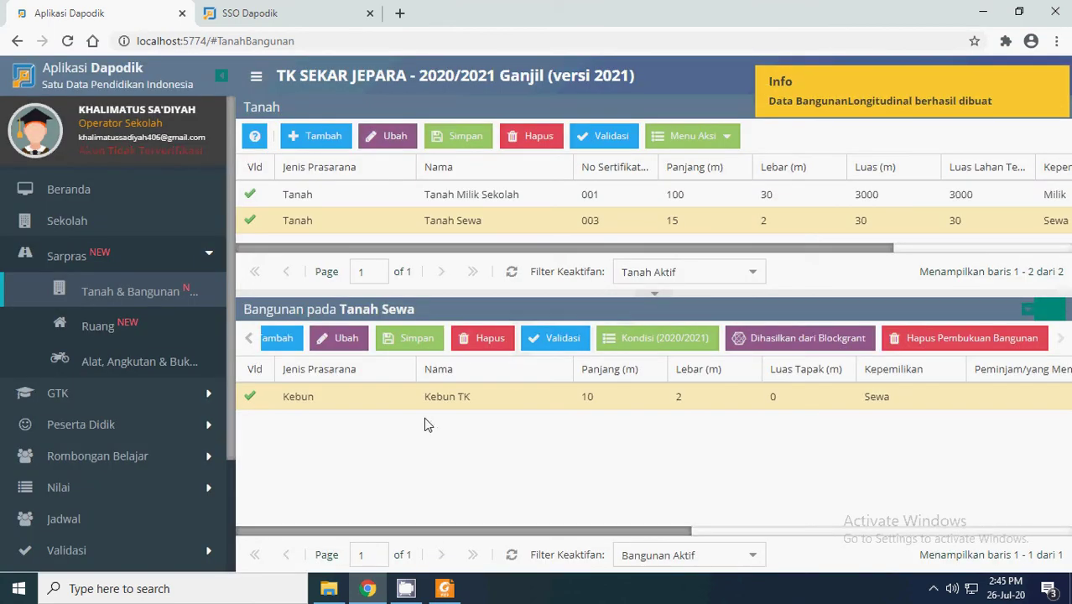
- Review the buildings recorded under Tanah Milik Sekolah and Tanah Sewa, including Kebun TK
{"action": "left_click", "coordinate": [348, 197]}
{"action": "left_click", "coordinate": [324, 222]}
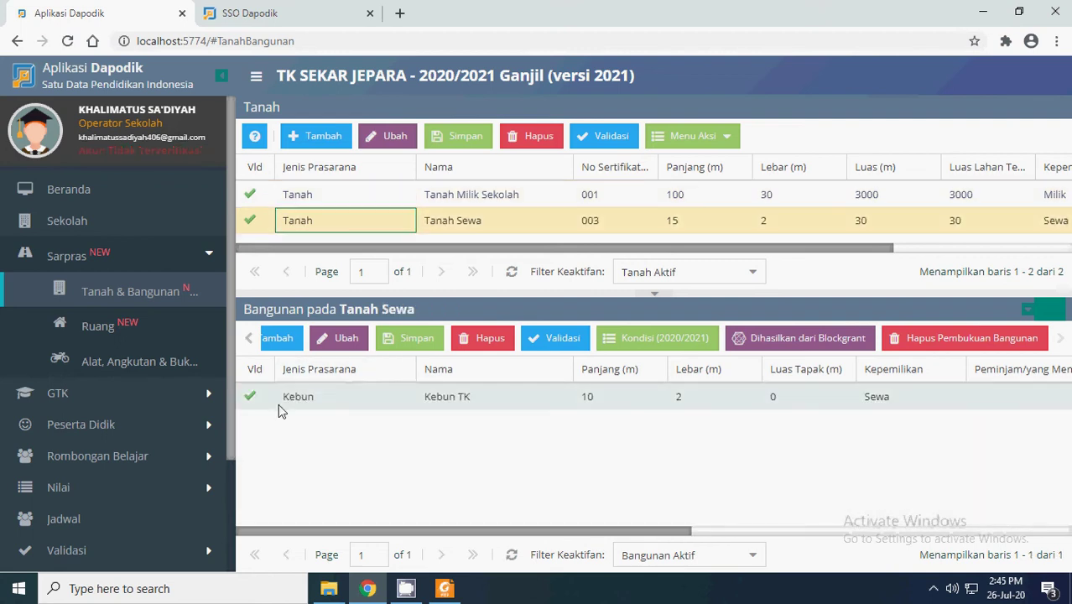
{"action": "left_click", "coordinate": [305, 409]}
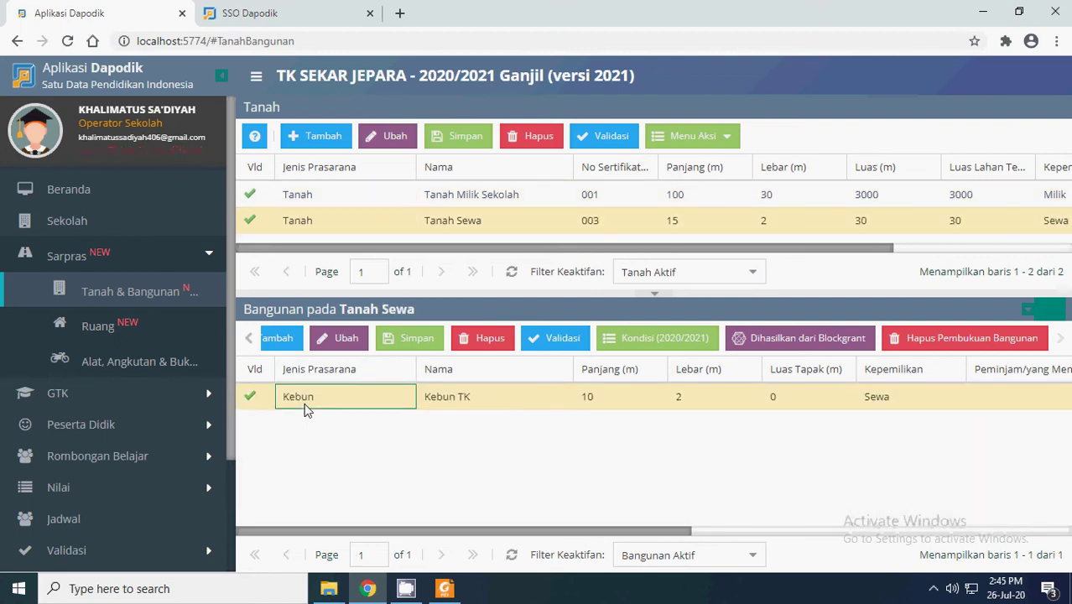
- Open the Ruang data page, and view the Tanah – Bangunan – Ruang hierarchy on page 25 of the Rakor Dapodik PDF in Foxit Reader
{"action": "left_click", "coordinate": [100, 329]}
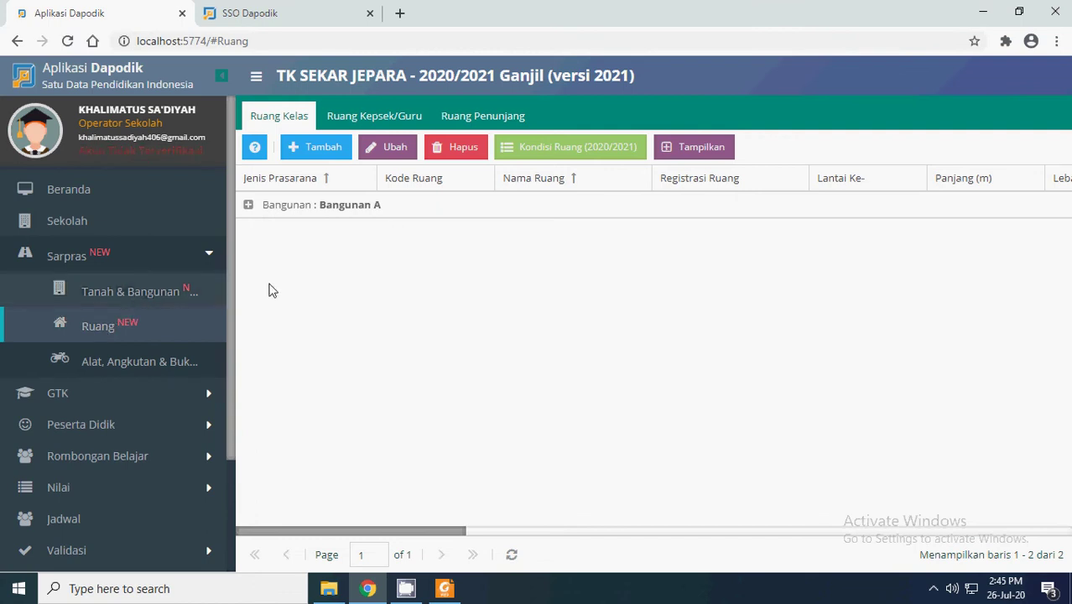
{"action": "left_click", "coordinate": [444, 588]}
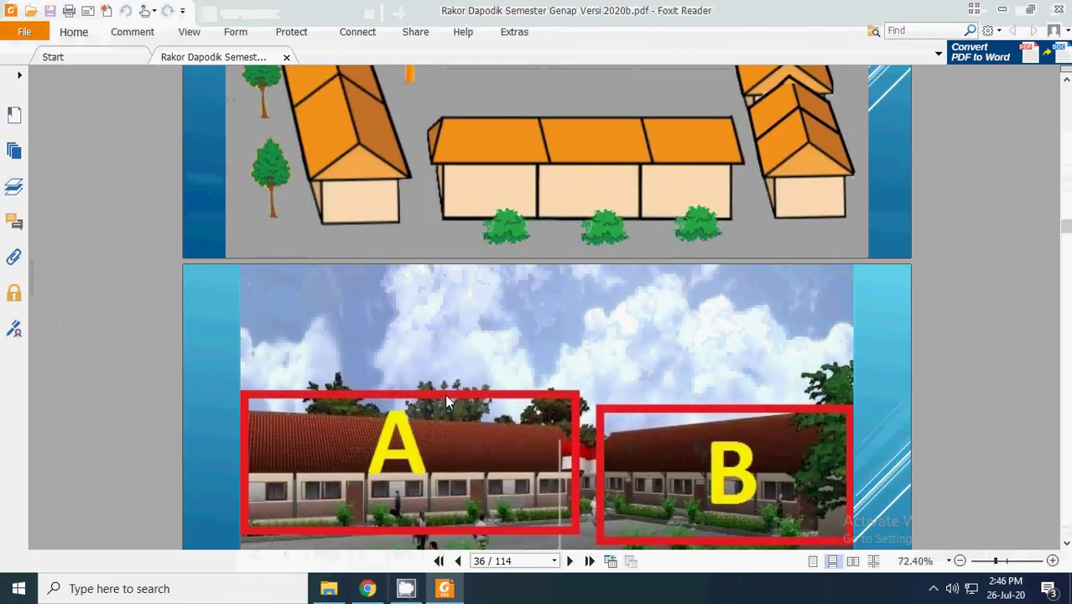
{"action": "scroll", "coordinate": [447, 400], "scroll_direction": "up", "scroll_amount": 20}
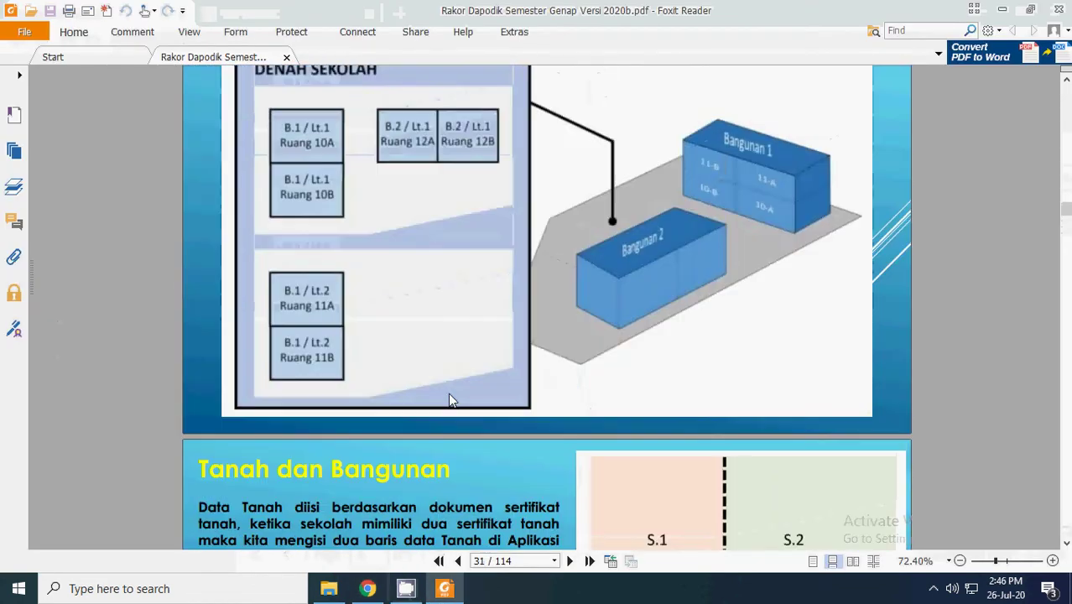
{"action": "scroll", "coordinate": [449, 400], "scroll_direction": "up", "scroll_amount": 16}
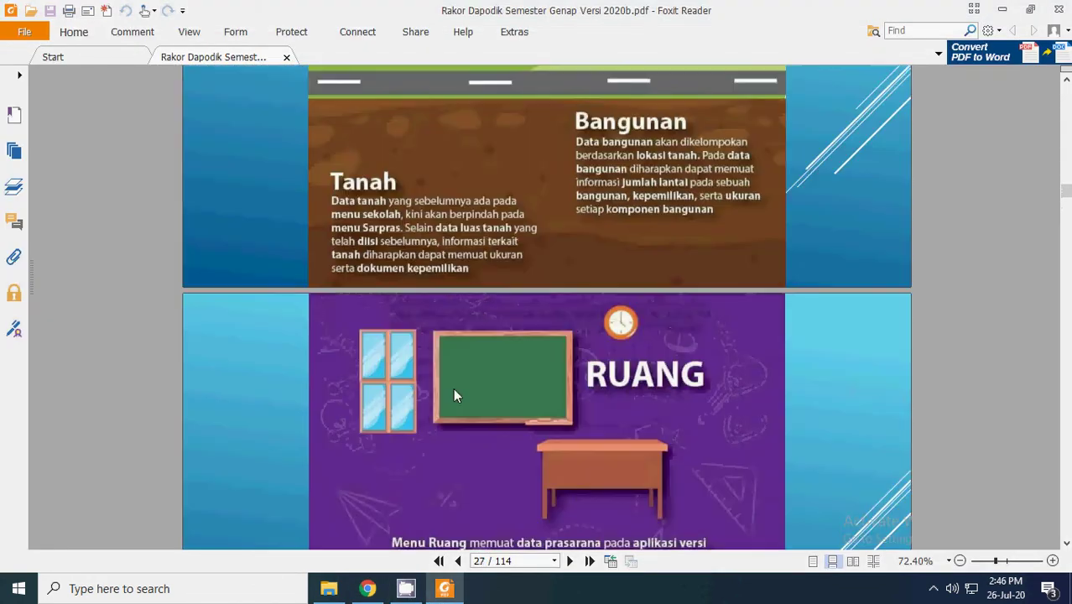
{"action": "scroll", "coordinate": [453, 396], "scroll_direction": "up", "scroll_amount": 8}
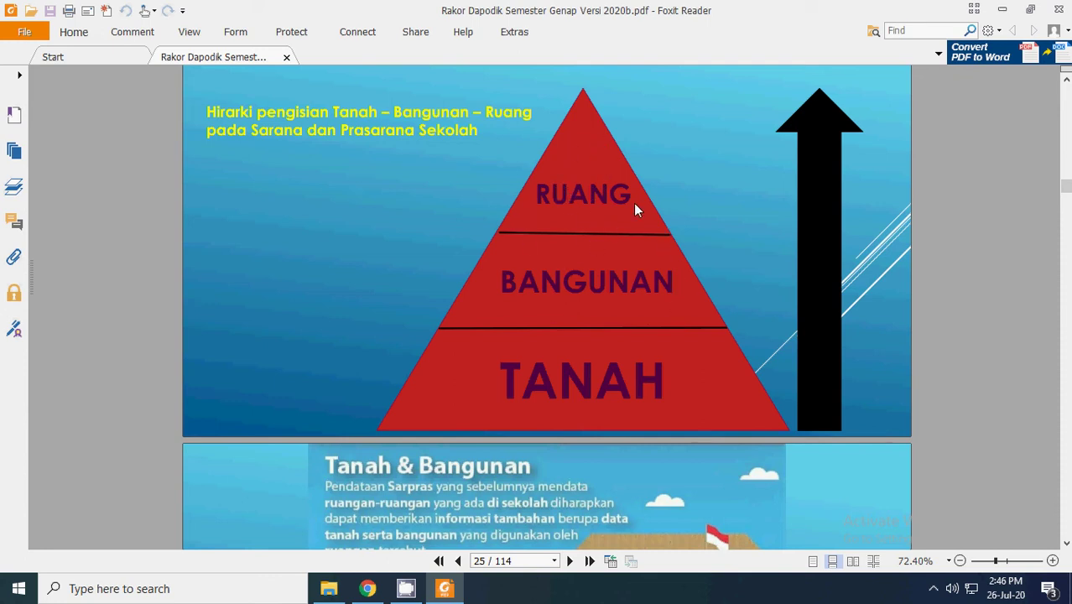
- Return to Dapodik in Chrome, expand the Bangunan A classrooms and select Ruang kelas TK A
{"action": "left_click", "coordinate": [367, 588]}
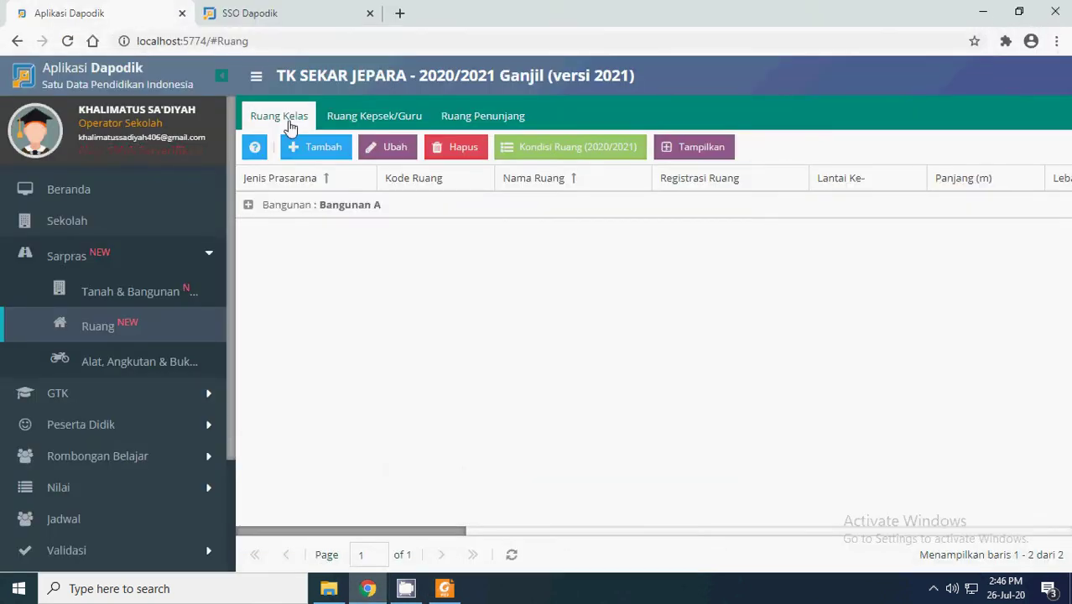
{"action": "left_click", "coordinate": [249, 205]}
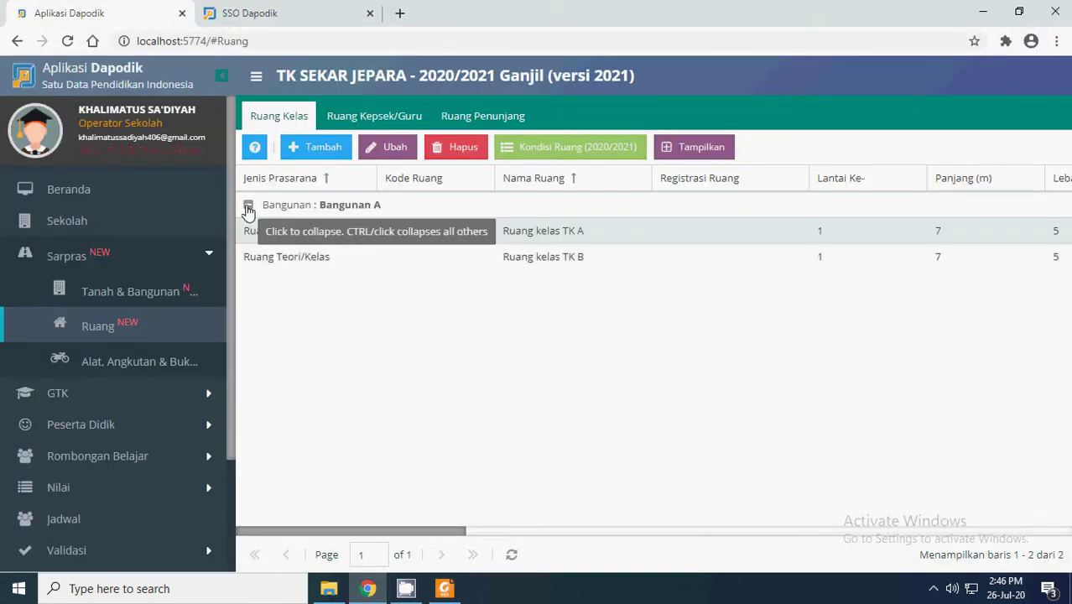
{"action": "left_click", "coordinate": [277, 230]}
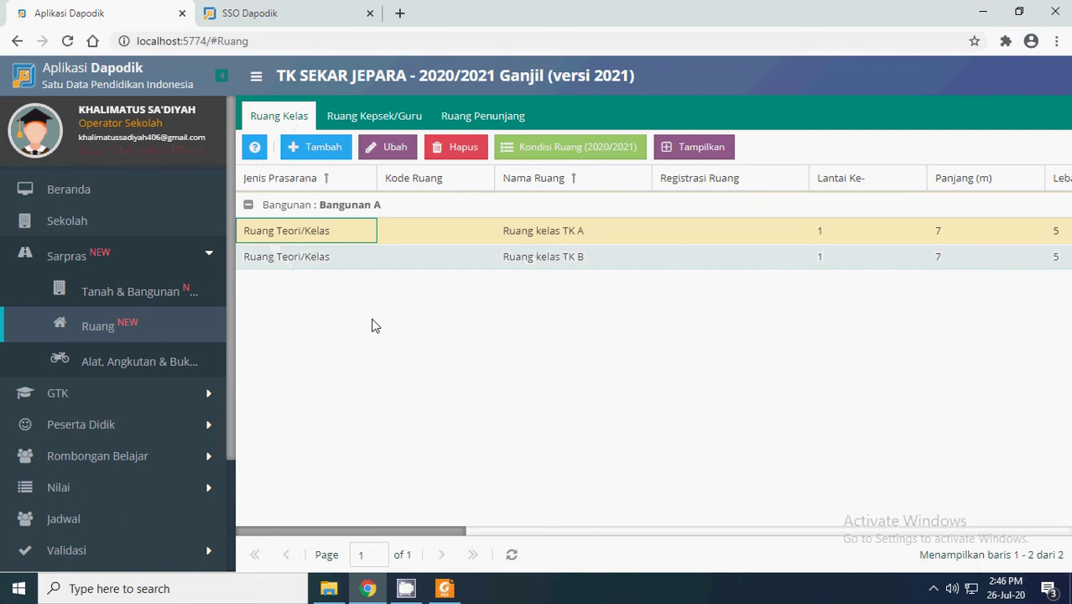
{"action": "left_click", "coordinate": [584, 233]}
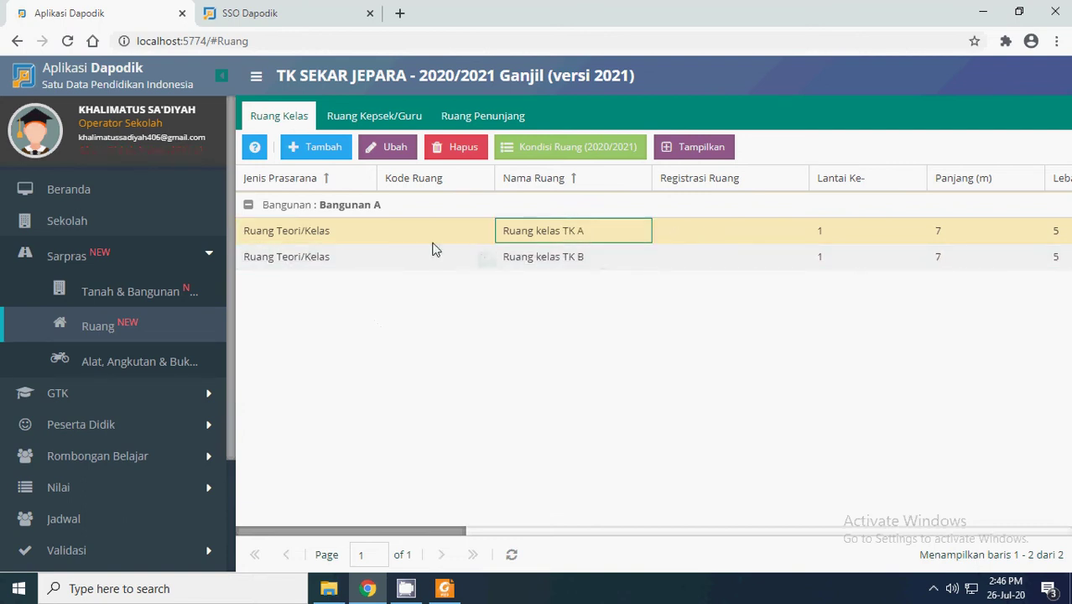
{"action": "left_click", "coordinate": [312, 234]}
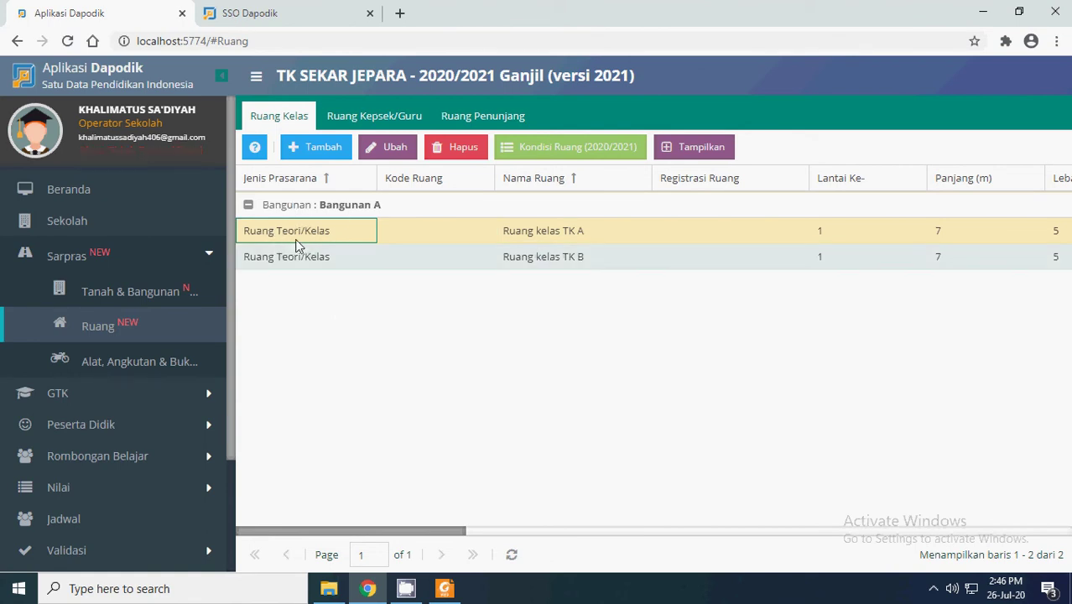
- Check Bangunan A in the building list of Tanah Milik Sekolah
{"action": "left_click", "coordinate": [145, 291]}
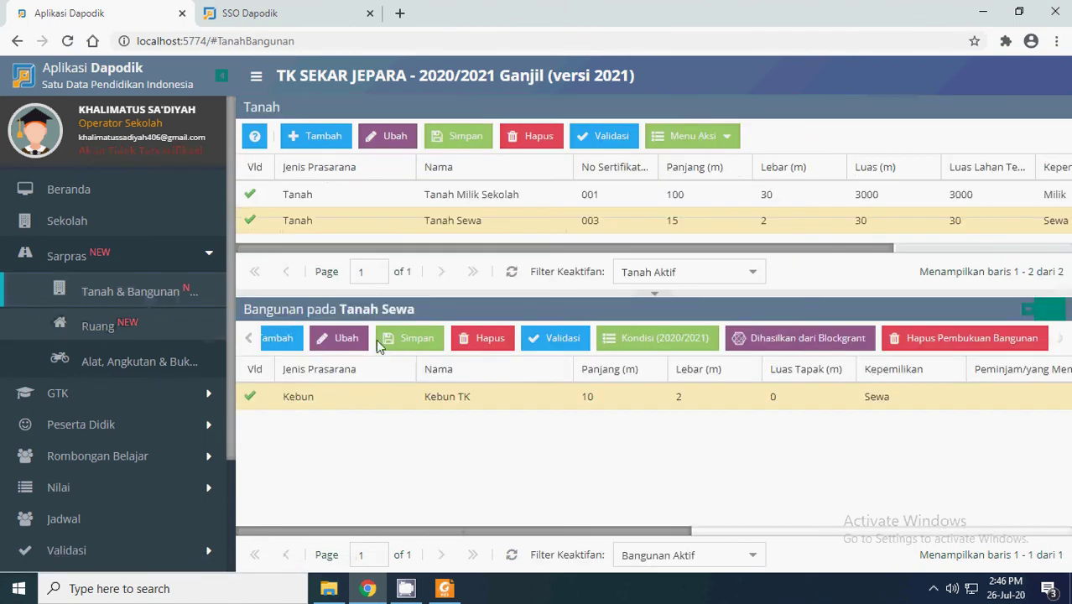
{"action": "left_click", "coordinate": [306, 199]}
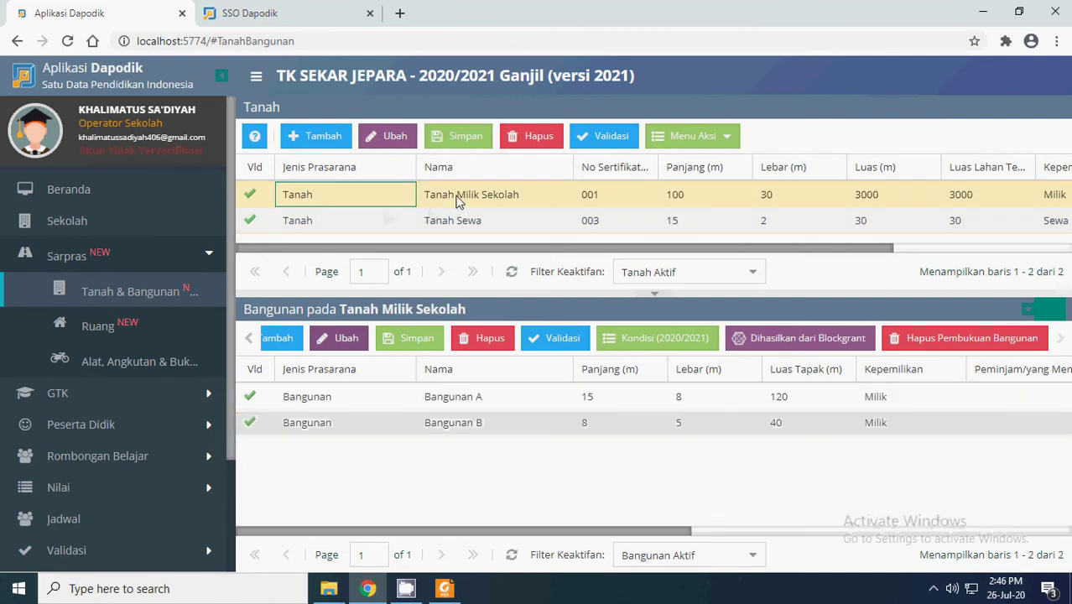
{"action": "left_click", "coordinate": [432, 406]}
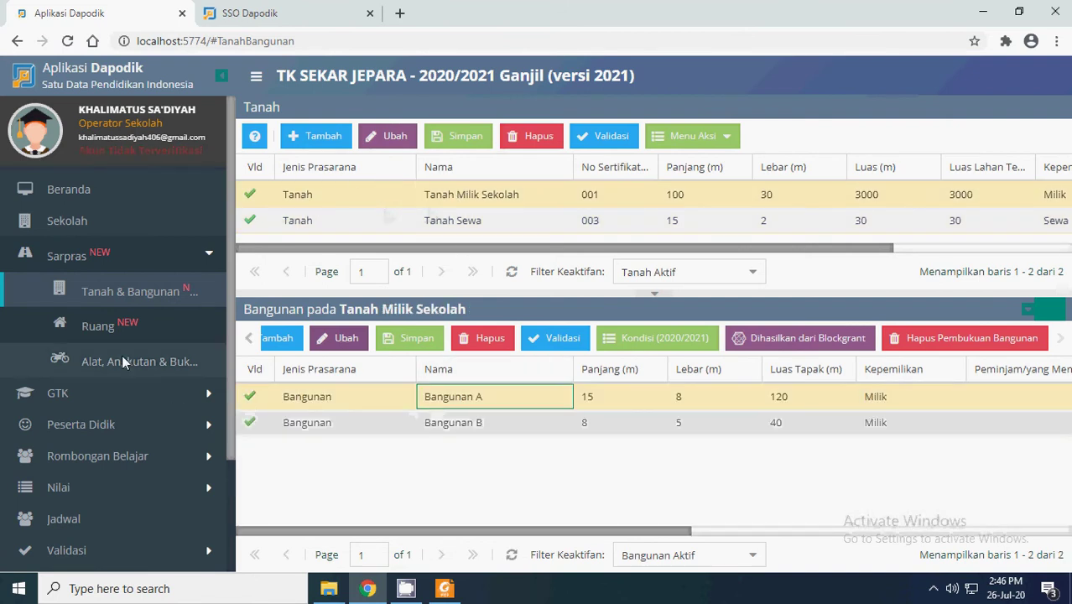
- Open the Ruang data page and check the edit form of Ruang kelas TK A, closing it without changes
{"action": "left_click", "coordinate": [100, 329]}
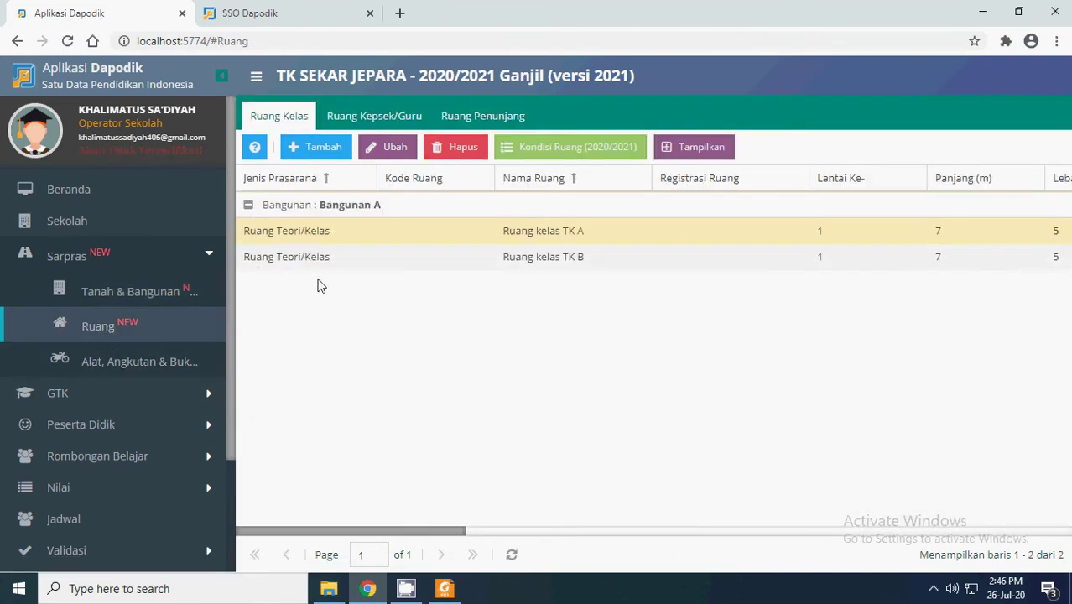
{"action": "left_click", "coordinate": [312, 234]}
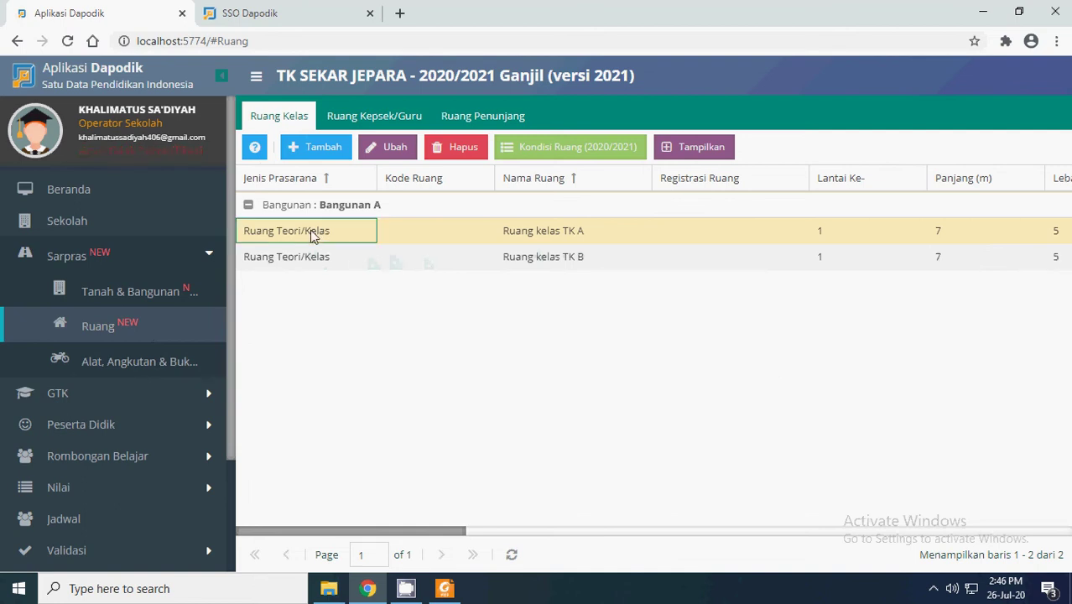
{"action": "left_click", "coordinate": [394, 151]}
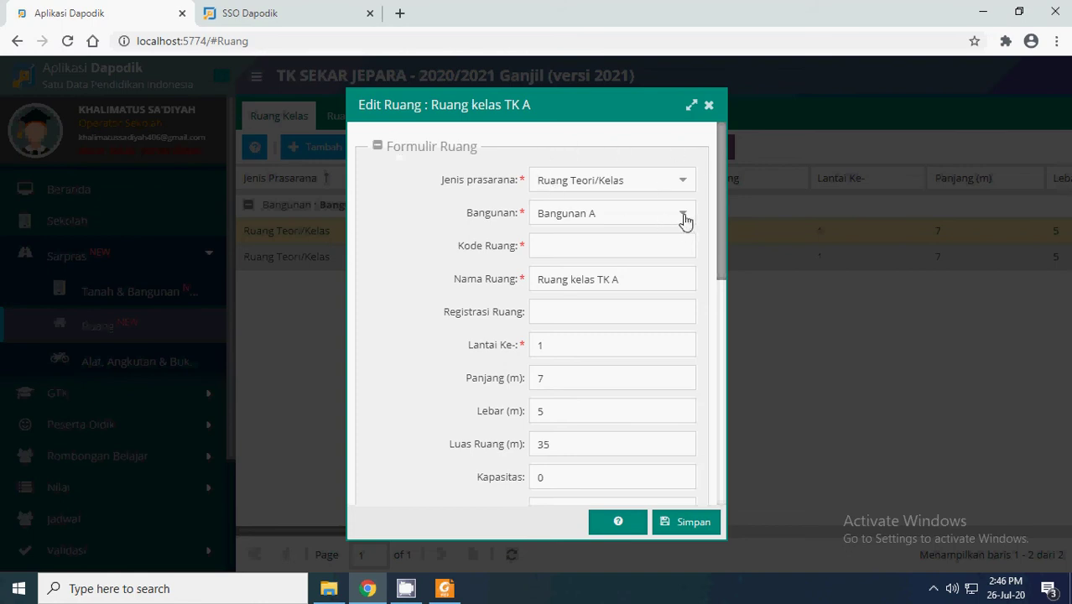
{"action": "left_click", "coordinate": [709, 107]}
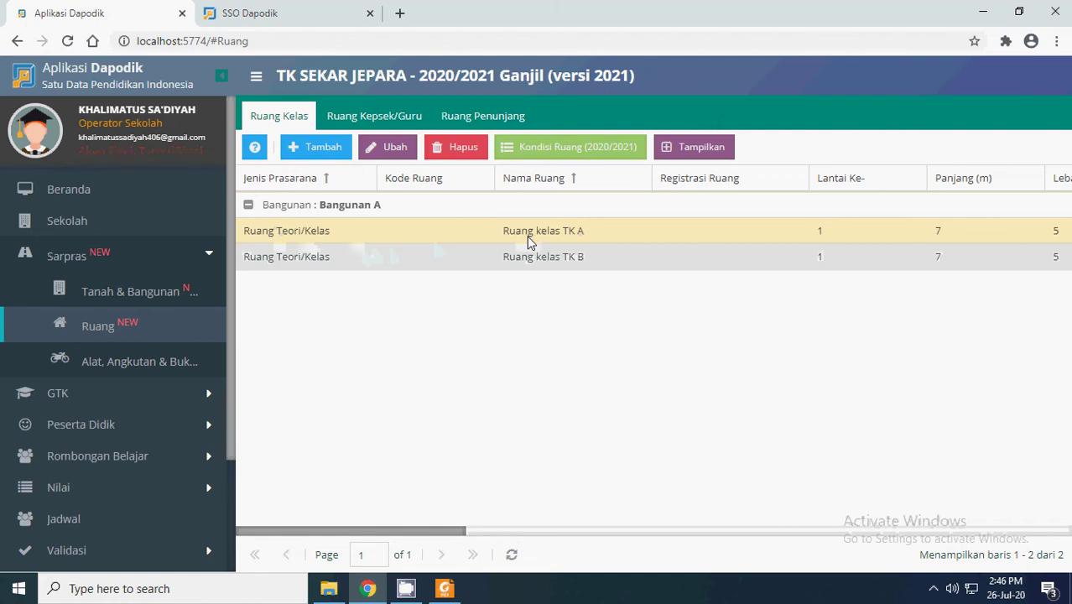
- Assign Ruang kelas TK A to Bangunan A, set its Kode Ruang to Kelas A, and save the record
{"action": "left_click", "coordinate": [390, 148]}
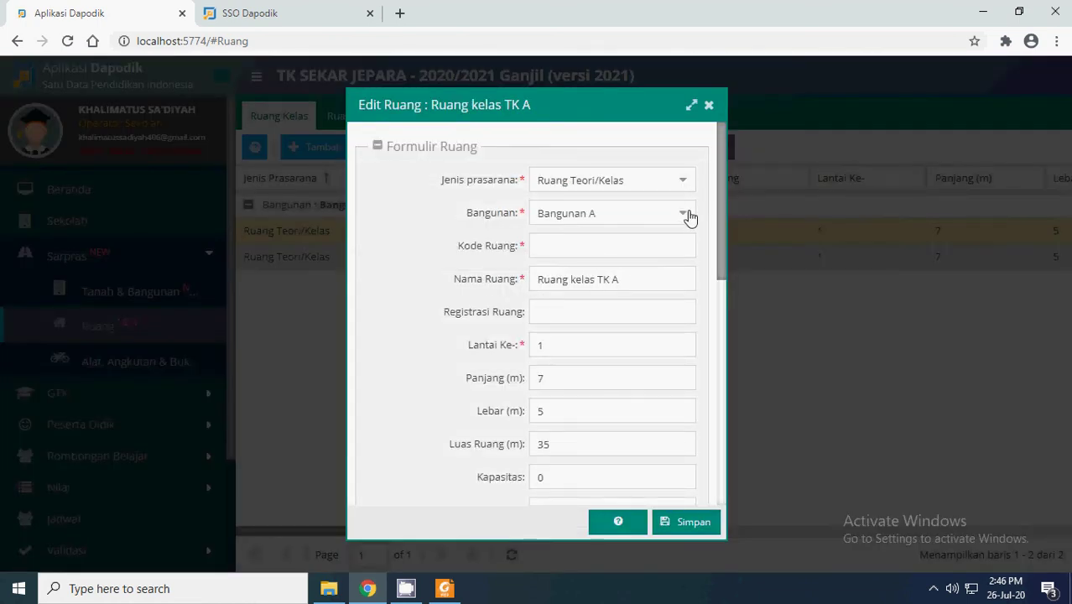
{"action": "left_click", "coordinate": [639, 284]}
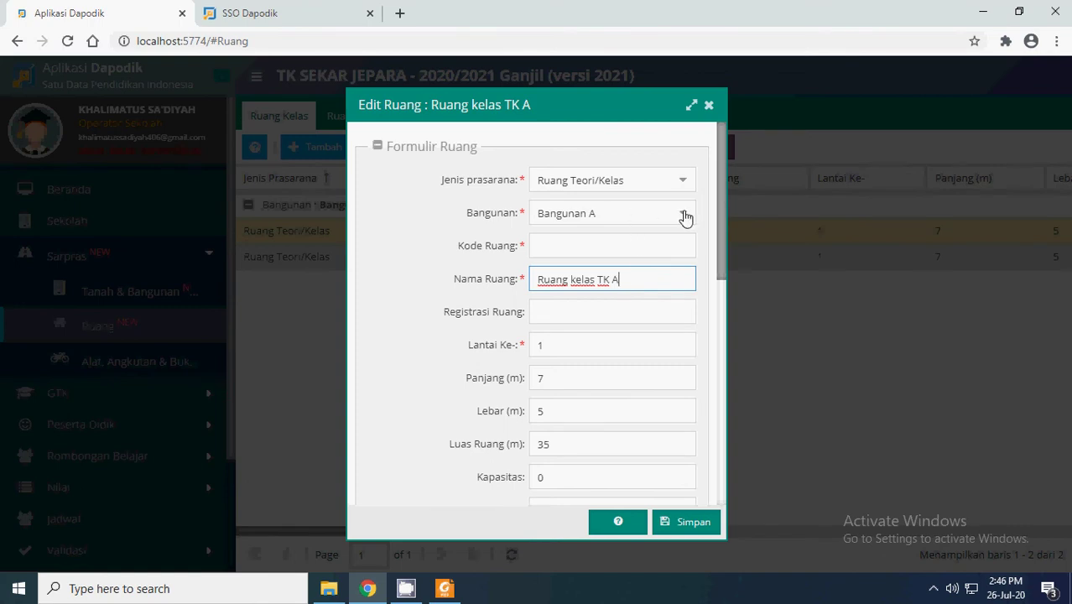
{"action": "left_click", "coordinate": [683, 213]}
{"action": "left_click", "coordinate": [570, 243]}
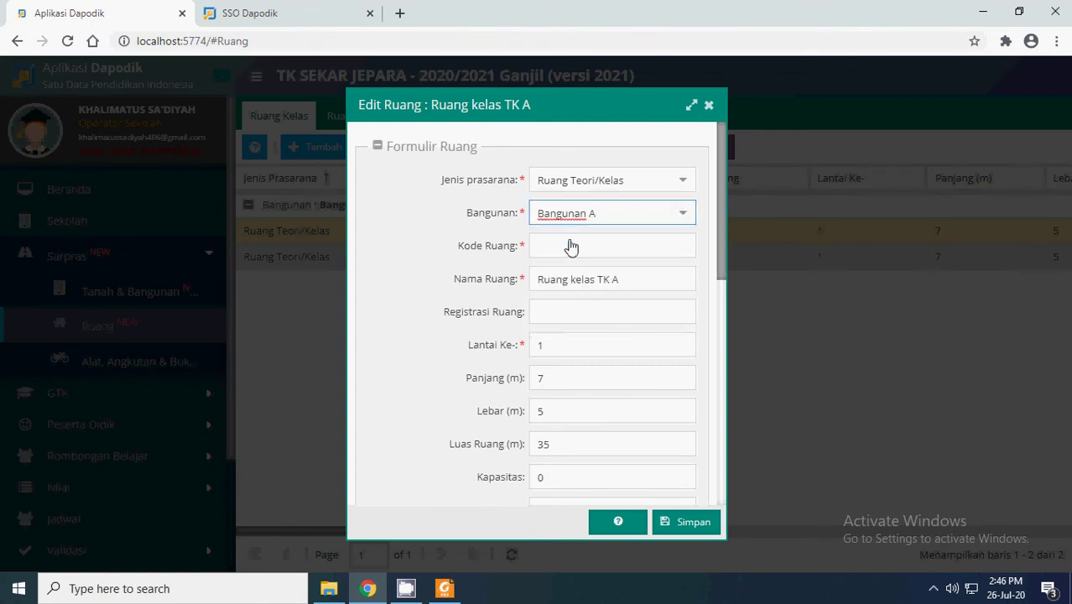
{"action": "left_click", "coordinate": [571, 246]}
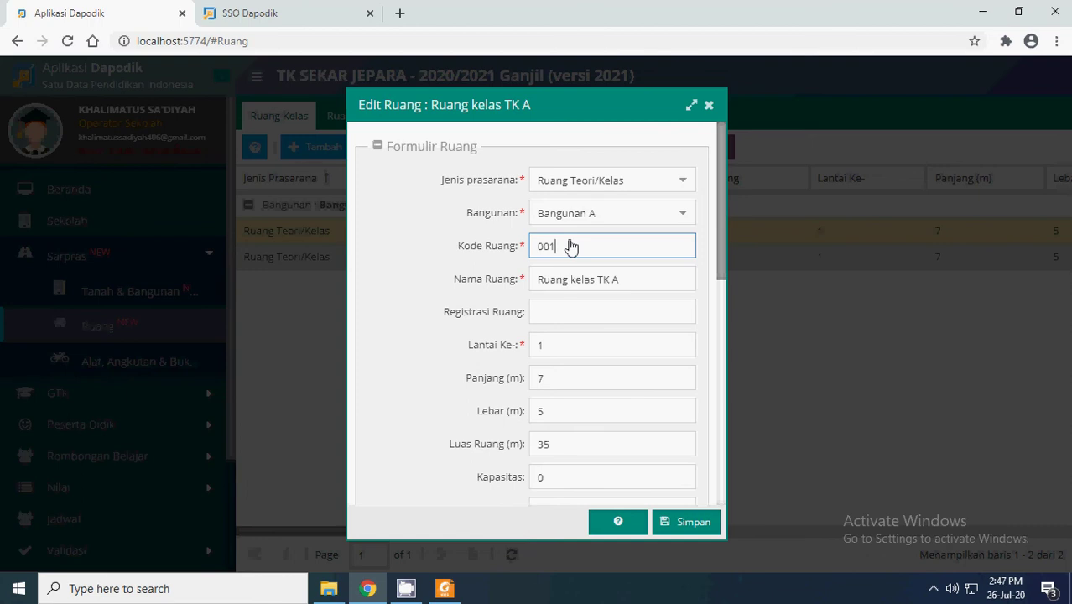
{"action": "left_click_drag", "start_coordinate": [570, 245], "coordinate": [493, 234]}
{"action": "scroll", "coordinate": [570, 344], "scroll_direction": "down", "scroll_amount": 1}
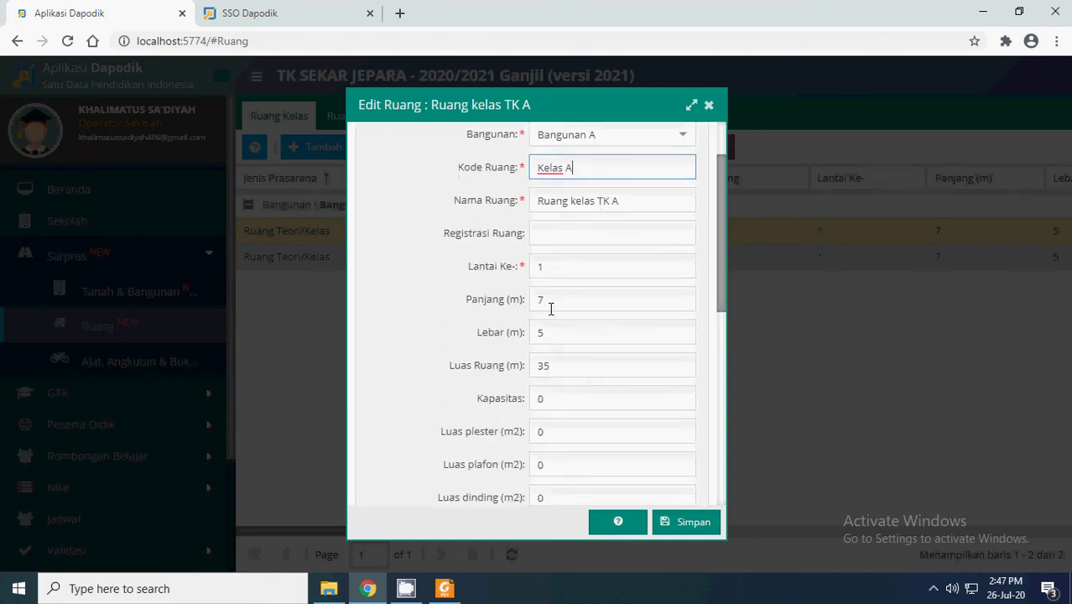
{"action": "scroll", "coordinate": [564, 354], "scroll_direction": "down", "scroll_amount": 6}
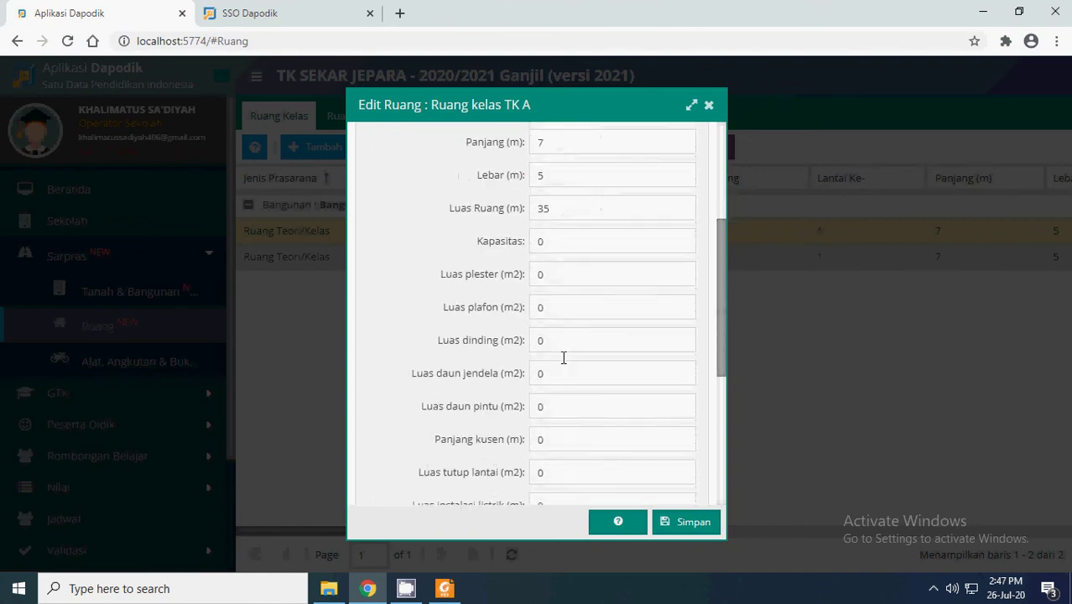
{"action": "left_click", "coordinate": [686, 523]}
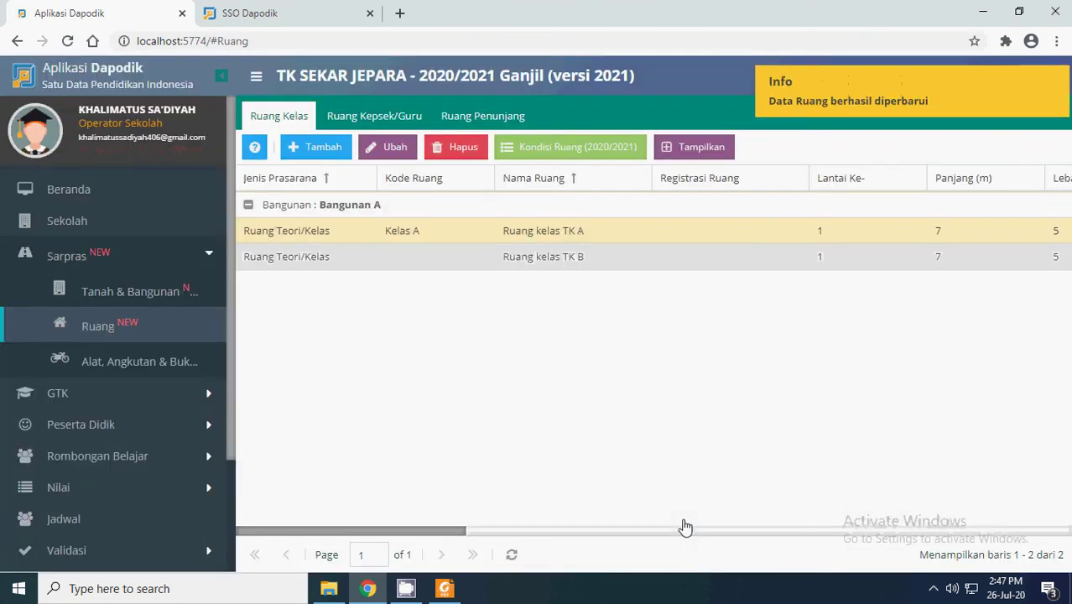
- Assign Ruang kelas TK B to Bangunan B, set its Kode Ruang to Kelas B, and save the record
{"action": "left_click", "coordinate": [322, 267]}
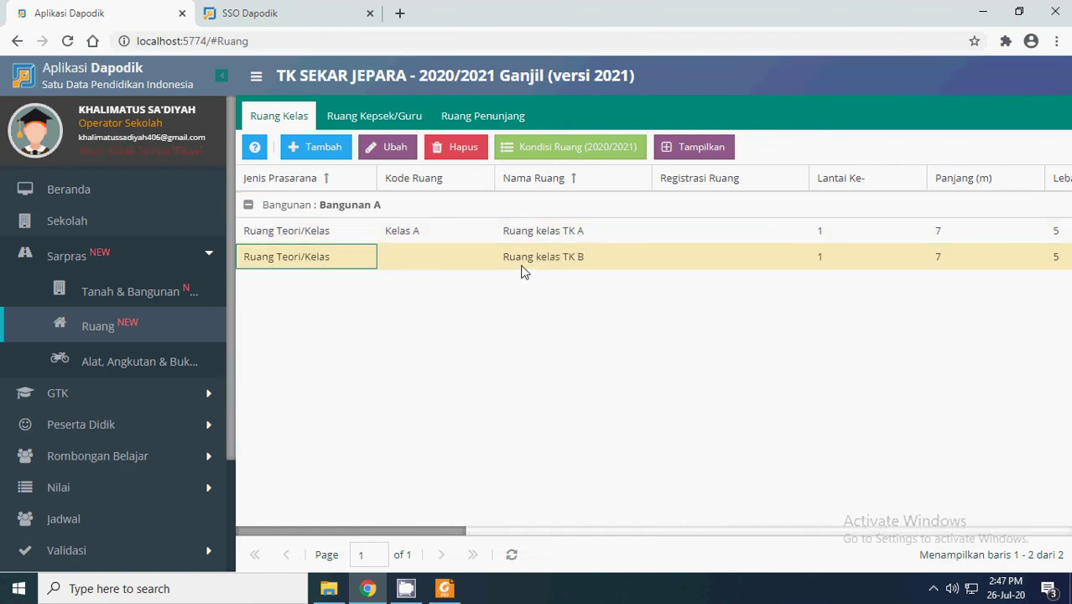
{"action": "left_click", "coordinate": [384, 147]}
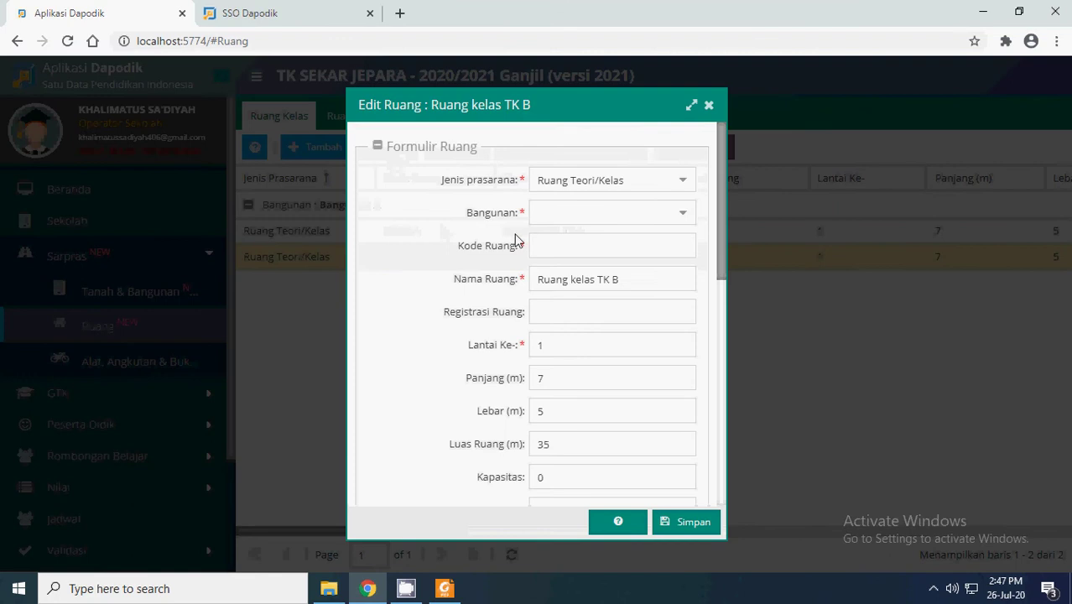
{"action": "left_click", "coordinate": [678, 214]}
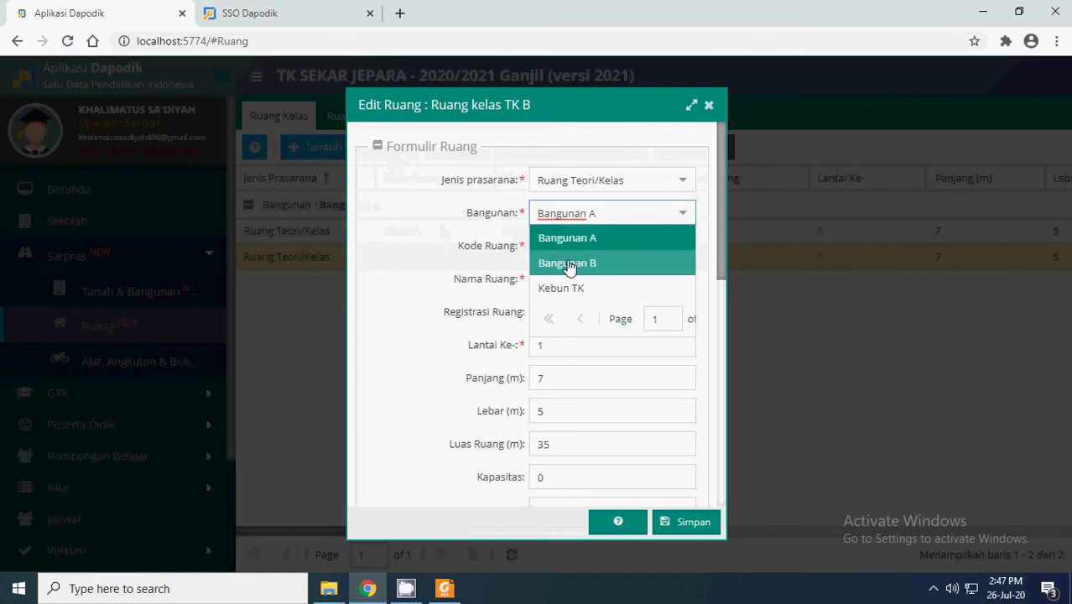
{"action": "left_click", "coordinate": [569, 264]}
{"action": "left_click", "coordinate": [556, 245]}
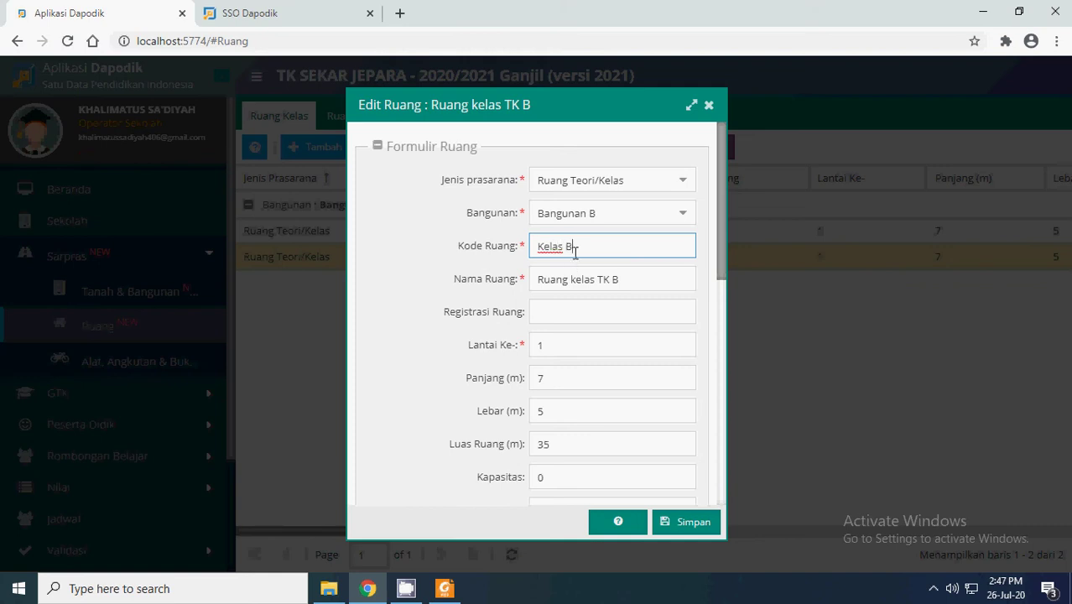
{"action": "scroll", "coordinate": [600, 316], "scroll_direction": "down", "scroll_amount": 4}
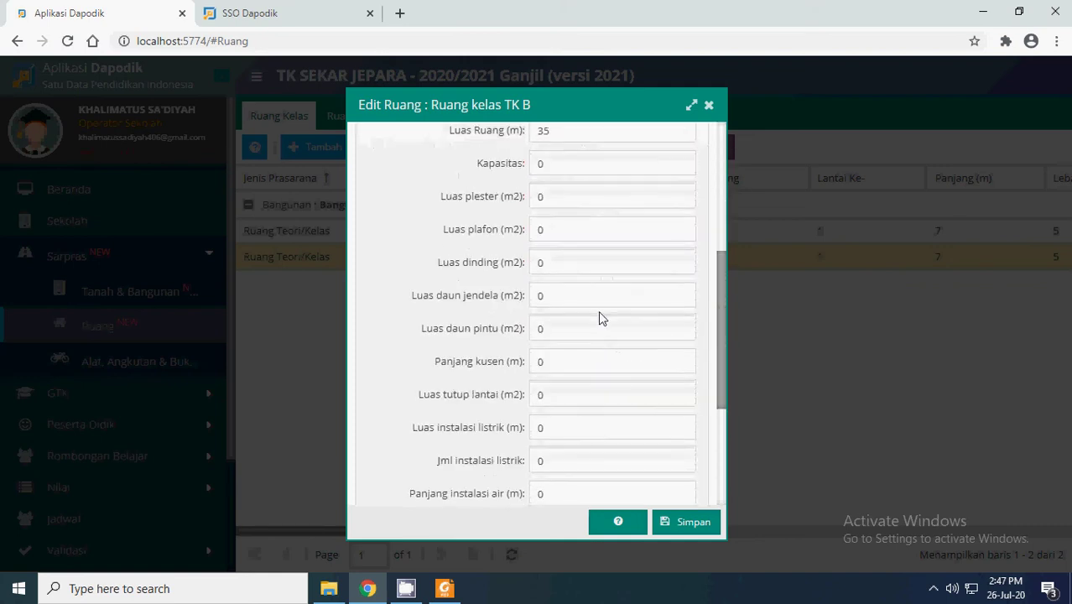
{"action": "scroll", "coordinate": [579, 344], "scroll_direction": "down", "scroll_amount": 3}
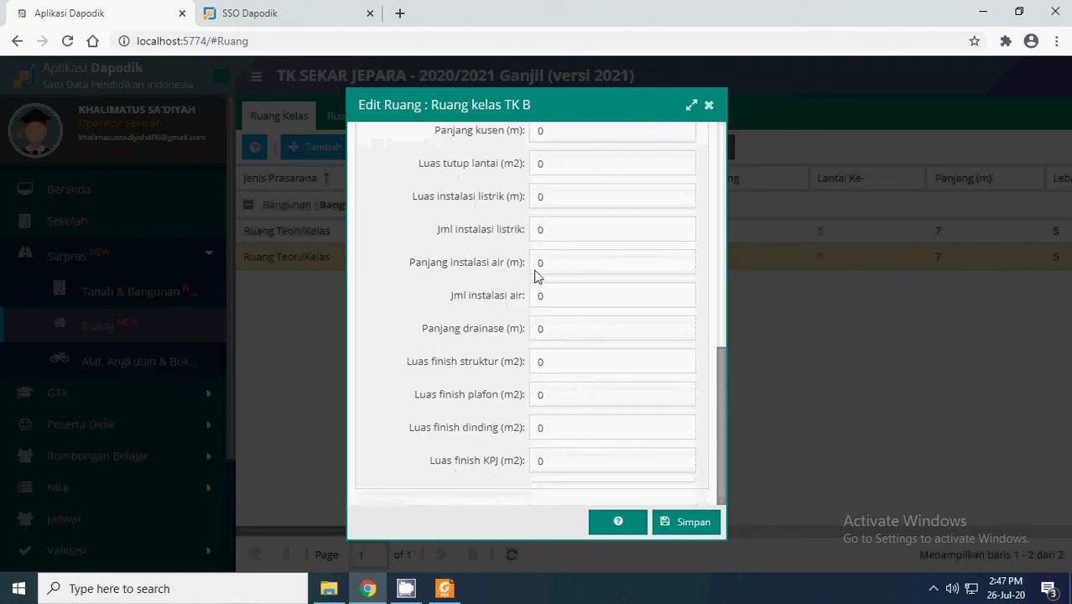
{"action": "left_click", "coordinate": [692, 528]}
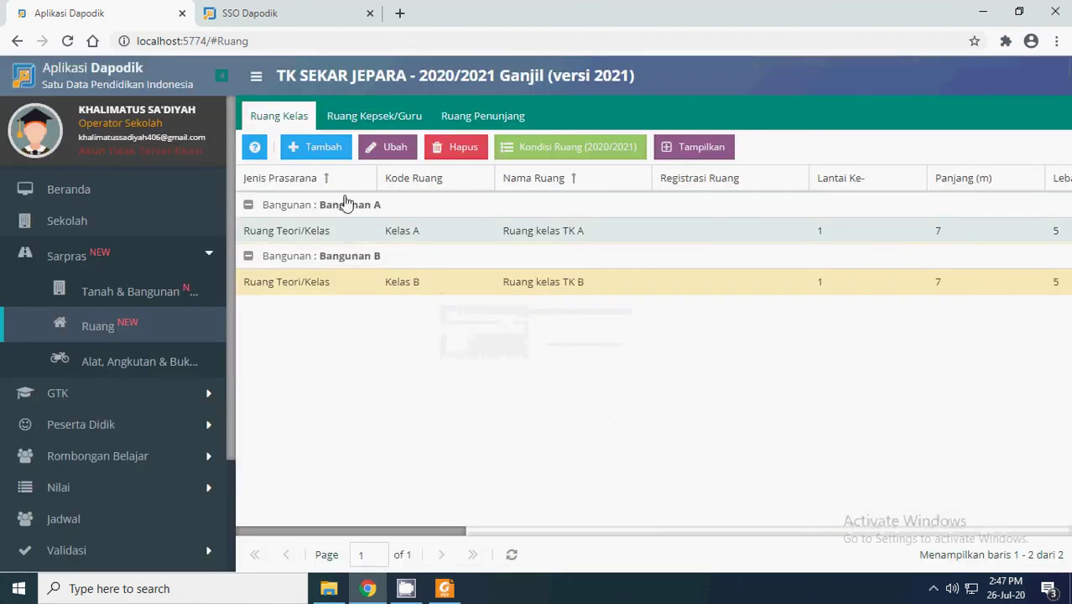
- Review how the classrooms are grouped under Bangunan A and Bangunan B by collapsing and re-expanding the groups
{"action": "left_click", "coordinate": [424, 231]}
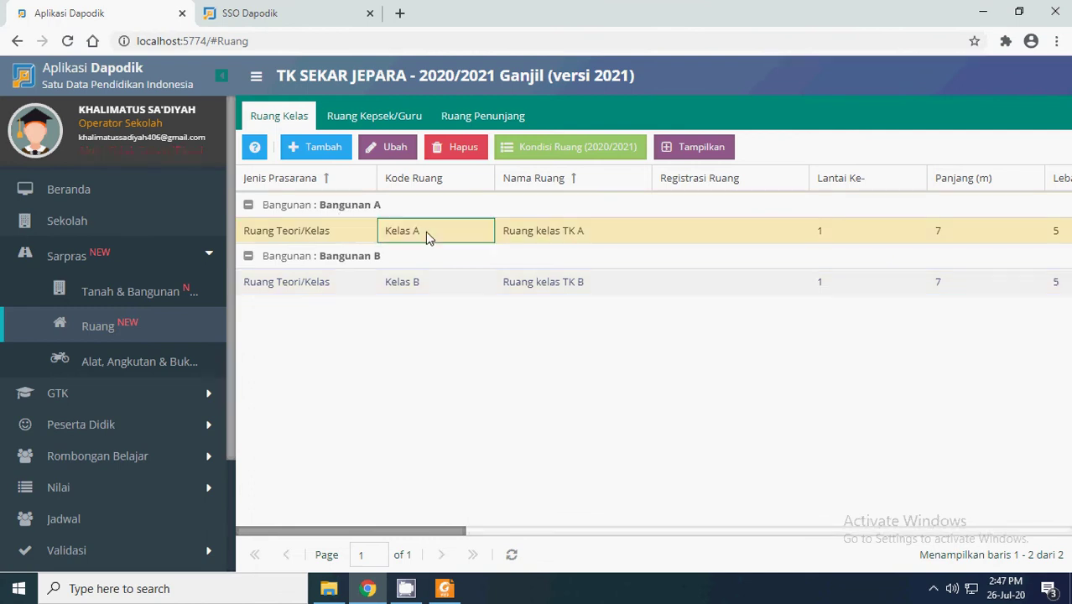
{"action": "left_click", "coordinate": [350, 206]}
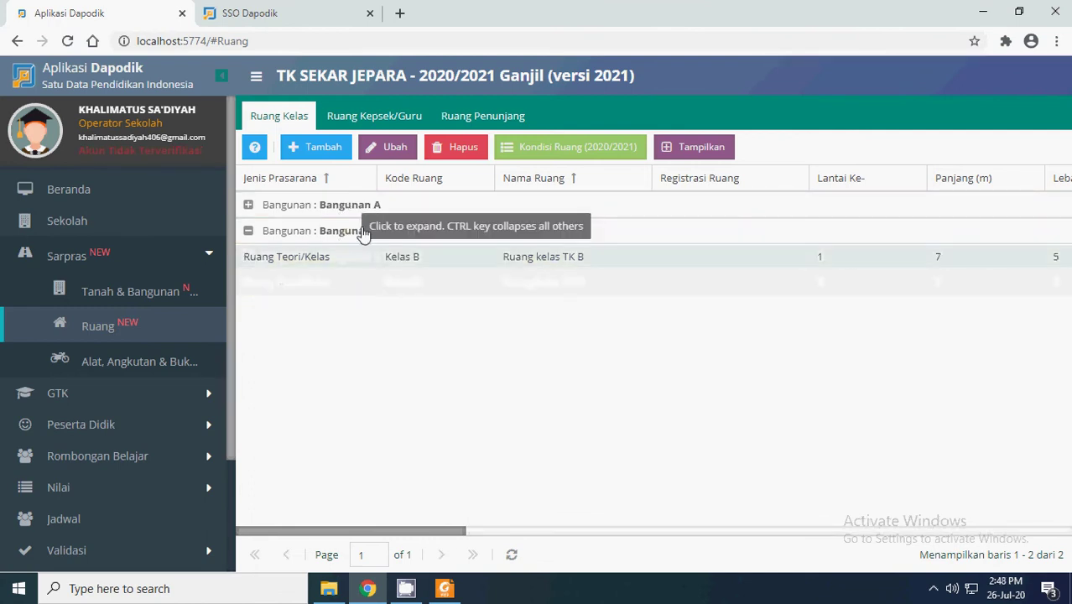
{"action": "left_click", "coordinate": [353, 232]}
{"action": "left_click", "coordinate": [247, 231]}
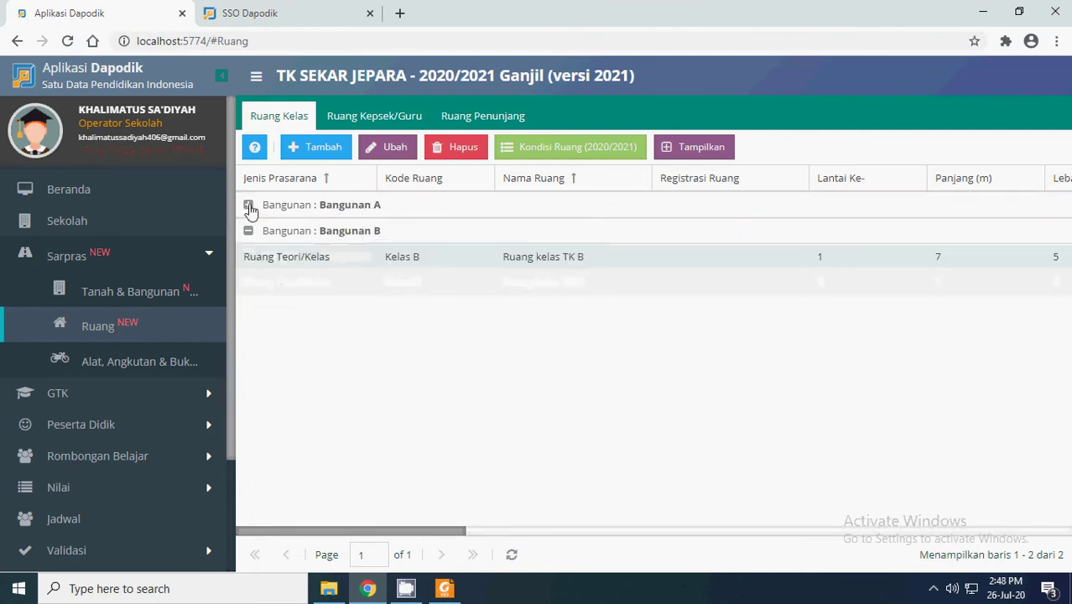
{"action": "left_click", "coordinate": [248, 206]}
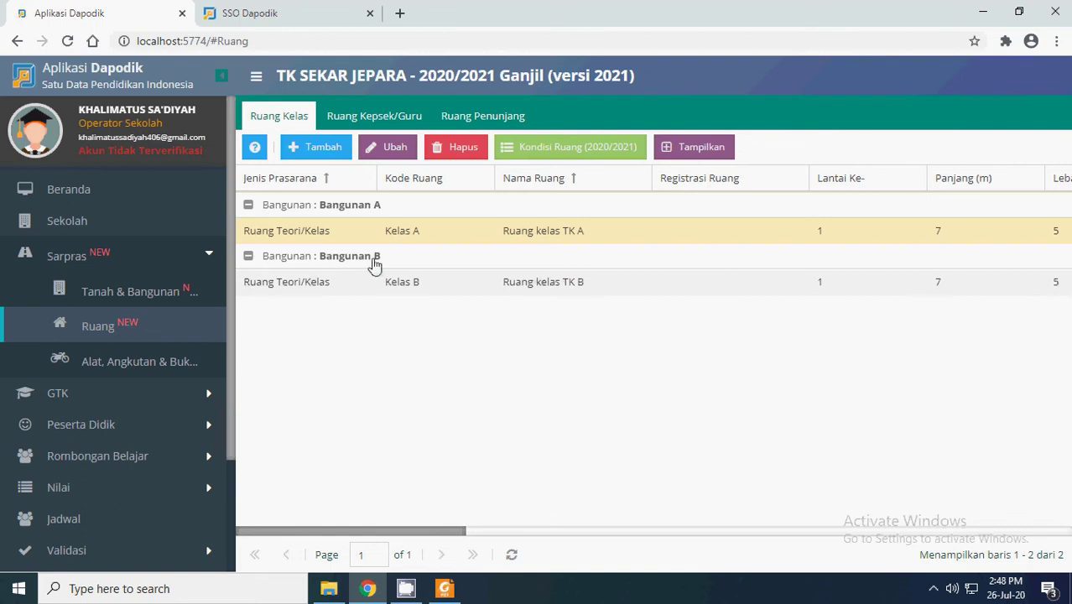
- Change the building of Ruang kelas TK B to Bangunan A and save the record
{"action": "left_click", "coordinate": [559, 285]}
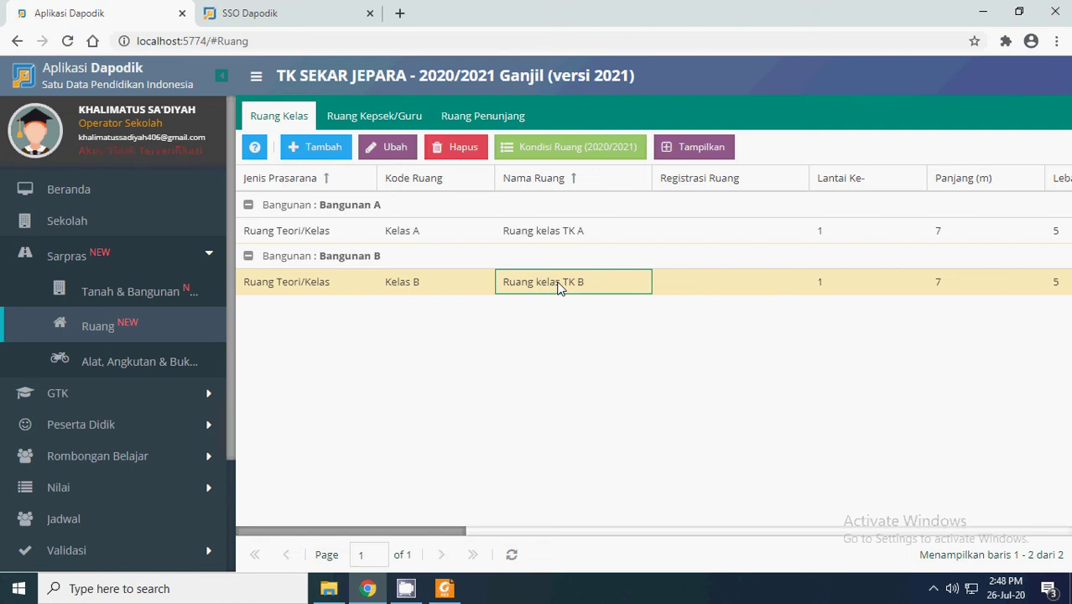
{"action": "left_click", "coordinate": [398, 286]}
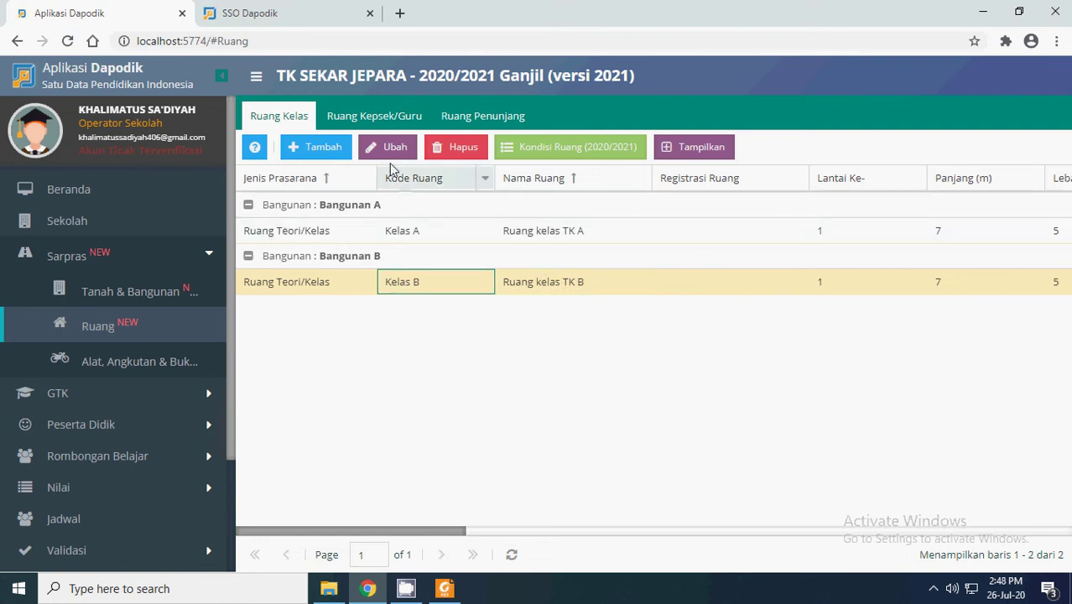
{"action": "left_click", "coordinate": [384, 145]}
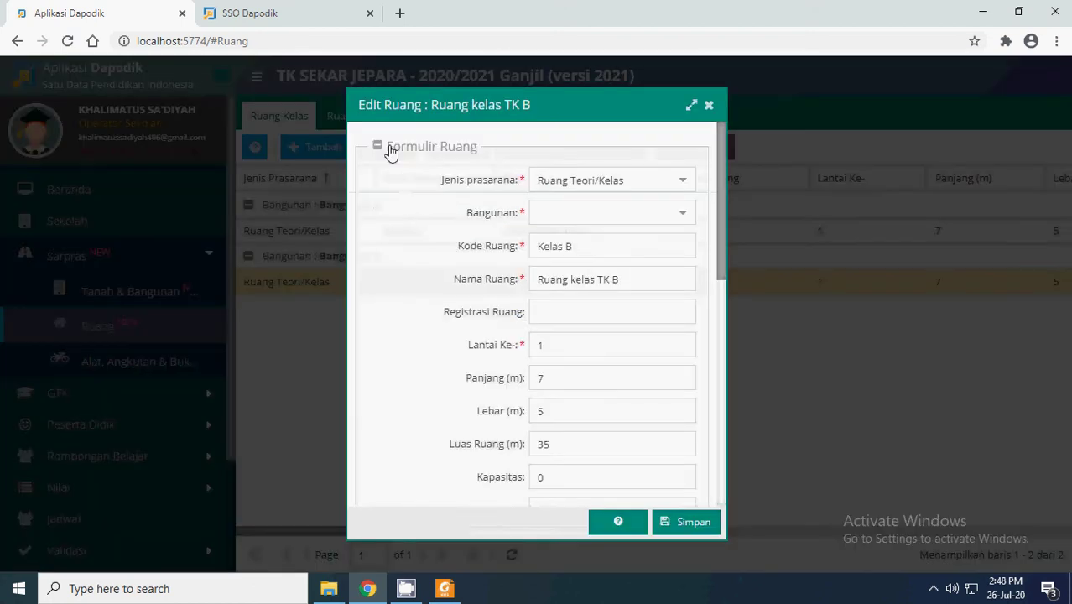
{"action": "left_click", "coordinate": [684, 217]}
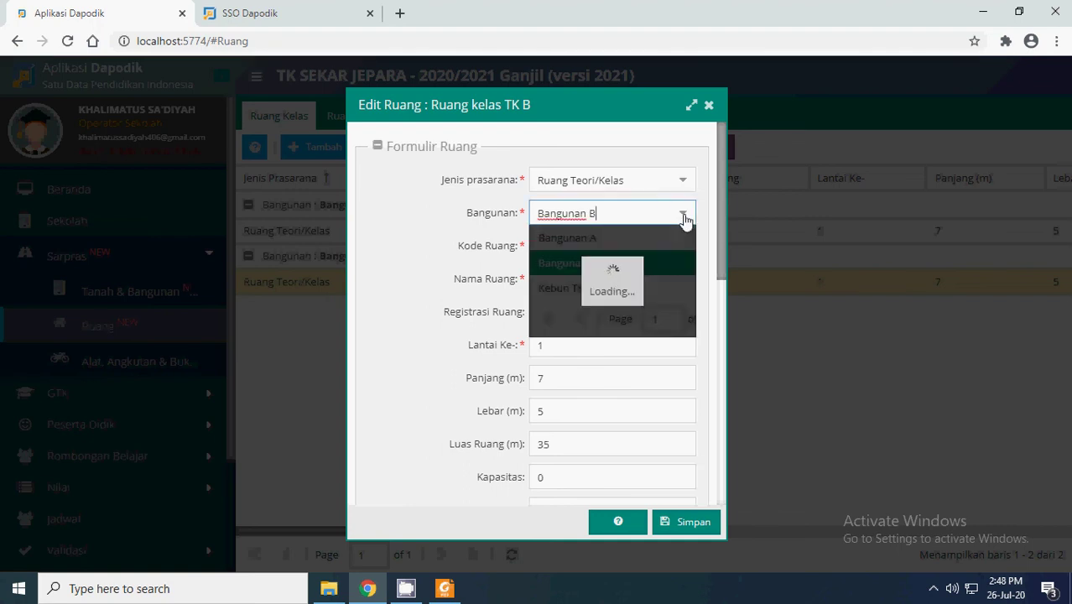
{"action": "left_click", "coordinate": [569, 239]}
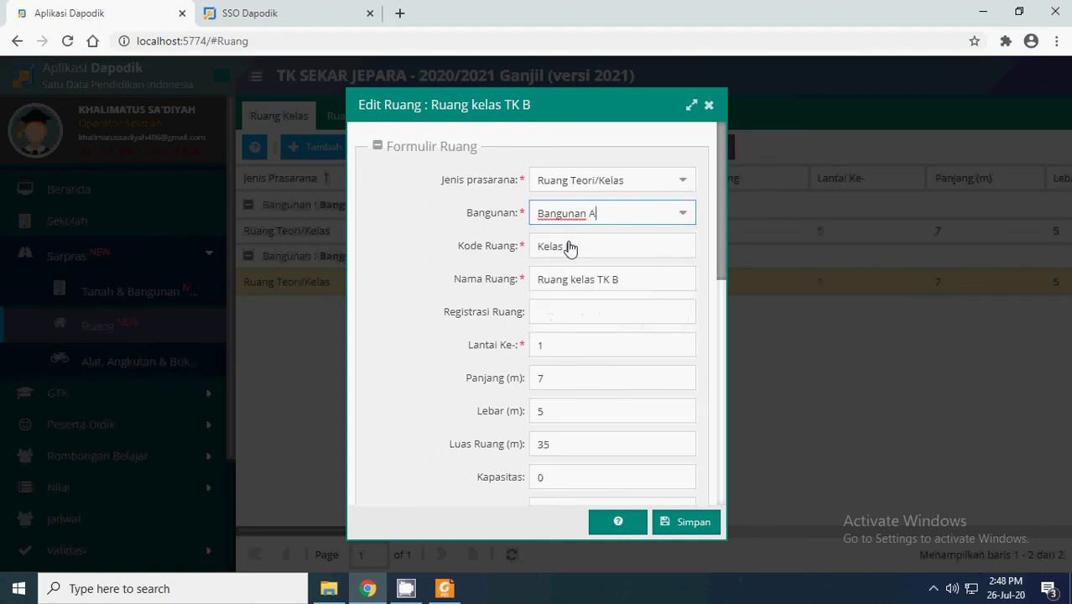
{"action": "left_click", "coordinate": [682, 521]}
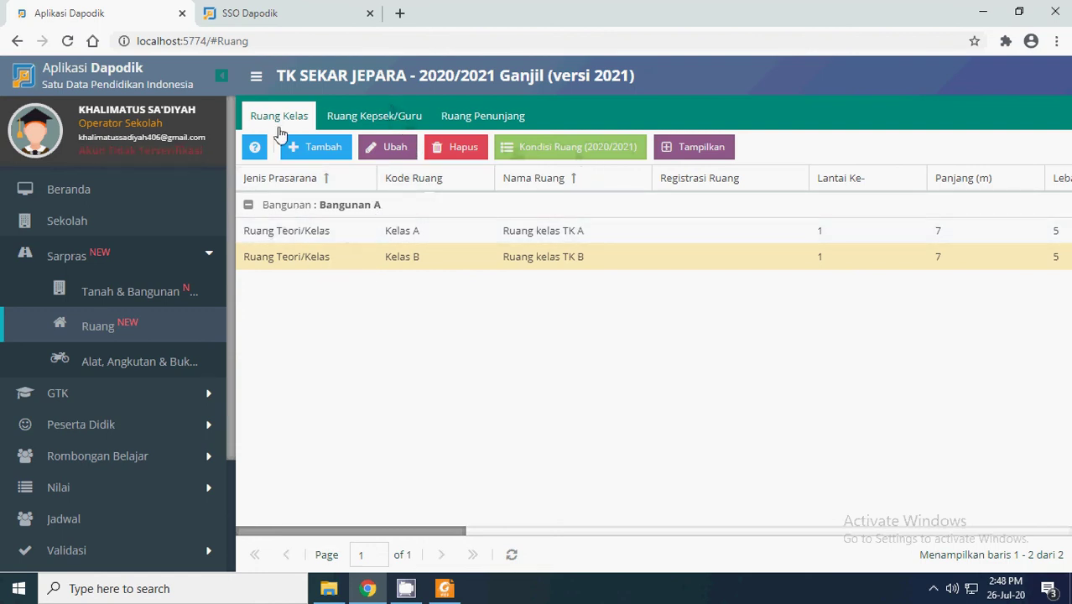
- Save the 2020/2021 room condition of Ruang kelas TK B with every damage percentage at 0
{"action": "left_click", "coordinate": [587, 149]}
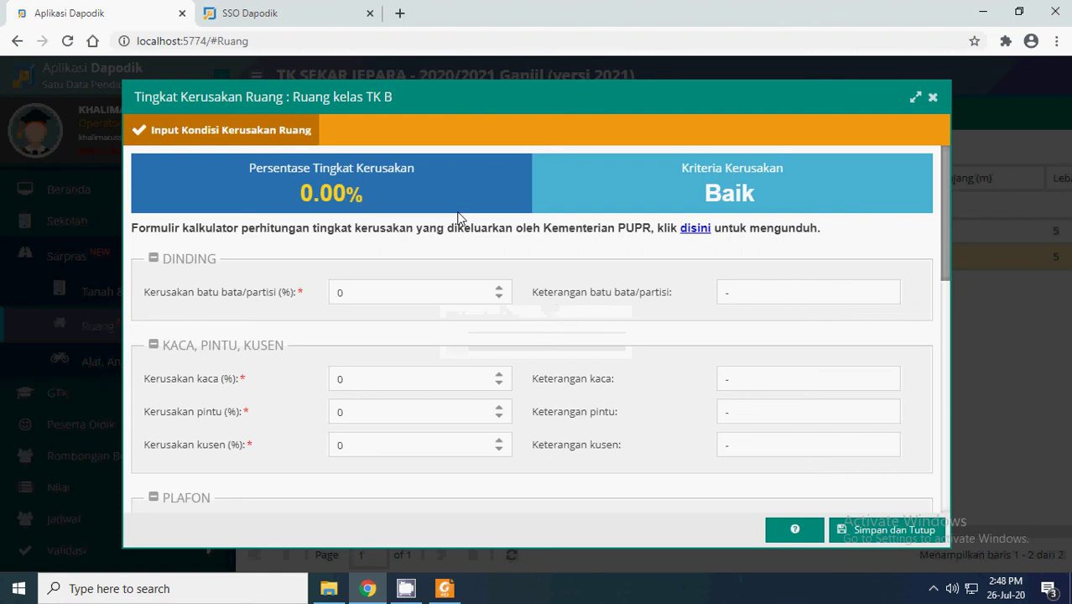
{"action": "scroll", "coordinate": [459, 218], "scroll_direction": "down", "scroll_amount": 5}
{"action": "scroll", "coordinate": [469, 292], "scroll_direction": "up", "scroll_amount": 5}
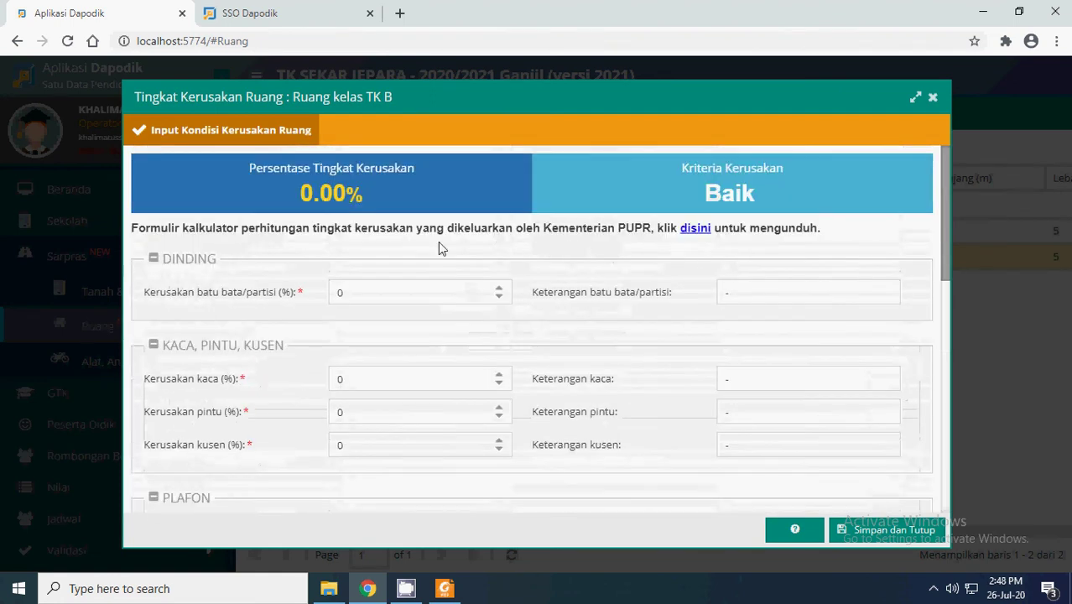
{"action": "scroll", "coordinate": [418, 249], "scroll_direction": "down", "scroll_amount": 8}
{"action": "scroll", "coordinate": [539, 342], "scroll_direction": "up", "scroll_amount": 1}
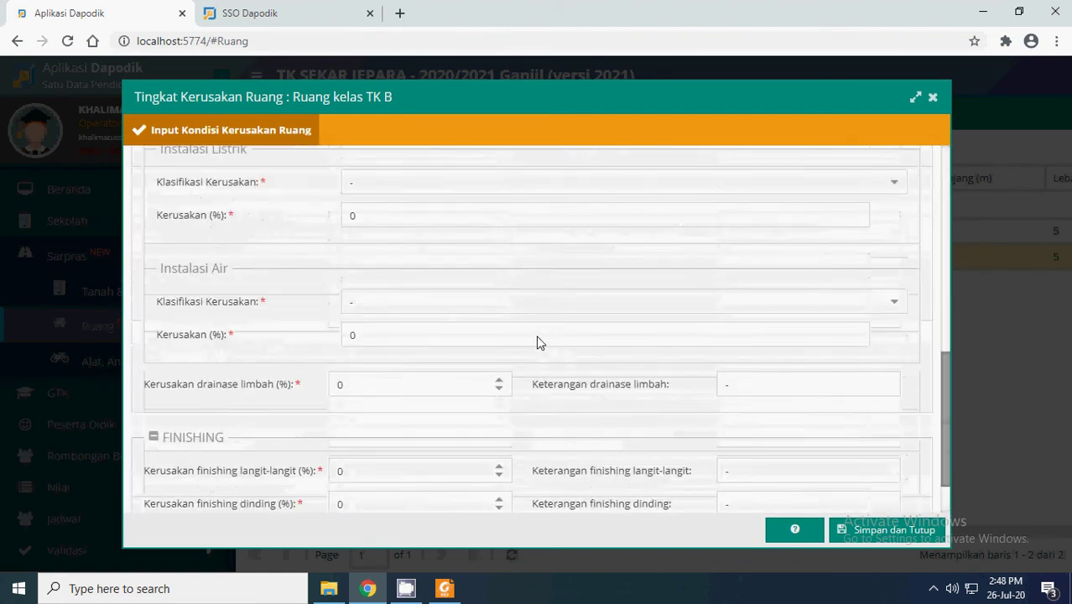
{"action": "scroll", "coordinate": [539, 342], "scroll_direction": "up", "scroll_amount": 7}
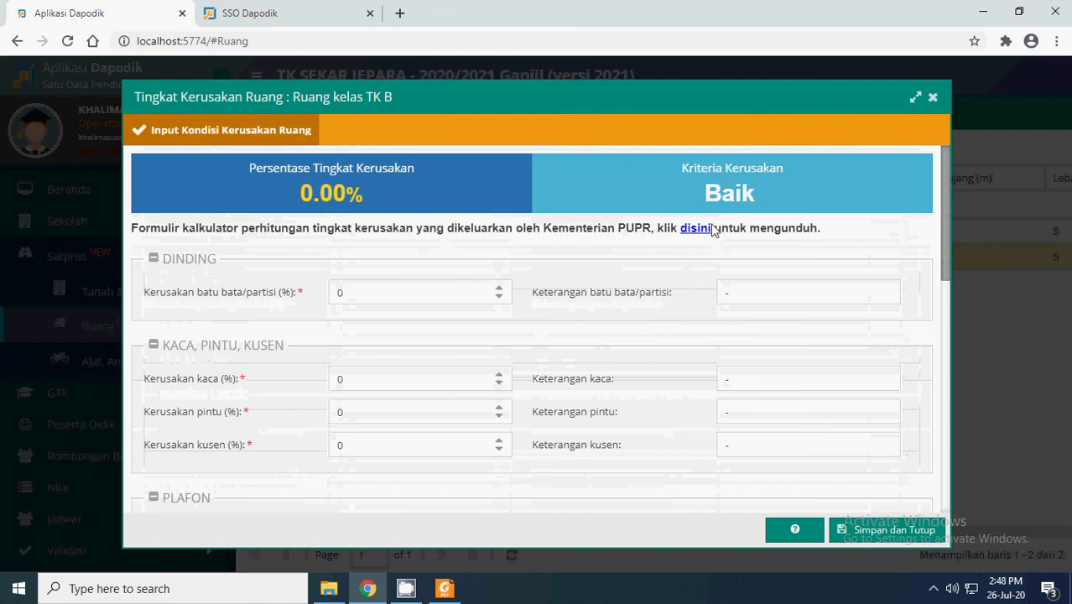
{"action": "scroll", "coordinate": [414, 278], "scroll_direction": "down", "scroll_amount": 8}
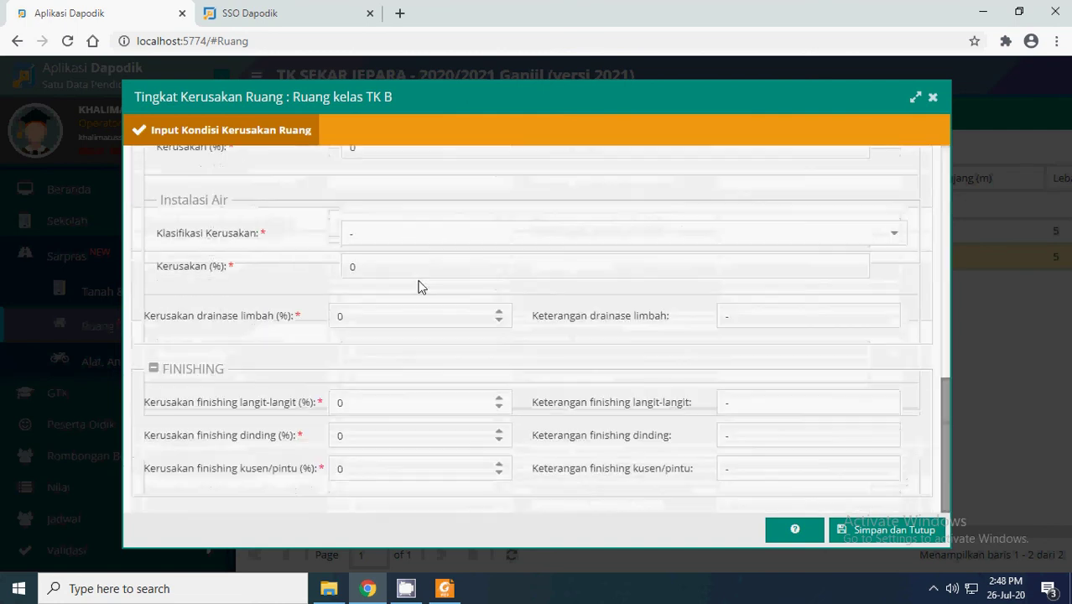
{"action": "left_click", "coordinate": [861, 532]}
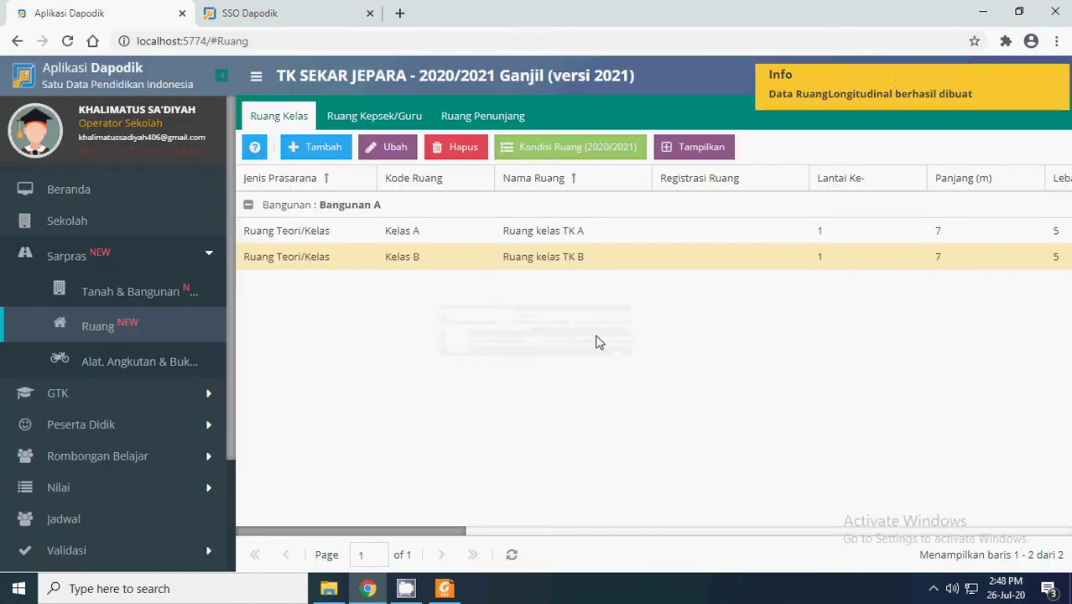
- Save the 2020/2021 room condition of Ruang kelas TK A
{"action": "left_click", "coordinate": [546, 233]}
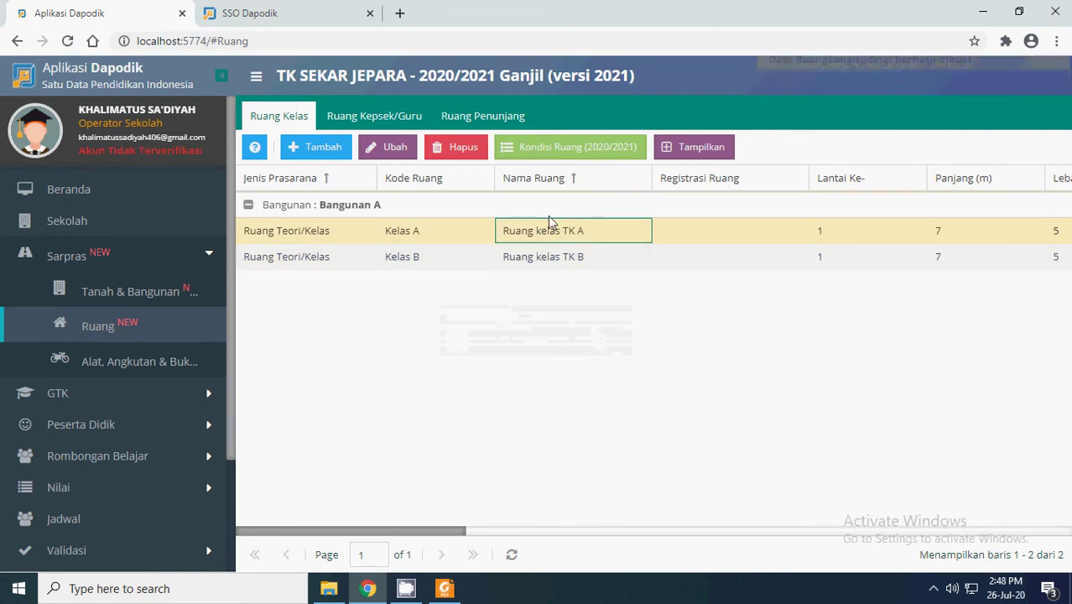
{"action": "left_click", "coordinate": [575, 149]}
{"action": "left_click", "coordinate": [866, 531]}
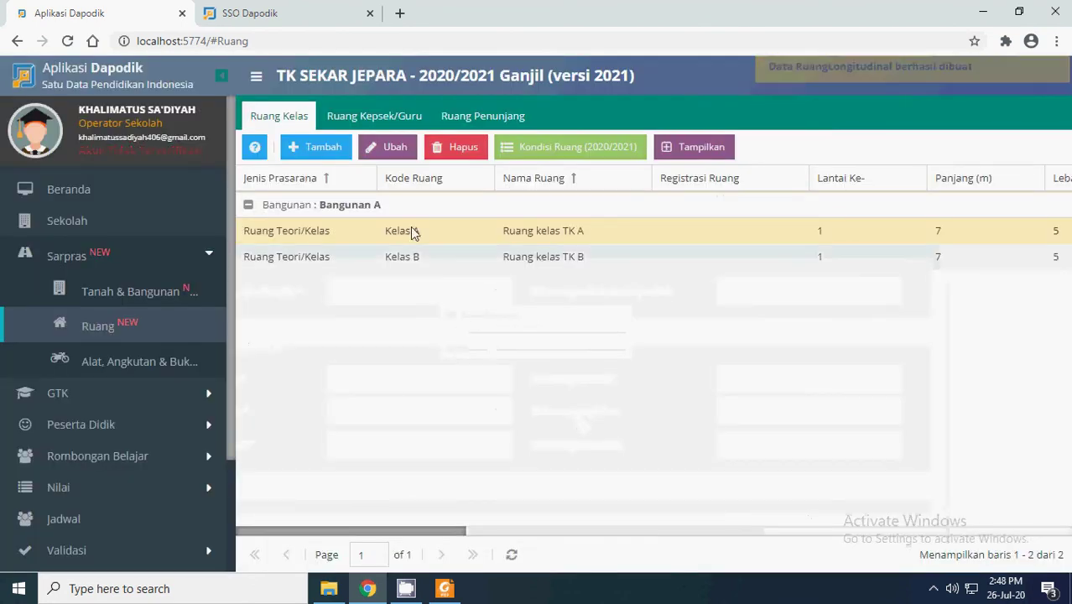
- Show the principal's and teachers' rooms listed under Bangunan A in the Ruang Kepsek/Guru category
{"action": "left_click", "coordinate": [379, 119]}
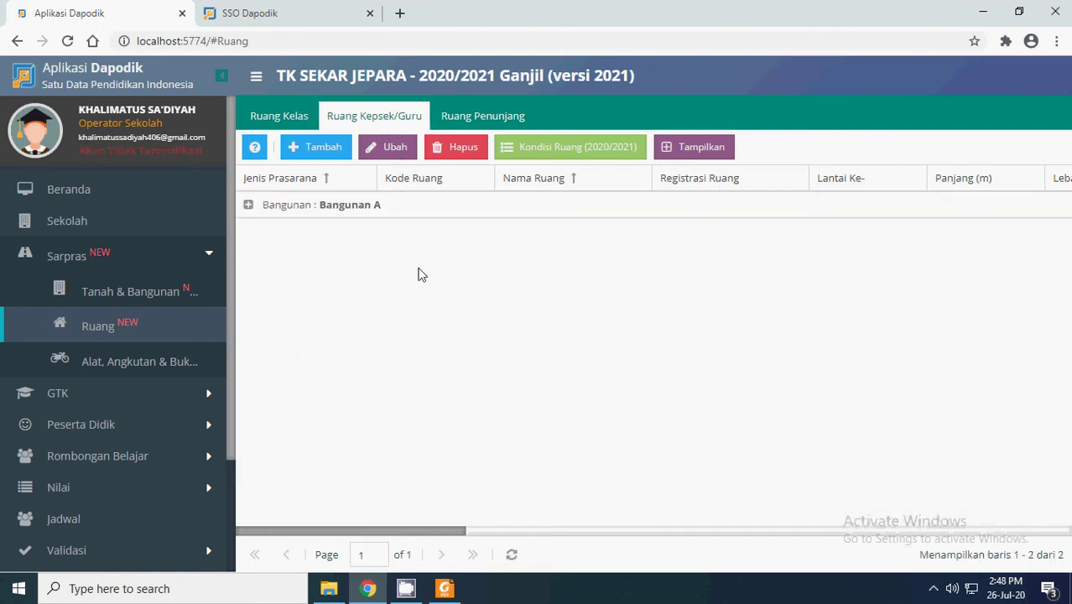
{"action": "left_click", "coordinate": [249, 207]}
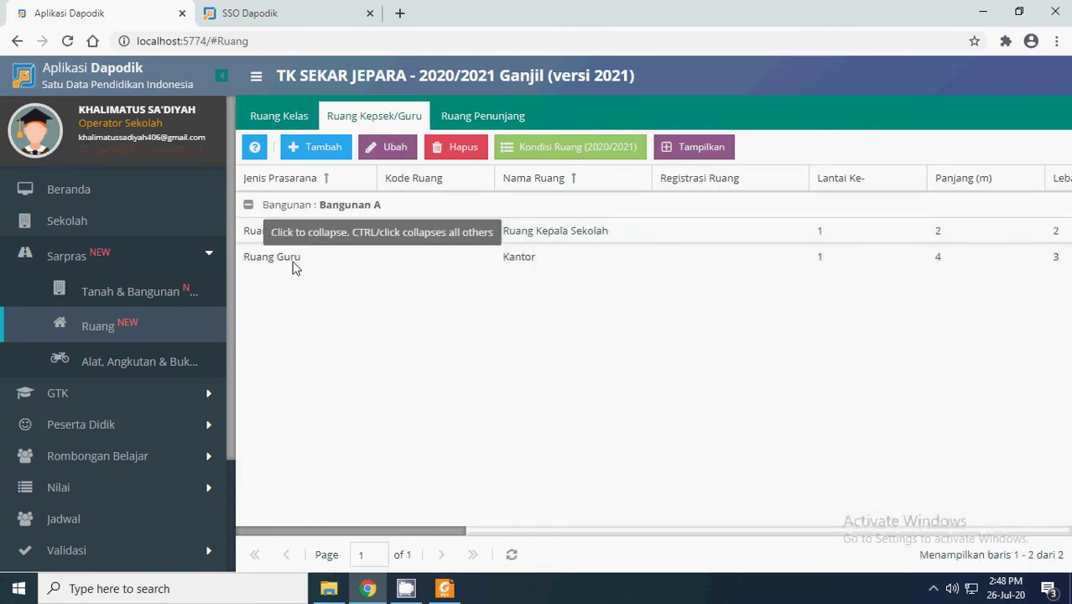
{"action": "left_click", "coordinate": [296, 235]}
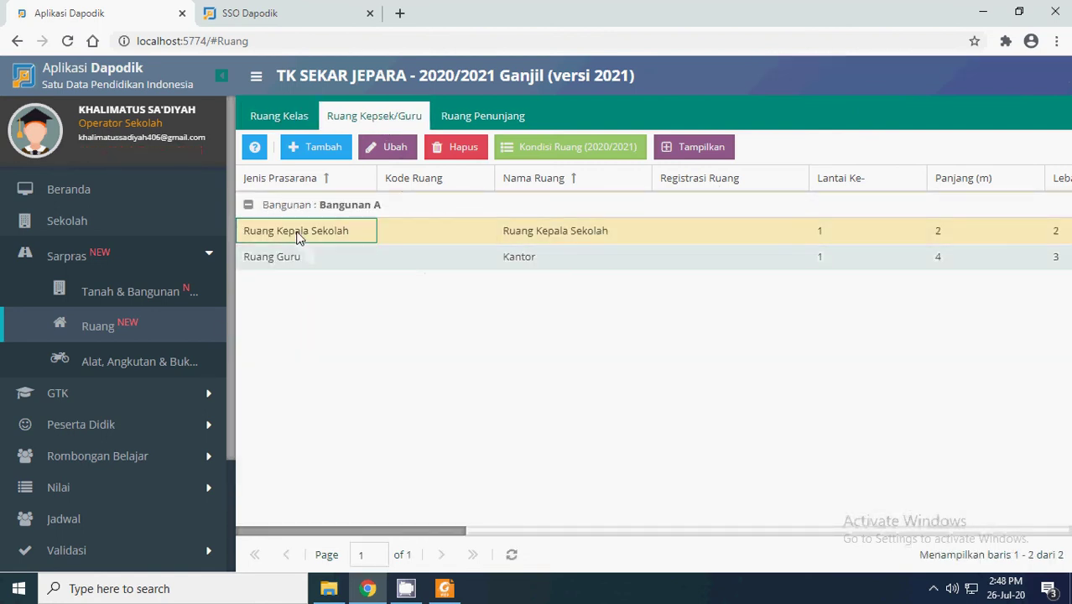
{"action": "left_click", "coordinate": [334, 210]}
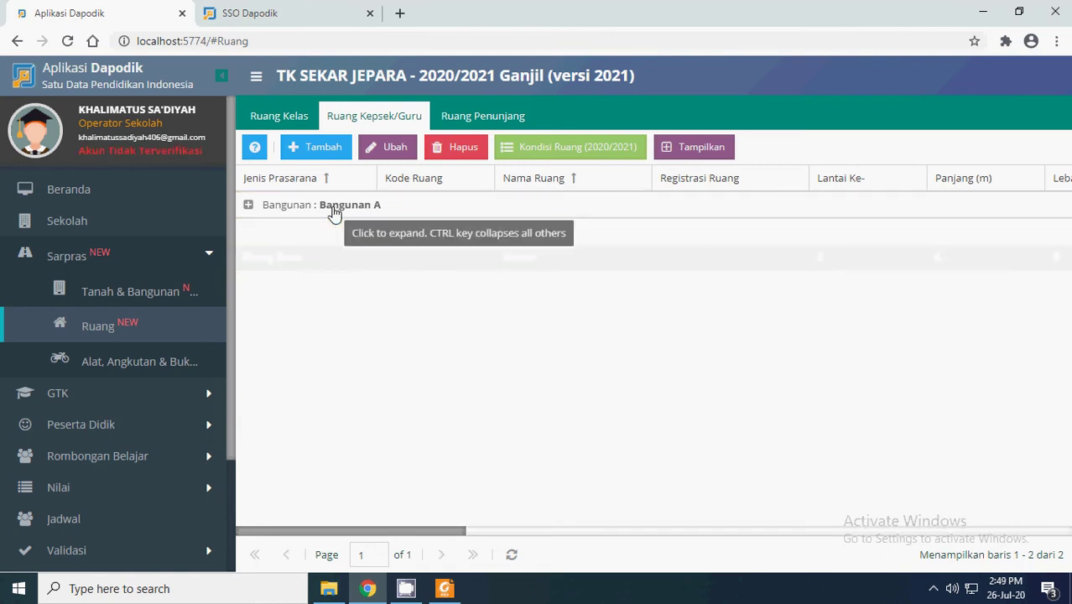
{"action": "left_click", "coordinate": [249, 207]}
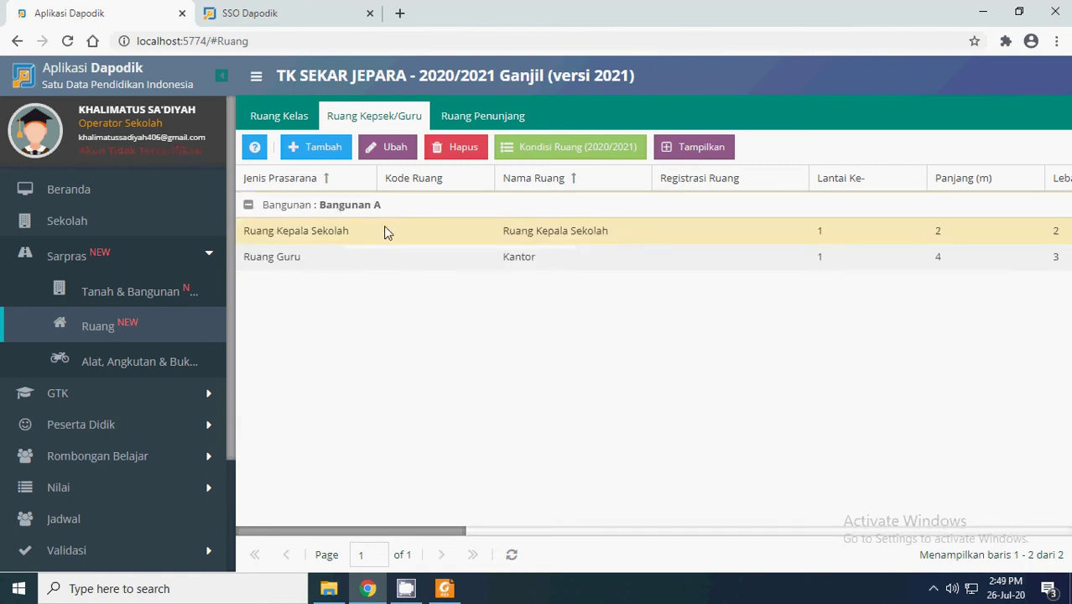
- Assign Ruang Kepala Sekolah to Bangunan B, set its Kode Ruang to R Kepsek, and save the record
{"action": "left_click", "coordinate": [335, 241]}
{"action": "left_click", "coordinate": [381, 147]}
{"action": "left_click", "coordinate": [683, 218]}
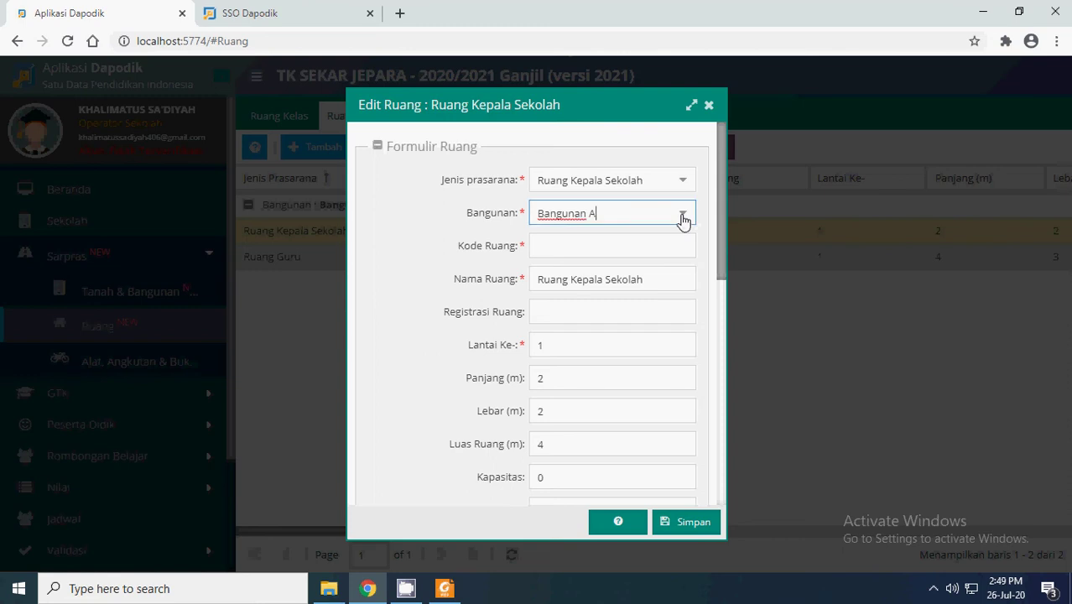
{"action": "left_click", "coordinate": [683, 218]}
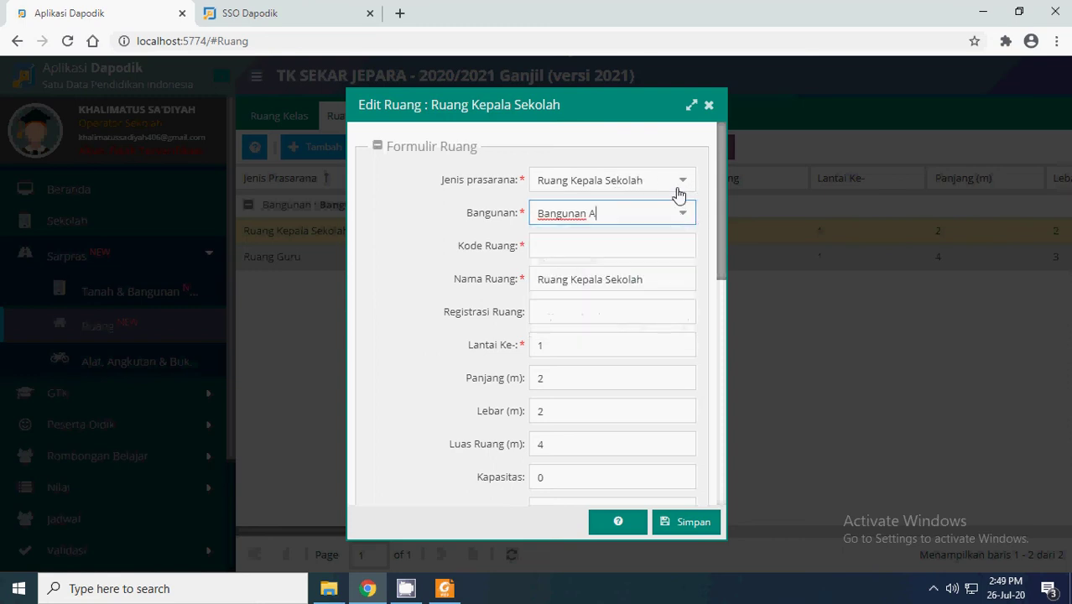
{"action": "left_click", "coordinate": [679, 189]}
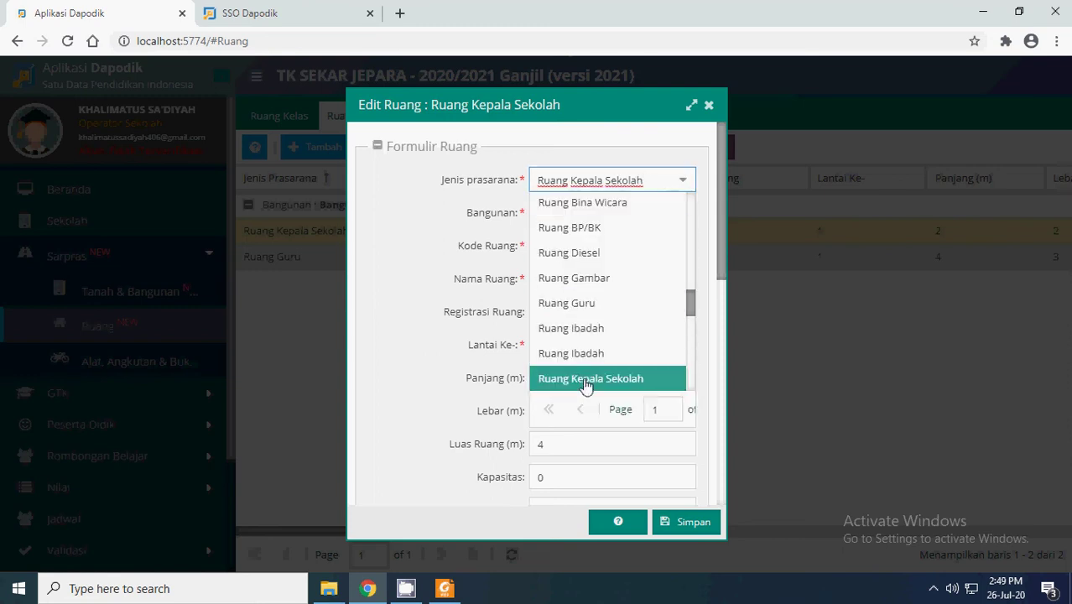
{"action": "left_click", "coordinate": [585, 382]}
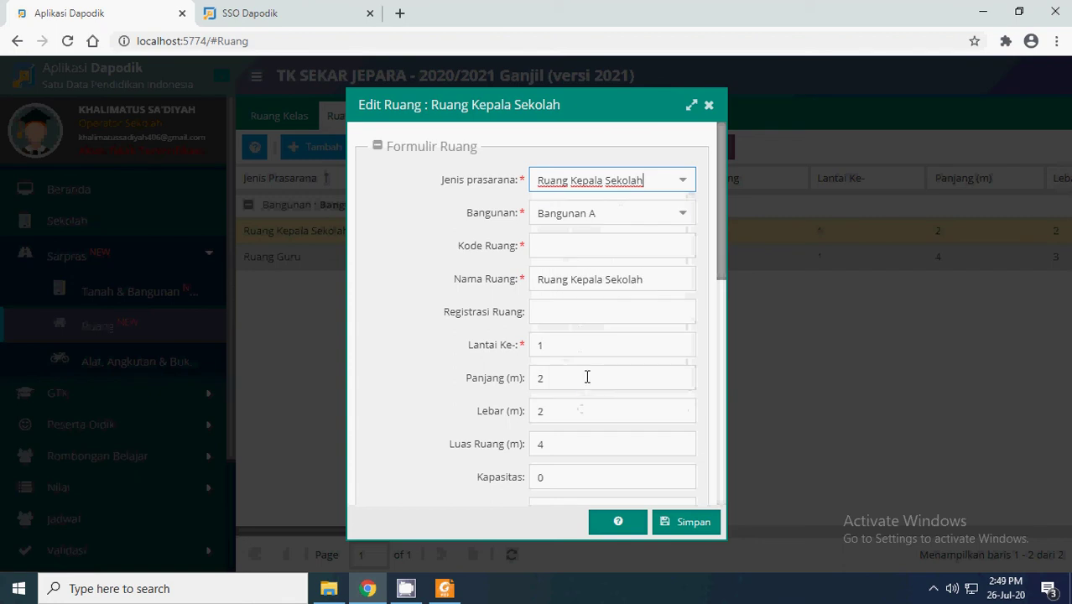
{"action": "left_click", "coordinate": [680, 217]}
{"action": "left_click", "coordinate": [577, 269]}
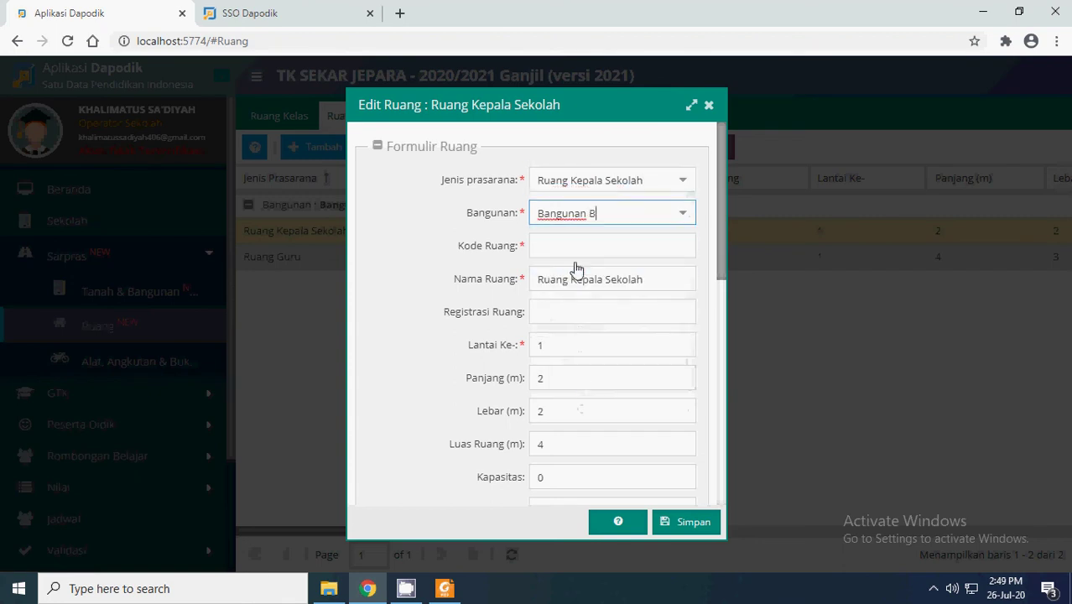
{"action": "left_click", "coordinate": [568, 247]}
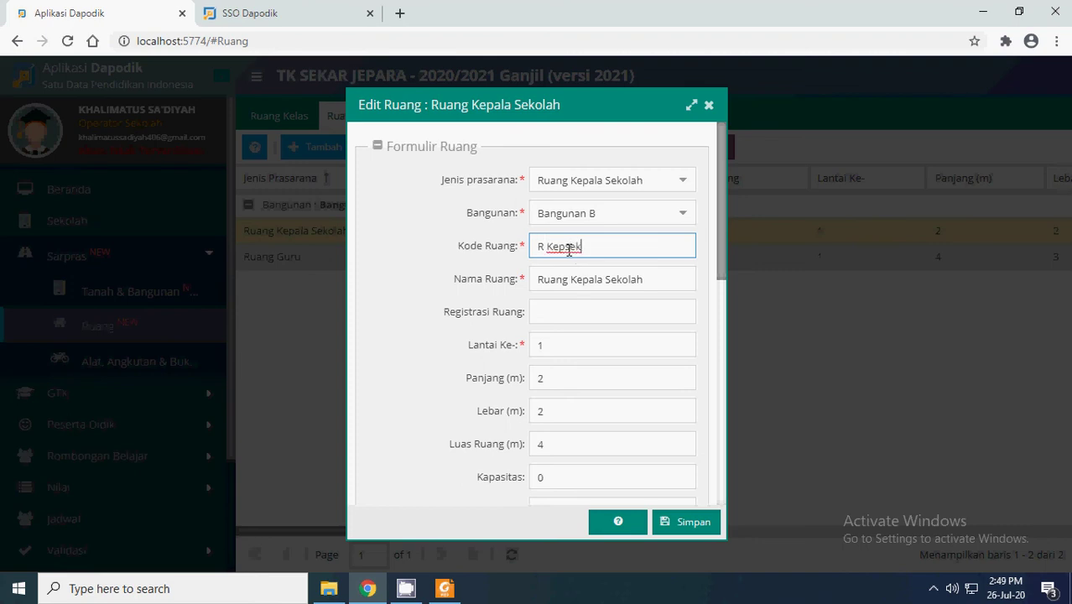
{"action": "scroll", "coordinate": [683, 327], "scroll_direction": "down", "scroll_amount": 4}
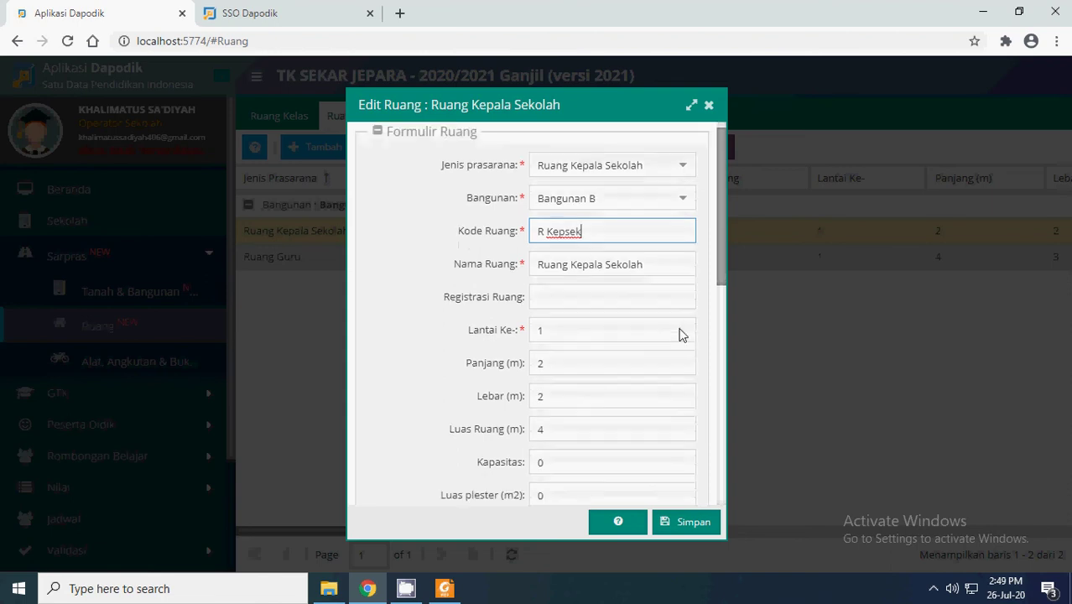
{"action": "scroll", "coordinate": [641, 308], "scroll_direction": "up", "scroll_amount": 5}
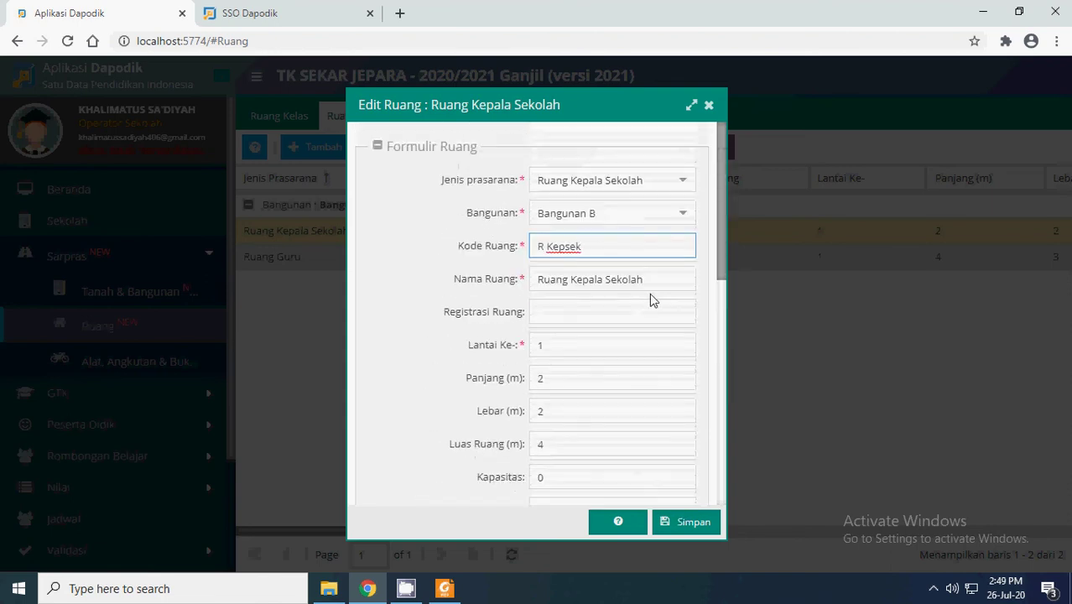
{"action": "left_click", "coordinate": [688, 522]}
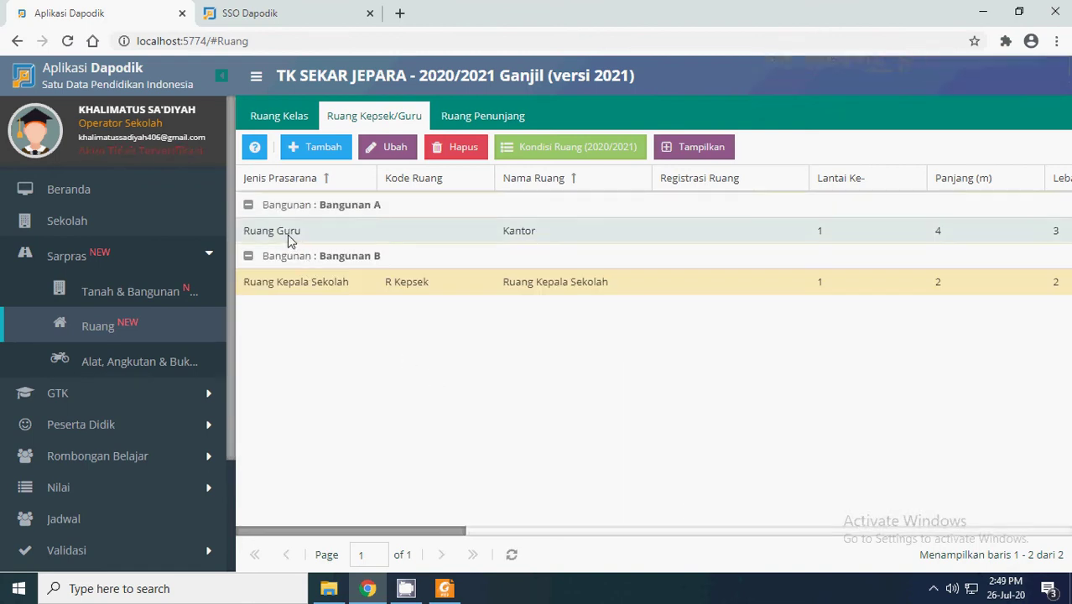
- Assign the Ruang Guru named Kantor to Bangunan B, set its Kode Ruang to R Guru, and save the record
{"action": "left_click", "coordinate": [289, 234]}
{"action": "left_click", "coordinate": [393, 148]}
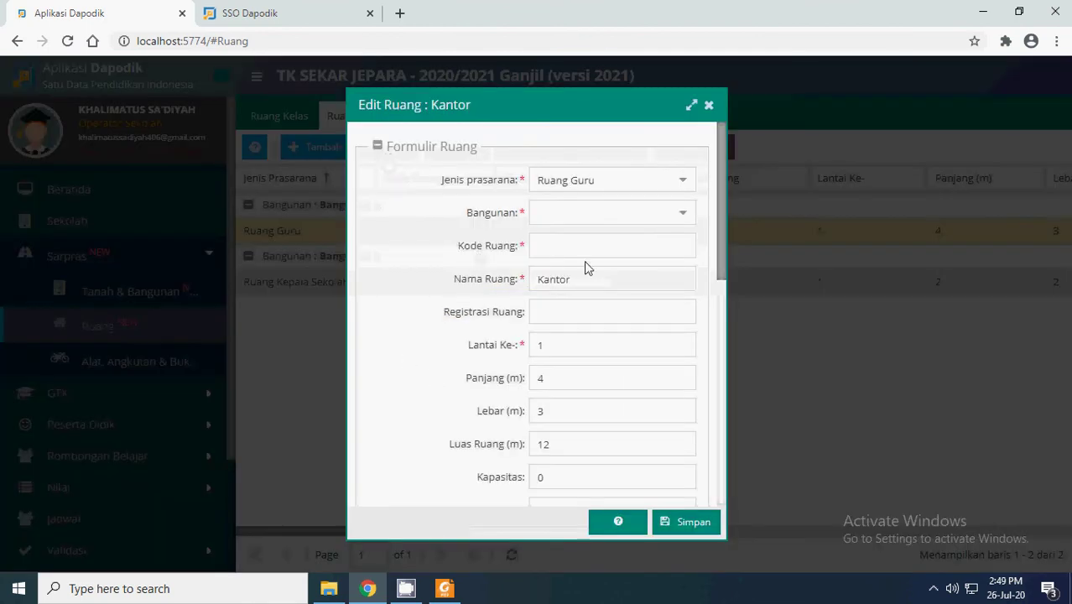
{"action": "left_click", "coordinate": [684, 217]}
{"action": "left_click", "coordinate": [568, 259]}
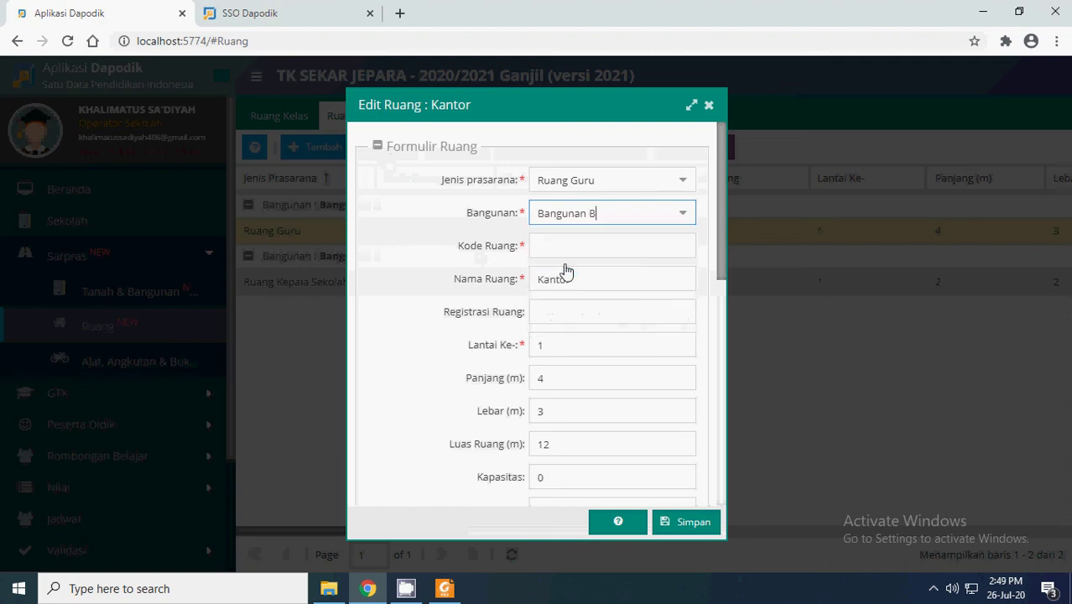
{"action": "left_click", "coordinate": [563, 241]}
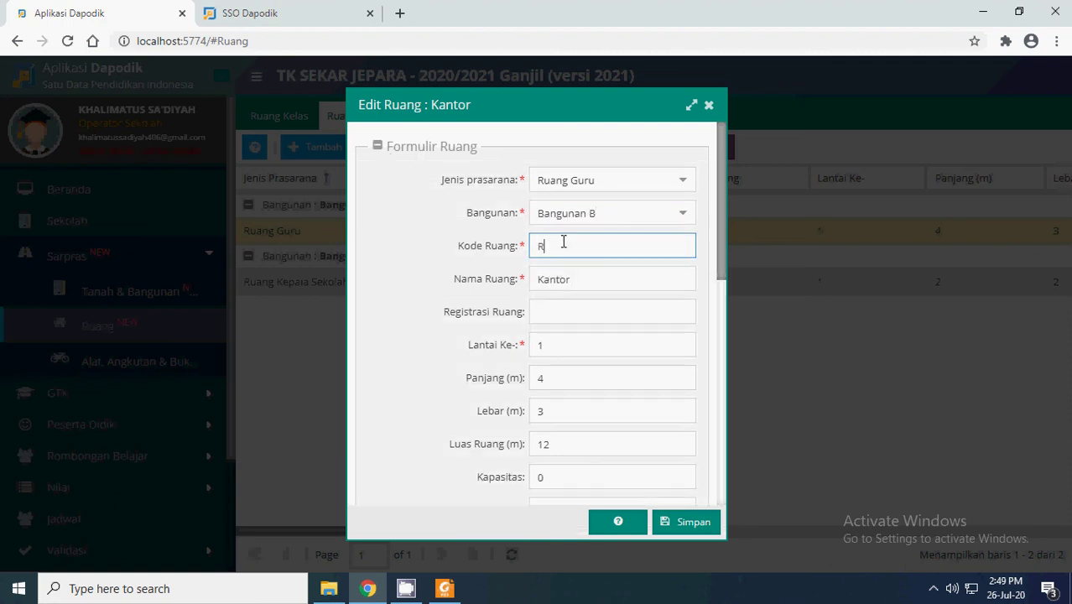
{"action": "left_click", "coordinate": [589, 279]}
{"action": "scroll", "coordinate": [623, 324], "scroll_direction": "down", "scroll_amount": 6}
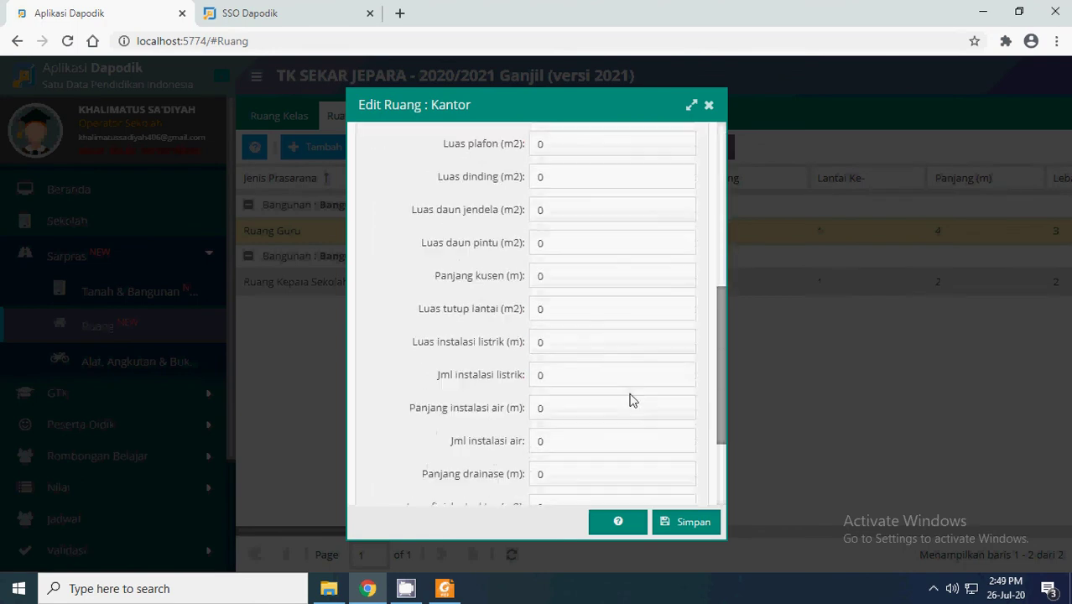
{"action": "scroll", "coordinate": [600, 316], "scroll_direction": "up", "scroll_amount": 6}
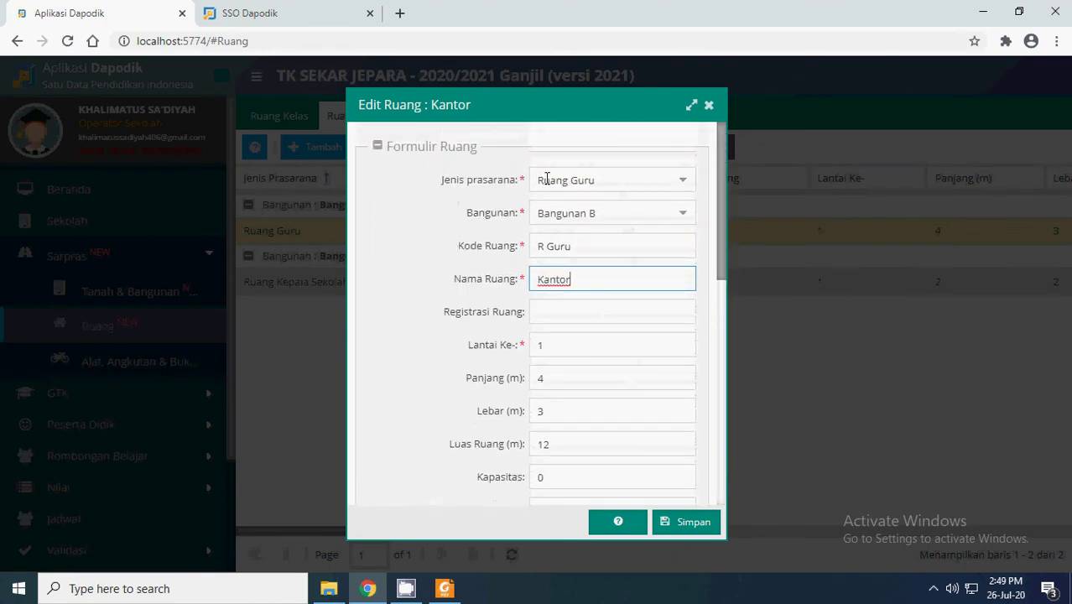
{"action": "left_click", "coordinate": [693, 522]}
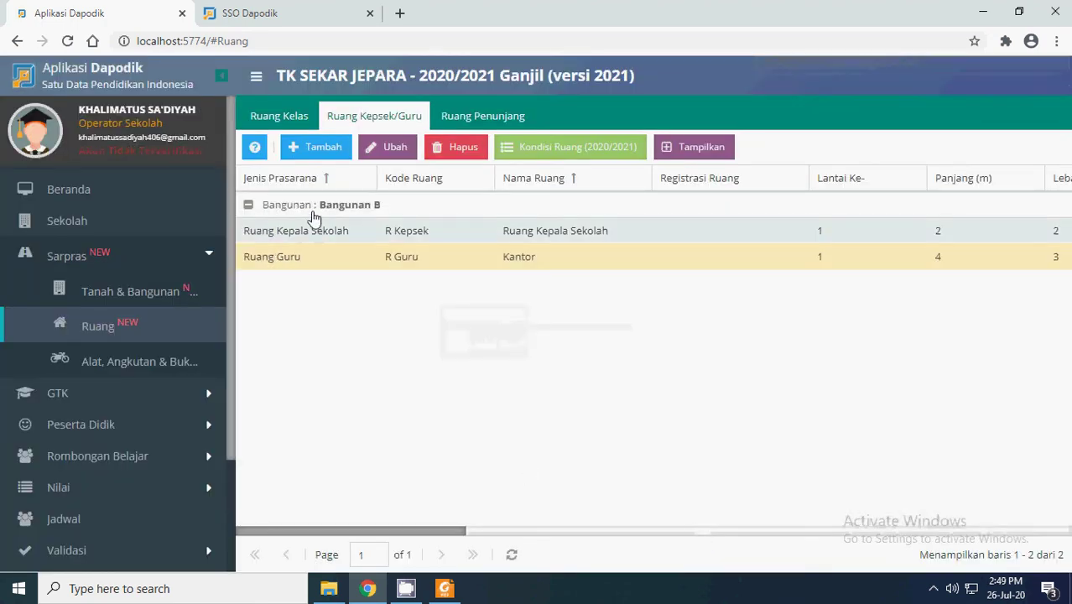
- Review the classroom and Kepsek/Guru lists, and show the Ruang Penunjang rooms grouped under Bangunan A
{"action": "left_click", "coordinate": [269, 114]}
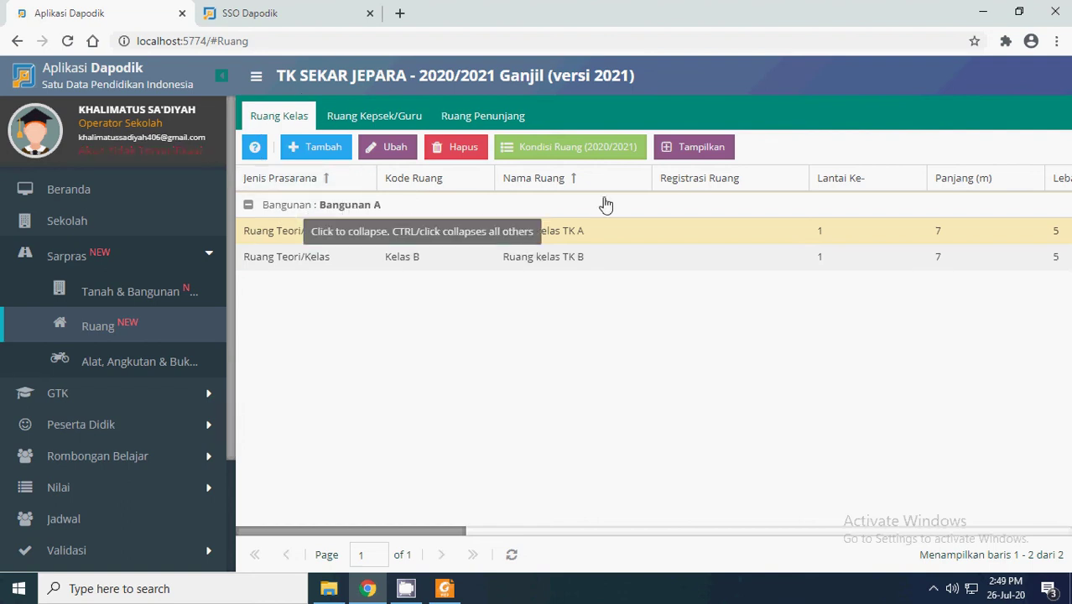
{"action": "left_click", "coordinate": [386, 119]}
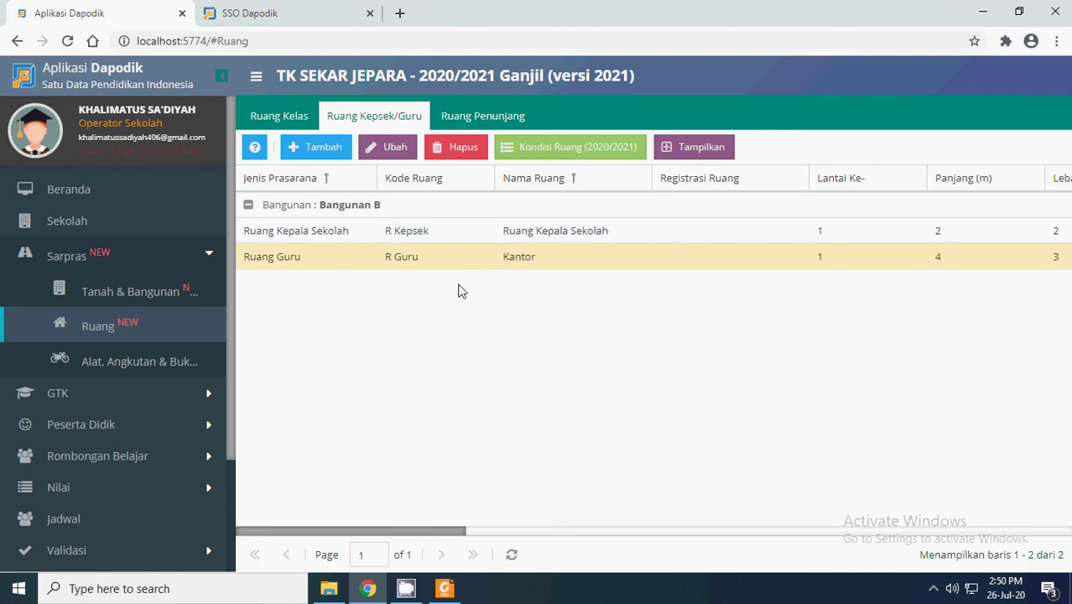
{"action": "left_click", "coordinate": [504, 118]}
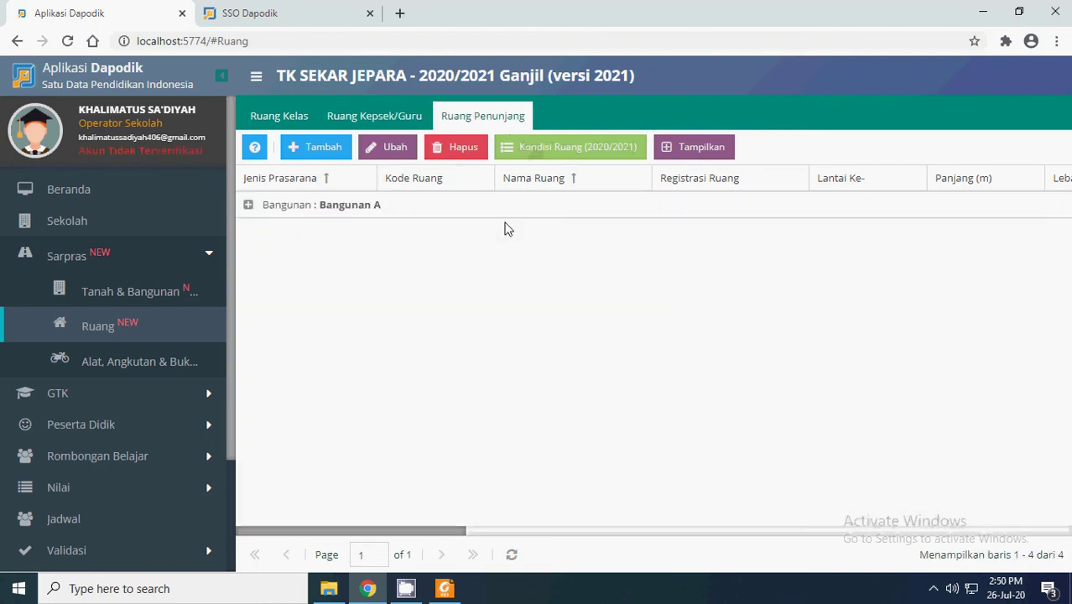
{"action": "left_click", "coordinate": [248, 205]}
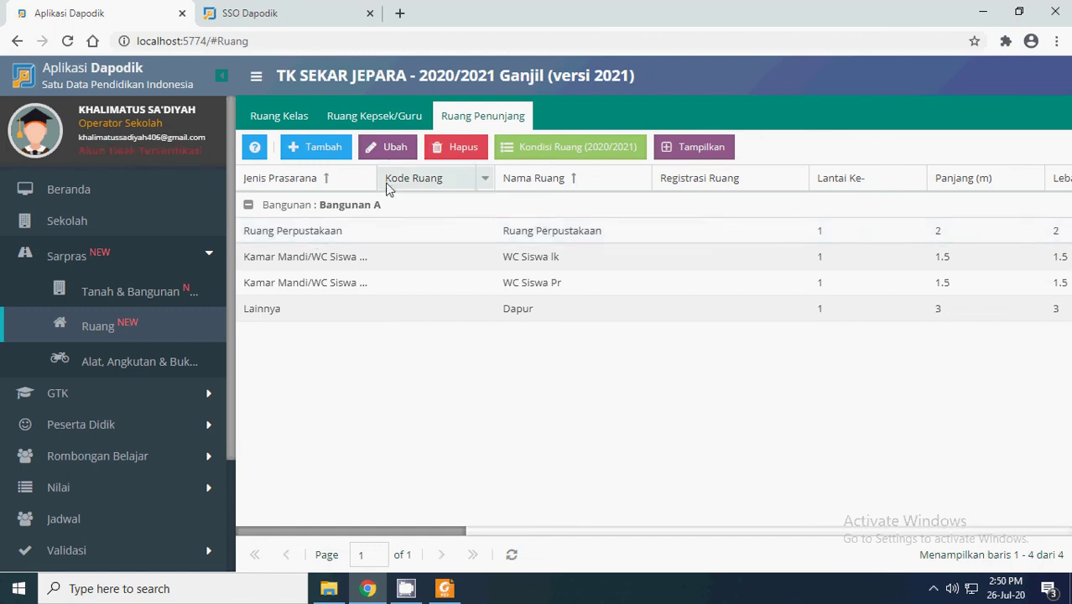
{"action": "left_click", "coordinate": [310, 233]}
{"action": "left_click", "coordinate": [384, 148]}
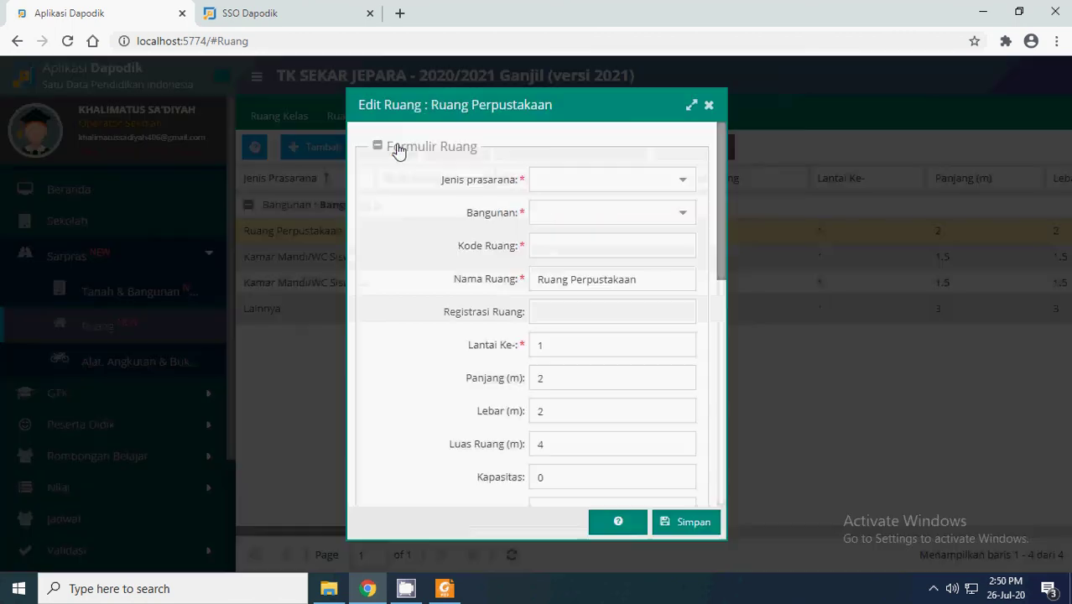
{"action": "left_click", "coordinate": [683, 180]}
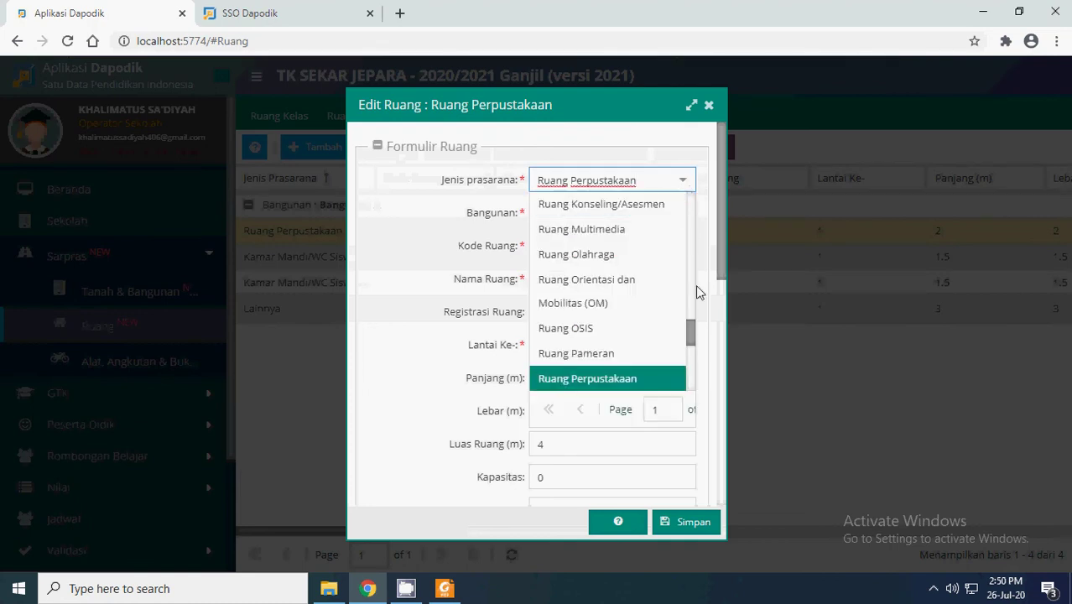
{"action": "mouse_move", "coordinate": [690, 337]}
{"action": "left_mouse_down"}
{"action": "mouse_move", "coordinate": [689, 210]}
{"action": "mouse_move", "coordinate": [691, 369]}
{"action": "mouse_move", "coordinate": [692, 350]}
{"action": "left_mouse_up"}
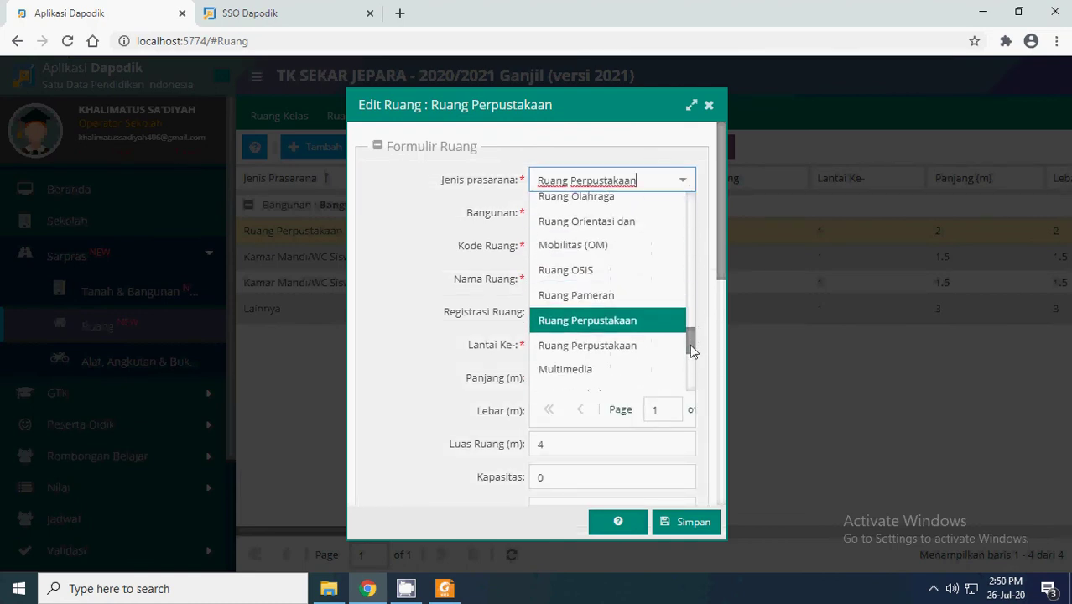
{"action": "left_click", "coordinate": [587, 319]}
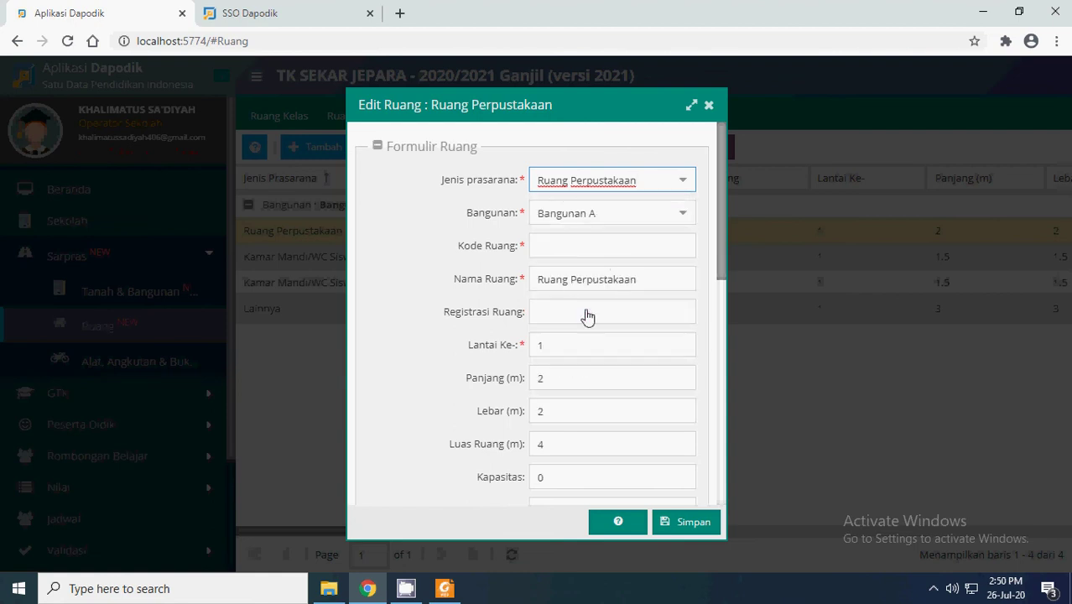
{"action": "left_click", "coordinate": [708, 106]}
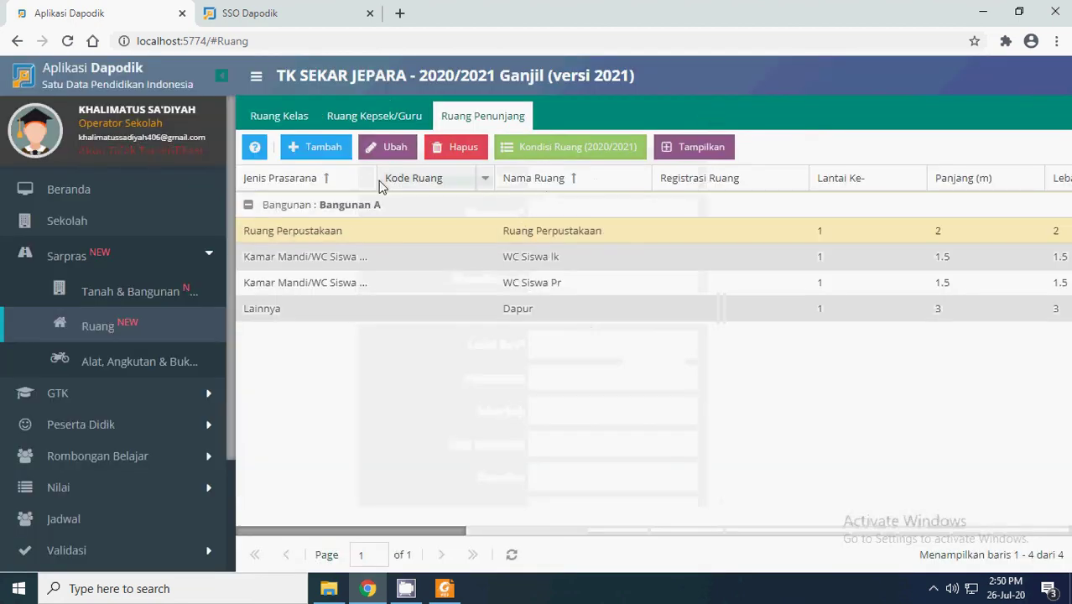
- Set the Kode Ruang of Ruang Perpustakaan to R Perpus and save the record
{"action": "left_click", "coordinate": [333, 235]}
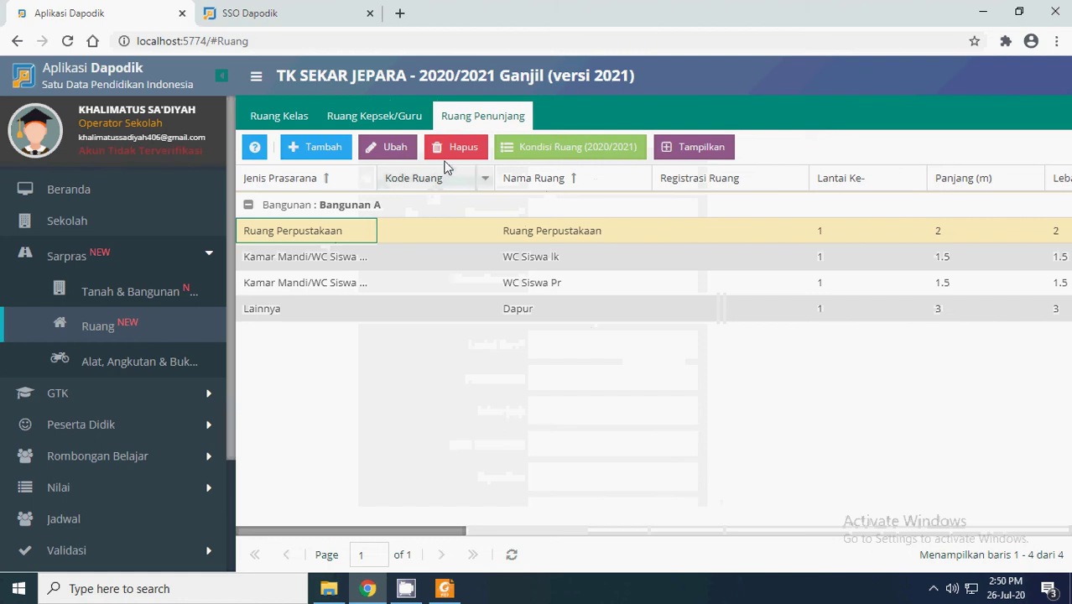
{"action": "left_click", "coordinate": [384, 148]}
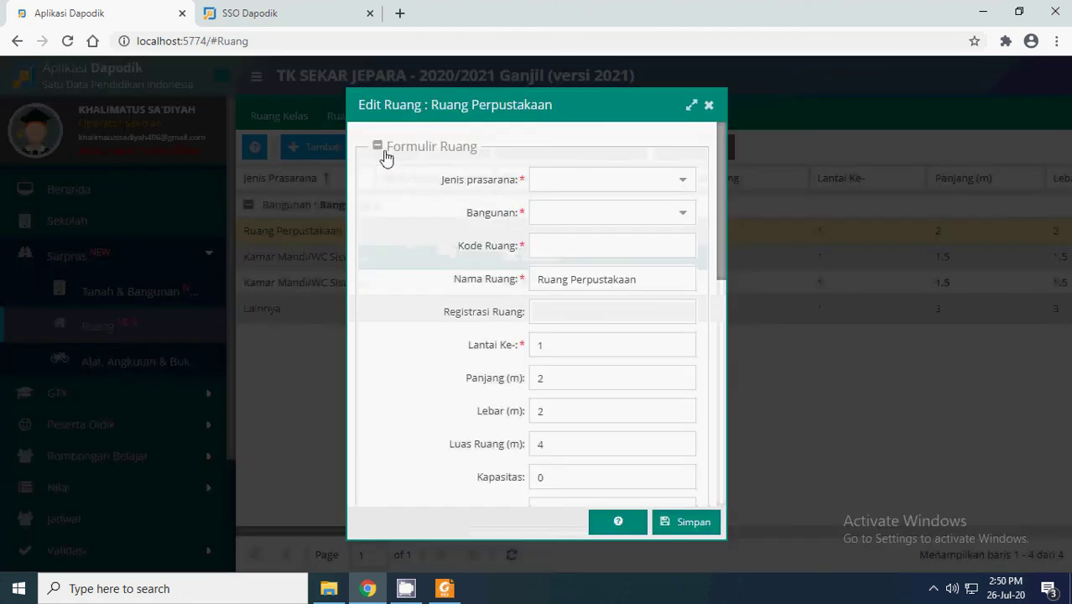
{"action": "left_click", "coordinate": [570, 242]}
{"action": "type", "text": "R Perpus"}
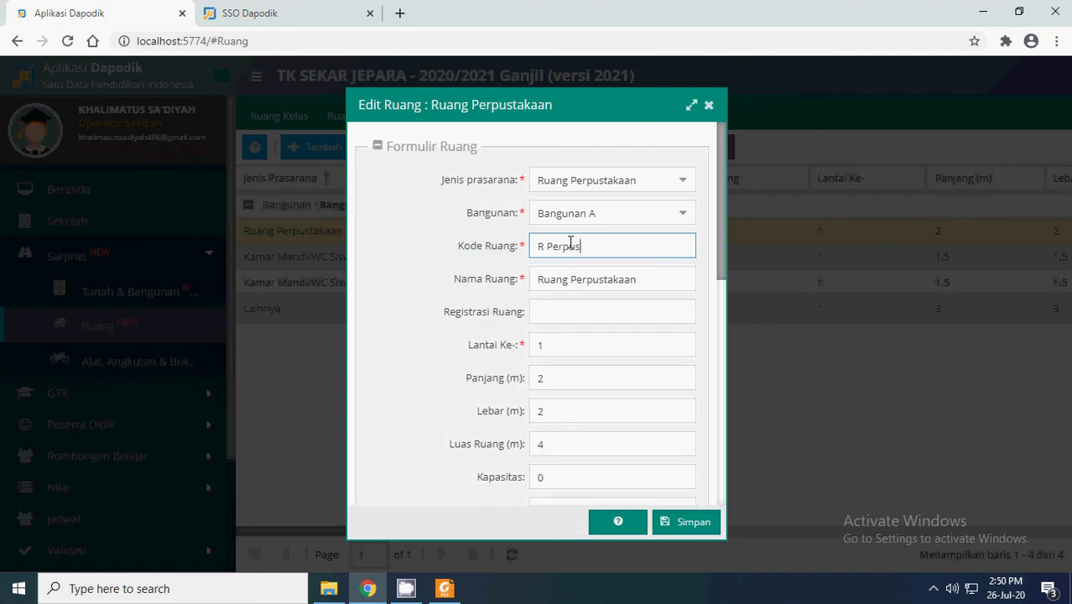
{"action": "left_click", "coordinate": [689, 522]}
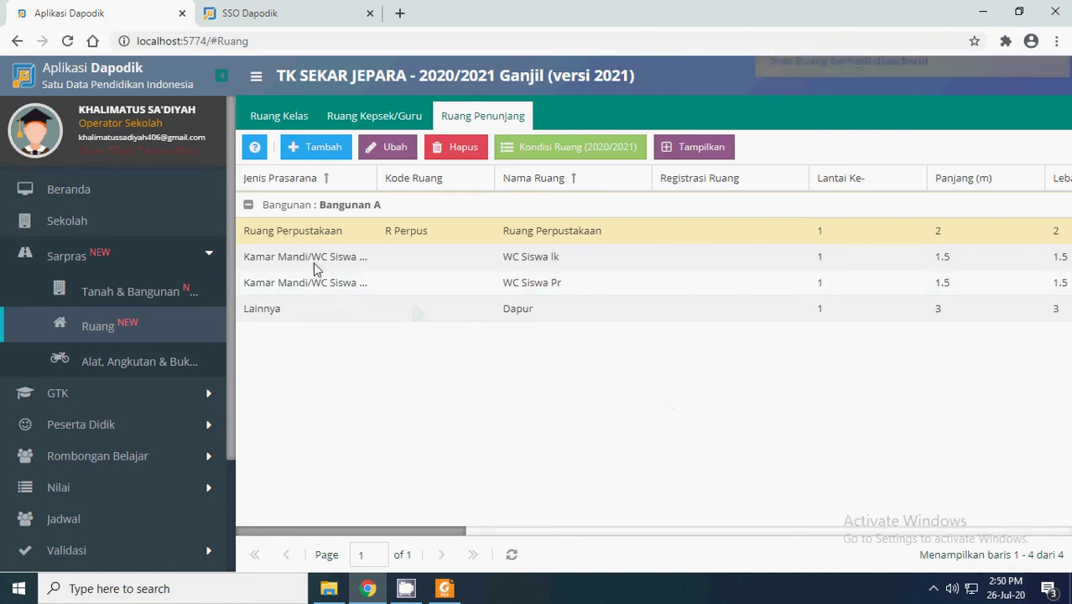
- Widen the Jenis Prasarana column, set the Kode Ruang of WC Siswa lk to R MCK, and save the record
{"action": "left_click_drag", "start_coordinate": [375, 176], "coordinate": [463, 176]}
{"action": "left_click", "coordinate": [351, 257]}
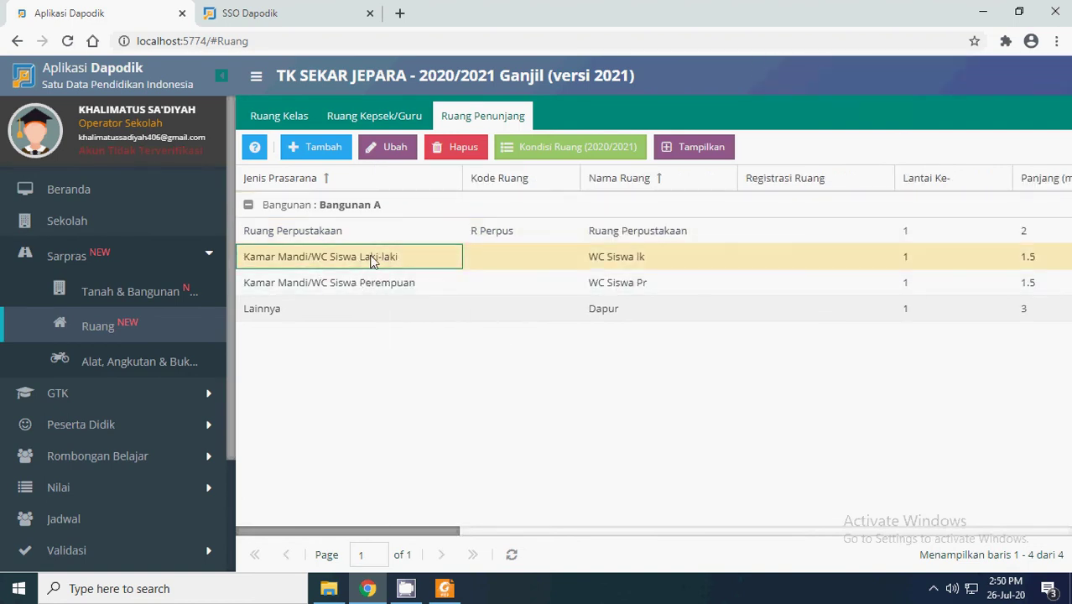
{"action": "left_click", "coordinate": [394, 155]}
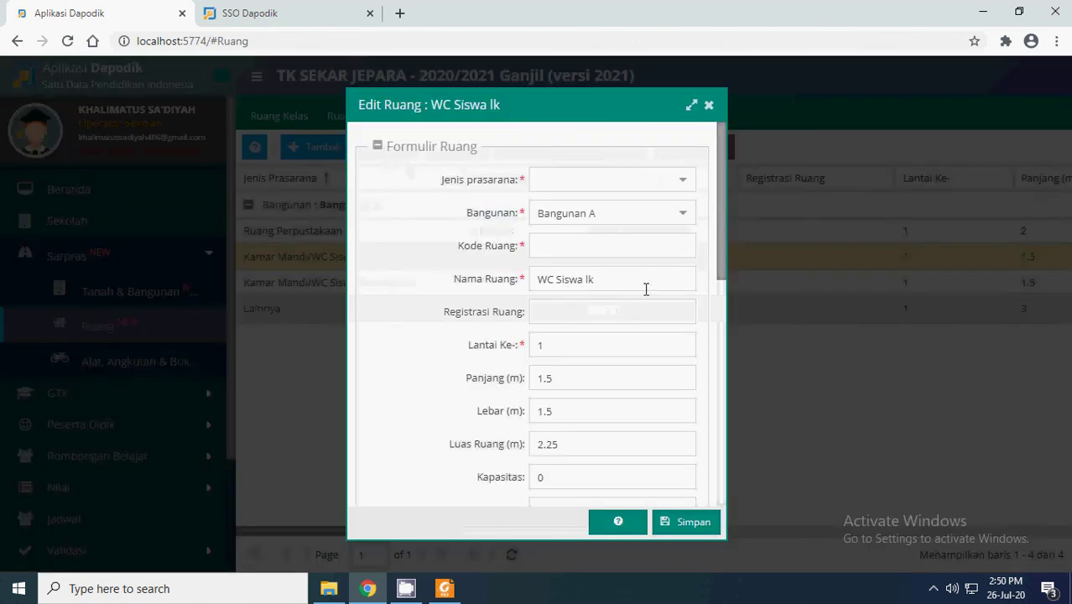
{"action": "left_click", "coordinate": [579, 247]}
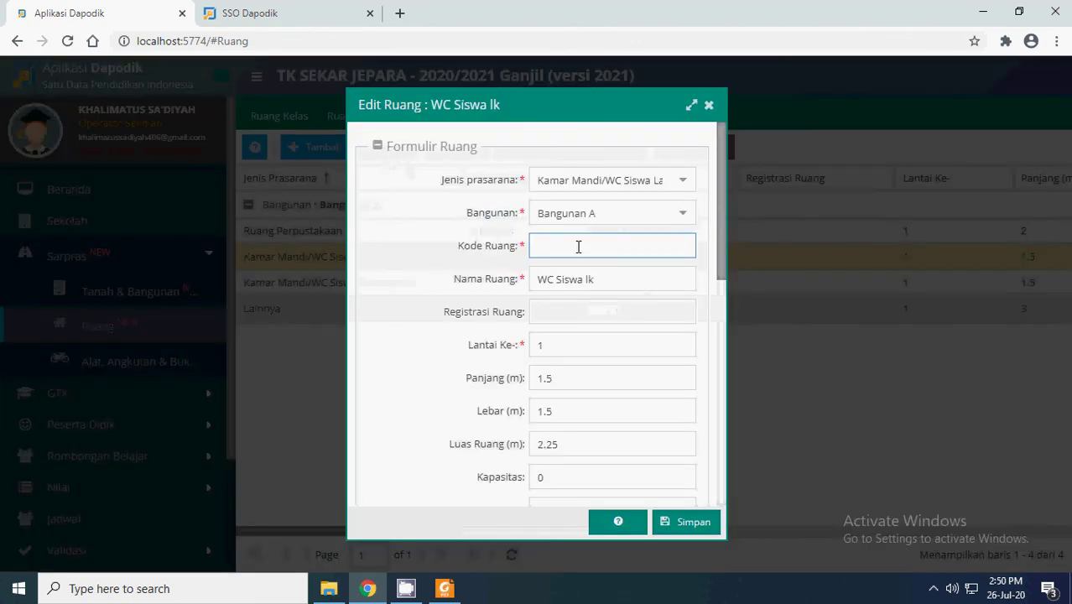
{"action": "type", "text": "R MCK"}
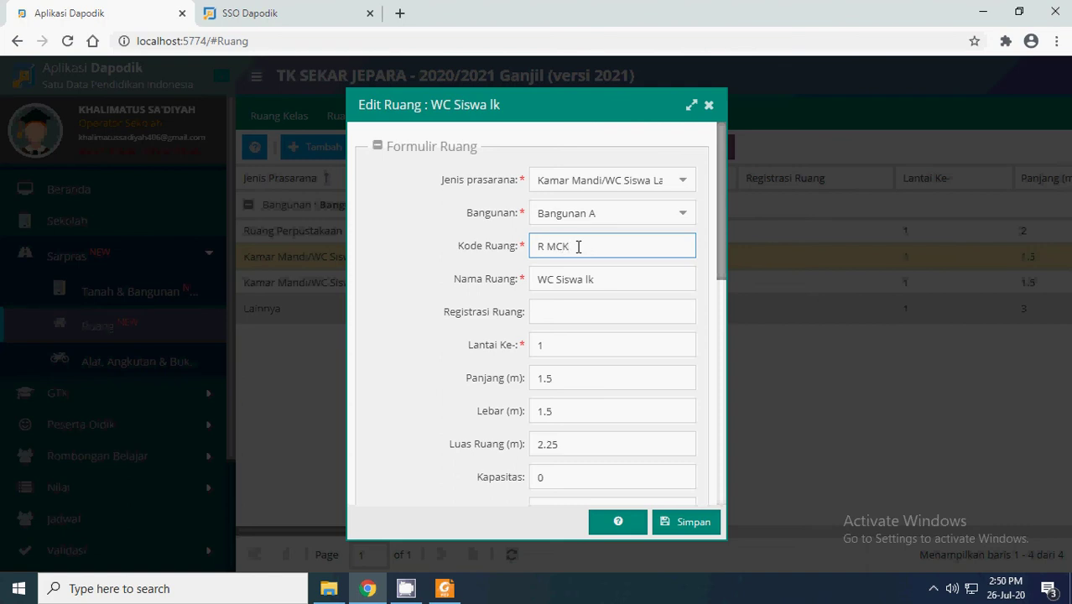
{"action": "left_click", "coordinate": [688, 522]}
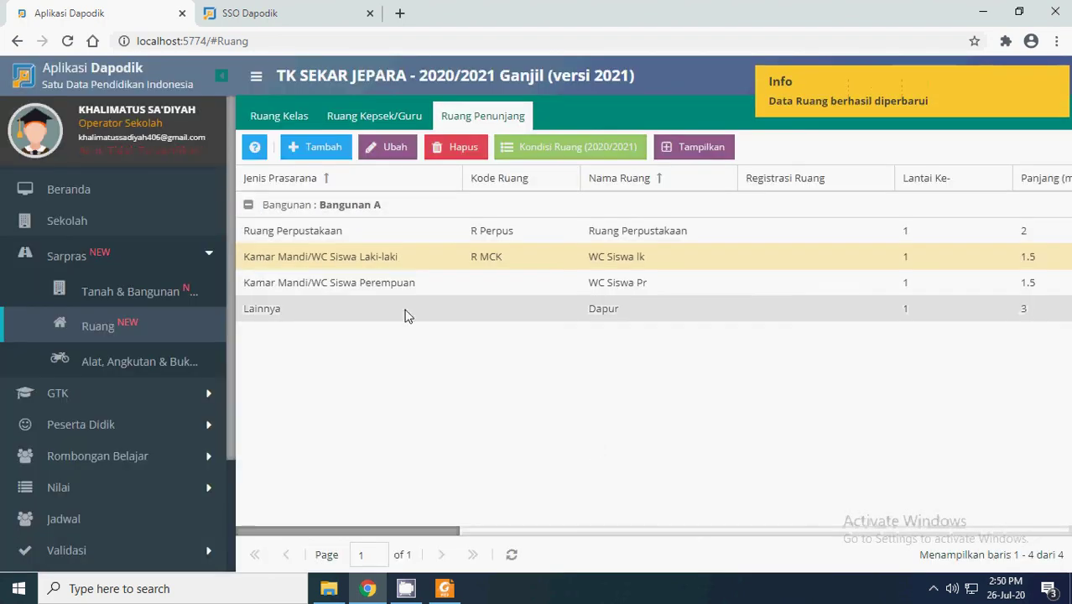
- Change the Kode Ruang of WC Siswa lk to R MCK L and save the record
{"action": "left_click", "coordinate": [387, 286]}
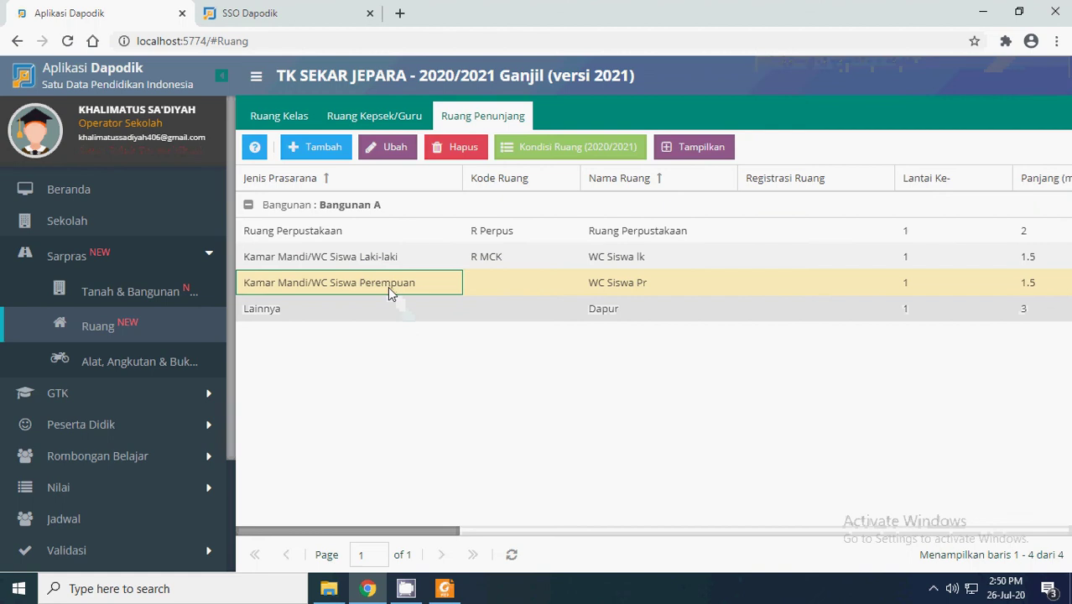
{"action": "left_click", "coordinate": [387, 147]}
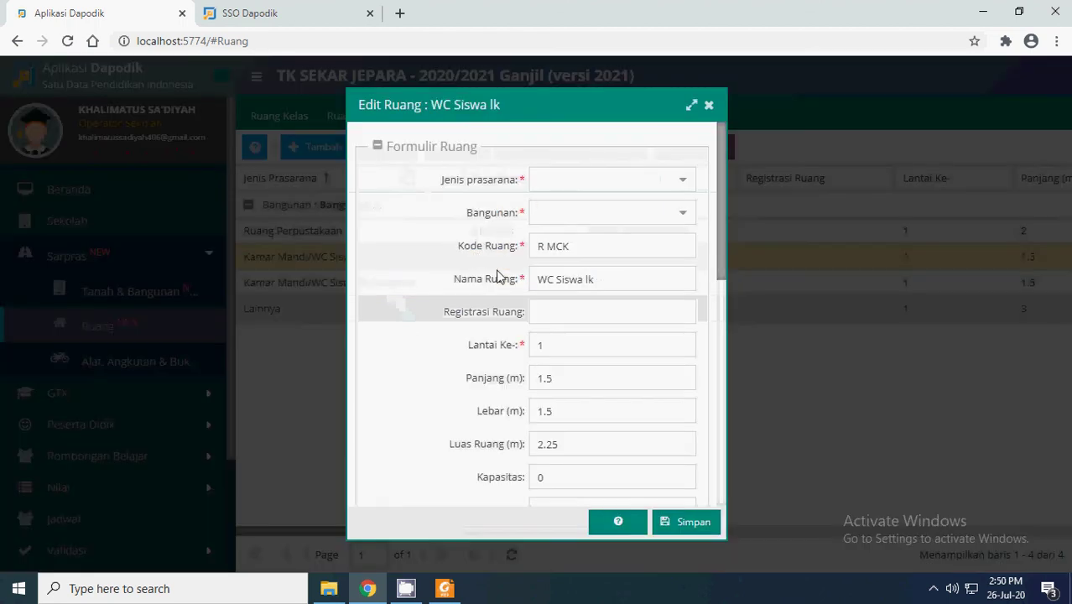
{"action": "left_click", "coordinate": [611, 248]}
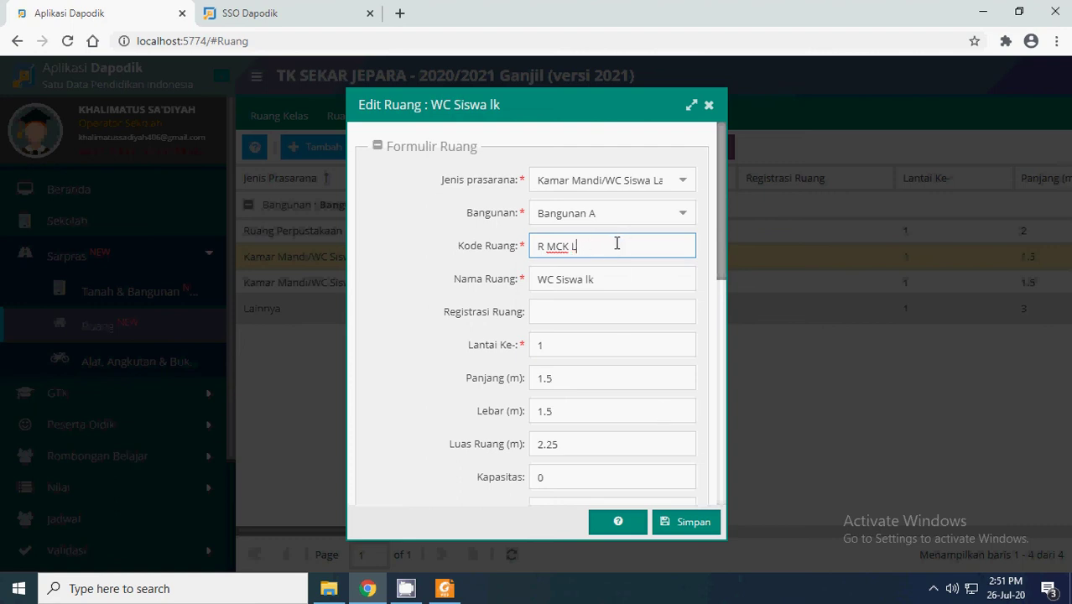
{"action": "left_click", "coordinate": [686, 523]}
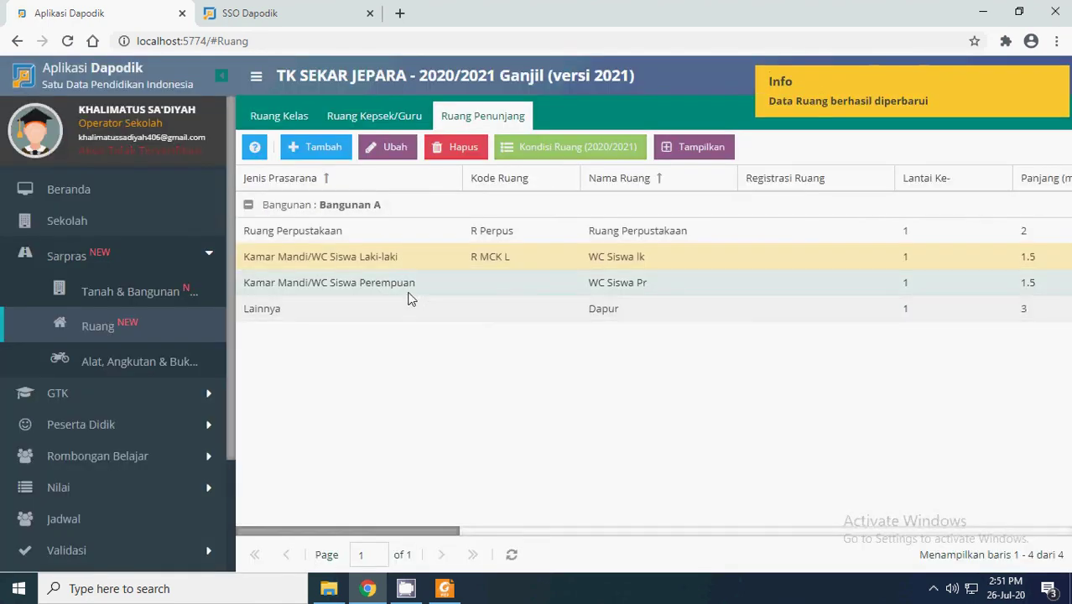
- Set the Kode Ruang of WC Siswa Pr to R MCK P and save the record
{"action": "left_click", "coordinate": [409, 287]}
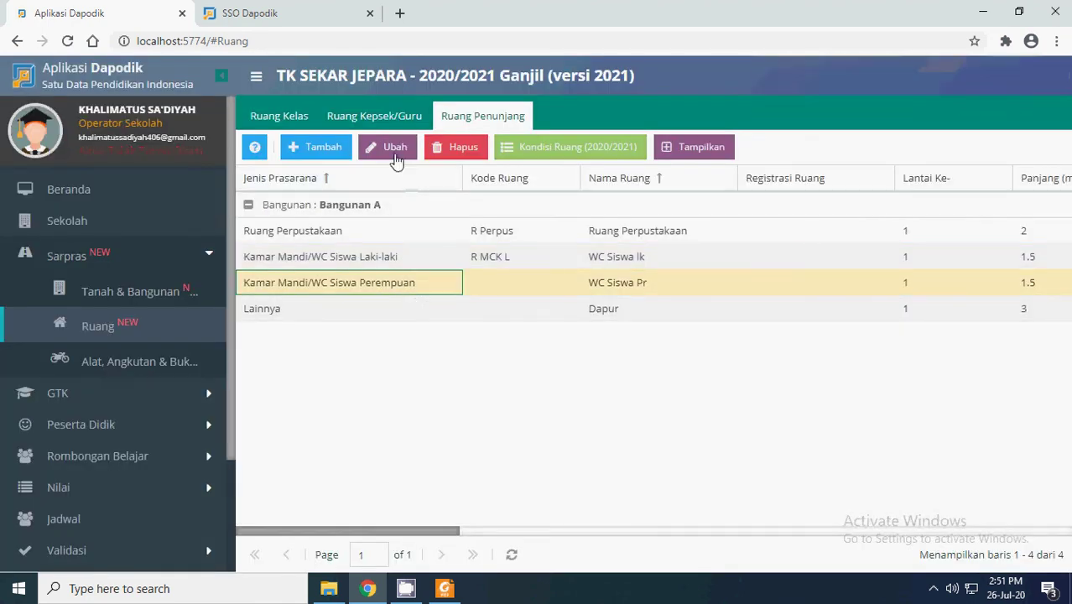
{"action": "left_click", "coordinate": [387, 147]}
{"action": "left_click", "coordinate": [583, 243]}
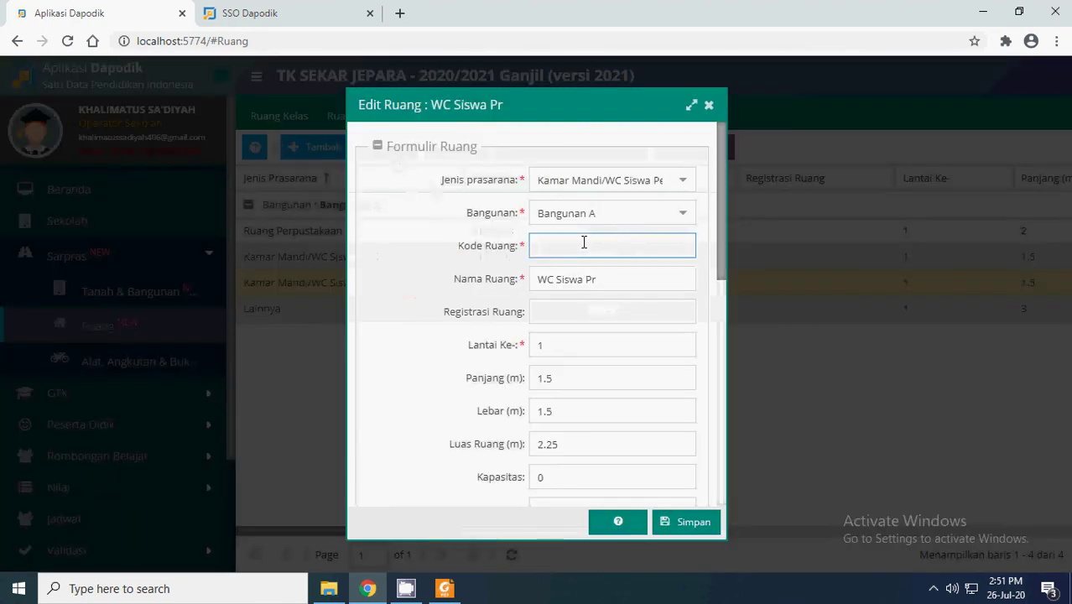
{"action": "type", "text": "R MCK P"}
{"action": "left_click", "coordinate": [613, 212]}
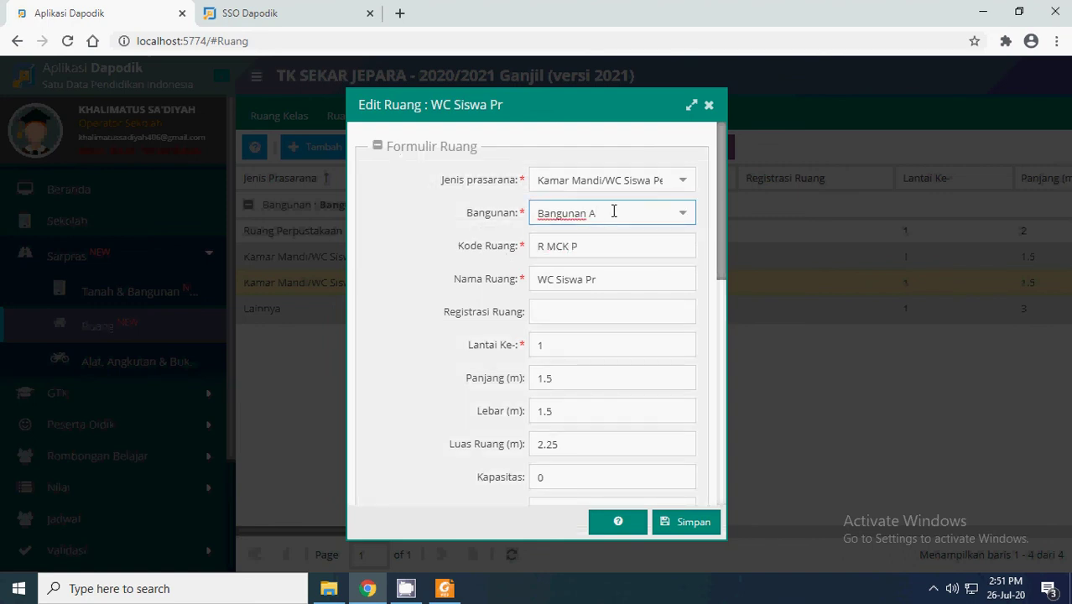
{"action": "left_click", "coordinate": [704, 530]}
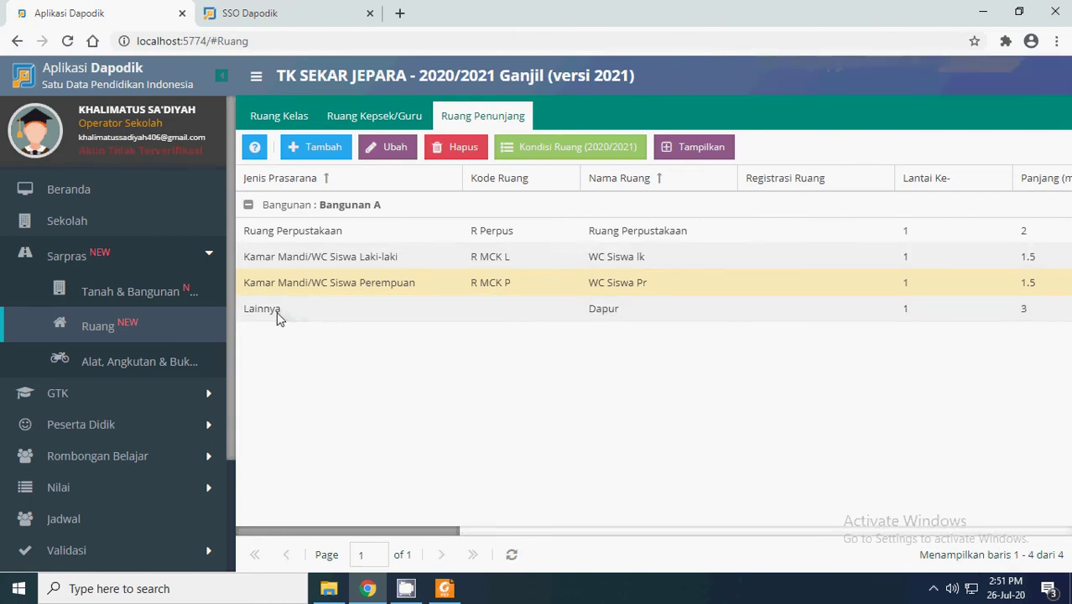
- Open the Dapur room record for editing and set its Jenis prasarana to Ruang Serba Guna/Aula
{"action": "left_click", "coordinate": [278, 312]}
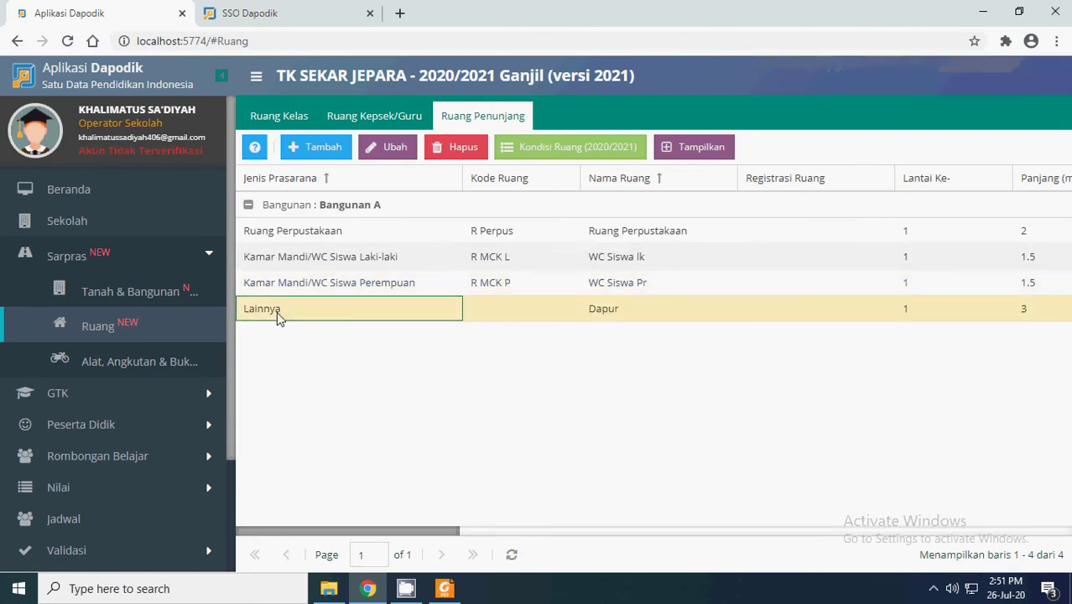
{"action": "left_click", "coordinate": [482, 308]}
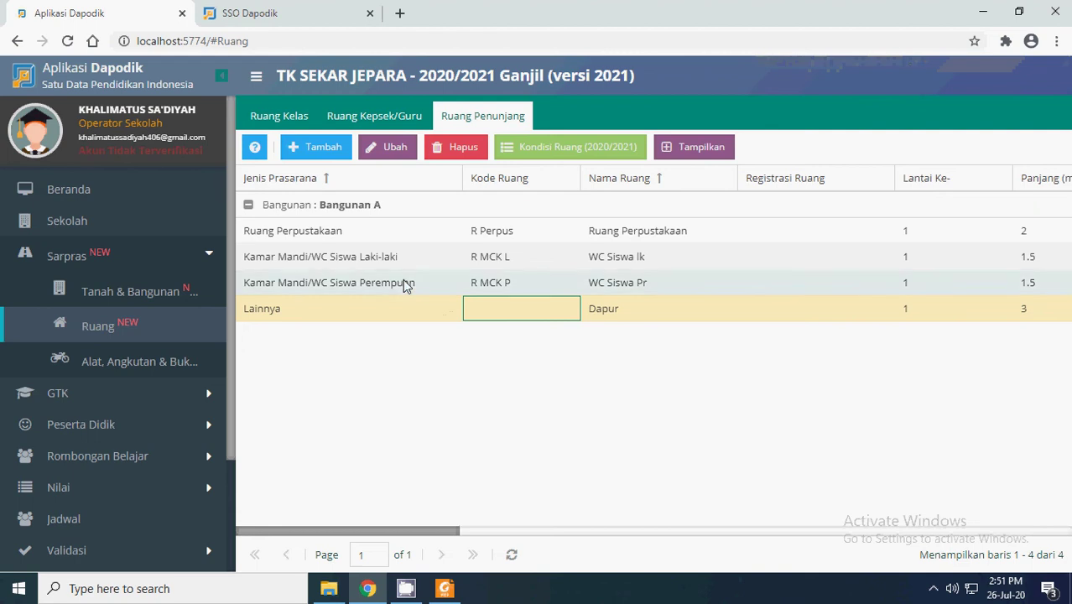
{"action": "left_click", "coordinate": [393, 149]}
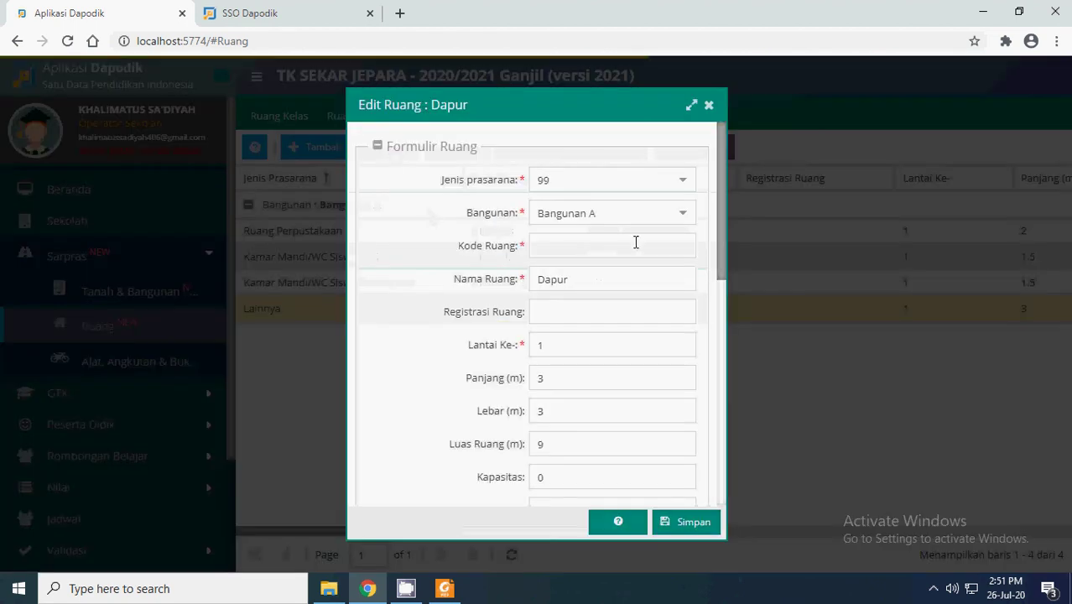
{"action": "left_click", "coordinate": [684, 183]}
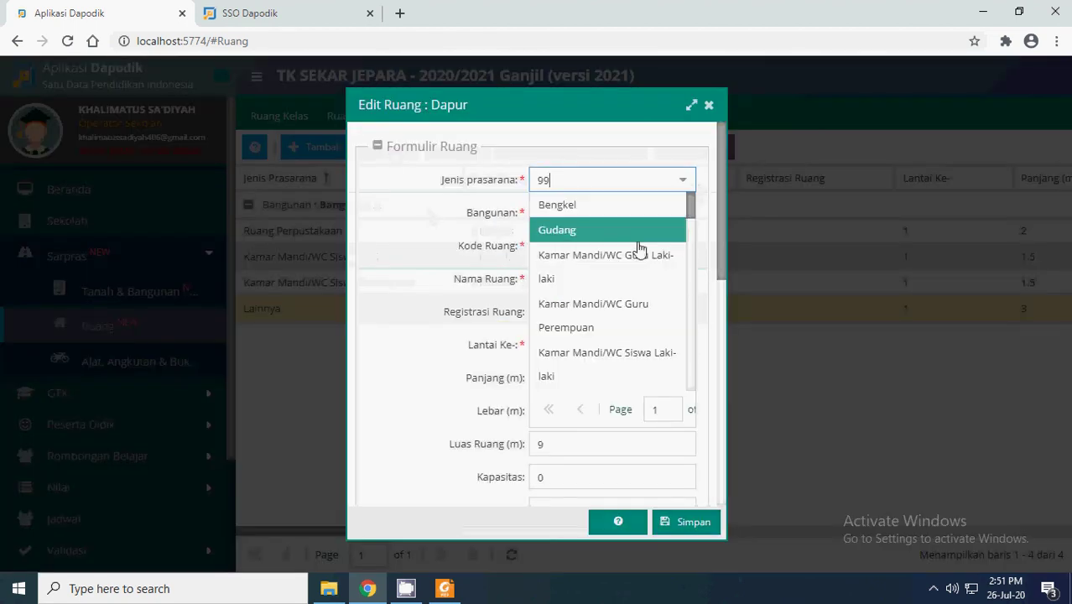
{"action": "scroll", "coordinate": [639, 247], "scroll_direction": "down", "scroll_amount": 5}
{"action": "scroll", "coordinate": [639, 248], "scroll_direction": "down", "scroll_amount": 5}
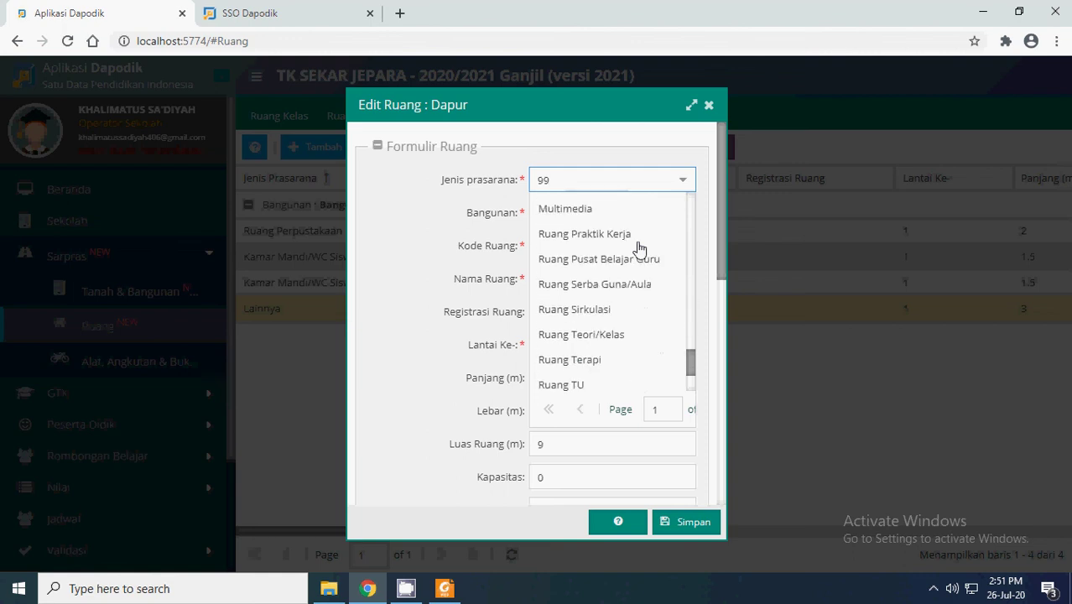
{"action": "scroll", "coordinate": [591, 374], "scroll_direction": "up", "scroll_amount": 5}
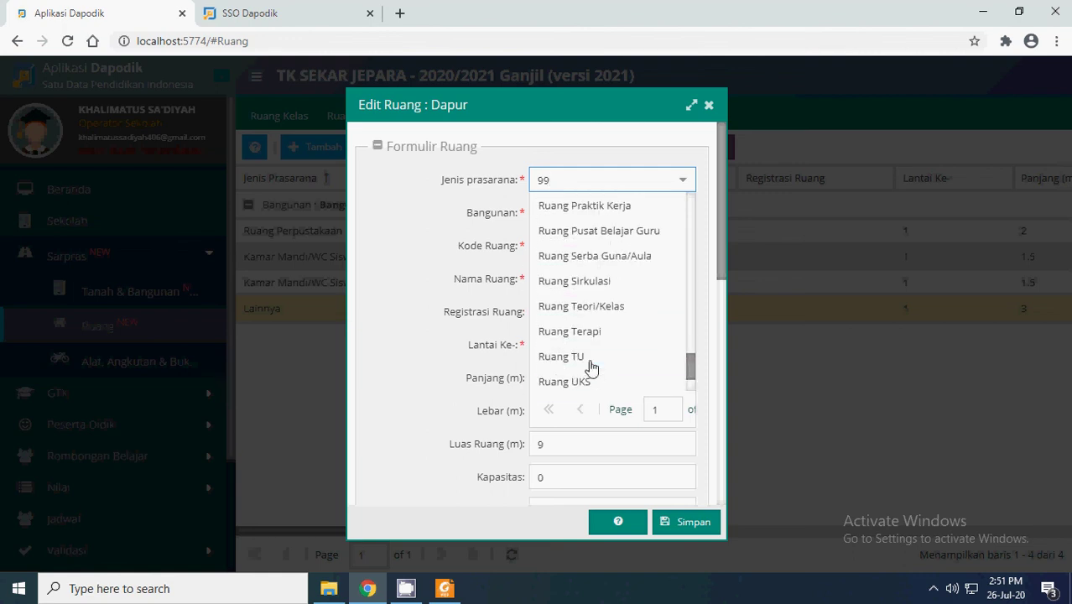
{"action": "scroll", "coordinate": [588, 360], "scroll_direction": "up", "scroll_amount": 5}
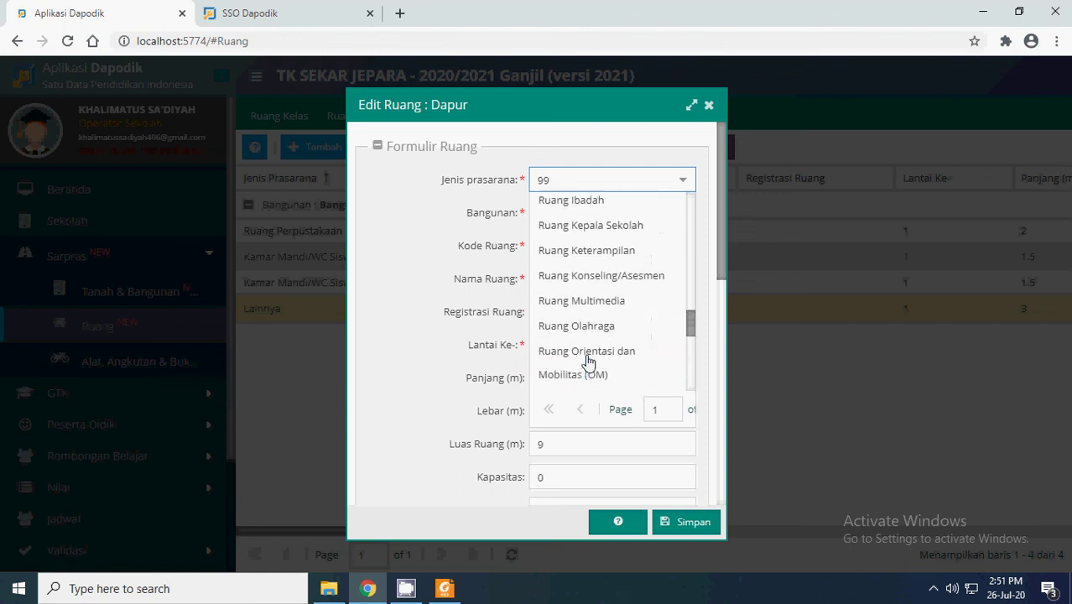
{"action": "scroll", "coordinate": [588, 360], "scroll_direction": "up", "scroll_amount": 1}
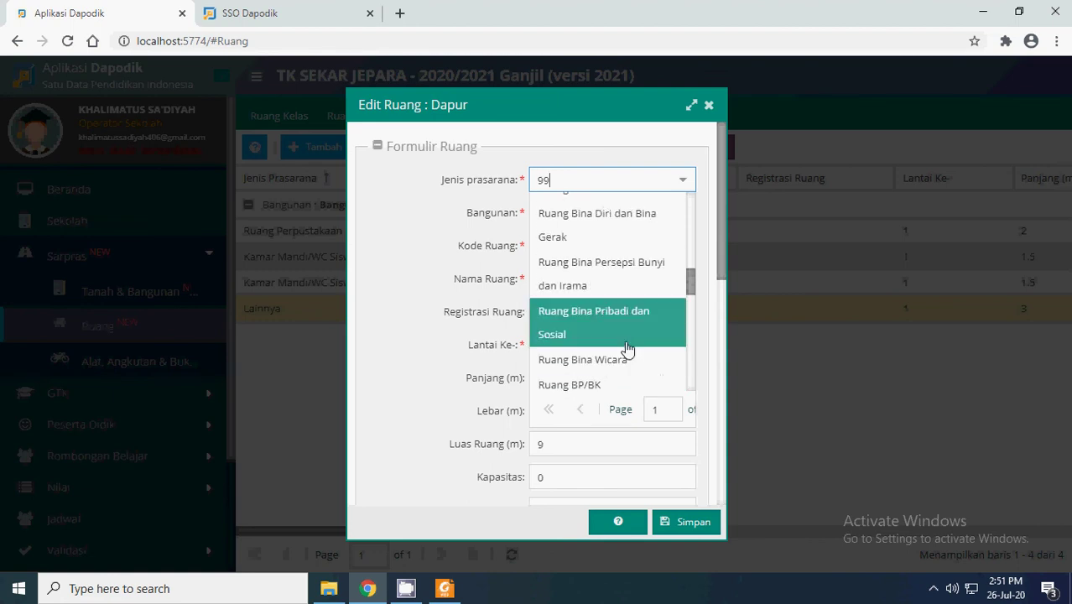
{"action": "scroll", "coordinate": [627, 348], "scroll_direction": "up", "scroll_amount": 6}
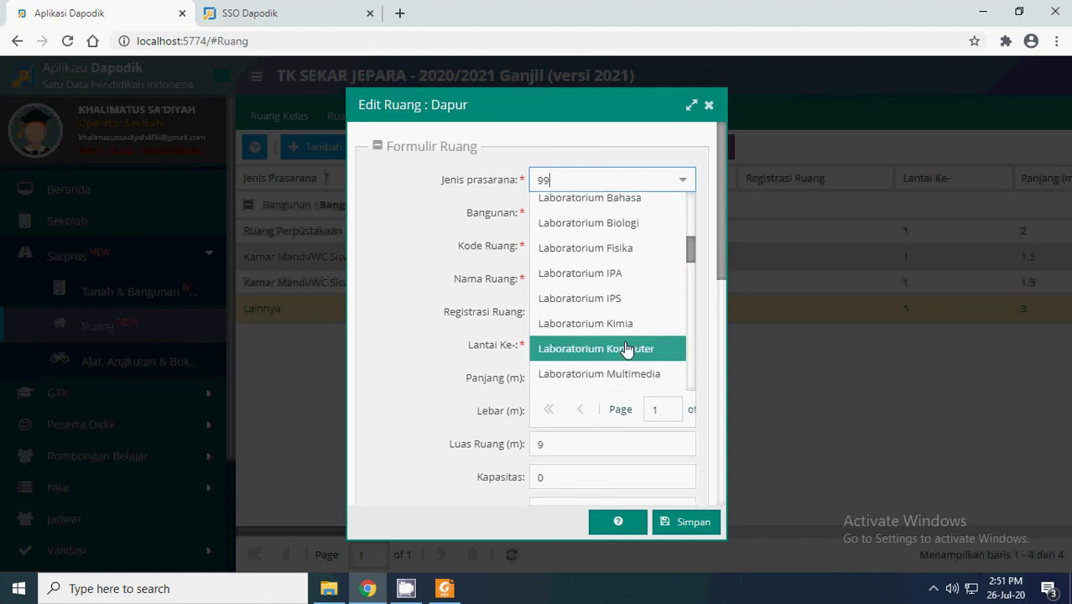
{"action": "scroll", "coordinate": [627, 348], "scroll_direction": "up", "scroll_amount": 1}
{"action": "scroll", "coordinate": [627, 349], "scroll_direction": "down", "scroll_amount": 3}
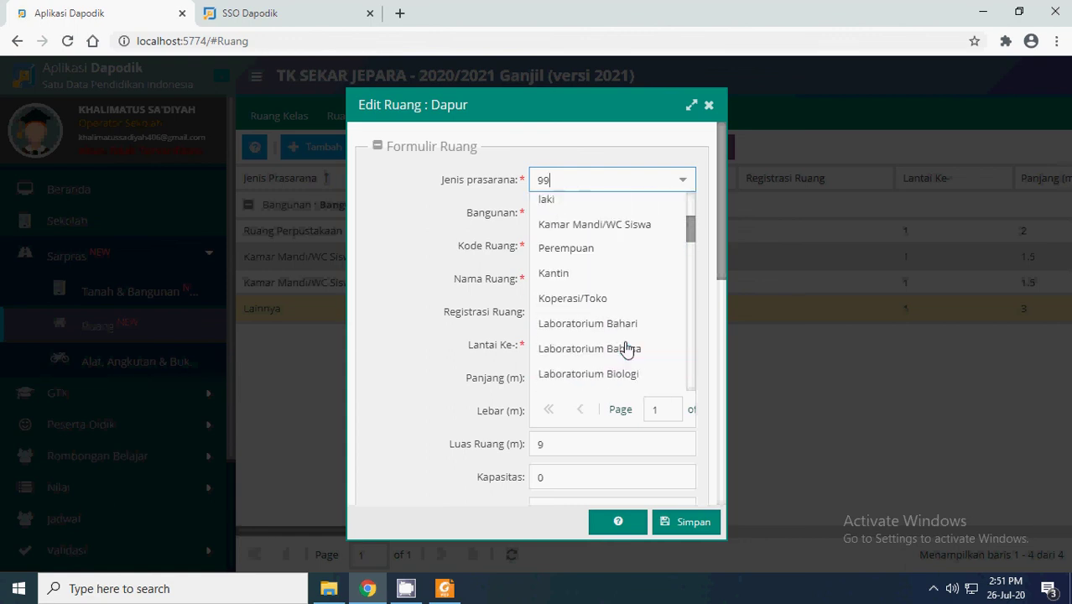
{"action": "scroll", "coordinate": [625, 347], "scroll_direction": "up", "scroll_amount": 2}
{"action": "scroll", "coordinate": [623, 346], "scroll_direction": "up", "scroll_amount": 1}
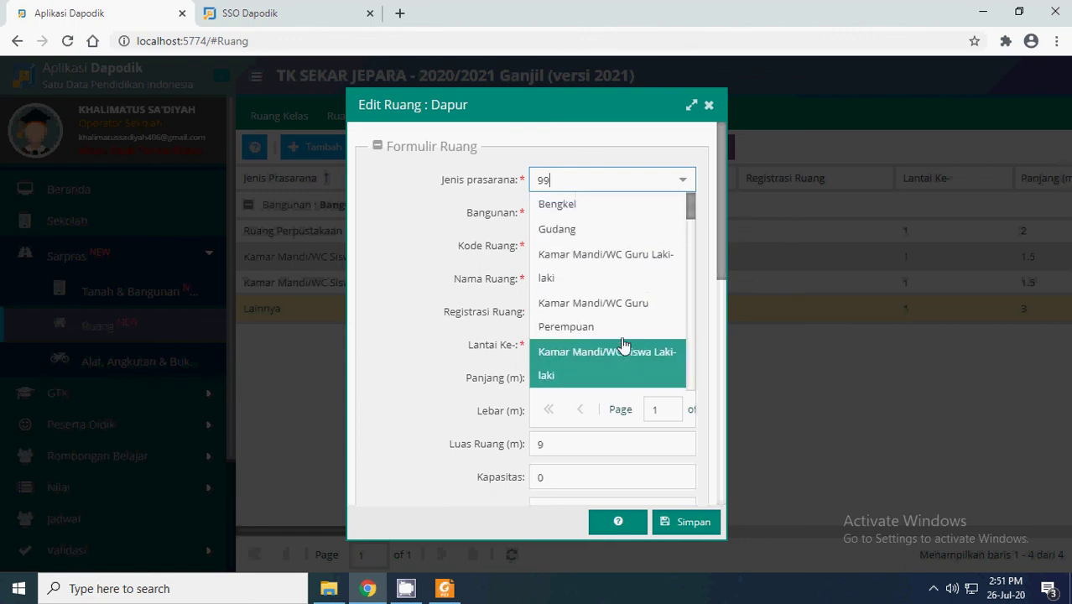
{"action": "scroll", "coordinate": [595, 302], "scroll_direction": "down", "scroll_amount": 4}
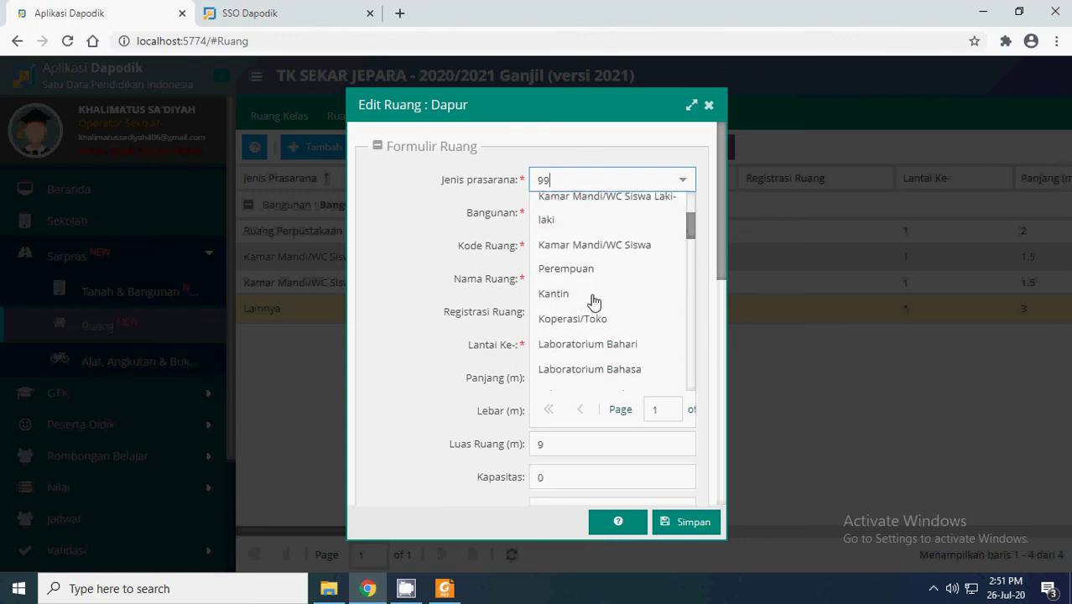
{"action": "scroll", "coordinate": [595, 252], "scroll_direction": "down", "scroll_amount": 4}
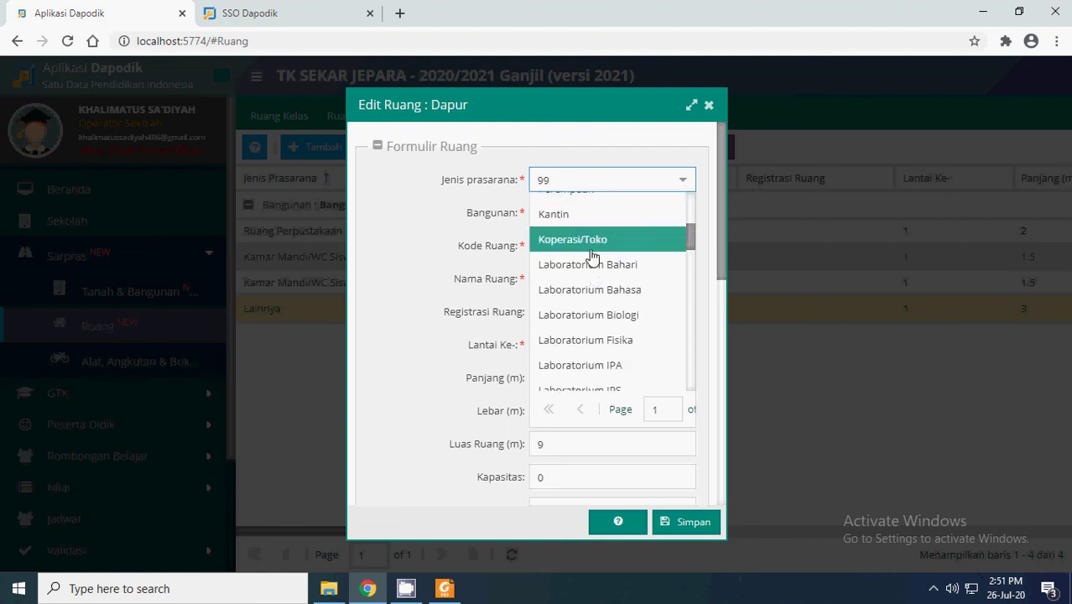
{"action": "scroll", "coordinate": [604, 261], "scroll_direction": "down", "scroll_amount": 5}
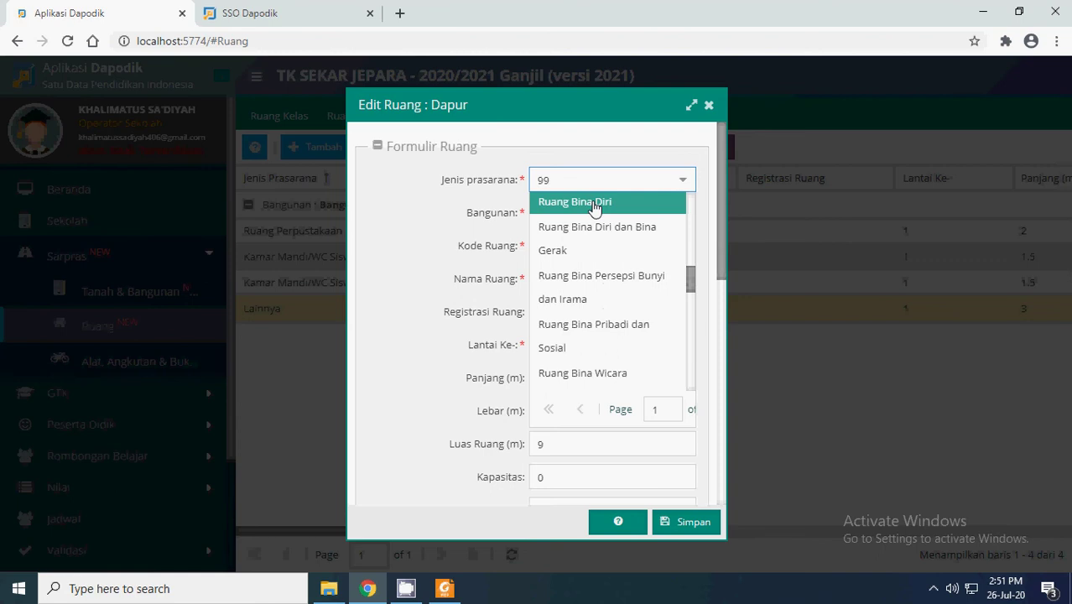
{"action": "scroll", "coordinate": [597, 285], "scroll_direction": "down", "scroll_amount": 1}
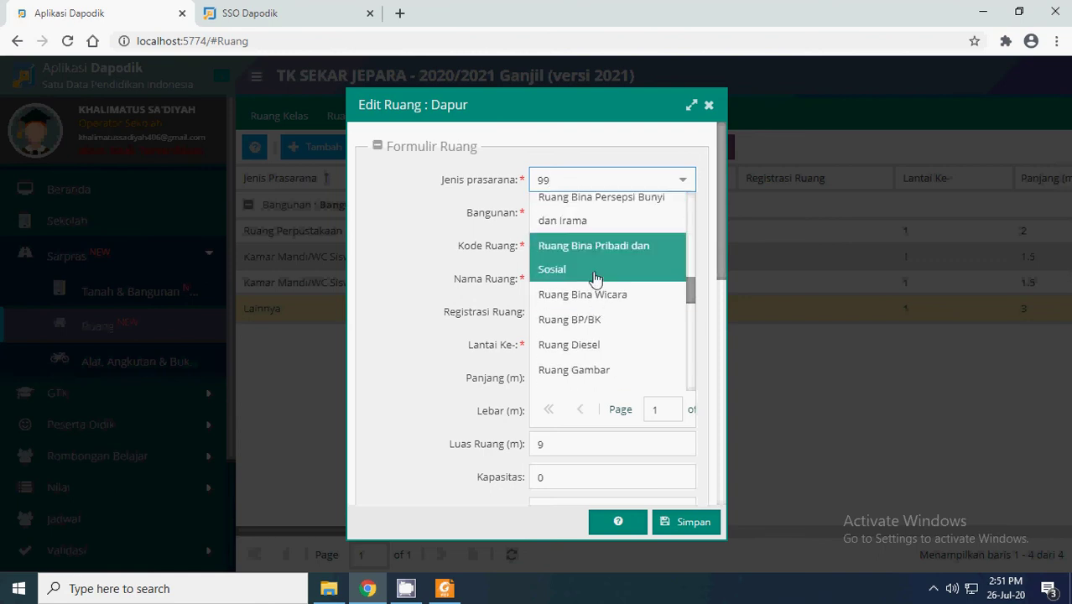
{"action": "scroll", "coordinate": [597, 298], "scroll_direction": "down", "scroll_amount": 3}
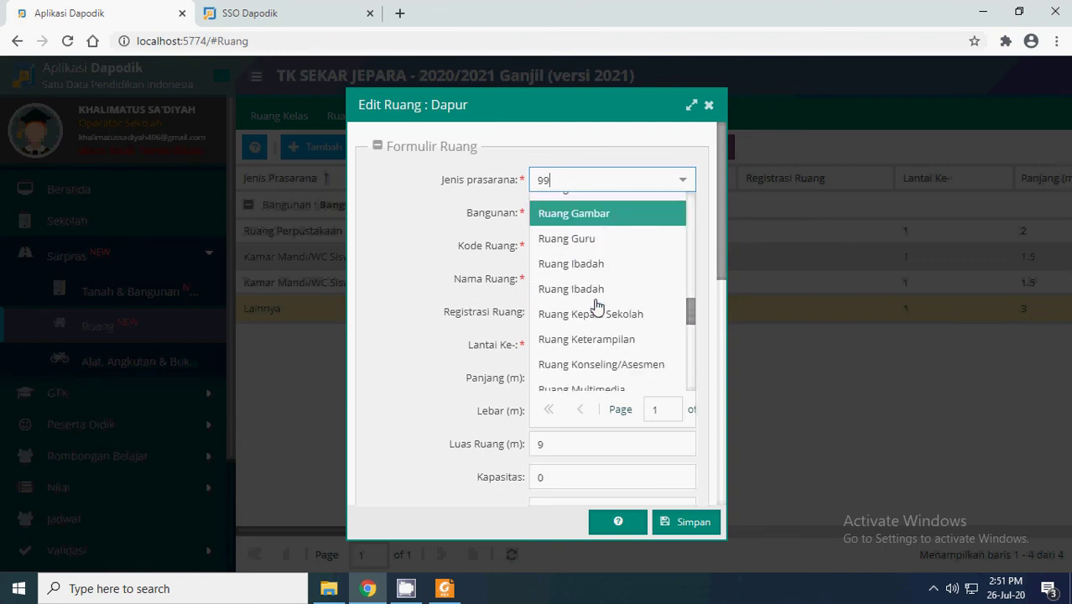
{"action": "scroll", "coordinate": [597, 303], "scroll_direction": "down", "scroll_amount": 1}
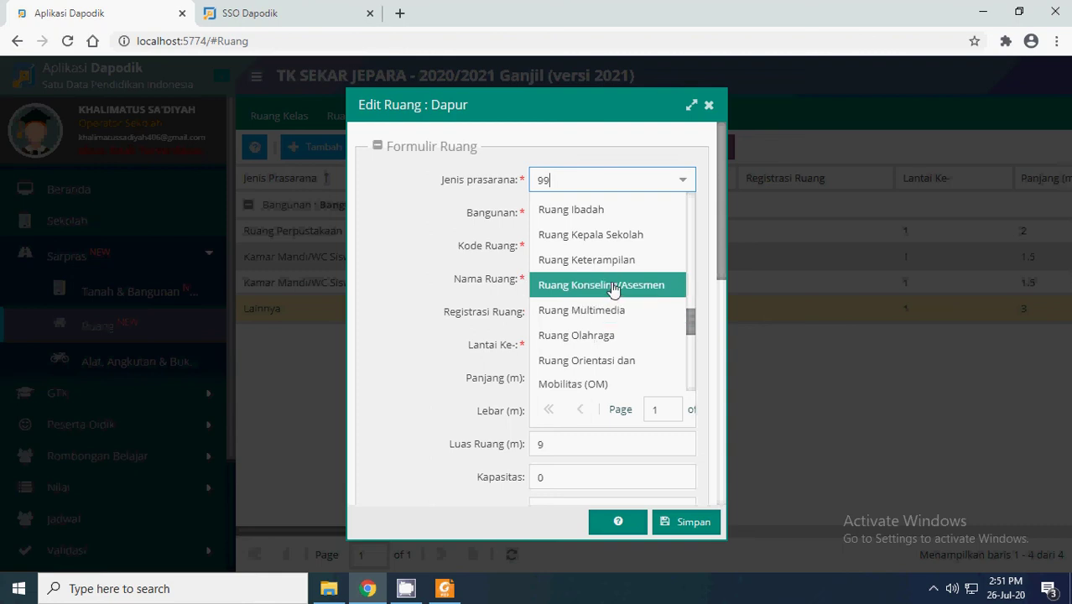
{"action": "scroll", "coordinate": [617, 264], "scroll_direction": "down", "scroll_amount": 1}
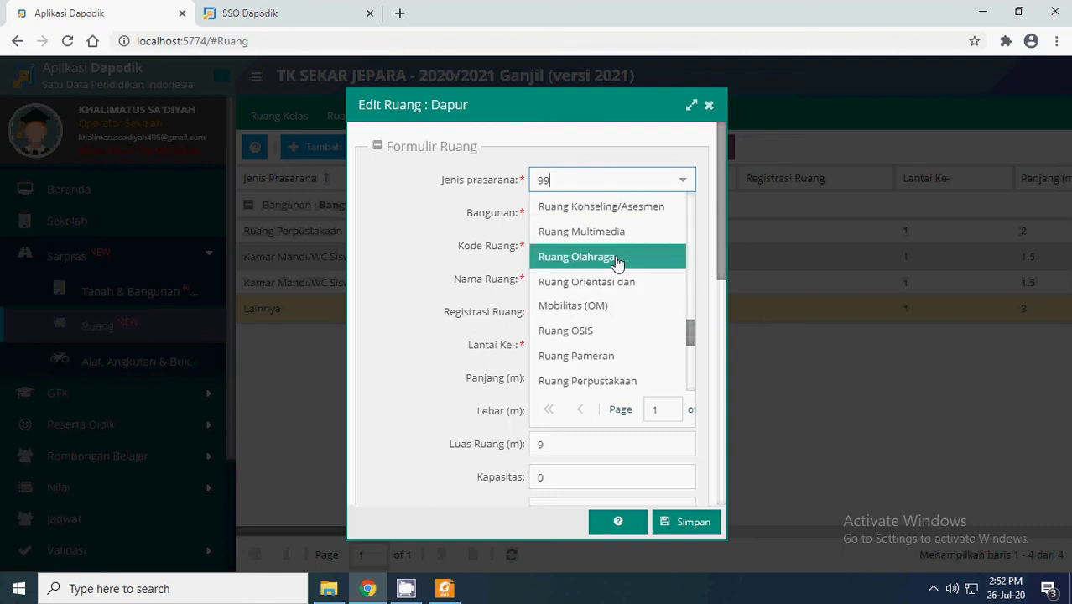
{"action": "scroll", "coordinate": [617, 263], "scroll_direction": "down", "scroll_amount": 1}
{"action": "scroll", "coordinate": [617, 263], "scroll_direction": "down", "scroll_amount": 1}
{"action": "scroll", "coordinate": [617, 267], "scroll_direction": "down", "scroll_amount": 1}
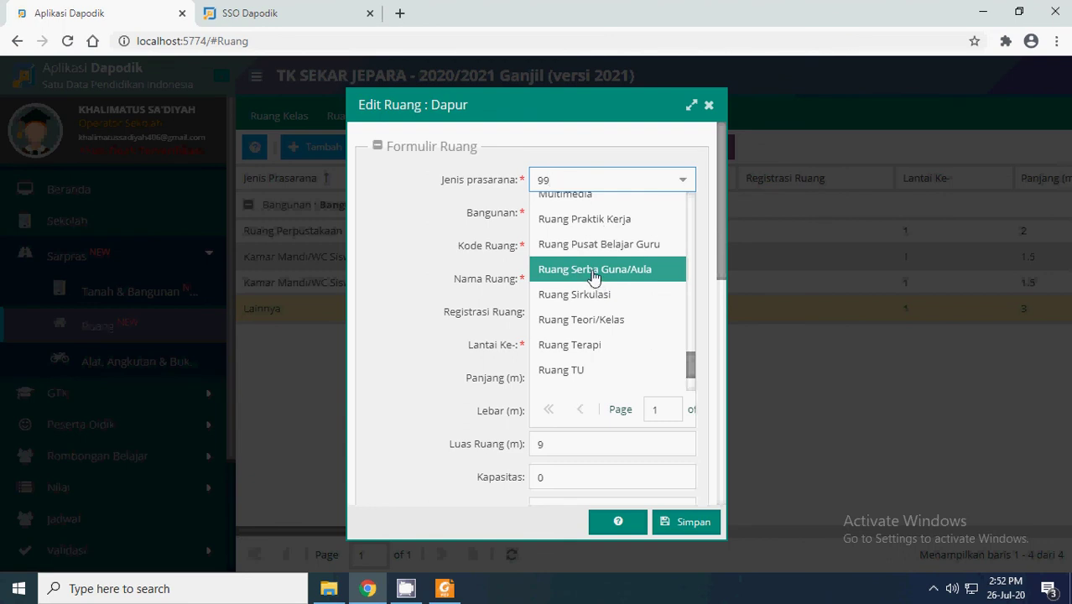
{"action": "scroll", "coordinate": [594, 277], "scroll_direction": "down", "scroll_amount": 2}
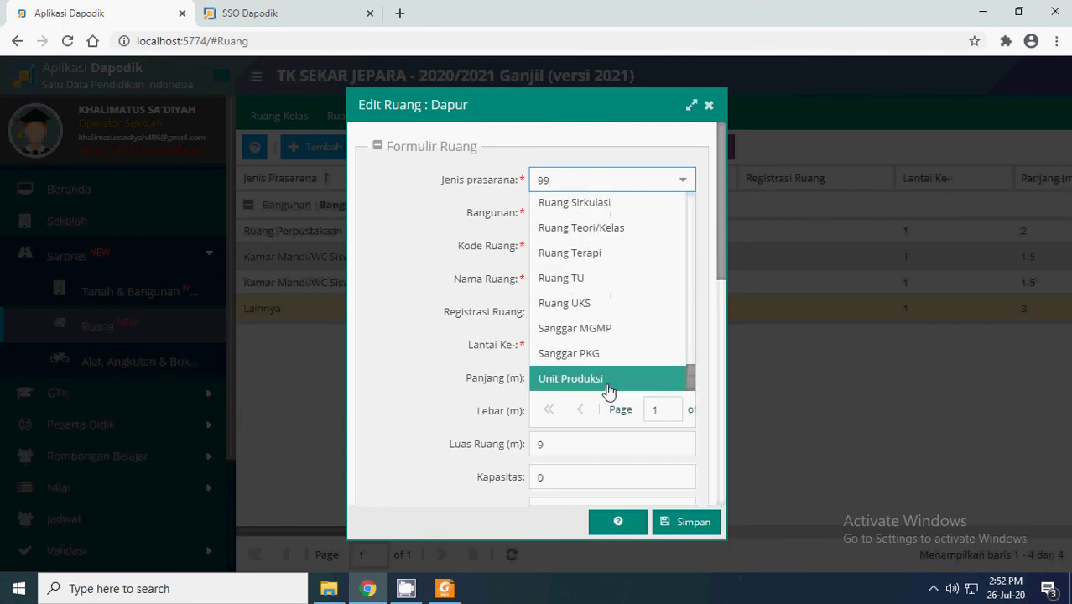
{"action": "scroll", "coordinate": [600, 335], "scroll_direction": "up", "scroll_amount": 3}
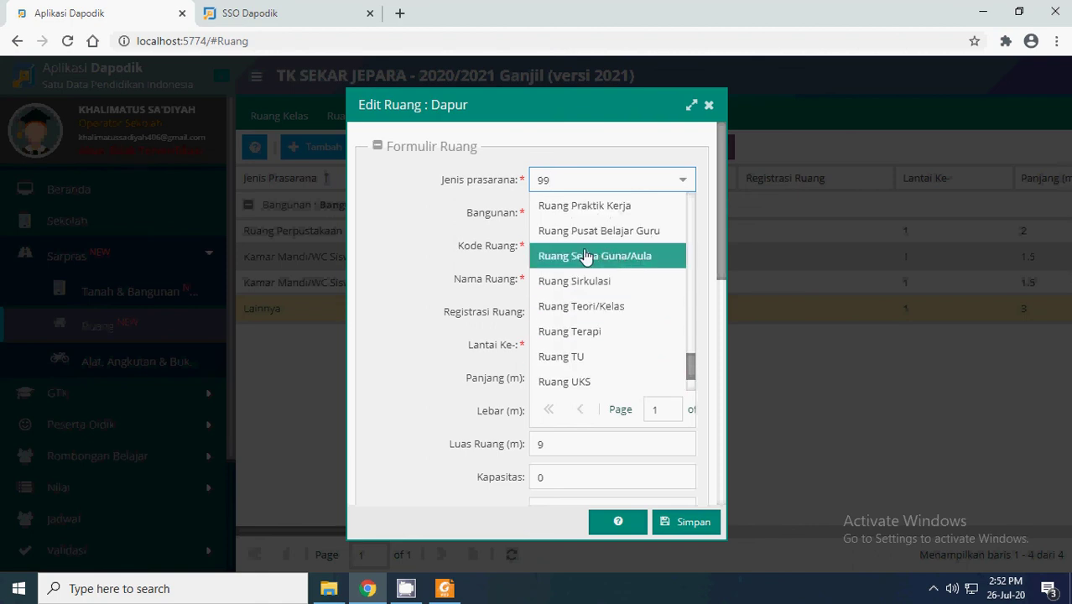
{"action": "left_click", "coordinate": [573, 255]}
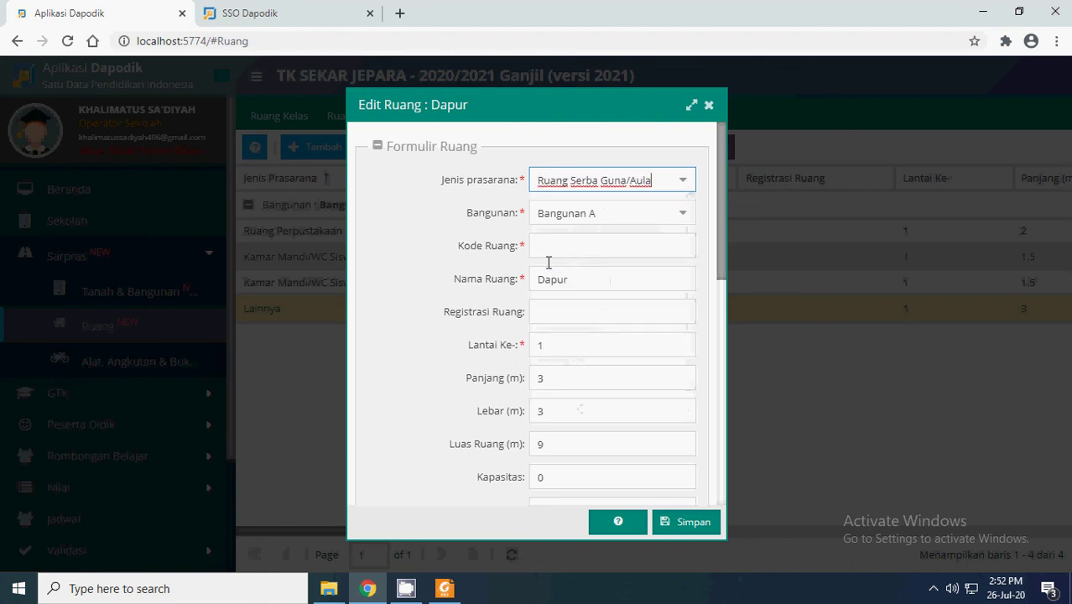
- Set the Dapur room's Kode Ruang to Dapur and its Bangunan to Bangunan B, and save the record
{"action": "left_click", "coordinate": [551, 242]}
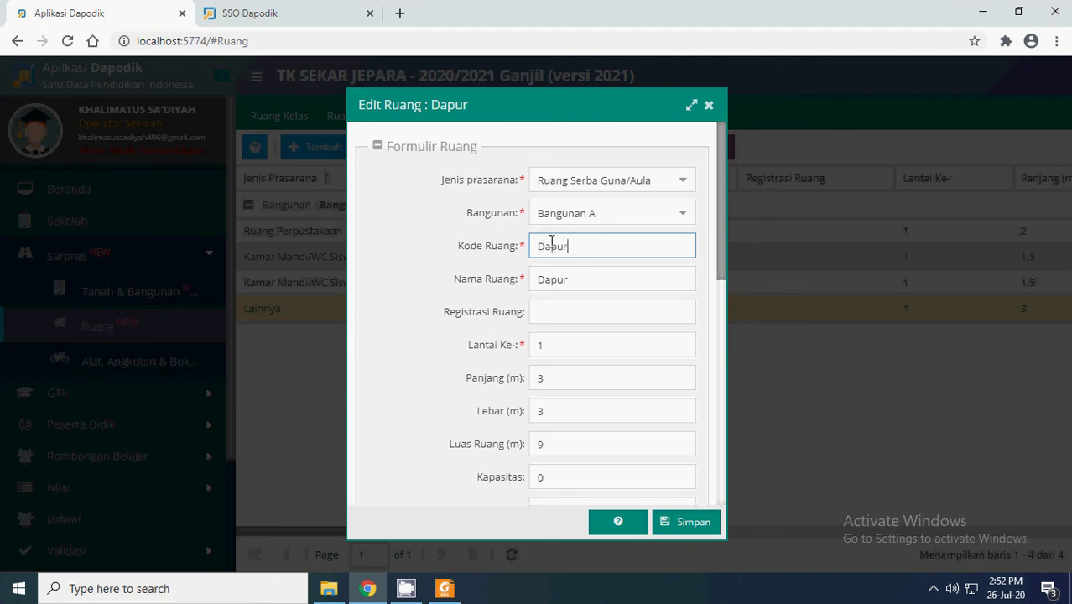
{"action": "left_click", "coordinate": [683, 215]}
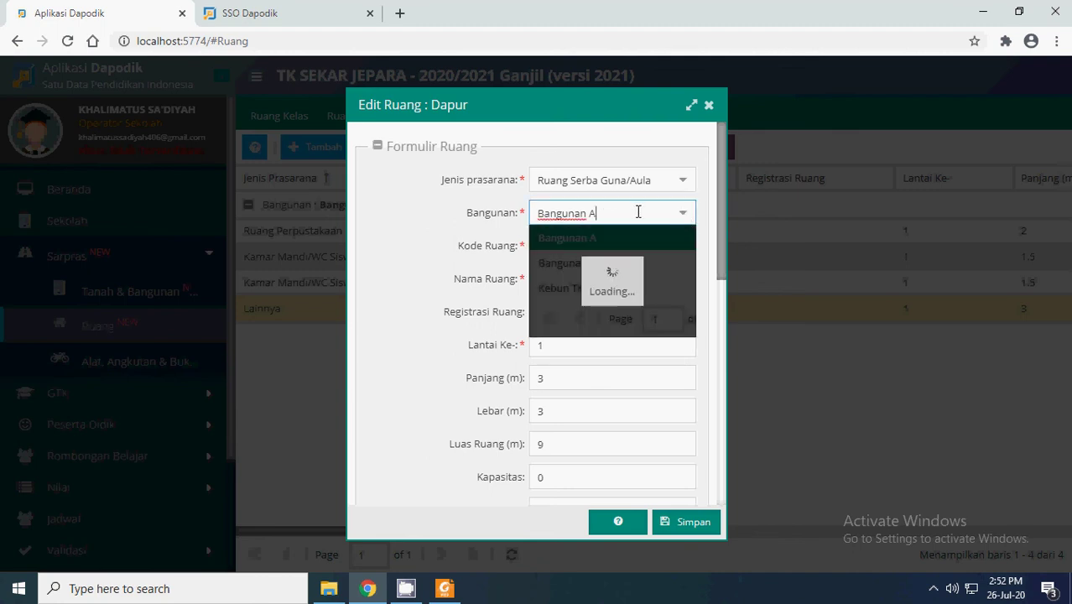
{"action": "left_click", "coordinate": [574, 264]}
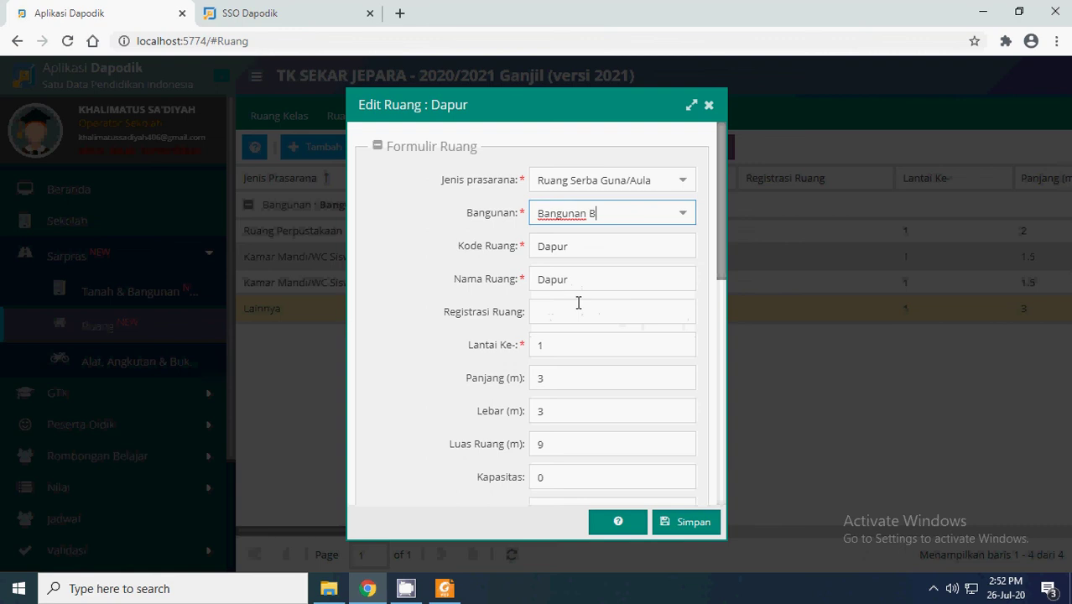
{"action": "scroll", "coordinate": [619, 467], "scroll_direction": "down", "scroll_amount": 4}
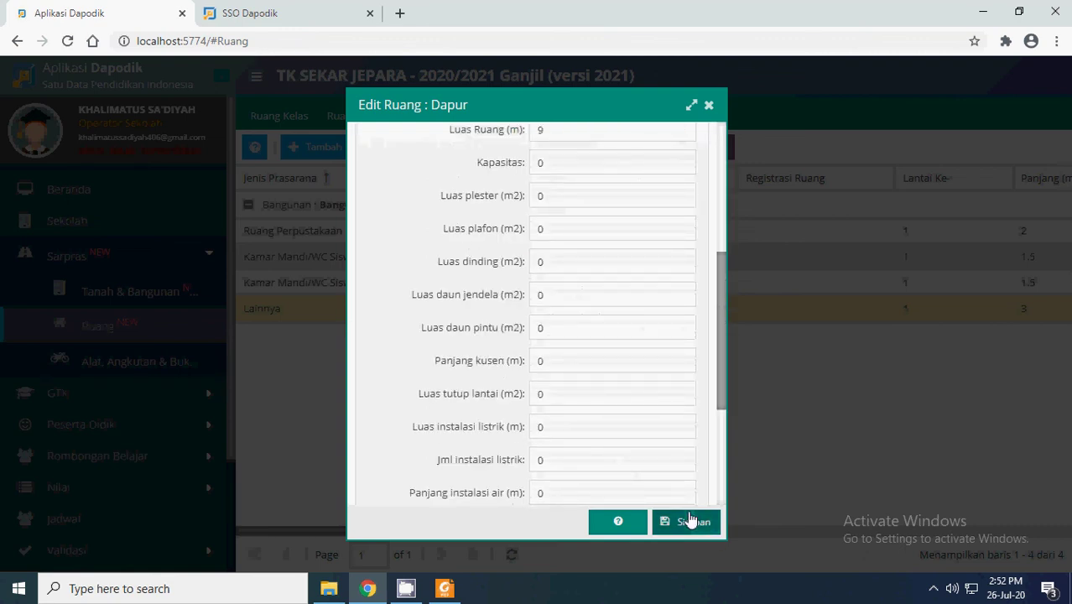
{"action": "left_click", "coordinate": [693, 519]}
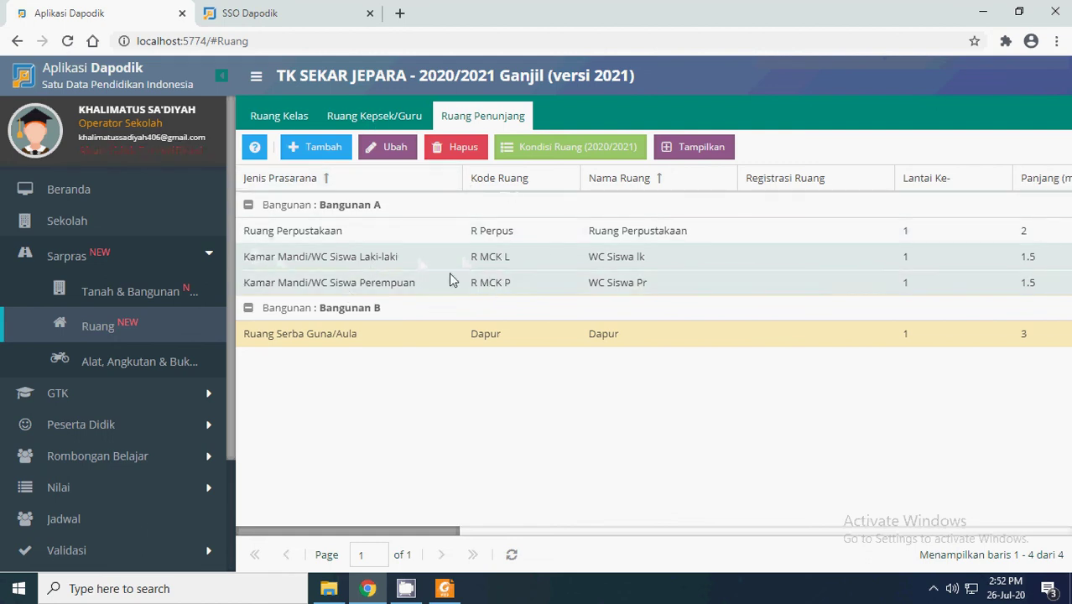
- Review the room lists of Ruang Kelas, Ruang Kepsek/Guru and Ruang Penunjang for complete building assignments and room codes
{"action": "left_click", "coordinate": [281, 121]}
{"action": "left_click", "coordinate": [369, 119]}
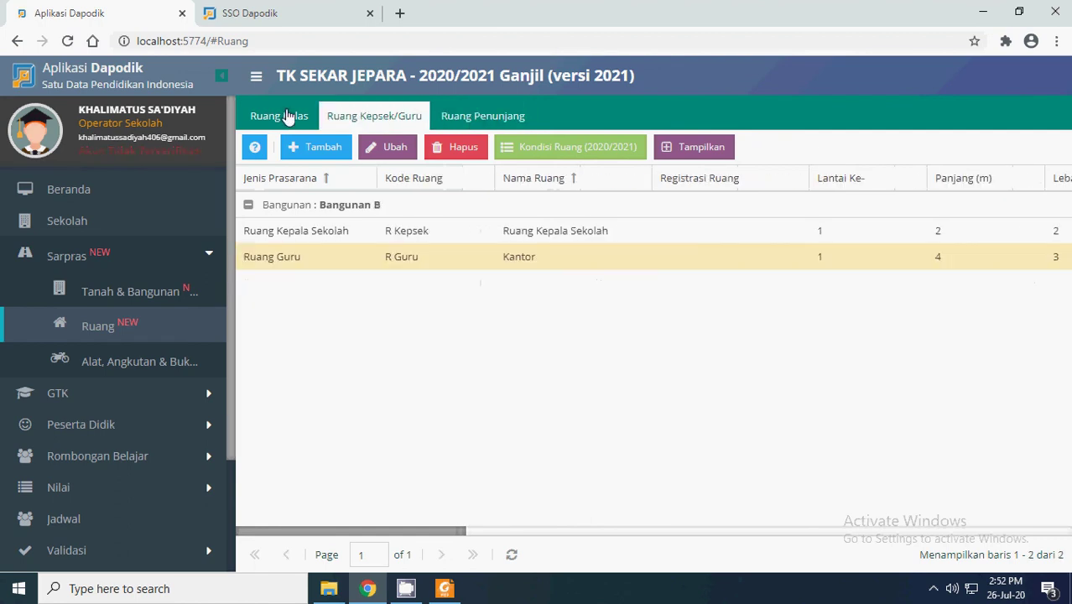
{"action": "left_click", "coordinate": [287, 116]}
{"action": "left_click", "coordinate": [359, 116]}
{"action": "left_click", "coordinate": [493, 117]}
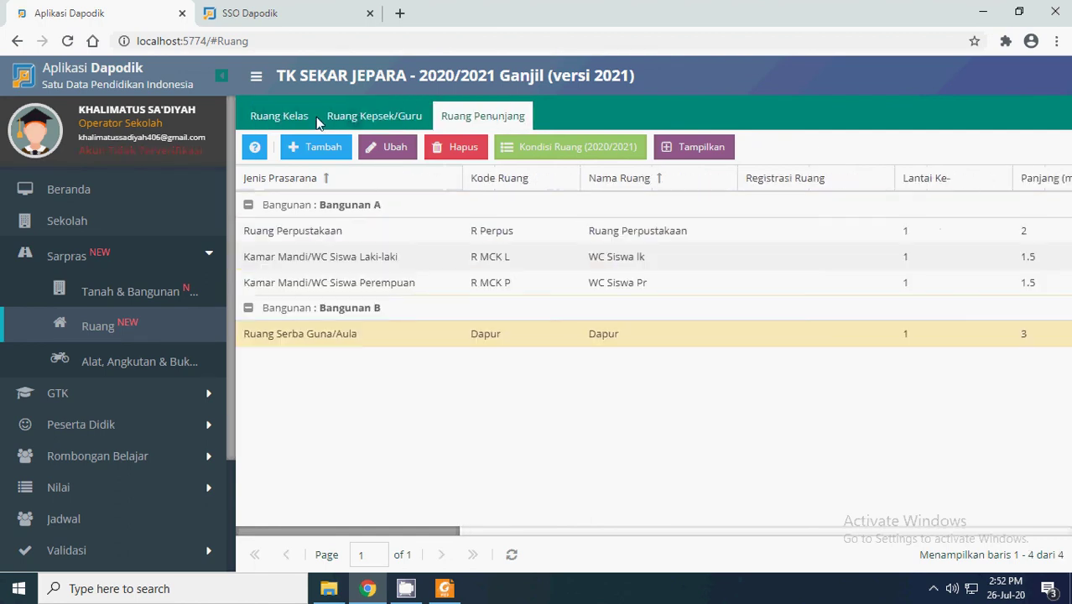
{"action": "left_click", "coordinate": [297, 119]}
{"action": "left_click", "coordinate": [402, 120]}
{"action": "left_click", "coordinate": [493, 116]}
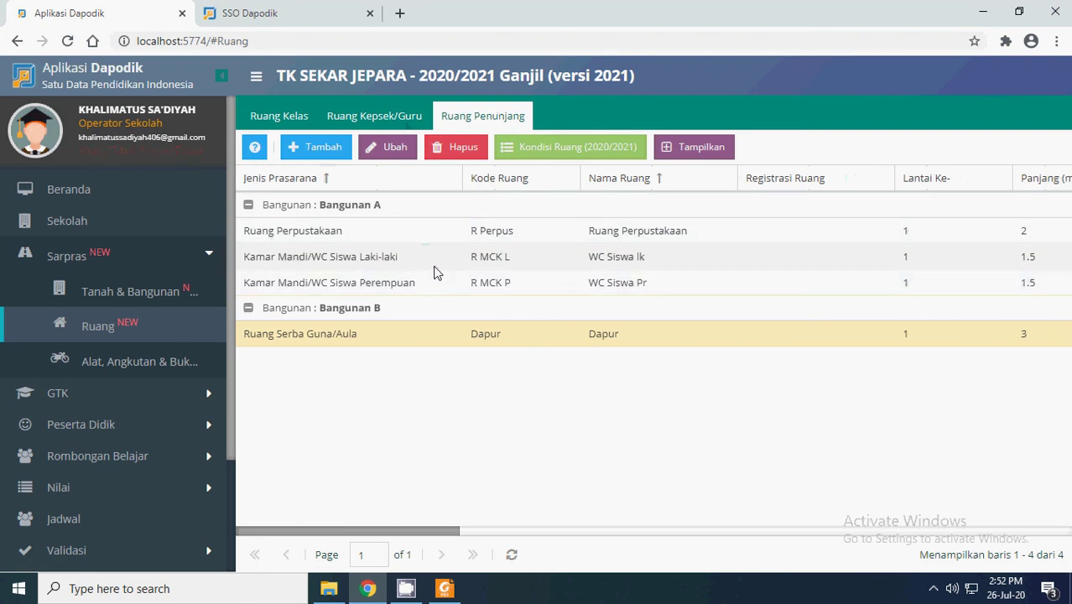
- Open the 2020/2021 room condition form of Ruang Perpustakaan and save it with its existing damage values
{"action": "left_click", "coordinate": [314, 231]}
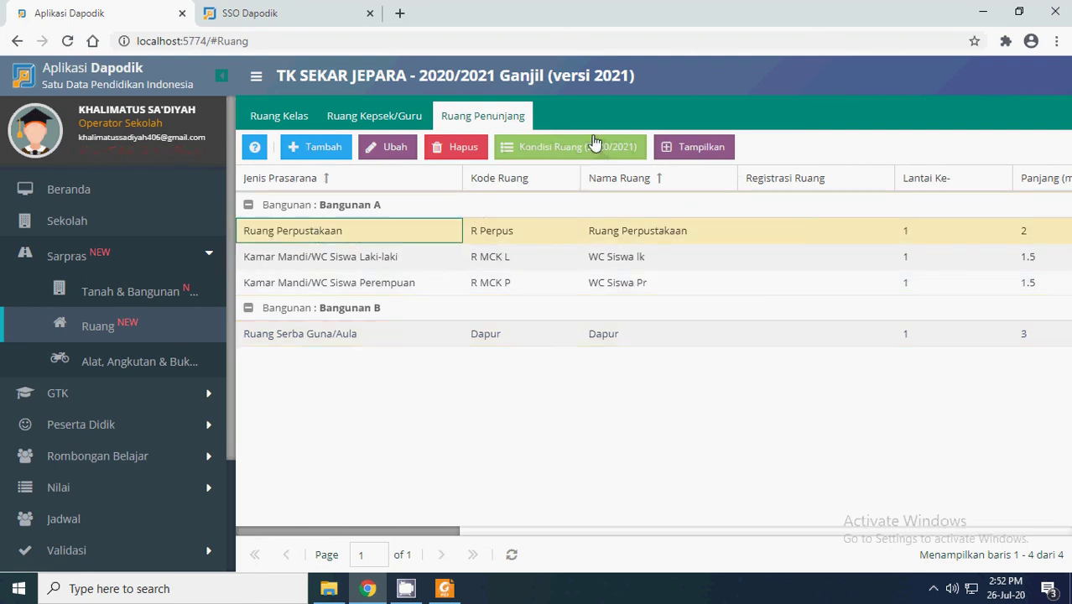
{"action": "left_click", "coordinate": [570, 149]}
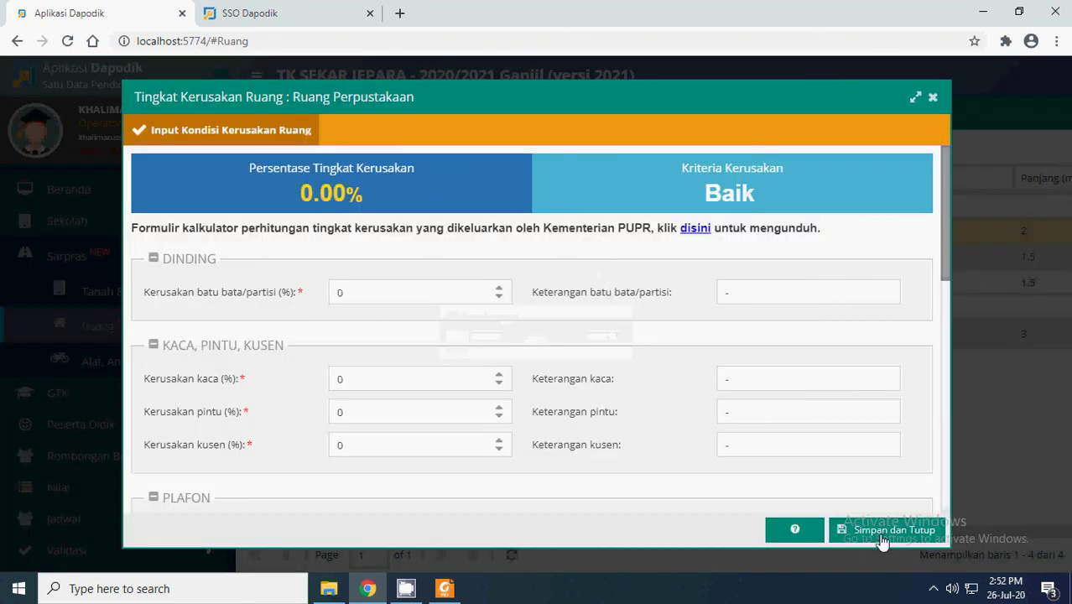
{"action": "left_click", "coordinate": [851, 530]}
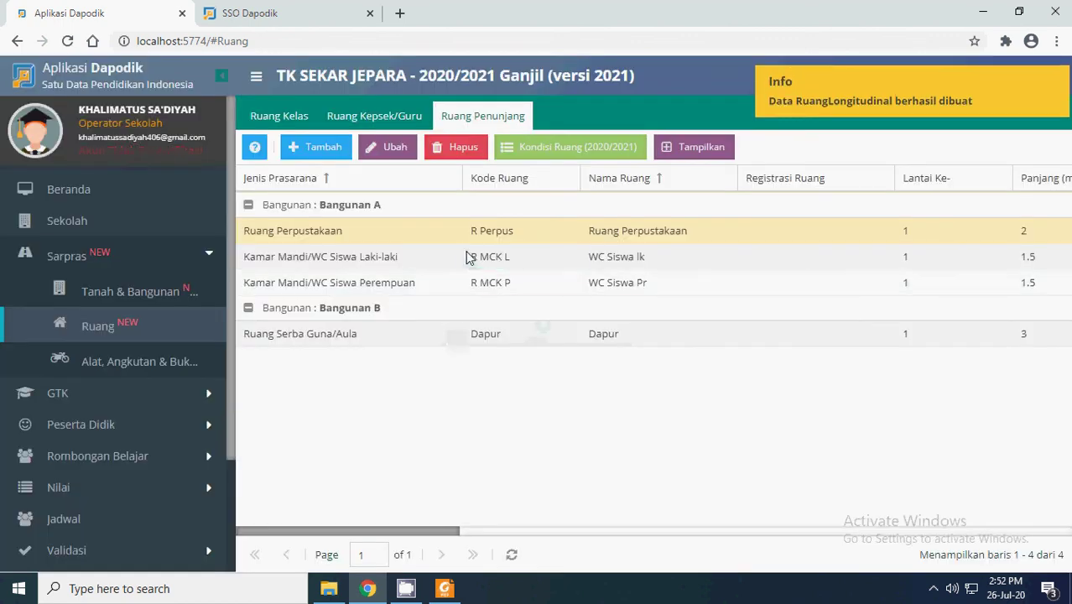
- Save the 2020/2021 room conditions of WC Siswa lk and WC Siswa Pr with their existing damage values
{"action": "left_click", "coordinate": [579, 155]}
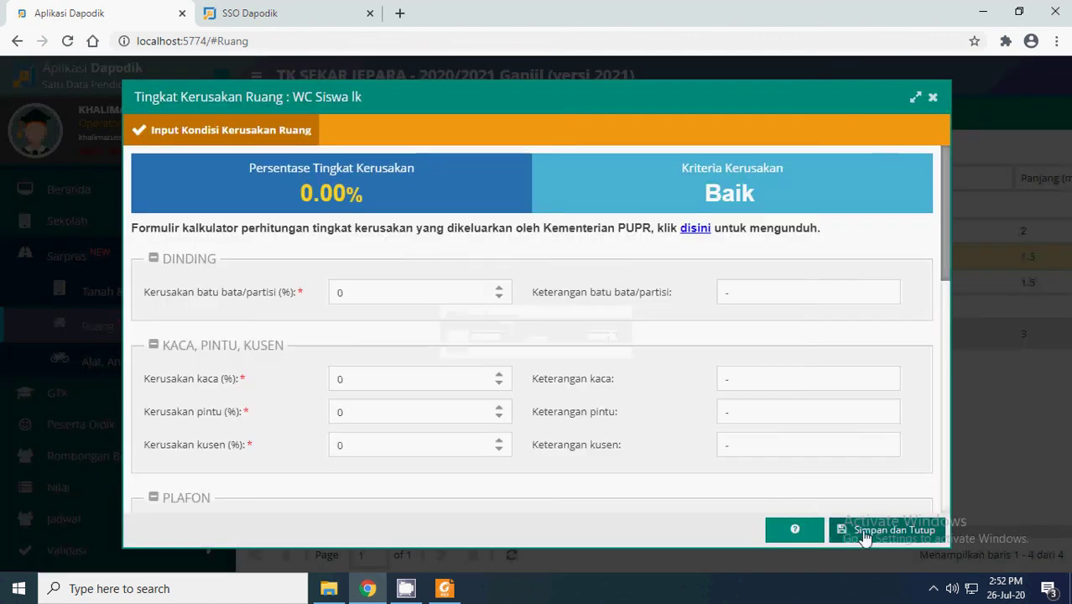
{"action": "left_click", "coordinate": [864, 530]}
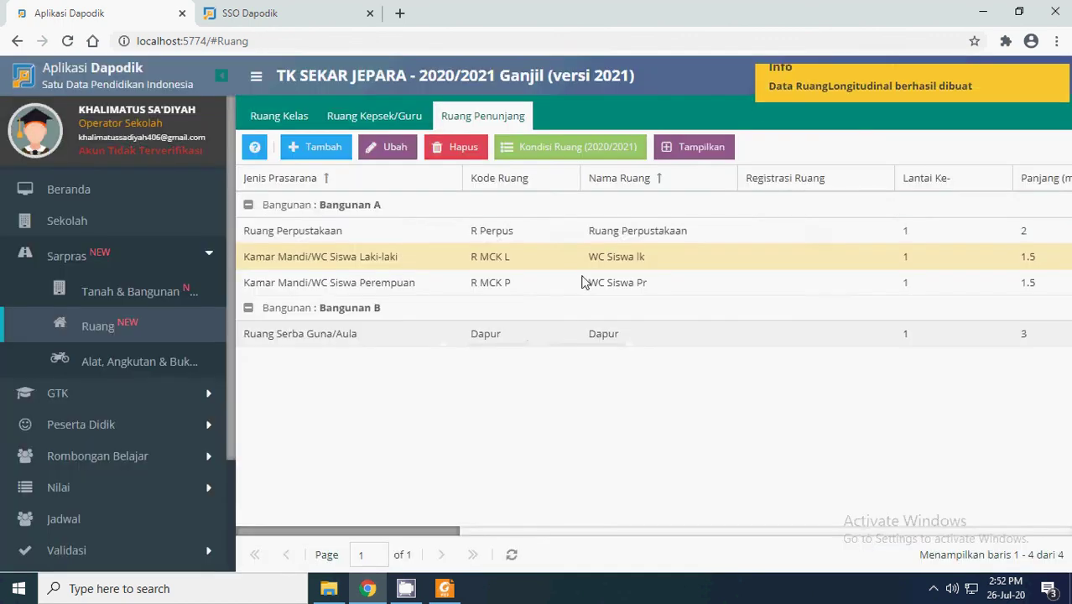
{"action": "left_click", "coordinate": [406, 292]}
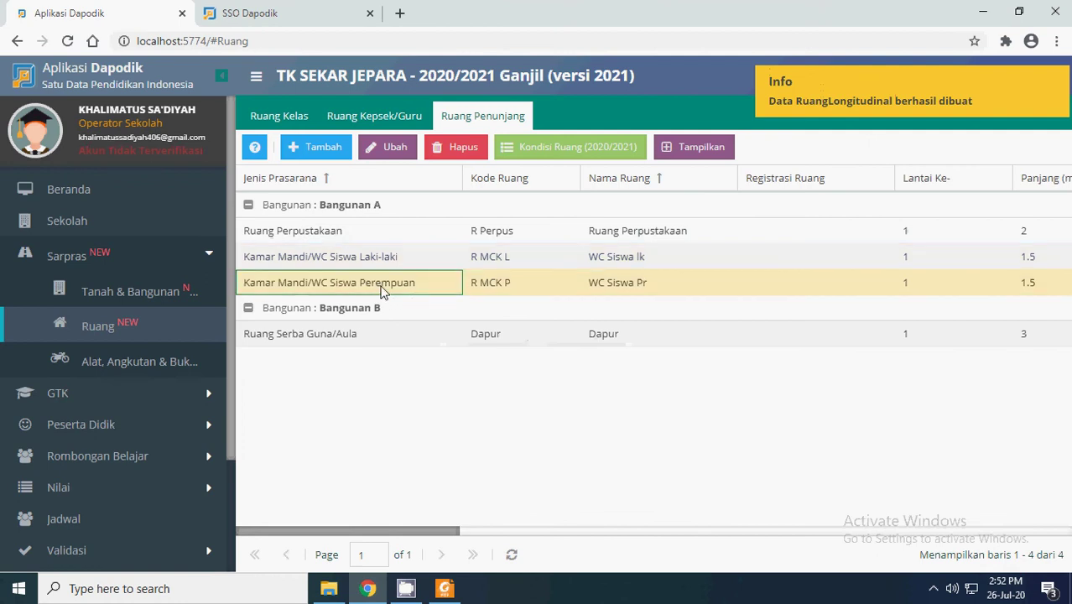
{"action": "left_click", "coordinate": [556, 150]}
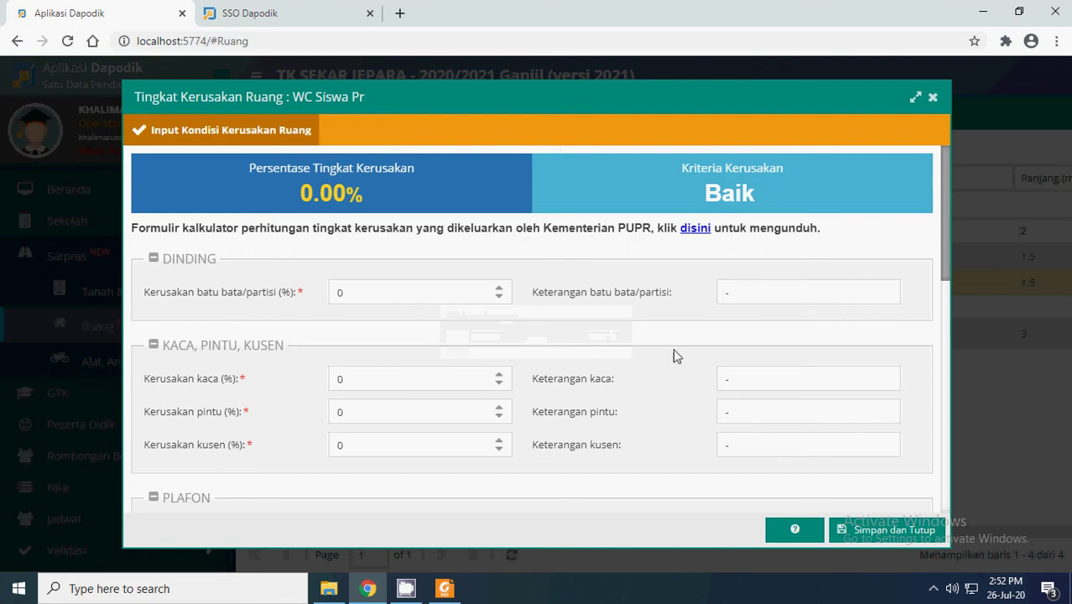
{"action": "left_click", "coordinate": [861, 531]}
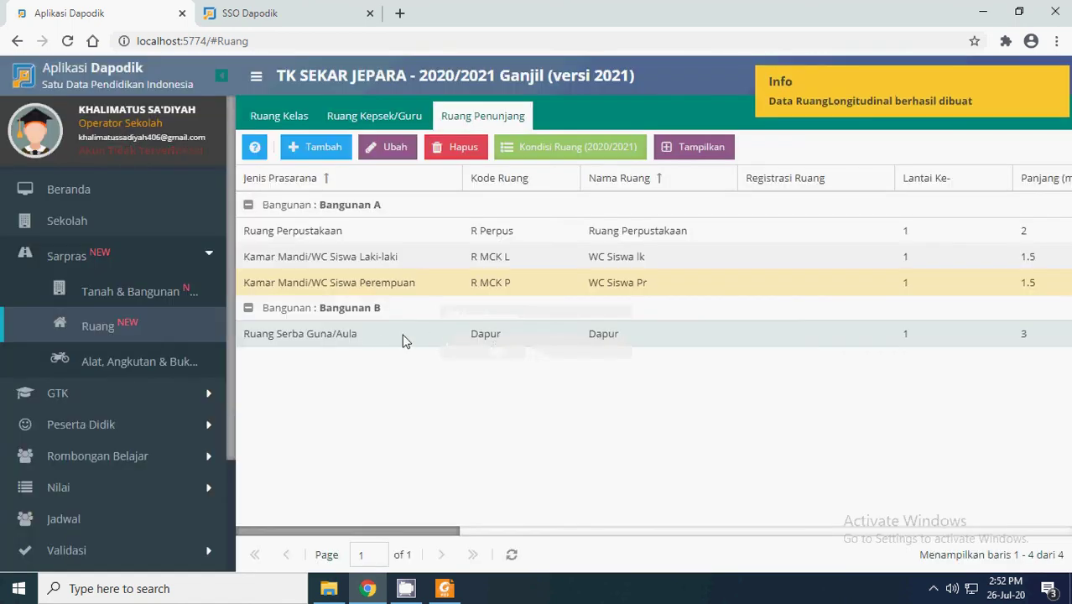
- Open the 2020/2021 room condition form of Dapur and save it
{"action": "left_click", "coordinate": [380, 338]}
{"action": "left_click", "coordinate": [599, 154]}
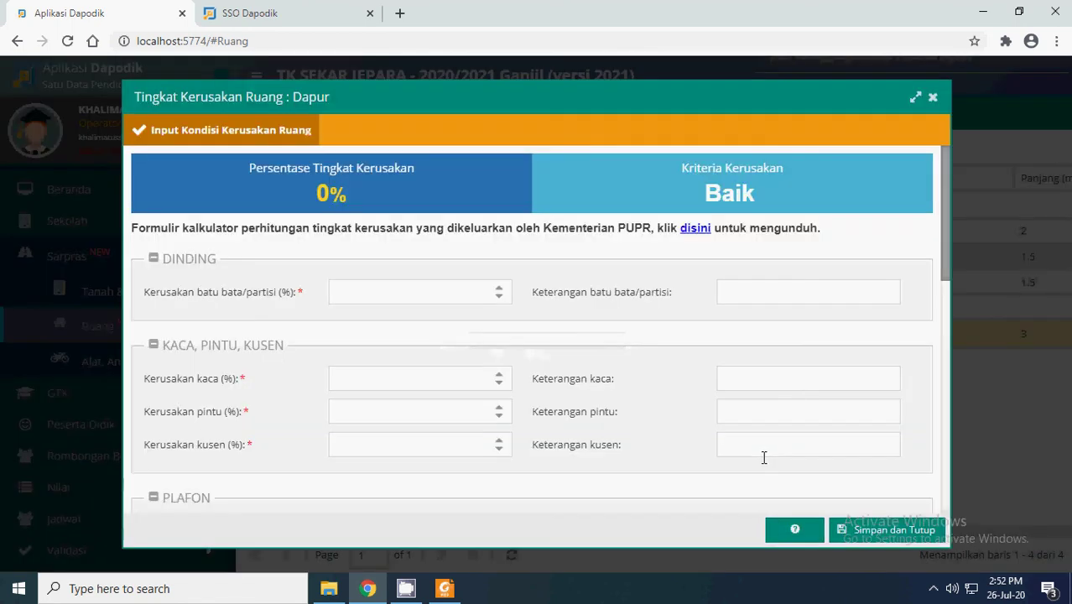
{"action": "left_click", "coordinate": [881, 539]}
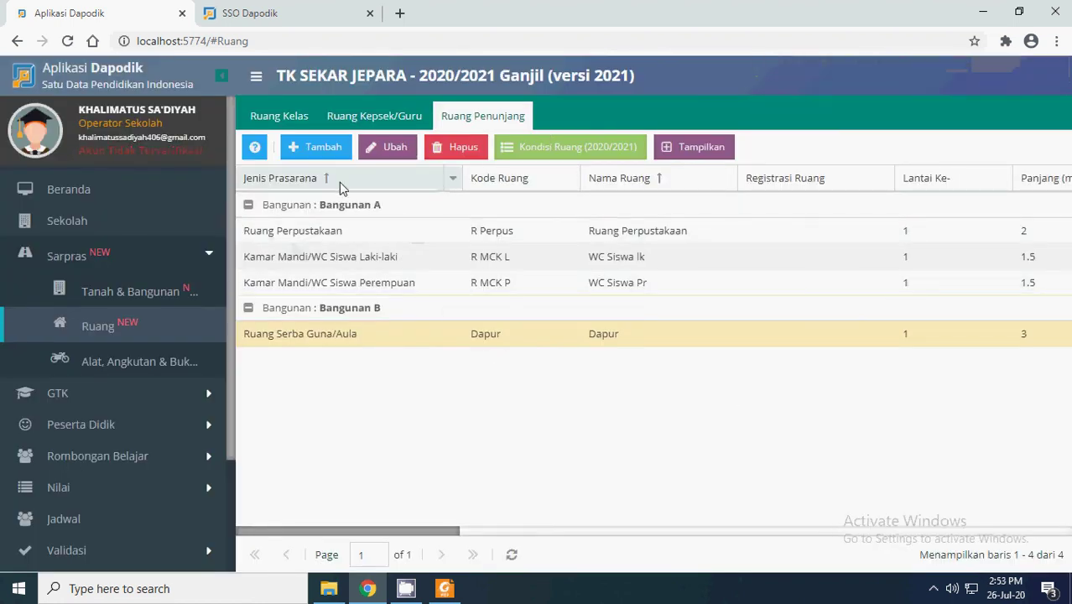
- Revisit the Tanah & Bangunan and Ruang pages, and expand the Ruang Perpustakaan group in the Alat list of Alat, Angkutan & Buku
{"action": "left_click", "coordinate": [128, 291]}
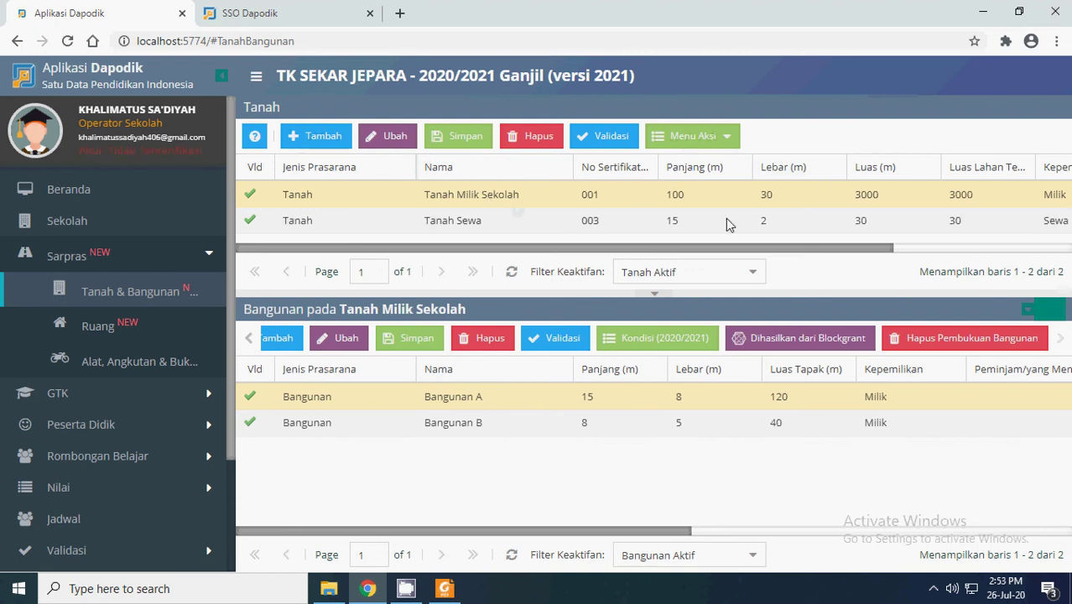
{"action": "left_click", "coordinate": [111, 327]}
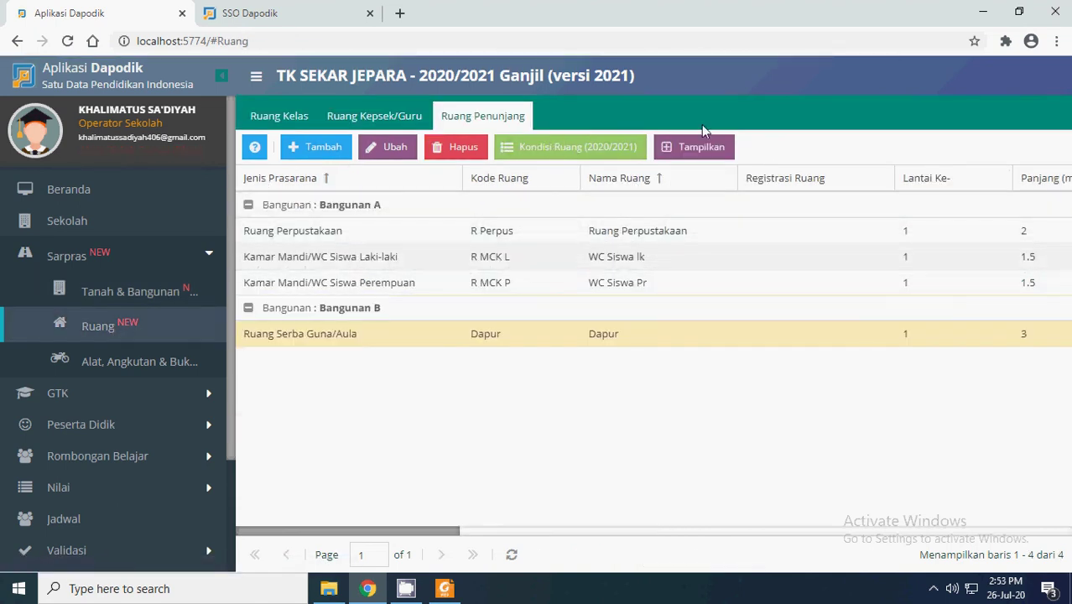
{"action": "left_click", "coordinate": [120, 364]}
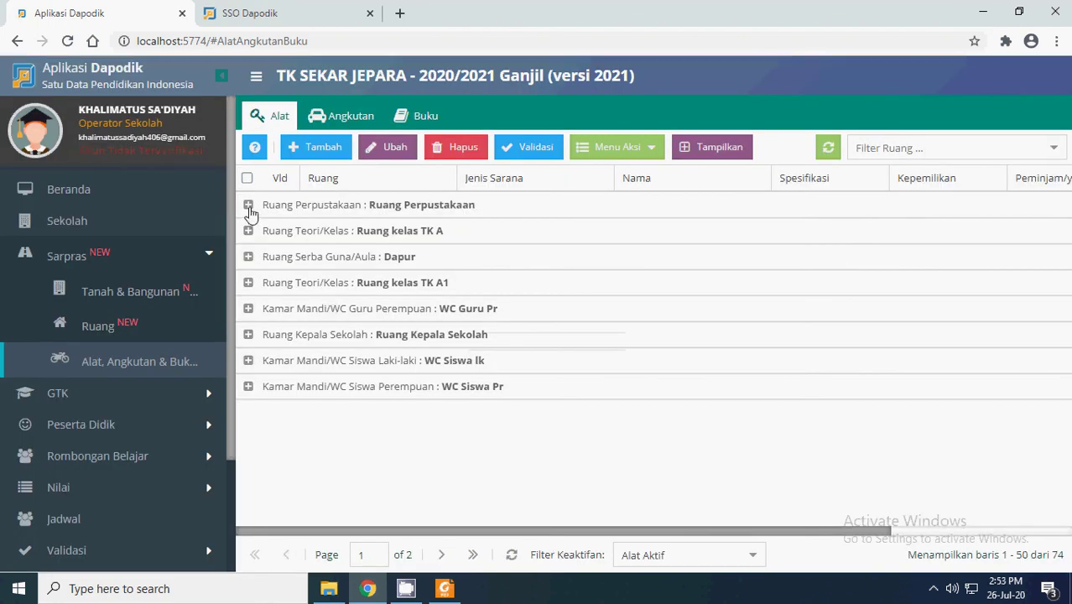
{"action": "left_click", "coordinate": [247, 205]}
{"action": "left_click", "coordinate": [425, 214]}
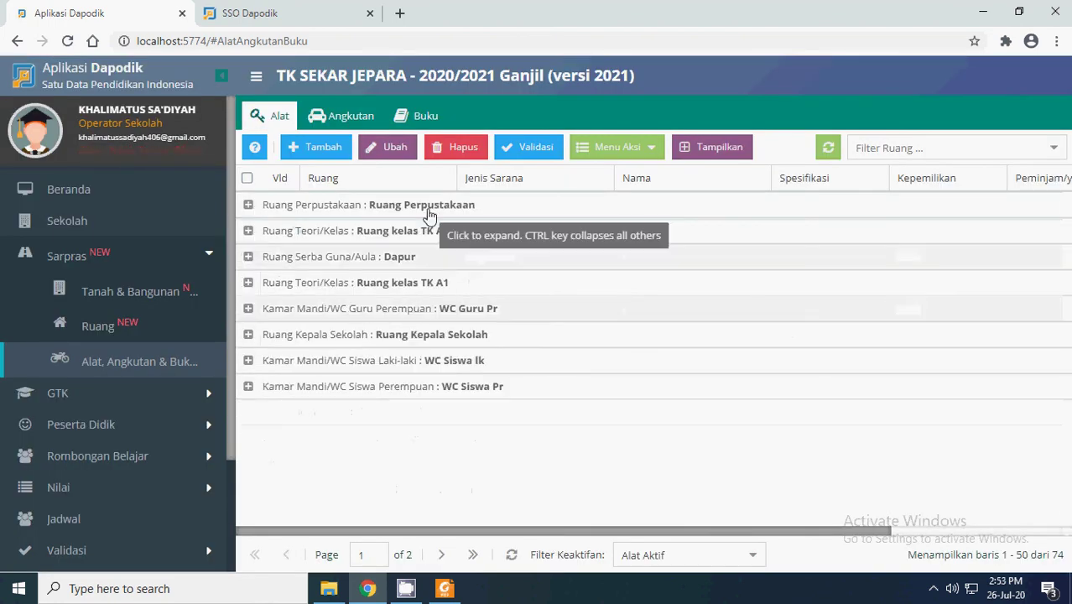
{"action": "left_click", "coordinate": [248, 205]}
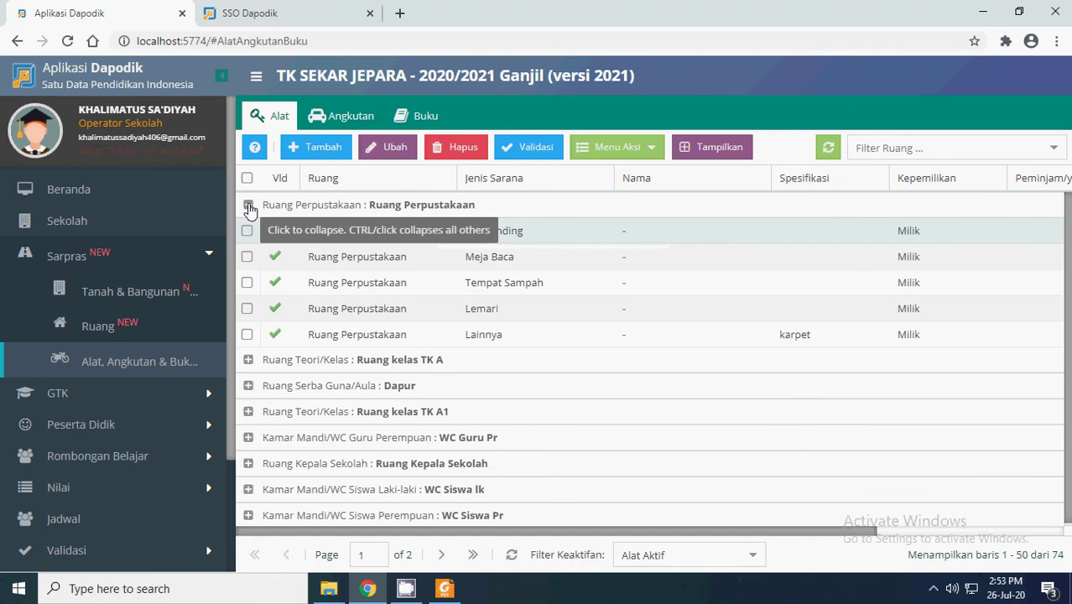
{"action": "left_click", "coordinate": [249, 207]}
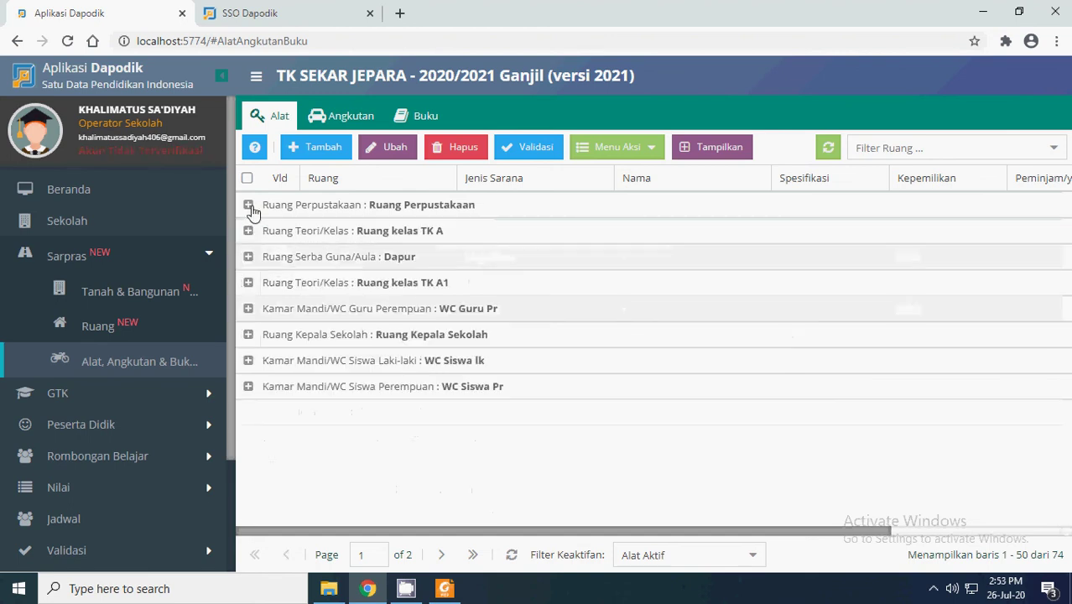
{"action": "left_click", "coordinate": [249, 206]}
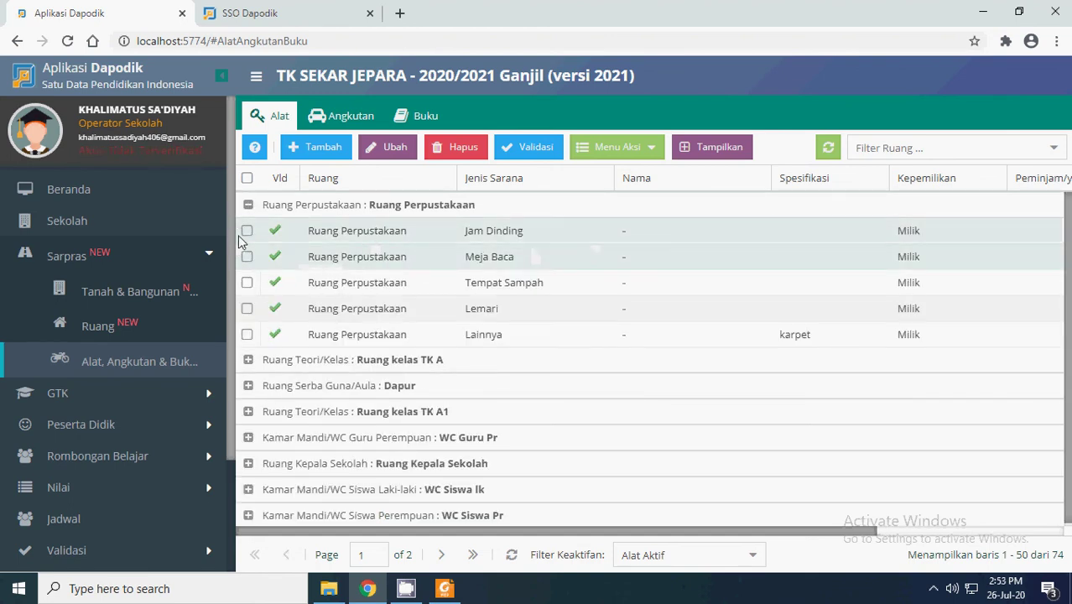
- Select the five Ruang Perpustakaan tools and save their Periodik (2020/2021) data with Status kelaikan Laik
{"action": "left_click", "coordinate": [246, 232]}
{"action": "left_click", "coordinate": [247, 257]}
{"action": "left_click", "coordinate": [248, 282]}
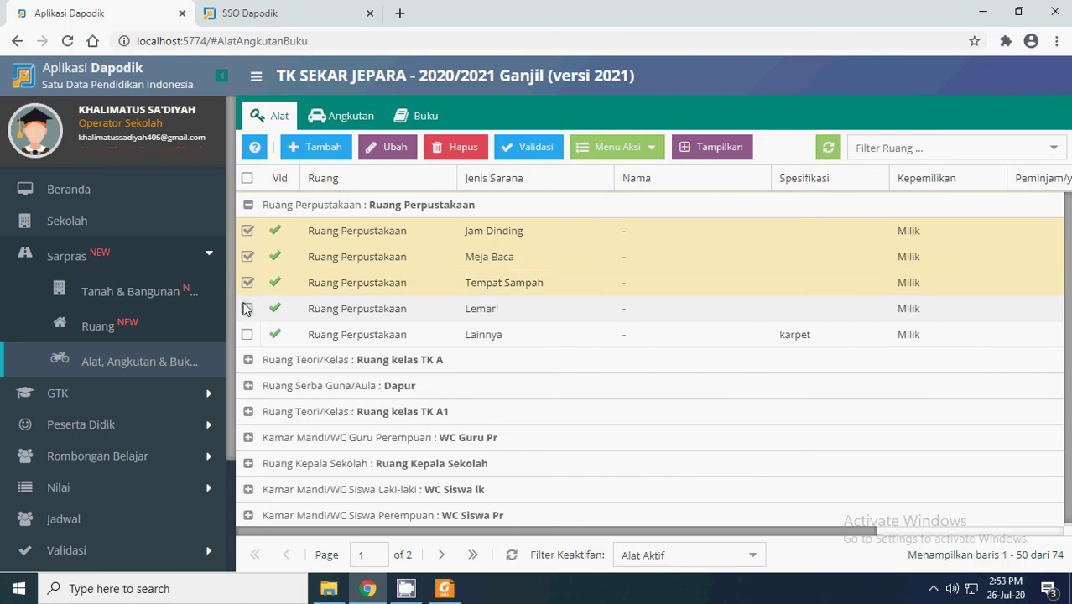
{"action": "left_click", "coordinate": [246, 309]}
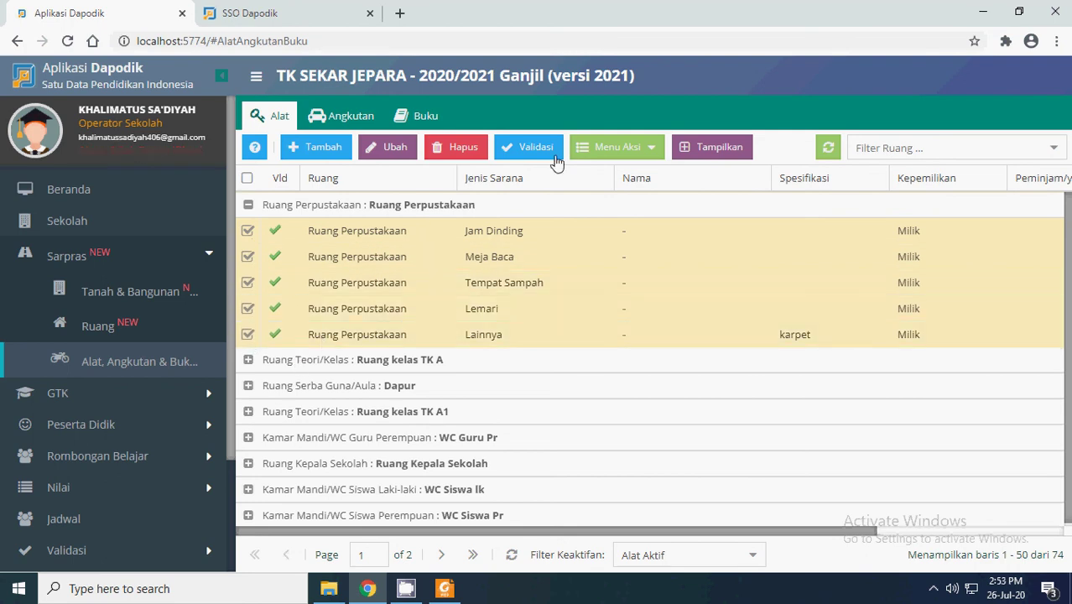
{"action": "left_click", "coordinate": [620, 149]}
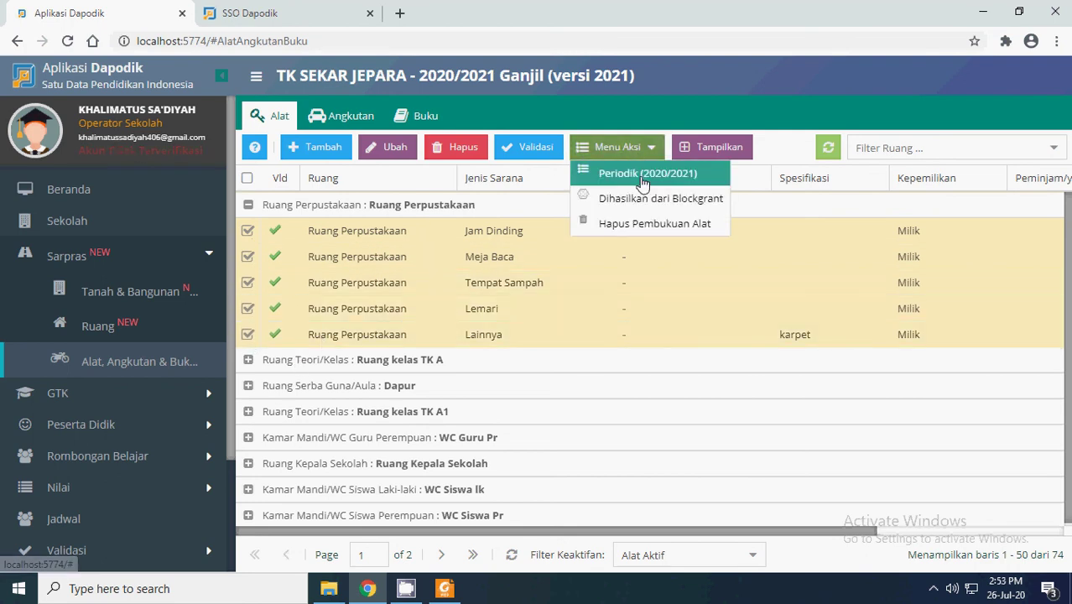
{"action": "left_click", "coordinate": [642, 176]}
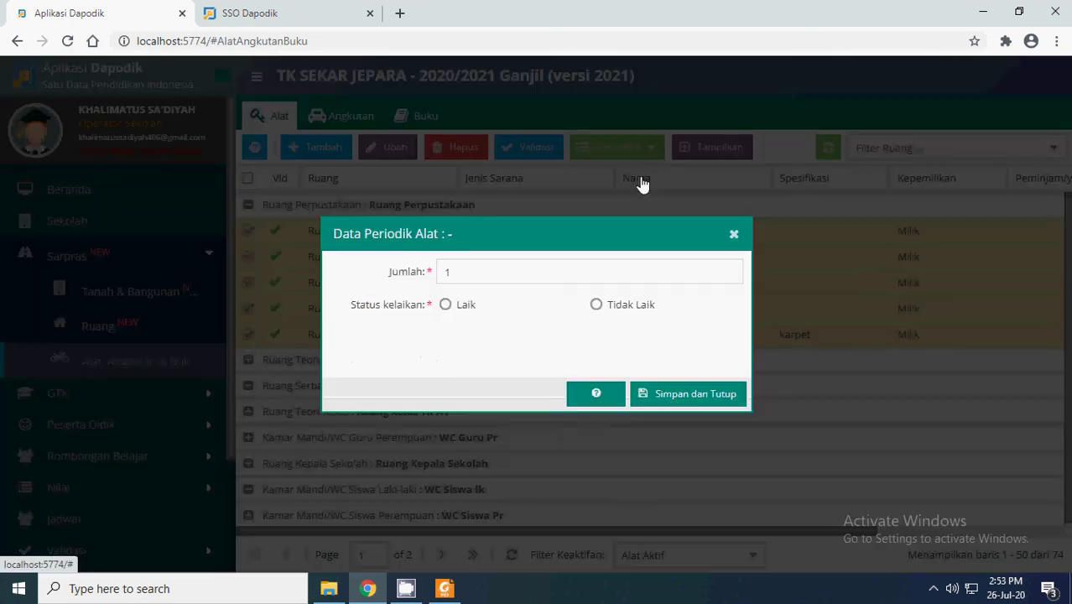
{"action": "left_click", "coordinate": [686, 394]}
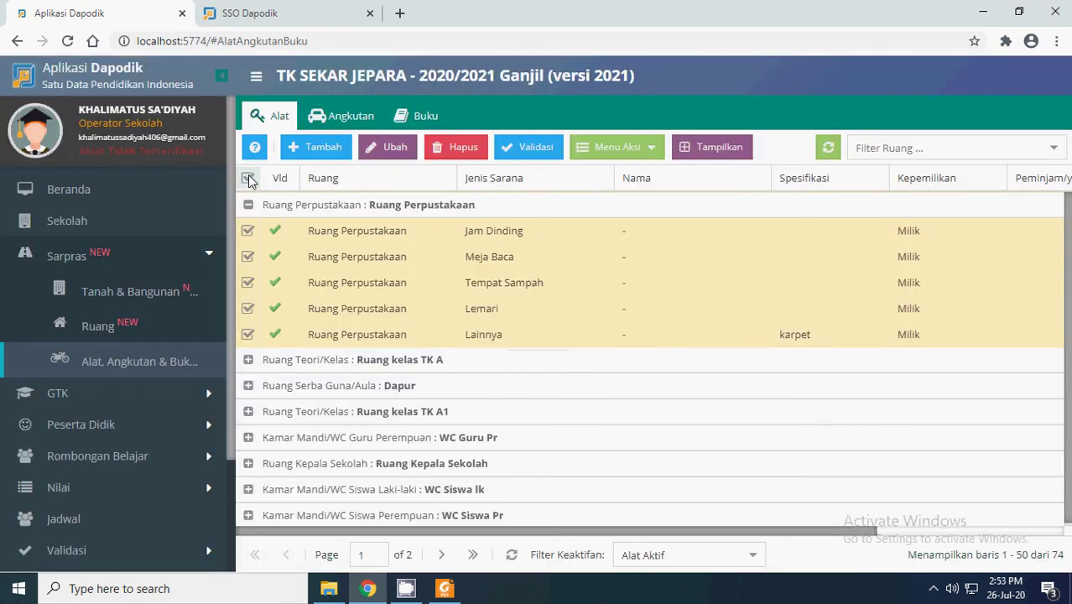
- With all tools in the Alat list selected, save the Periodik (2020/2021) data with Jumlah 1 and Status kelaikan Laik
{"action": "left_click", "coordinate": [619, 150]}
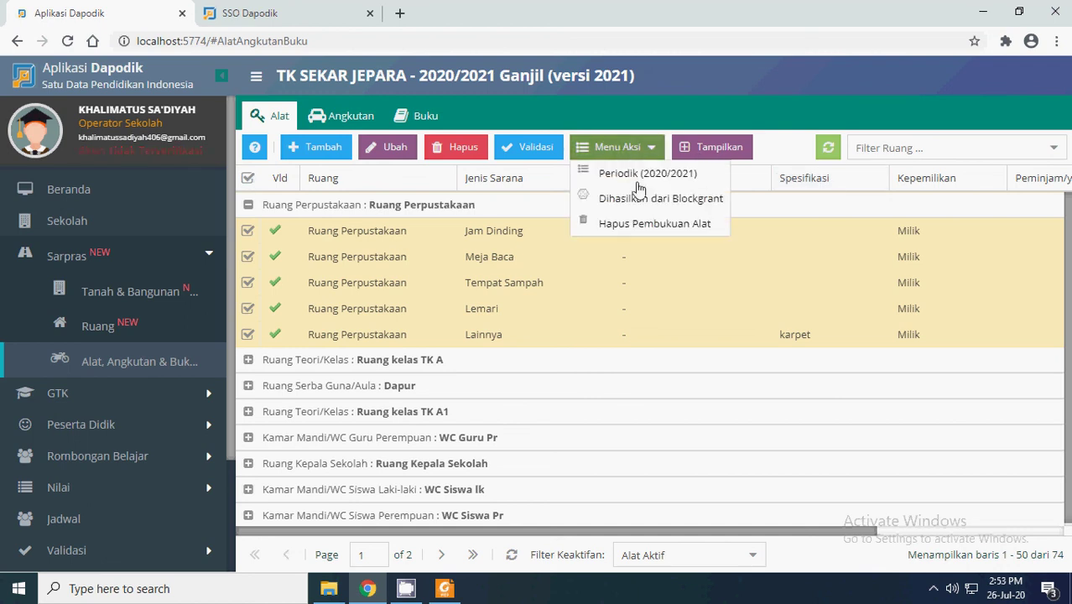
{"action": "left_click", "coordinate": [641, 173]}
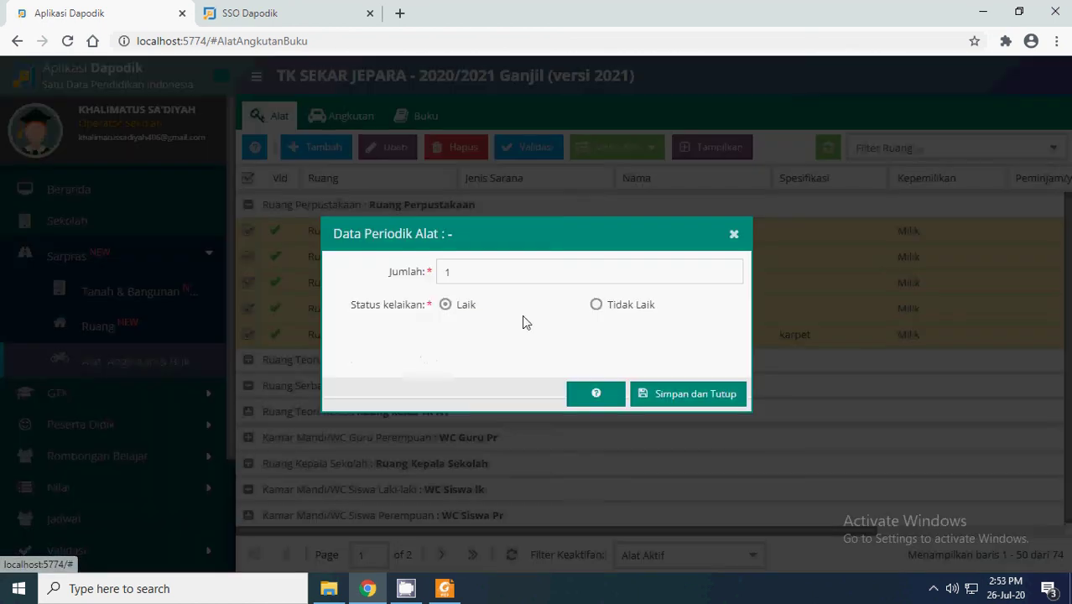
{"action": "left_click", "coordinate": [692, 403]}
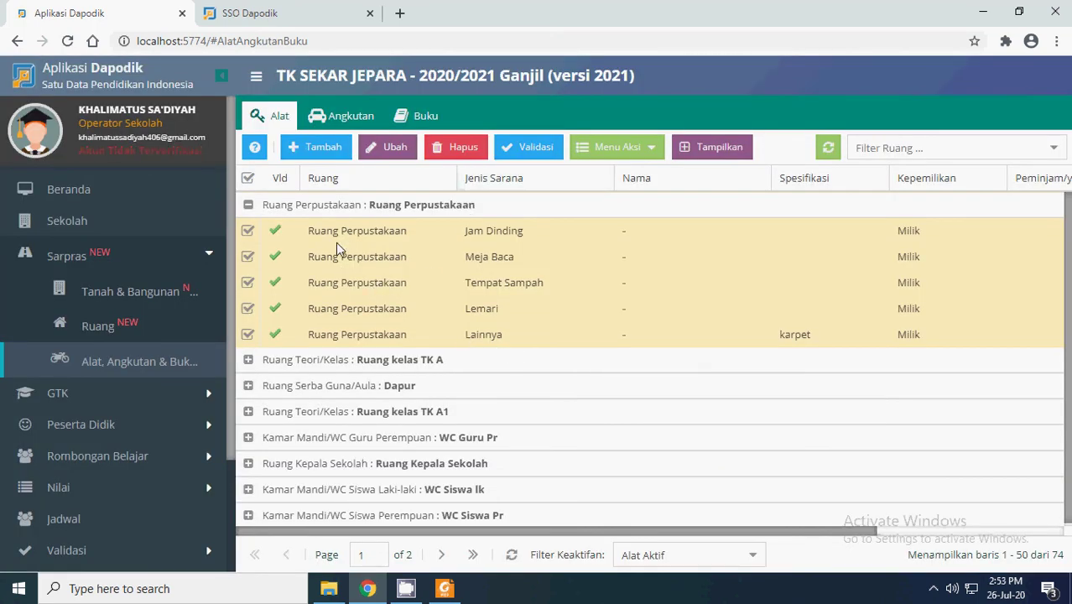
- Set the Nama of the Jam Dinding tool in Ruang Perpustakaan to Jam Dinding and save it
{"action": "left_click", "coordinate": [247, 178]}
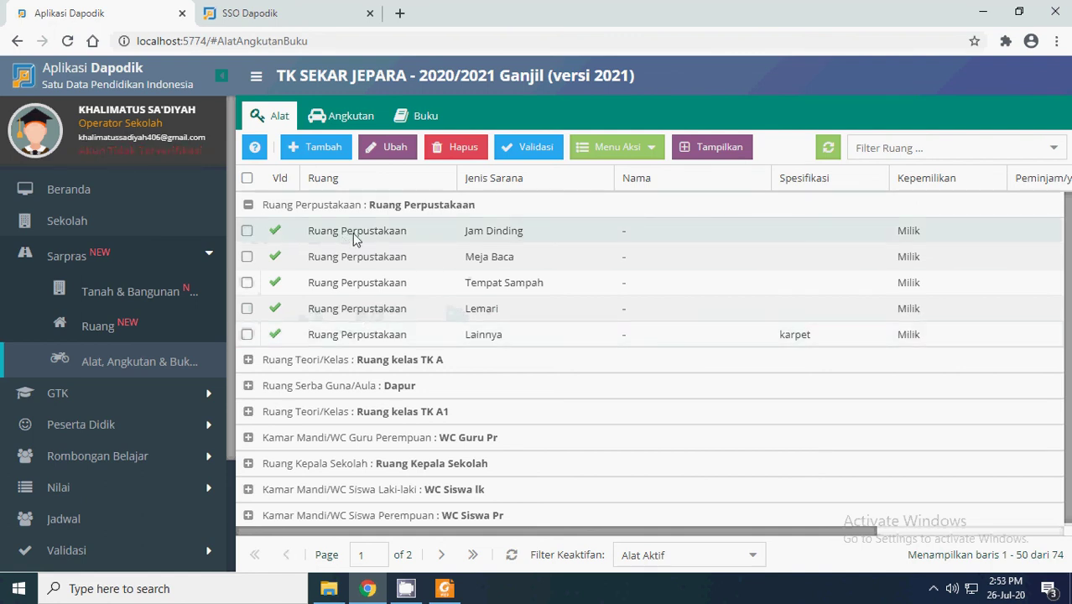
{"action": "left_click", "coordinate": [334, 235]}
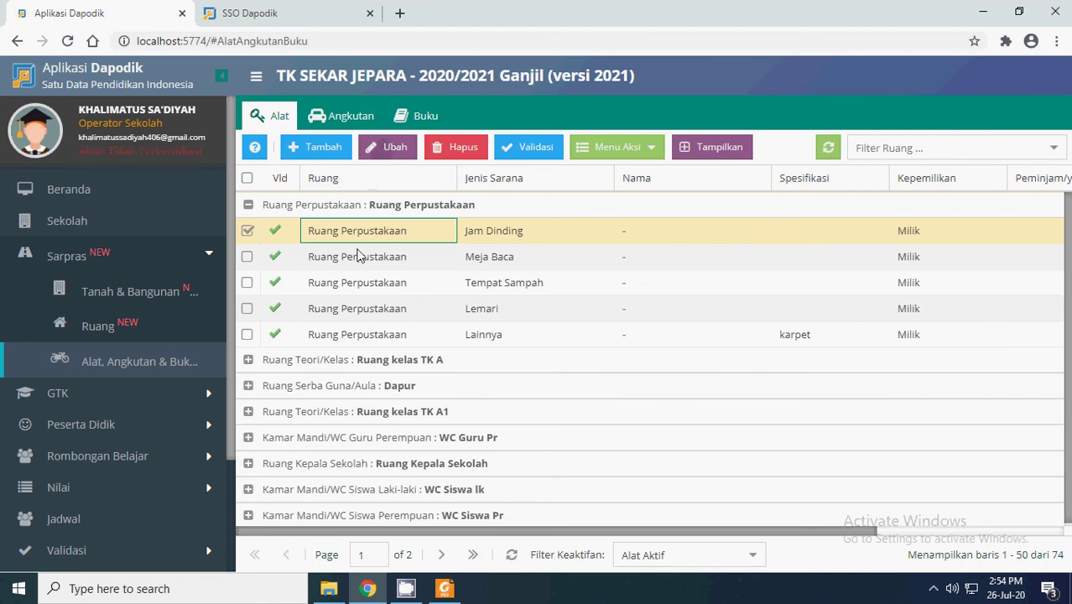
{"action": "left_click", "coordinate": [493, 236]}
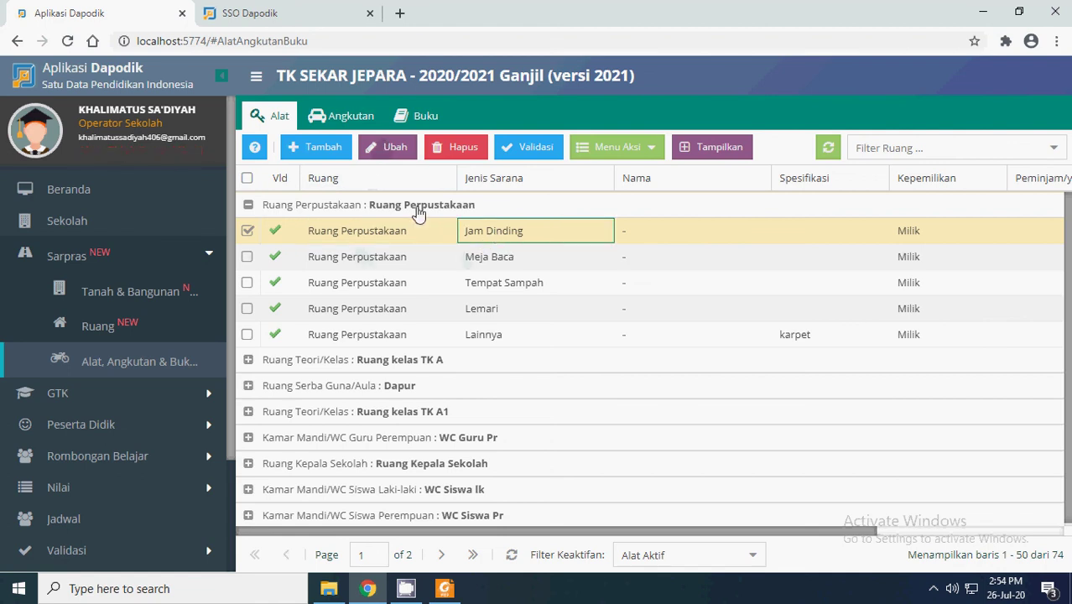
{"action": "left_click", "coordinate": [390, 148]}
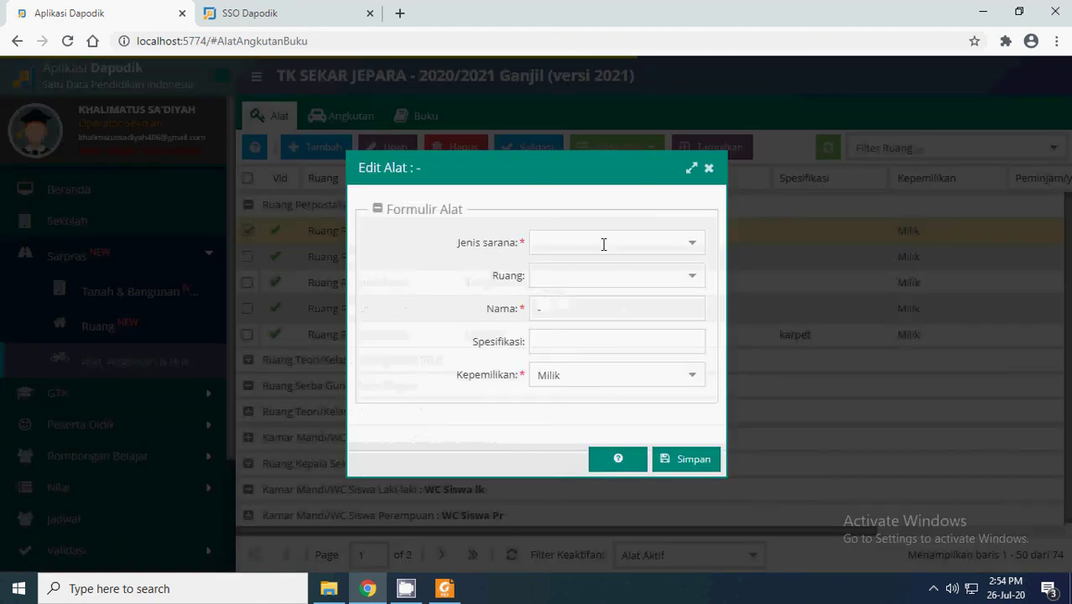
{"action": "left_click", "coordinate": [601, 308]}
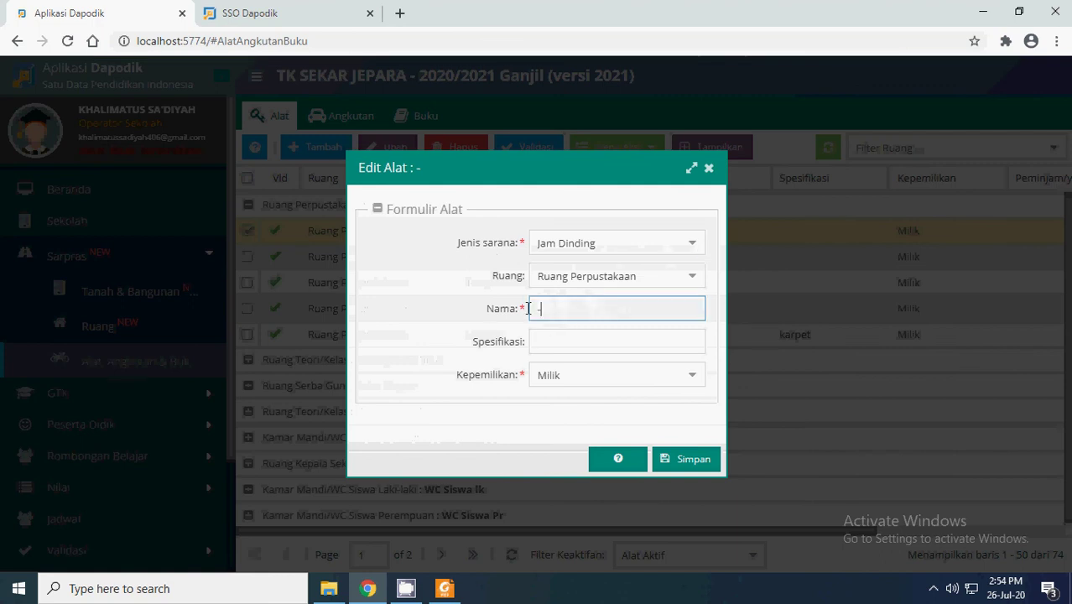
{"action": "type", "text": "Jam Dinding"}
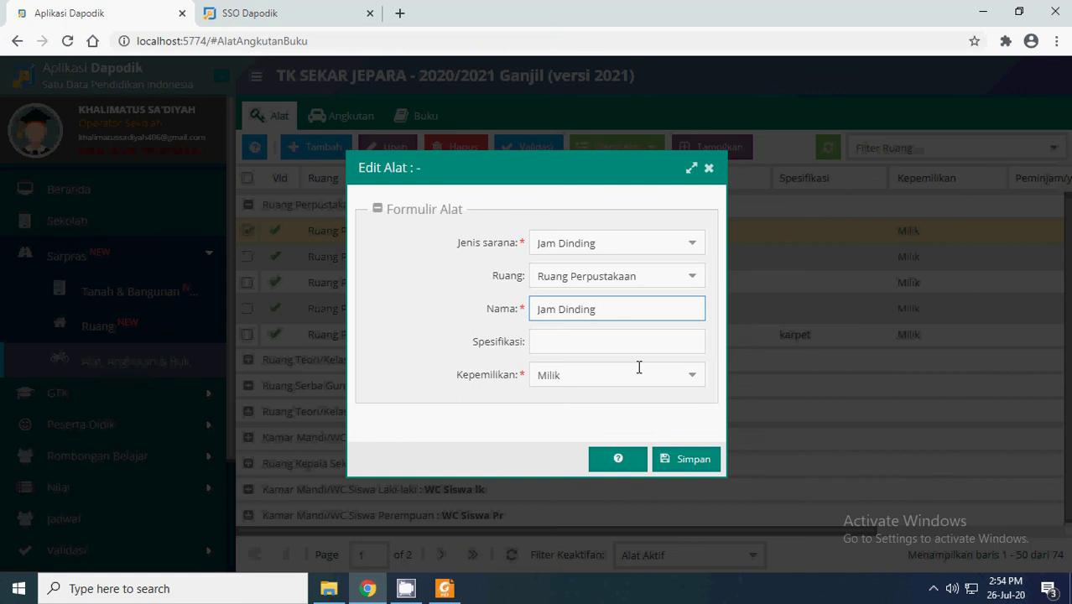
{"action": "left_click", "coordinate": [584, 333]}
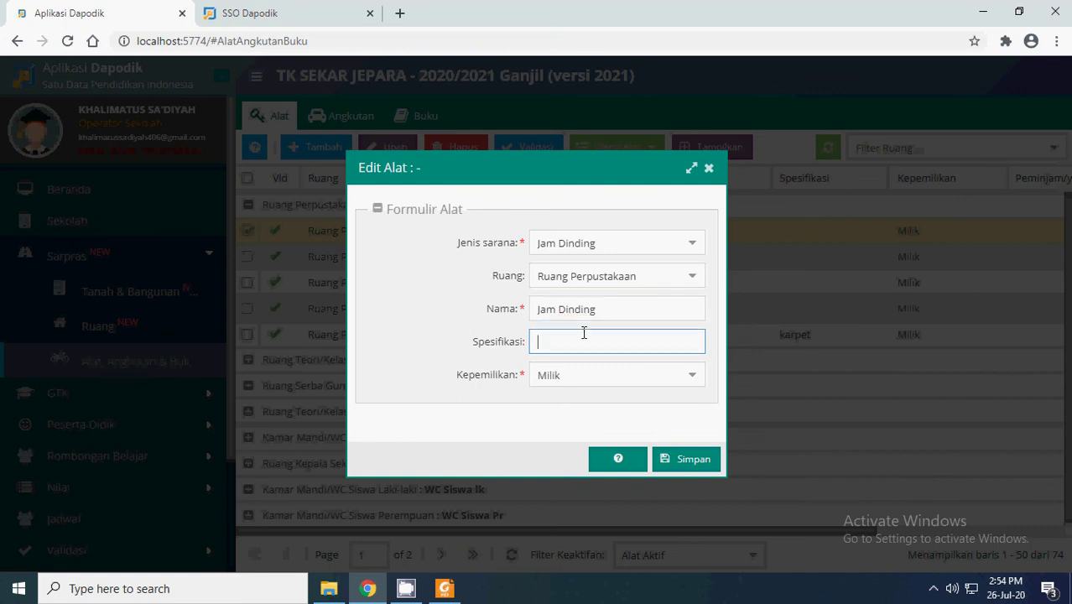
{"action": "left_click", "coordinate": [688, 464]}
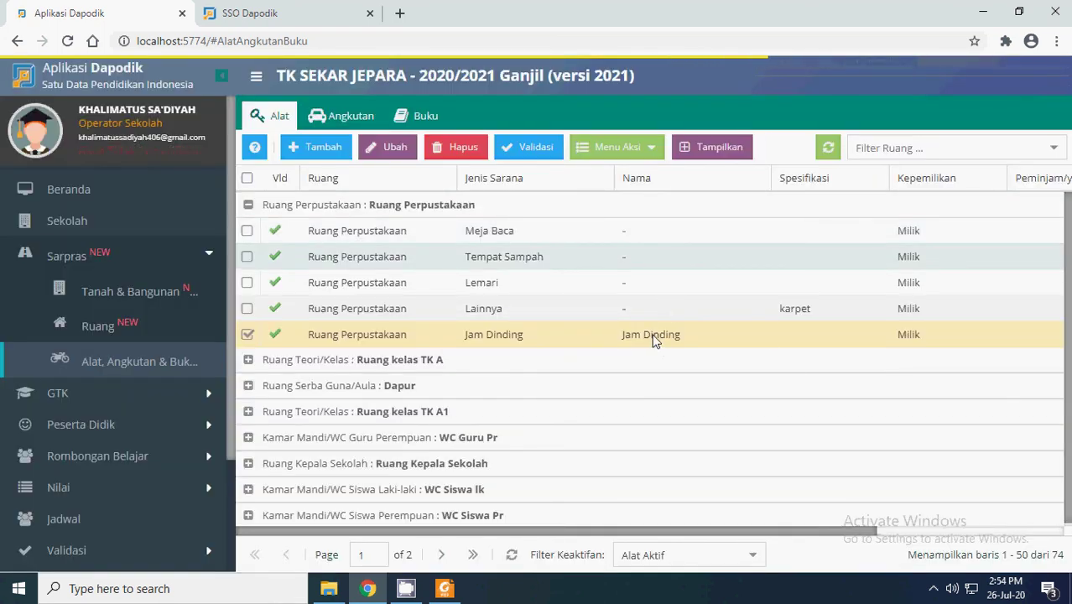
{"action": "left_click", "coordinate": [653, 336]}
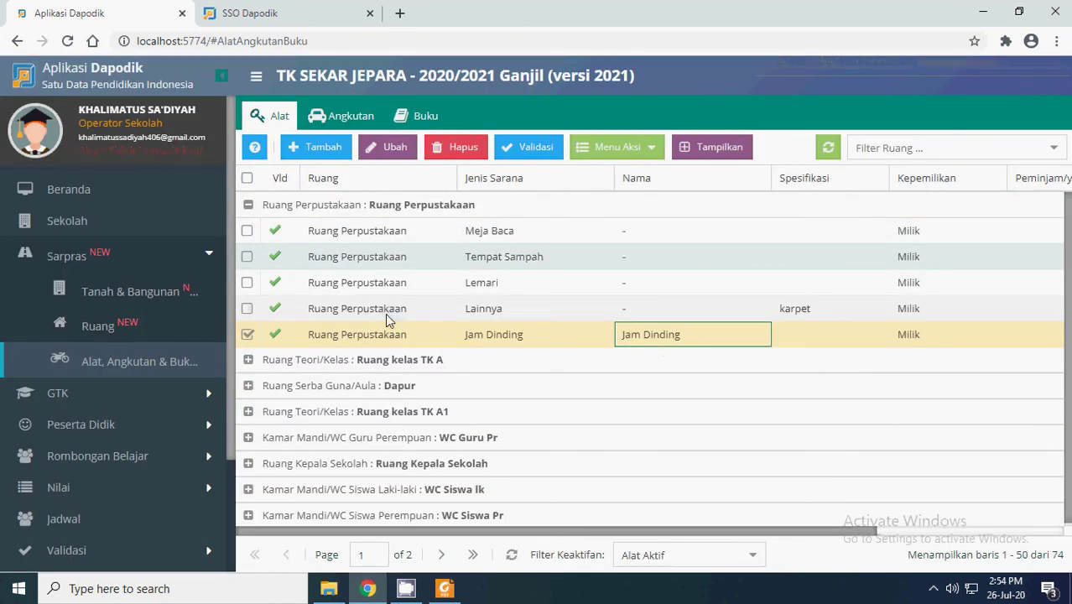
- Check the Nama of the Lainnya tool in Ruang Perpustakaan and expand the Ruang kelas TK A group in the Alat list
{"action": "left_click", "coordinate": [397, 312]}
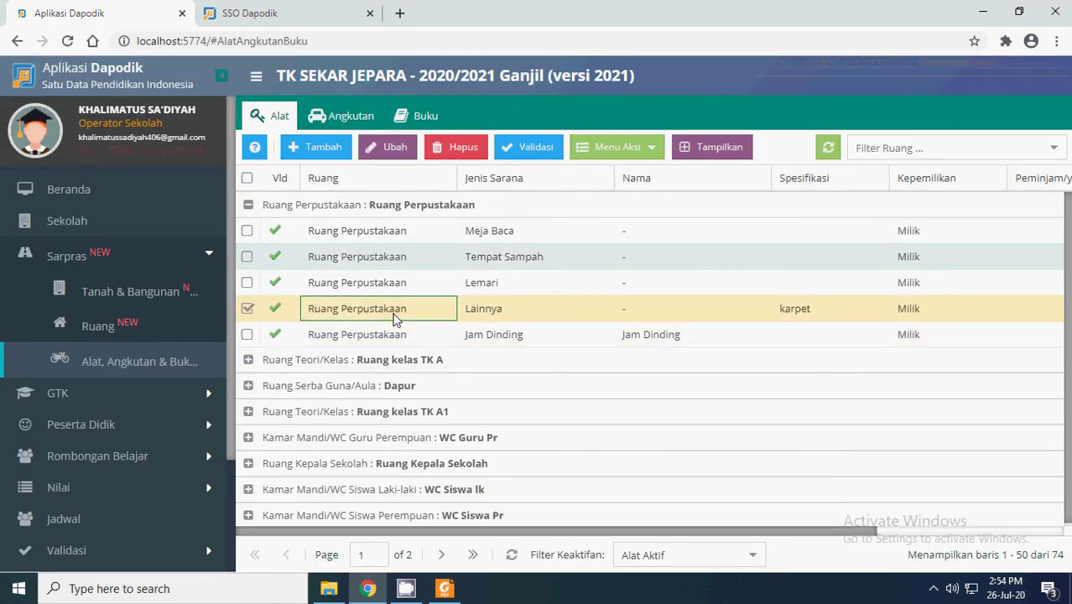
{"action": "left_click", "coordinate": [647, 312]}
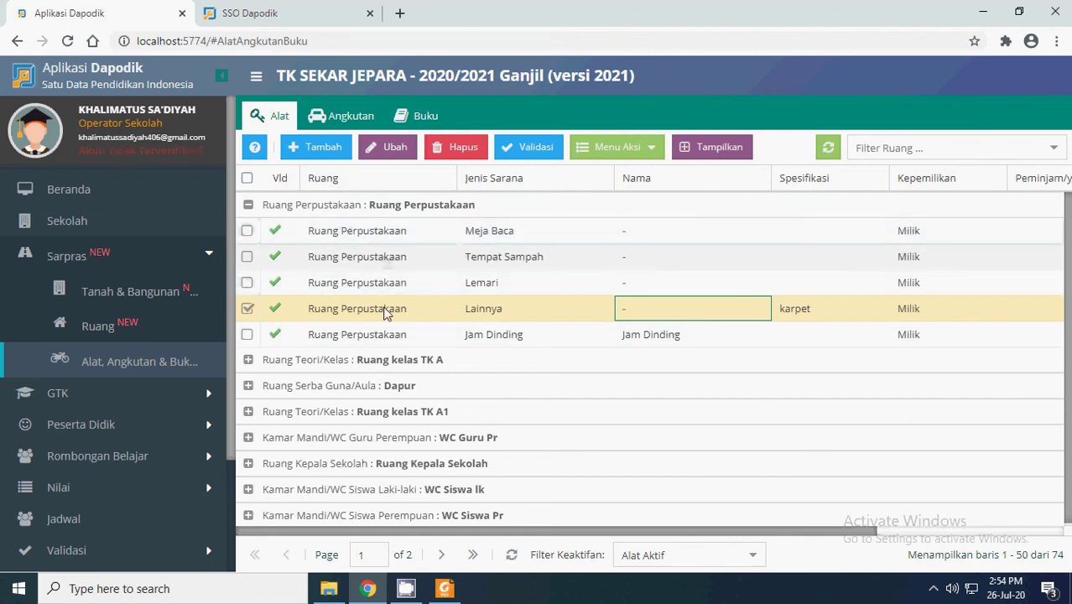
{"action": "left_click", "coordinate": [248, 360]}
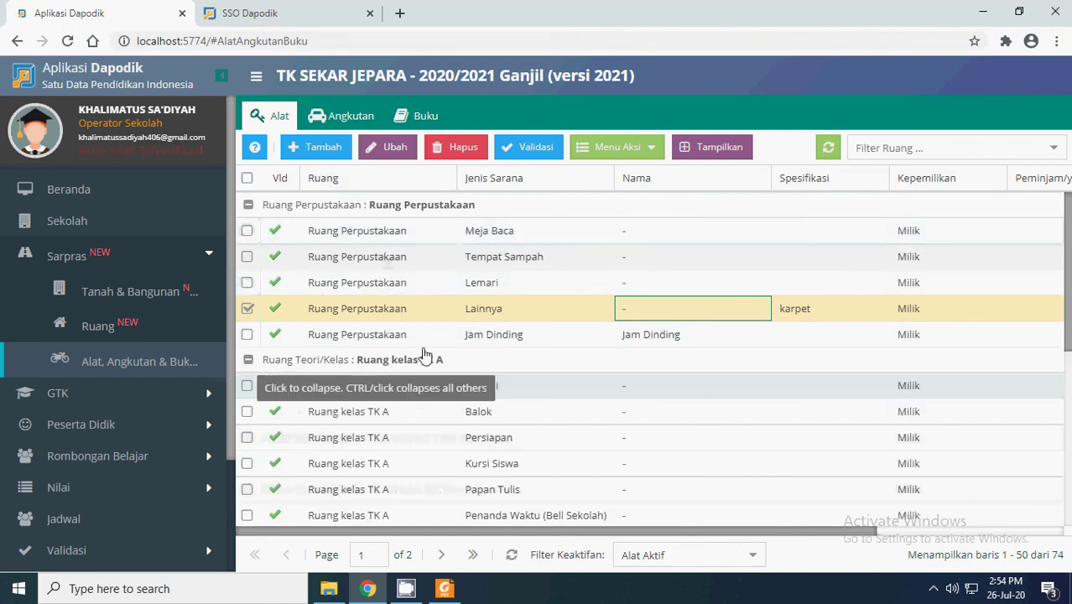
{"action": "scroll", "coordinate": [424, 357], "scroll_direction": "down", "scroll_amount": 5}
{"action": "scroll", "coordinate": [443, 364], "scroll_direction": "up", "scroll_amount": 10}
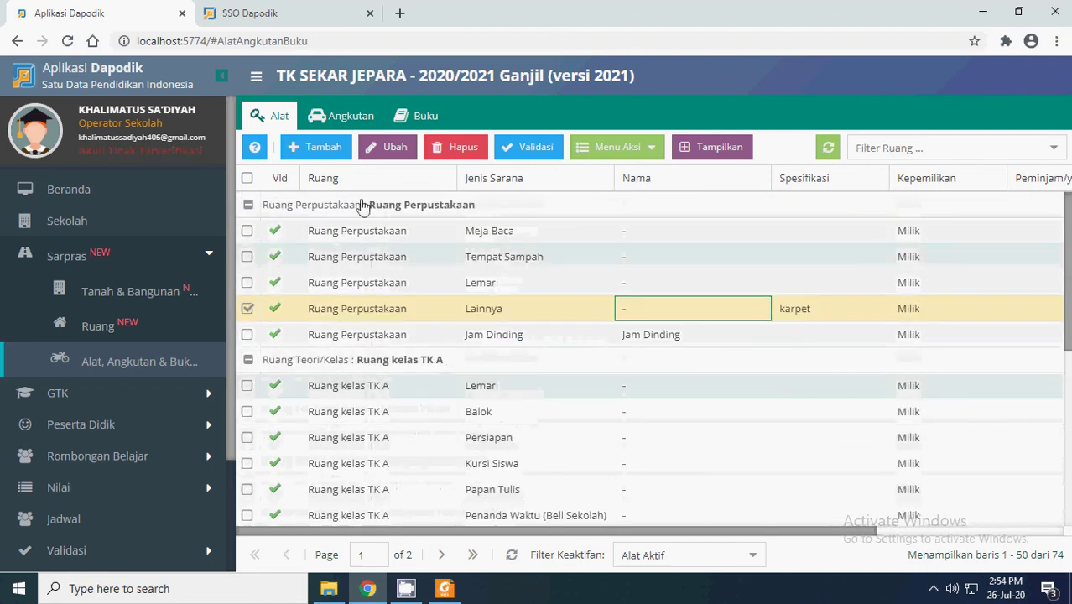
- Look at the Angkutan list, then browse the Pusat Perbukuan reference books under Buku with their list area enlarged
{"action": "left_click", "coordinate": [336, 118]}
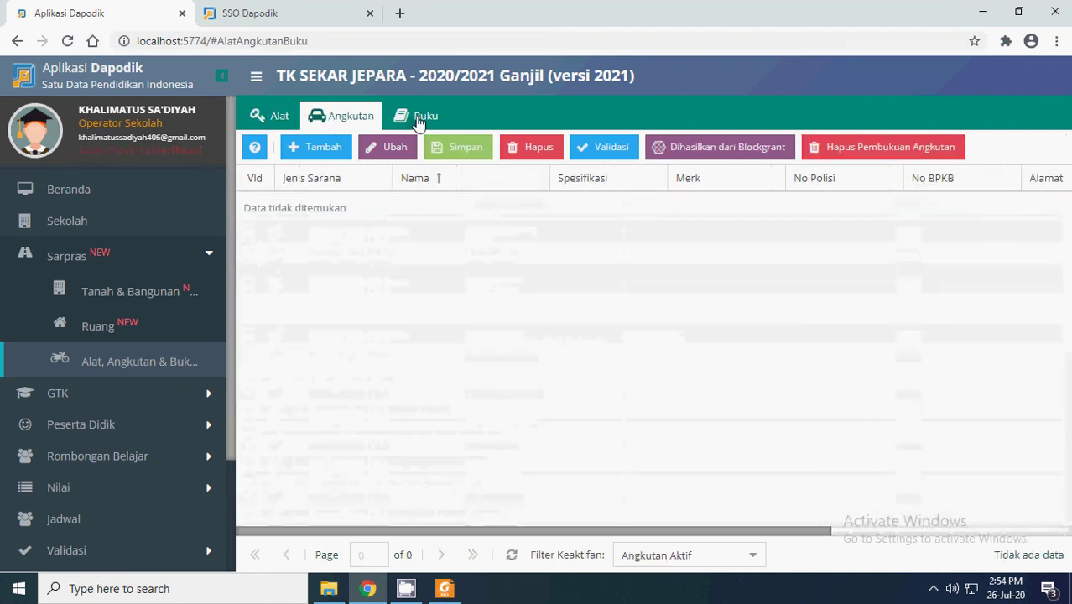
{"action": "left_click", "coordinate": [417, 117]}
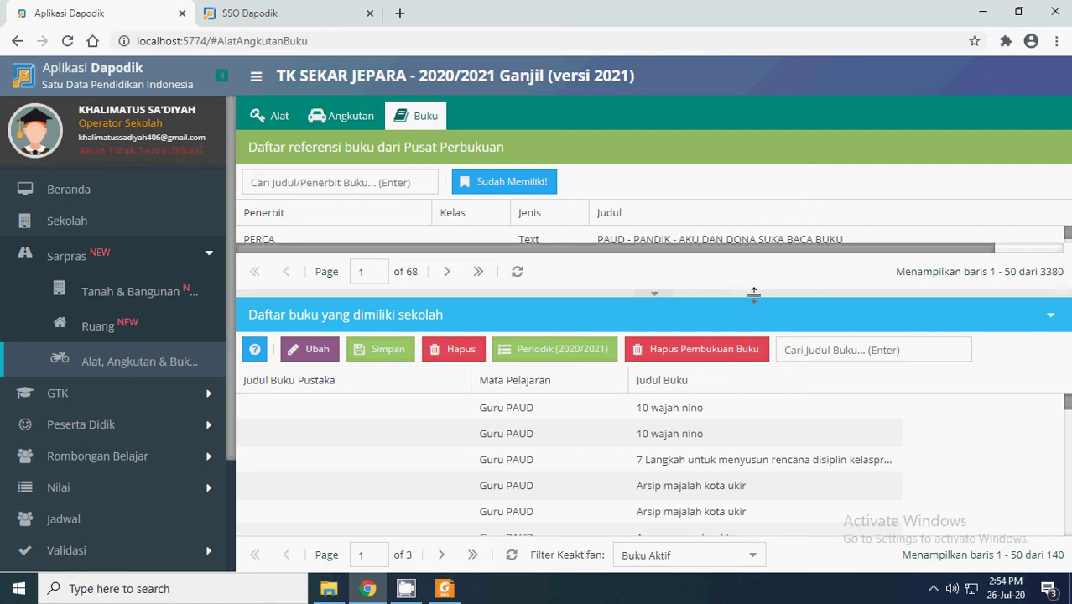
{"action": "left_click_drag", "start_coordinate": [753, 292], "coordinate": [753, 351]}
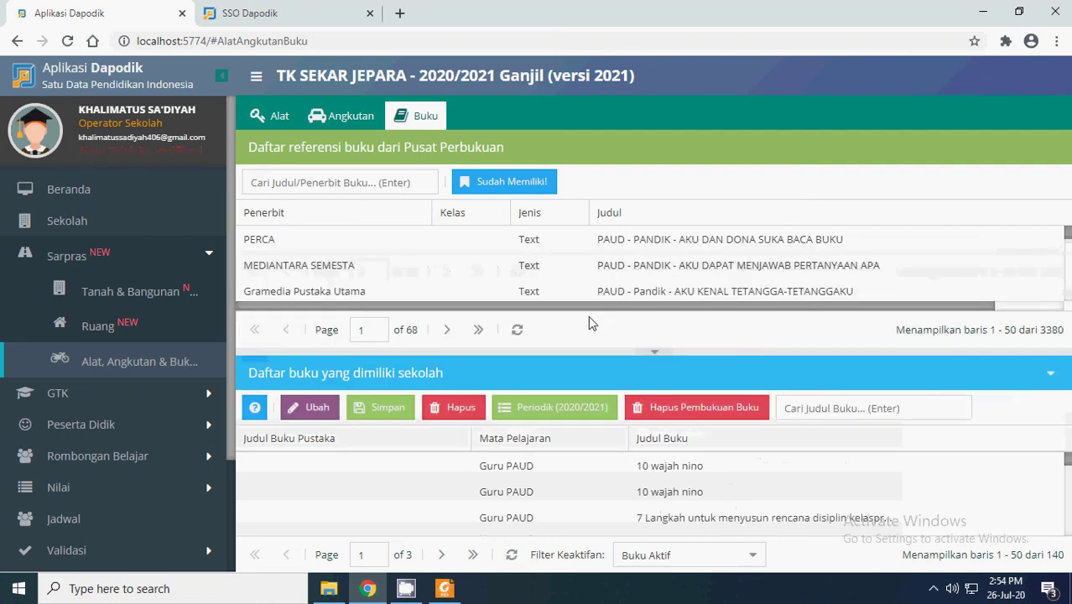
{"action": "left_click", "coordinate": [322, 242]}
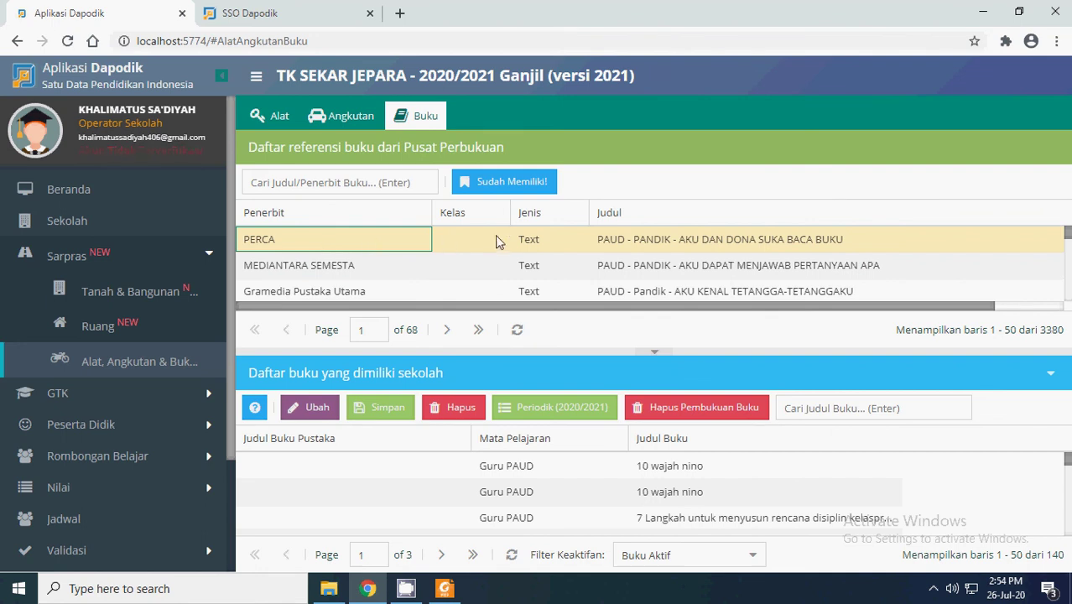
{"action": "left_click", "coordinate": [518, 244]}
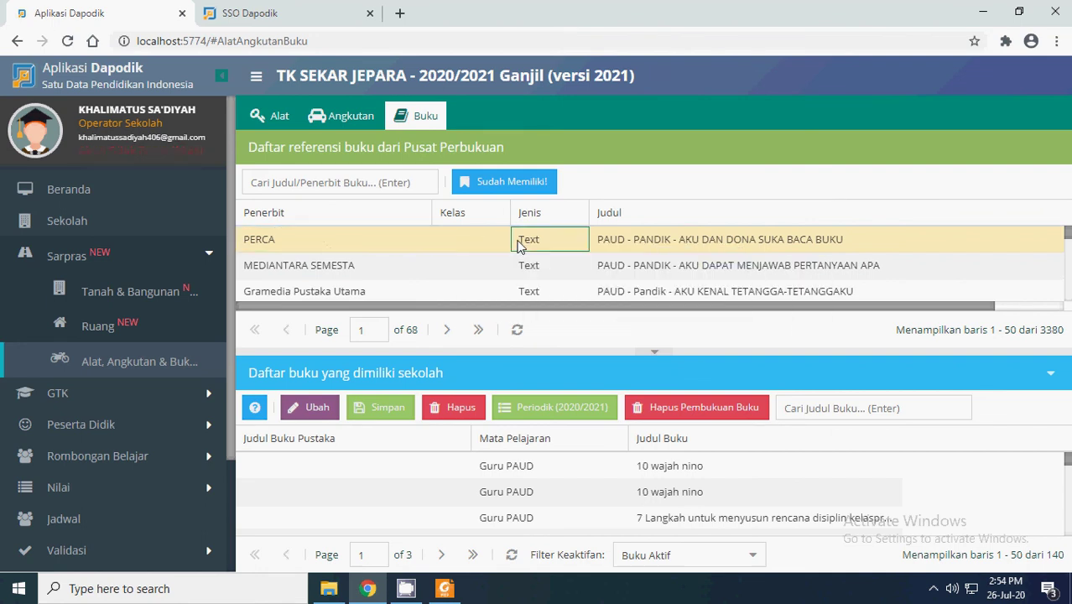
{"action": "left_click", "coordinate": [399, 238]}
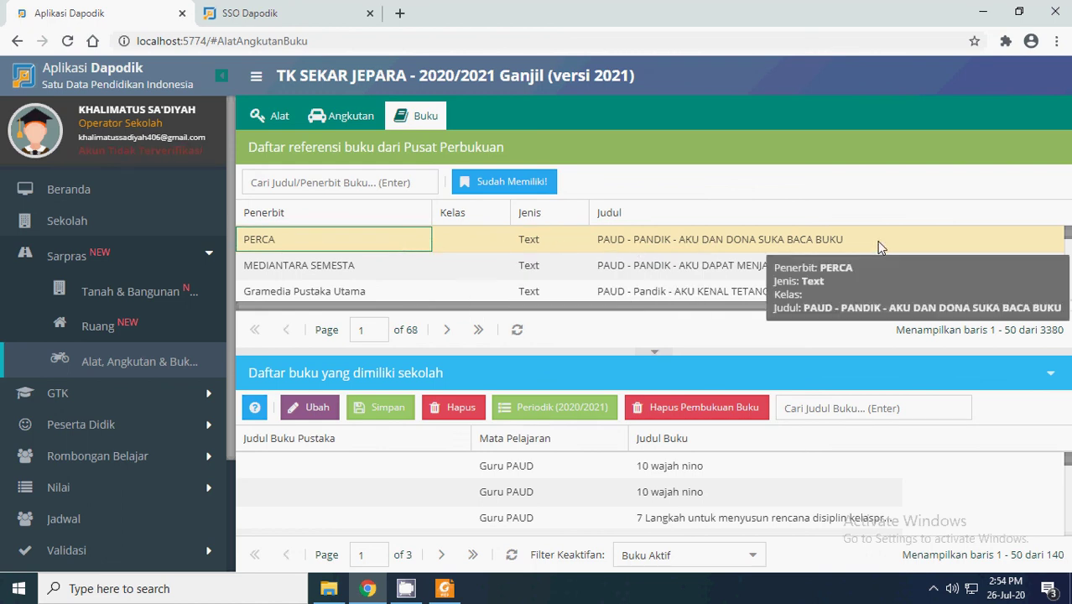
{"action": "scroll", "coordinate": [845, 245], "scroll_direction": "down", "scroll_amount": 3}
{"action": "scroll", "coordinate": [730, 267], "scroll_direction": "down", "scroll_amount": 3}
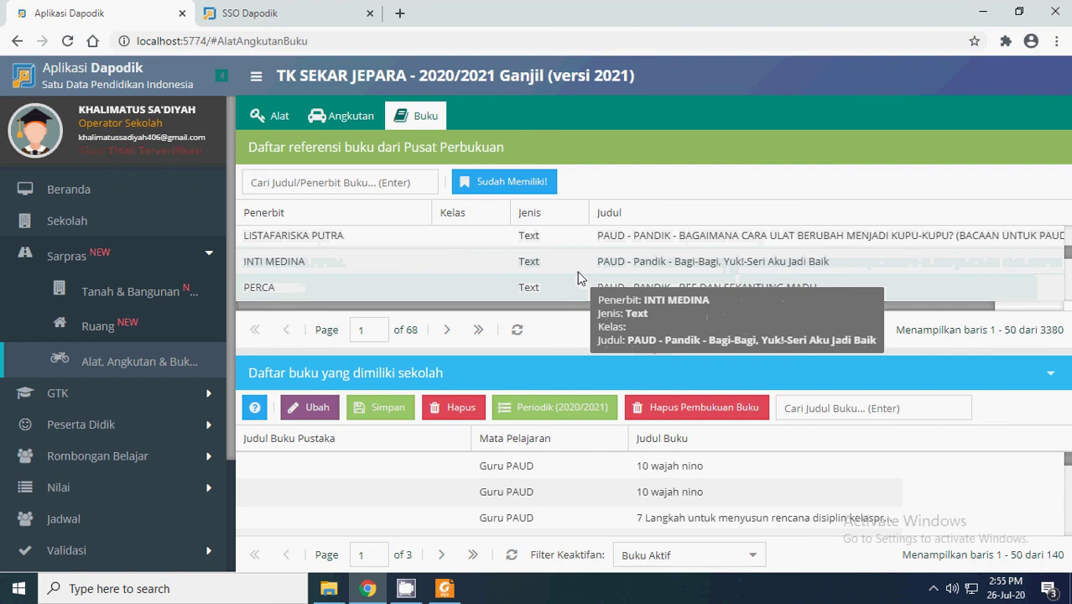
- Claim the PERCA book PAUD - PANDIK - BEE DAN SEKANTUNG MADU as owned, for the subject Guru PAUD, and save it
{"action": "left_click", "coordinate": [366, 182]}
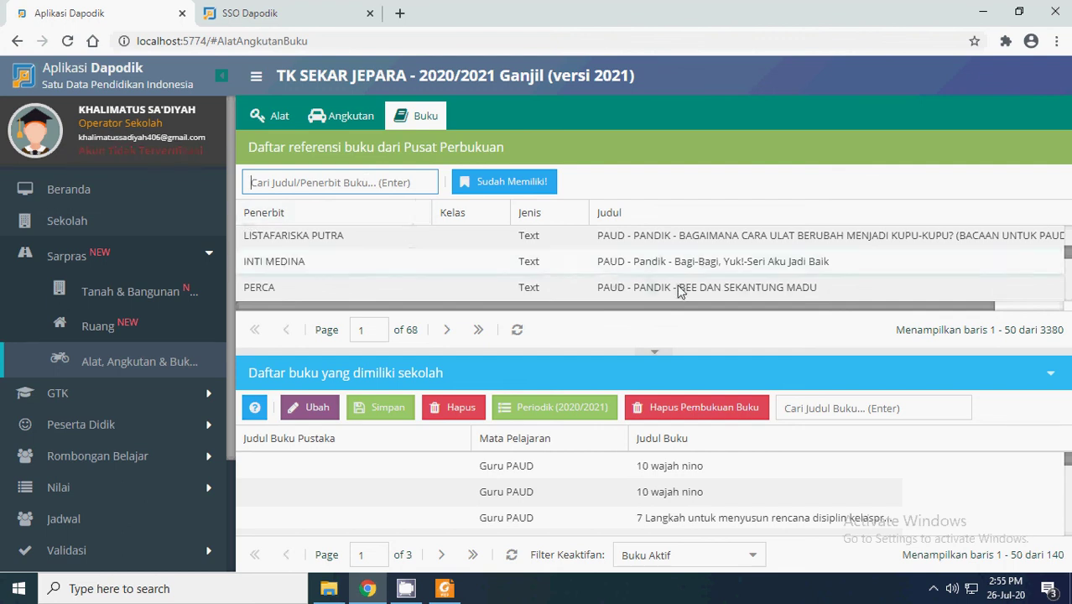
{"action": "left_click", "coordinate": [628, 288]}
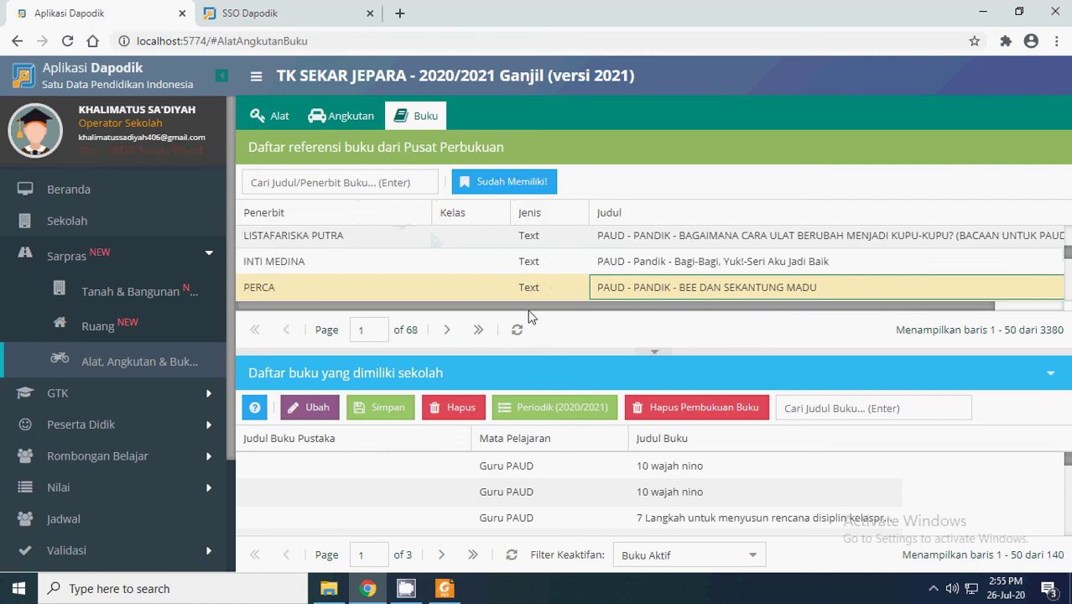
{"action": "left_click", "coordinate": [316, 286]}
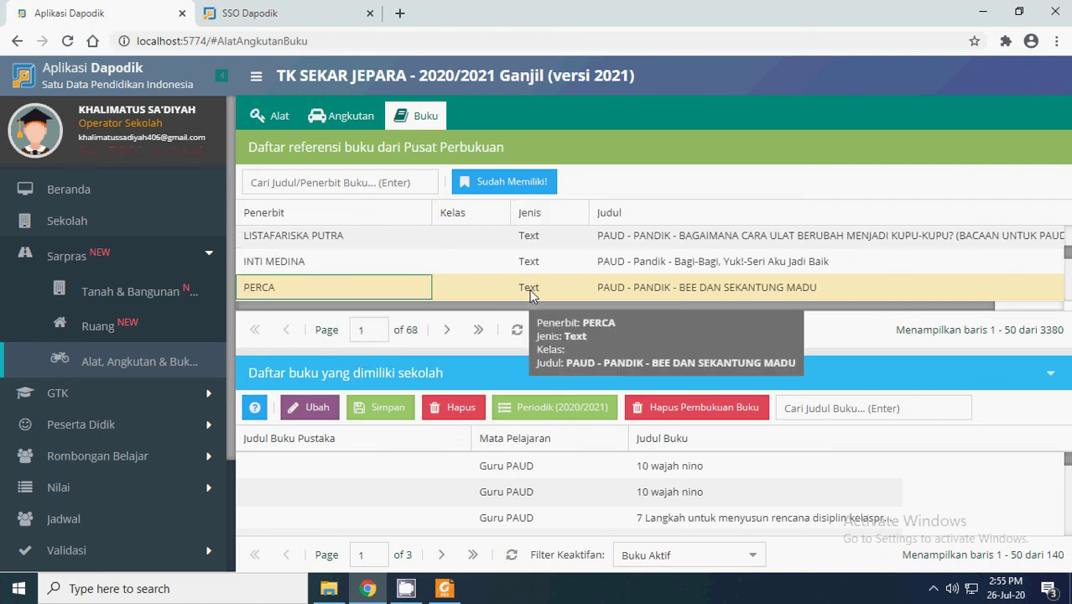
{"action": "left_click", "coordinate": [500, 185]}
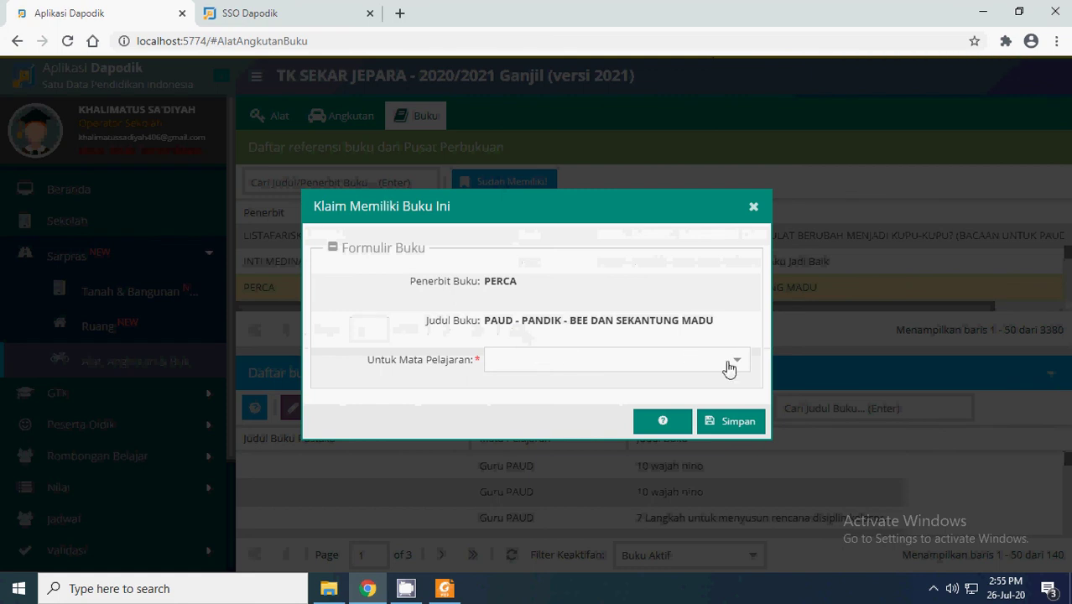
{"action": "left_click", "coordinate": [728, 362]}
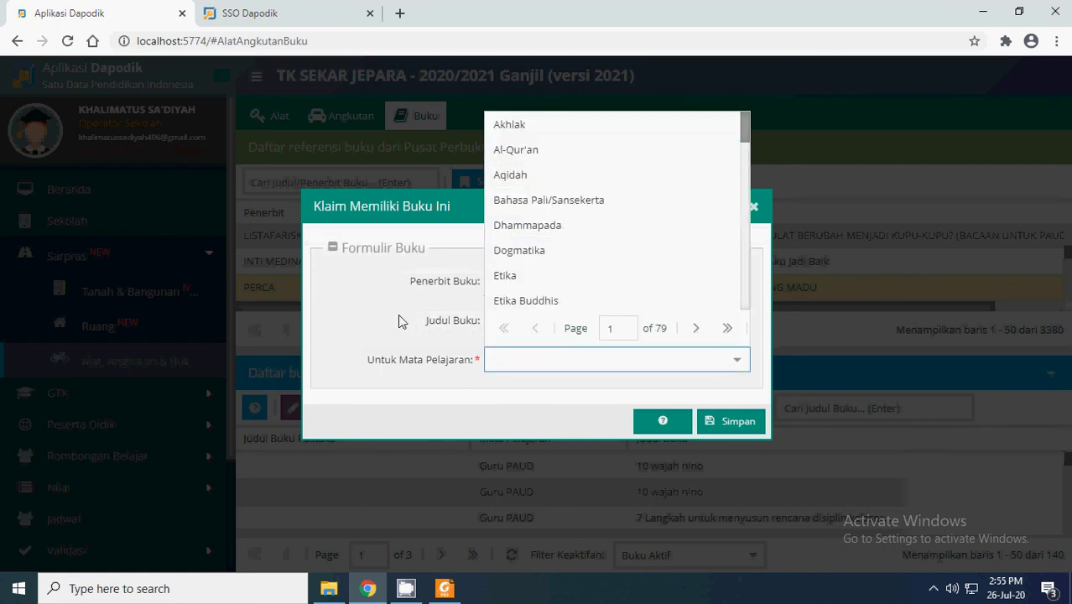
{"action": "left_click", "coordinate": [460, 303]}
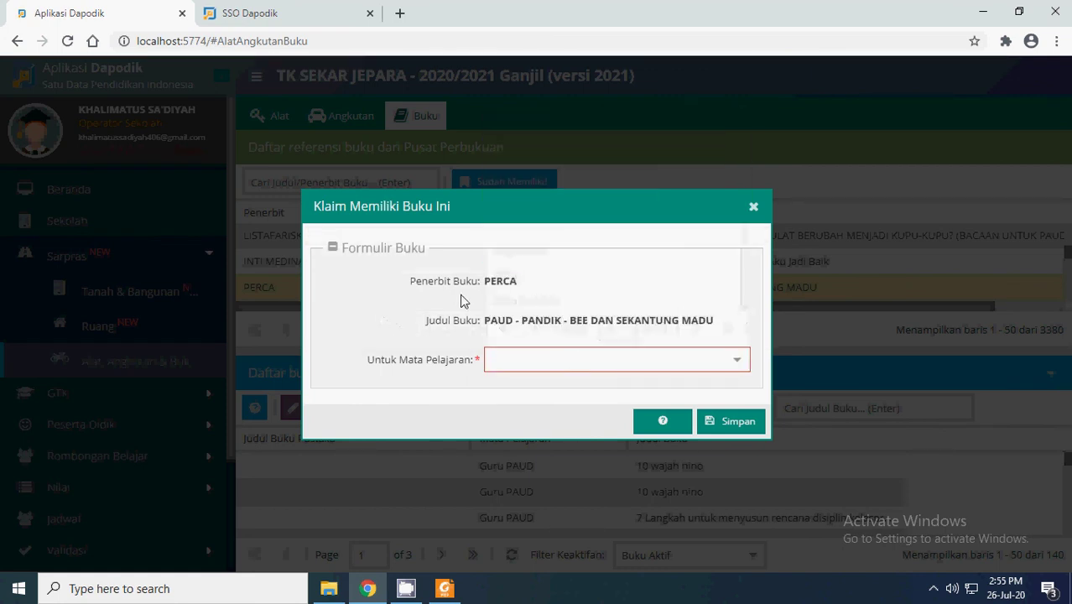
{"action": "left_click", "coordinate": [734, 362]}
{"action": "mouse_move", "coordinate": [744, 126]}
{"action": "left_mouse_down"}
{"action": "mouse_move", "coordinate": [733, 185]}
{"action": "mouse_move", "coordinate": [742, 280]}
{"action": "mouse_move", "coordinate": [734, 132]}
{"action": "left_mouse_up"}
{"action": "left_click", "coordinate": [522, 220]}
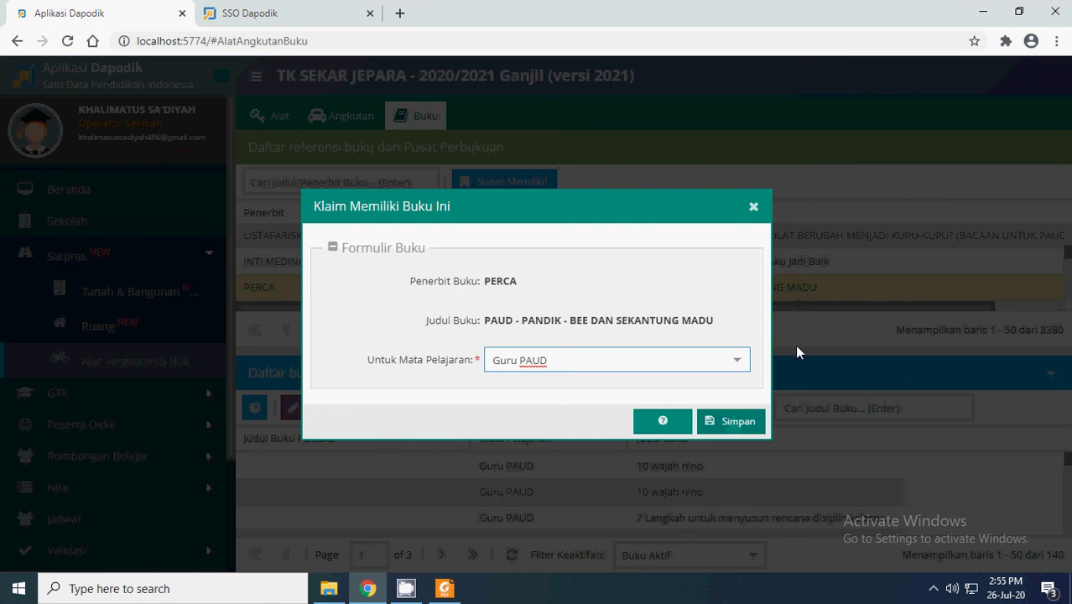
{"action": "left_click", "coordinate": [742, 427]}
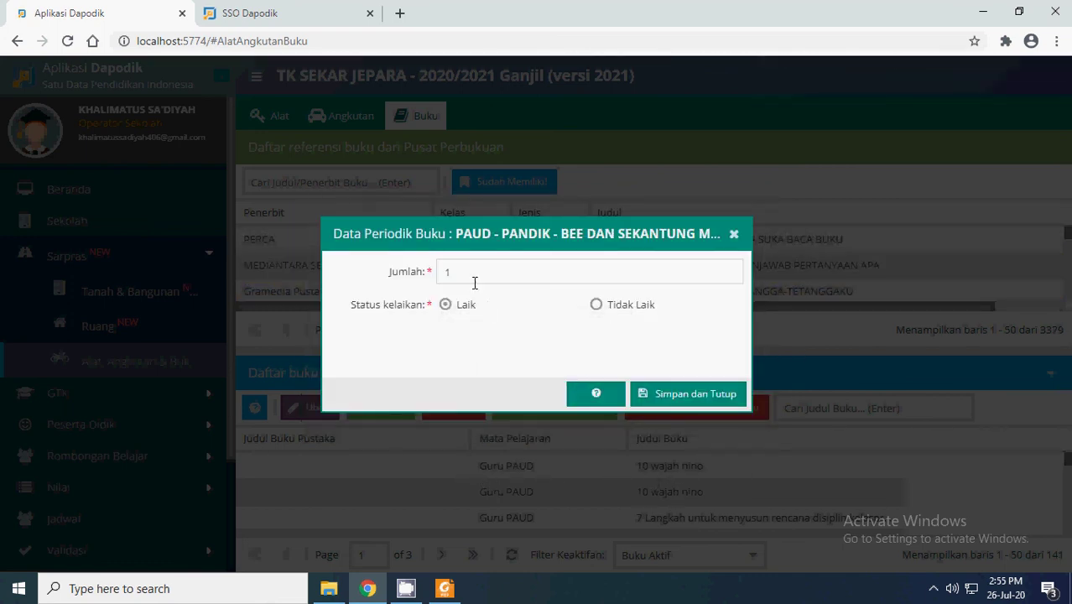
- Save the claimed book's periodic data with Jumlah 5 and Status kelaikan Laik
{"action": "double_click", "coordinate": [488, 271]}
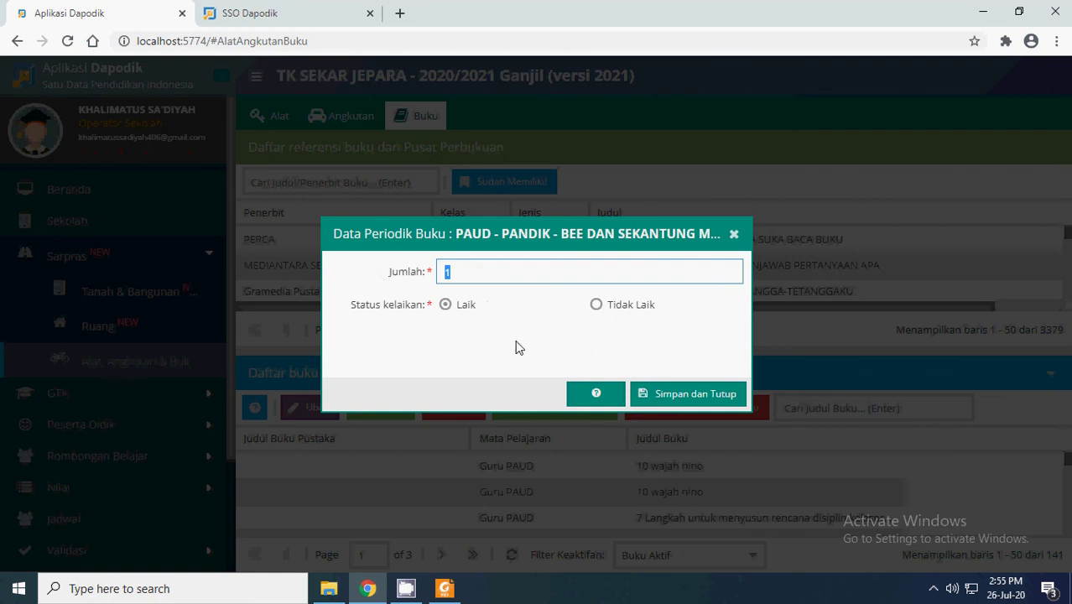
{"action": "type", "text": "5"}
{"action": "left_click", "coordinate": [669, 400]}
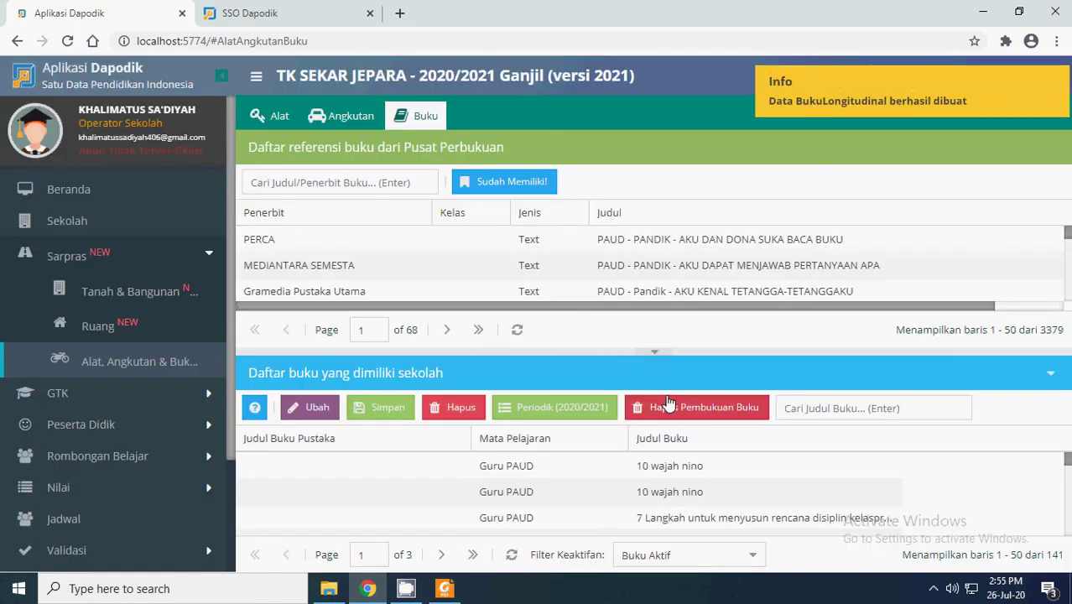
- Browse the school's owned books, view the Periodik (2020/2021) form of the book gelas and close it without saving
{"action": "left_click", "coordinate": [587, 488]}
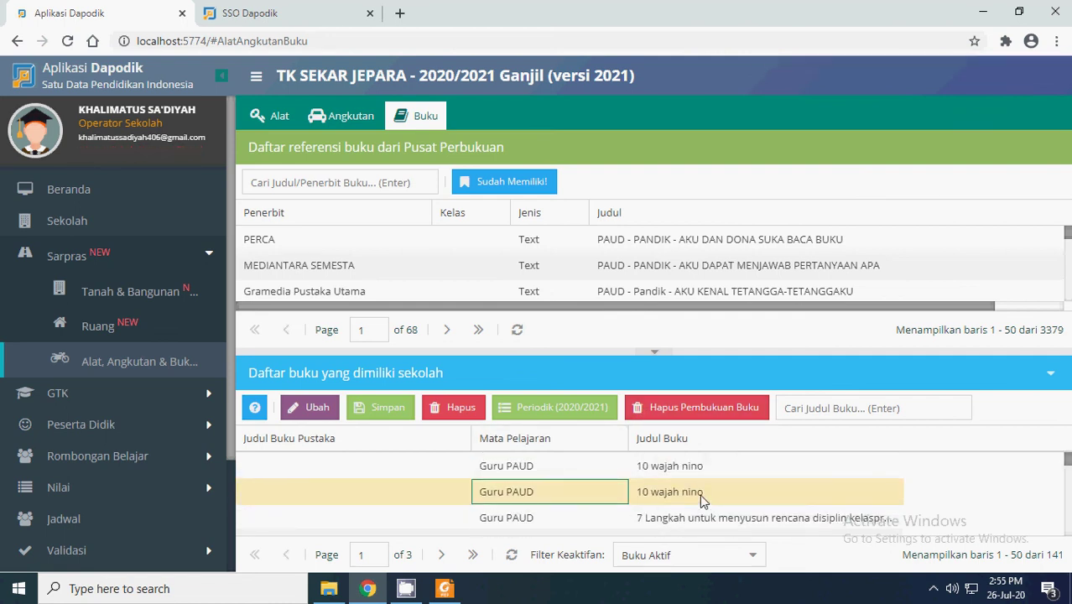
{"action": "scroll", "coordinate": [700, 494], "scroll_direction": "down", "scroll_amount": 5}
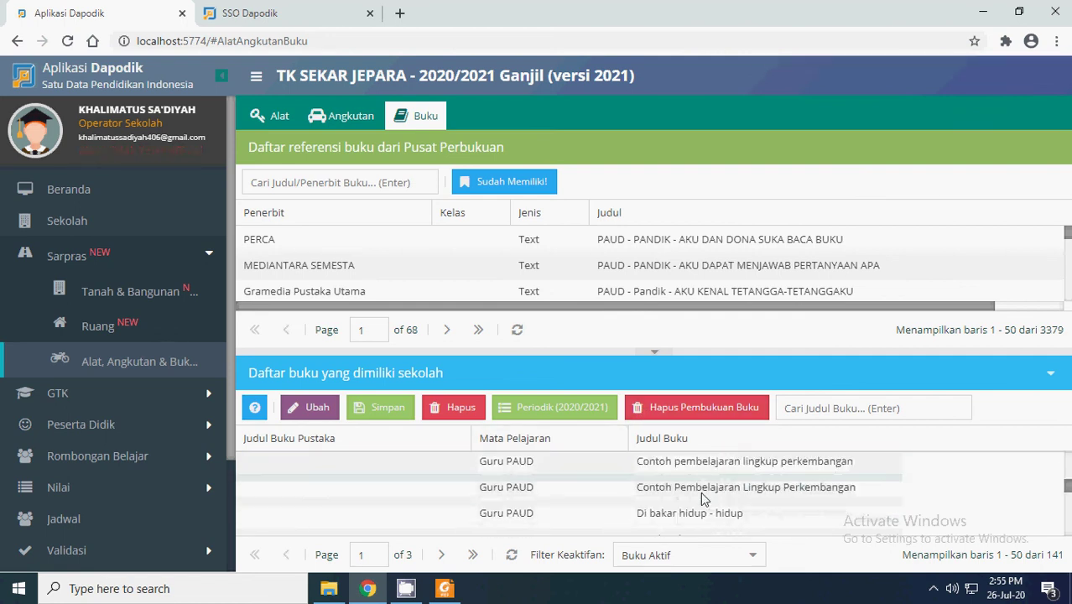
{"action": "scroll", "coordinate": [701, 491], "scroll_direction": "down", "scroll_amount": 5}
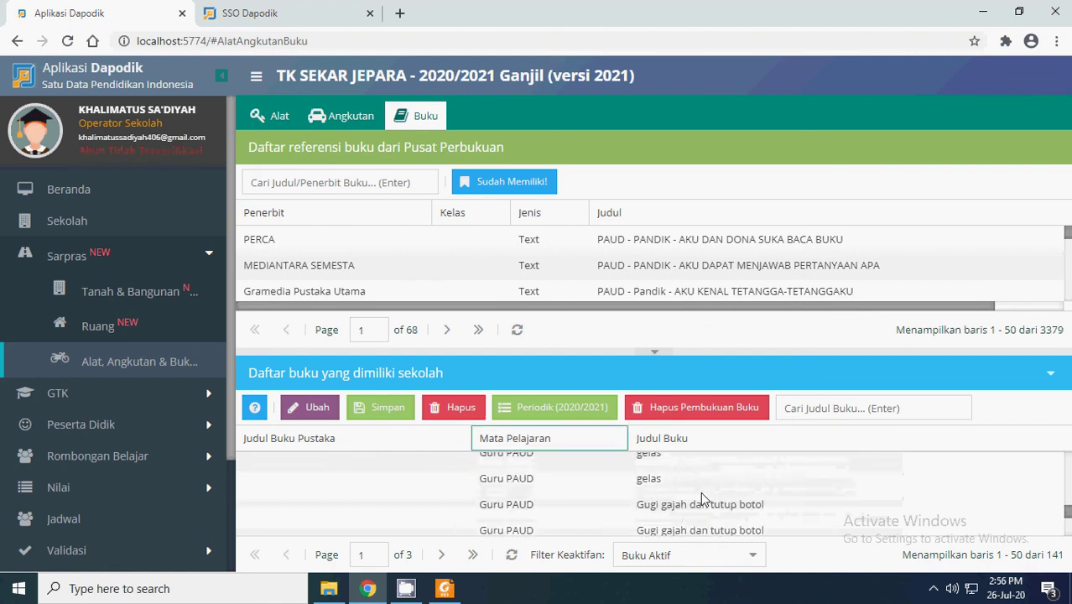
{"action": "left_click", "coordinate": [508, 463]}
{"action": "left_click", "coordinate": [544, 408]}
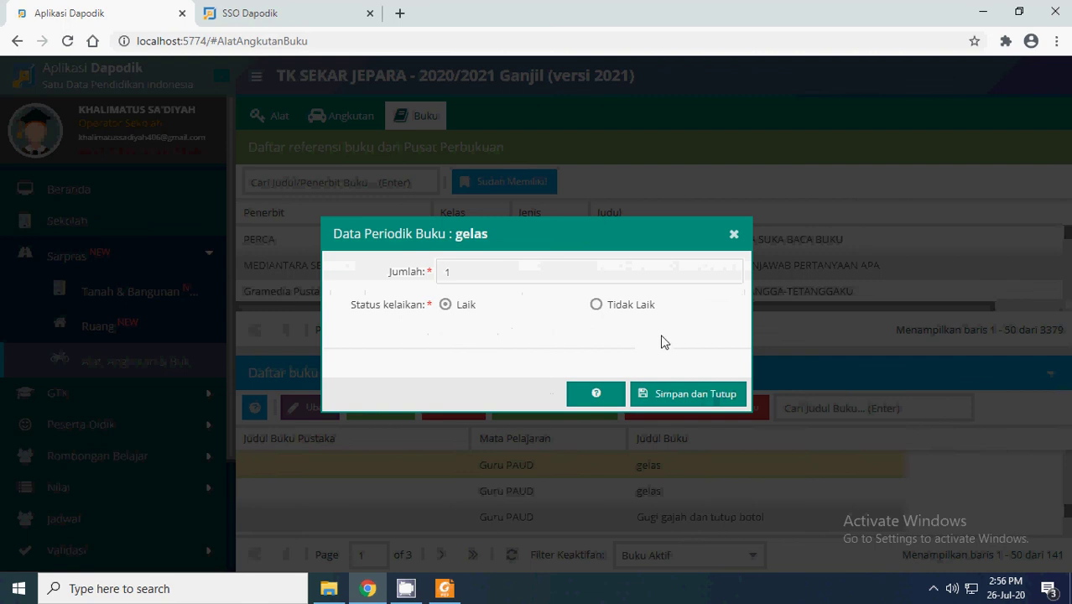
{"action": "left_click", "coordinate": [735, 238]}
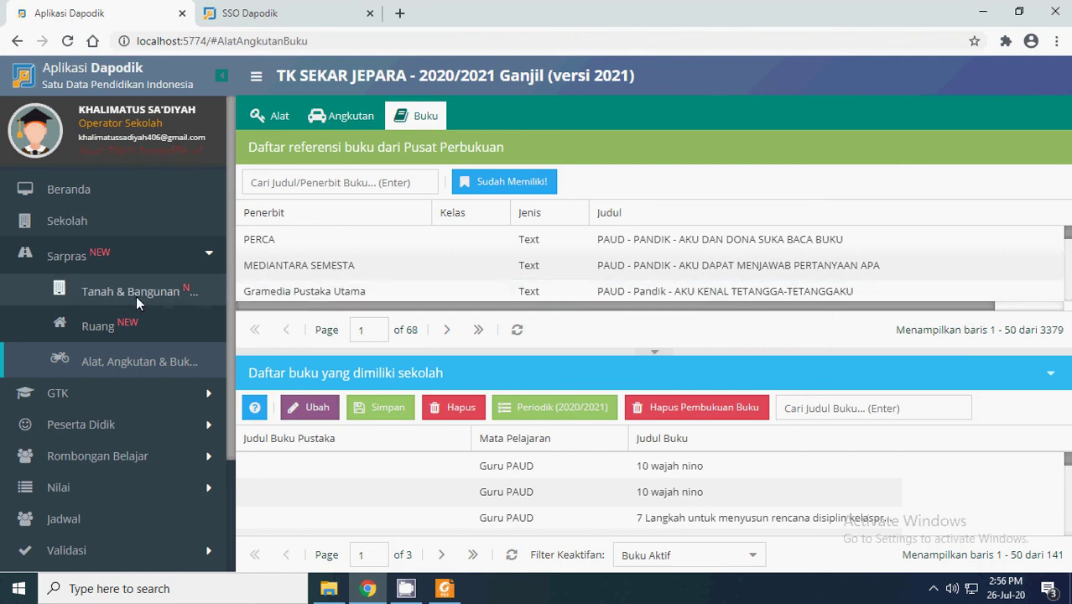
- Review the Tanah & Bangunan data, compare it with the Tanah – Bangunan – Ruang hierarchy slide in Foxit Reader, and return to Dapodik
{"action": "left_click", "coordinate": [108, 258]}
{"action": "left_click", "coordinate": [108, 259]}
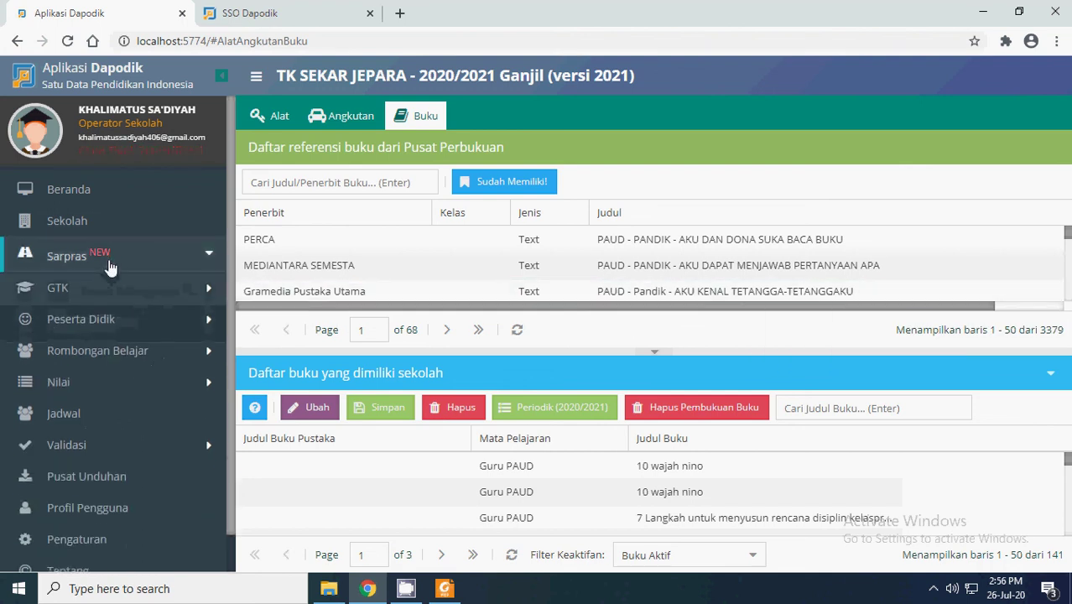
{"action": "left_click", "coordinate": [131, 300]}
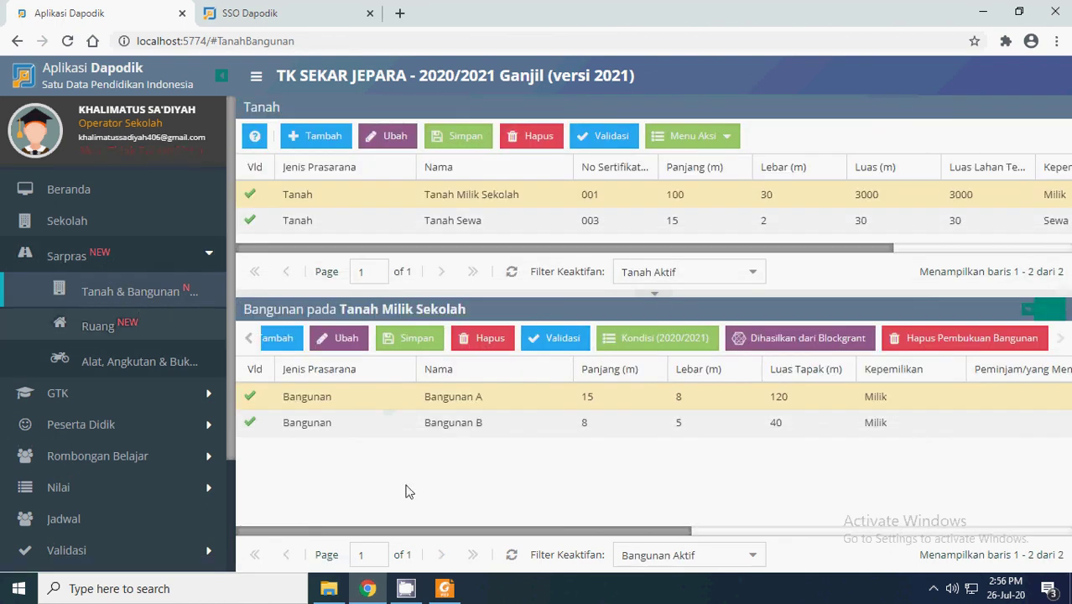
{"action": "left_click", "coordinate": [445, 589]}
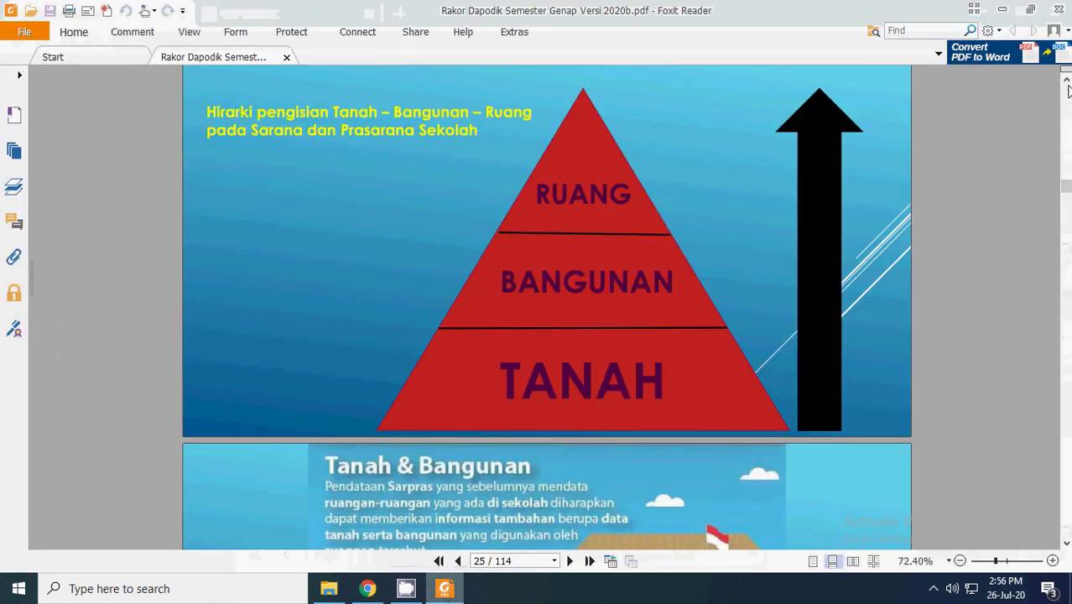
{"action": "left_click", "coordinate": [1066, 79]}
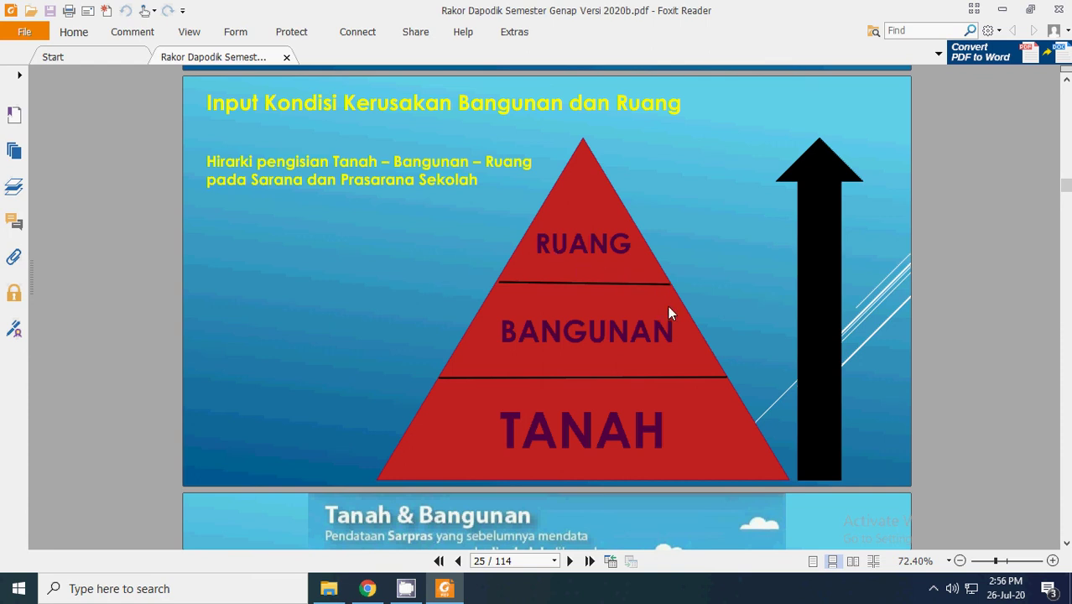
{"action": "left_click", "coordinate": [370, 582]}
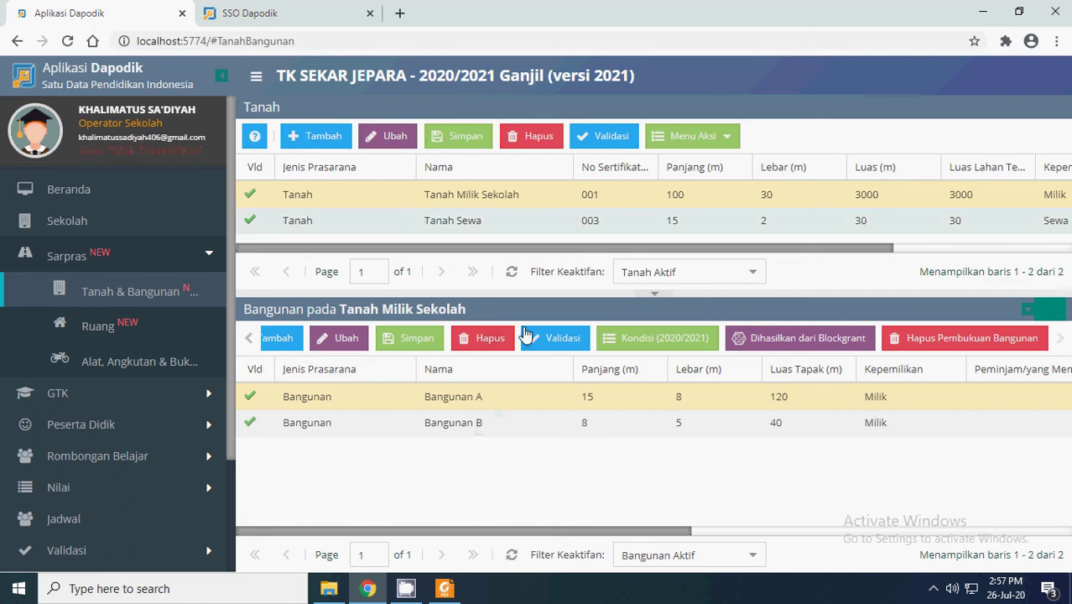
- Switch to Foxit Reader and browse the land, building and room slides from the hierarchy pyramid to the school layout on page 35
{"action": "left_click", "coordinate": [447, 589]}
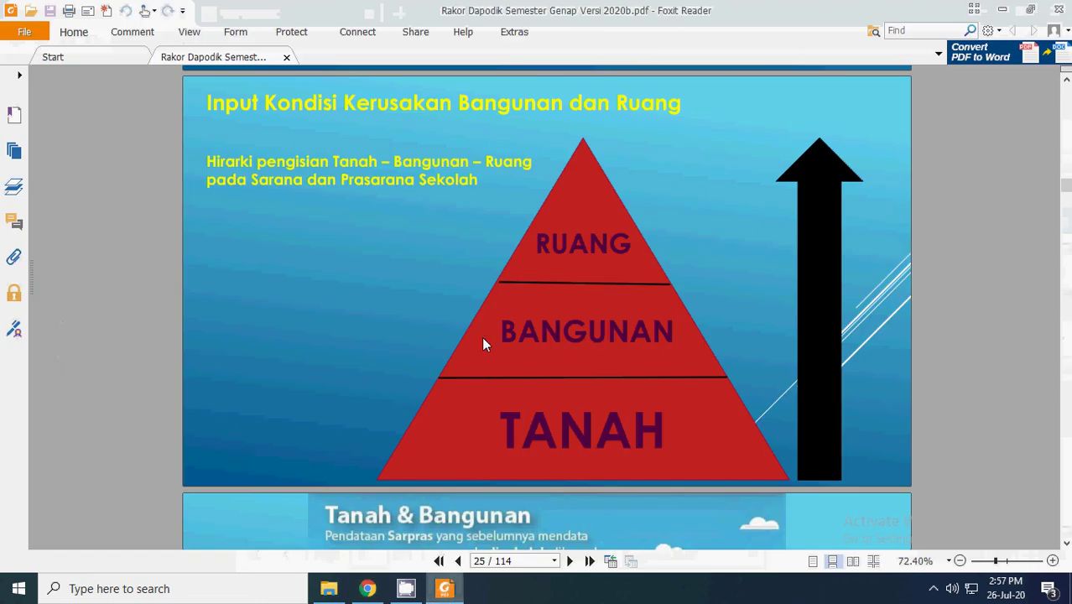
{"action": "scroll", "coordinate": [482, 336], "scroll_direction": "down", "scroll_amount": 15}
{"action": "scroll", "coordinate": [498, 358], "scroll_direction": "down", "scroll_amount": 10}
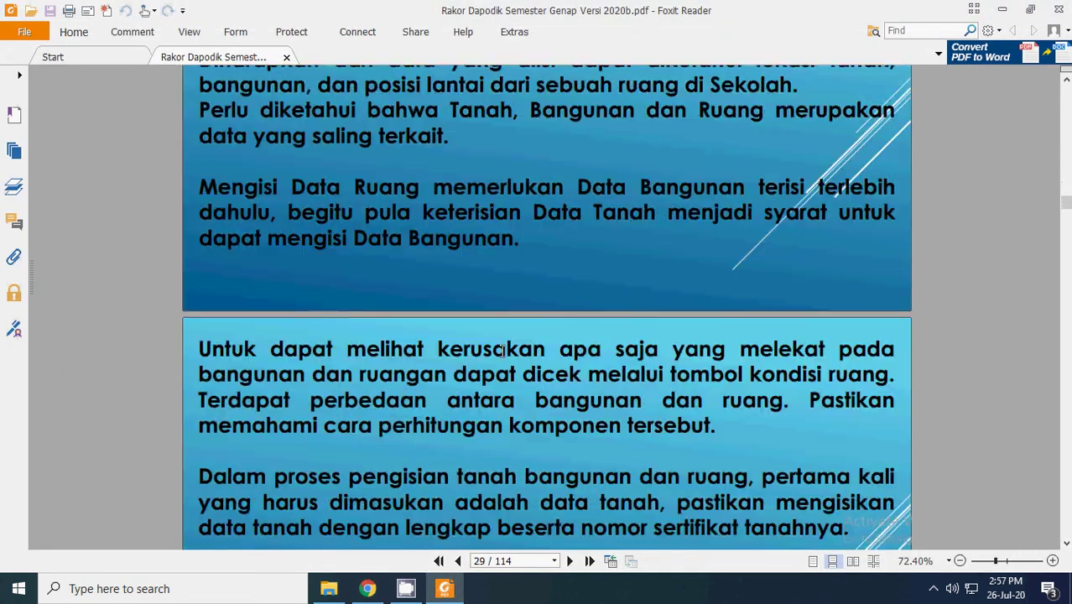
{"action": "scroll", "coordinate": [503, 352], "scroll_direction": "down", "scroll_amount": 8}
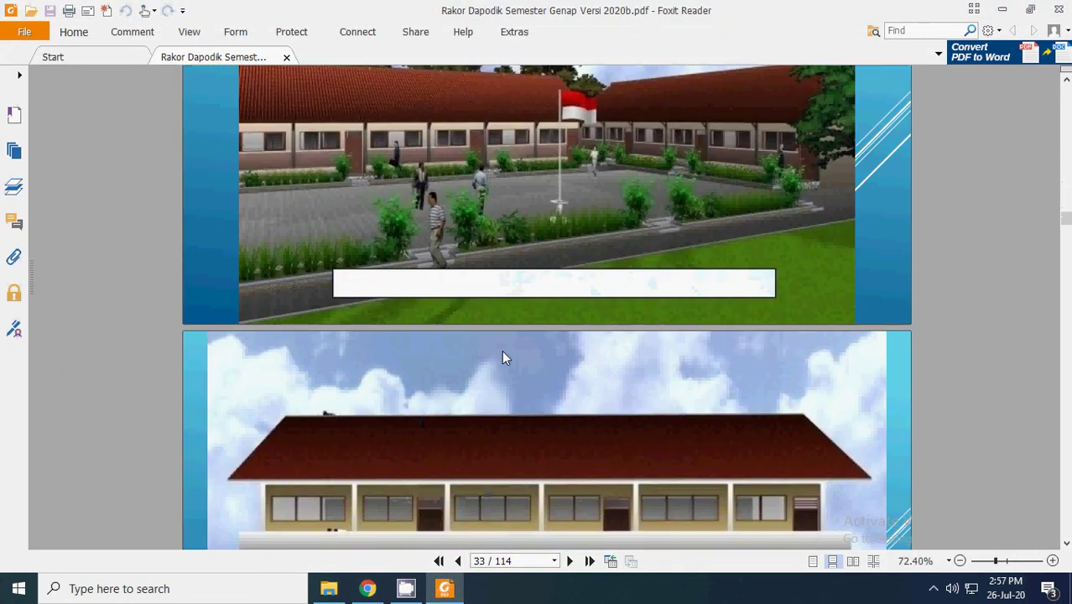
{"action": "scroll", "coordinate": [536, 310], "scroll_direction": "down", "scroll_amount": 5}
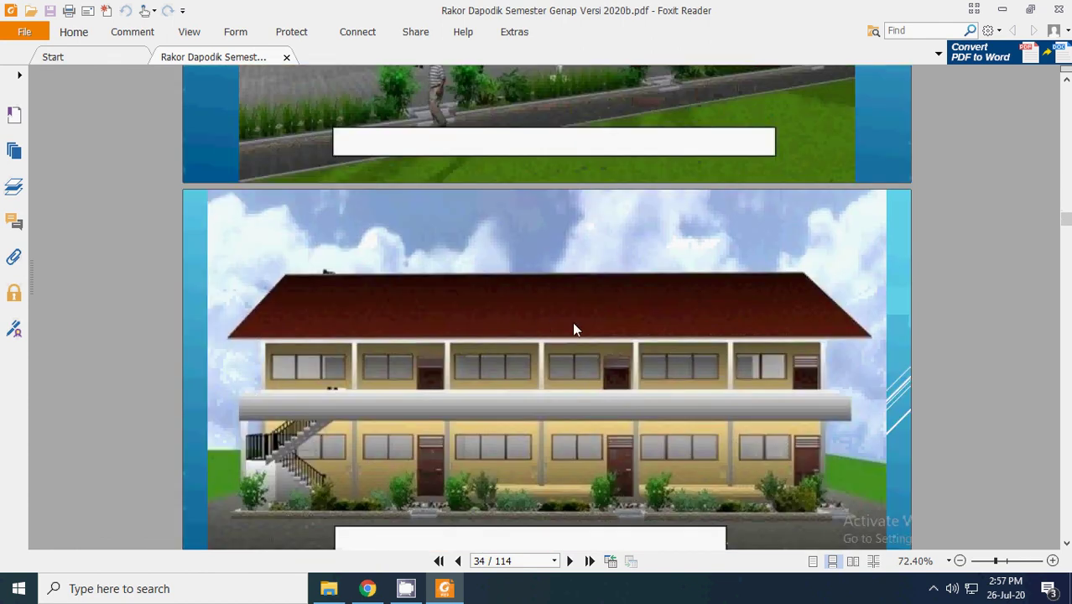
{"action": "scroll", "coordinate": [728, 377], "scroll_direction": "down", "scroll_amount": 4}
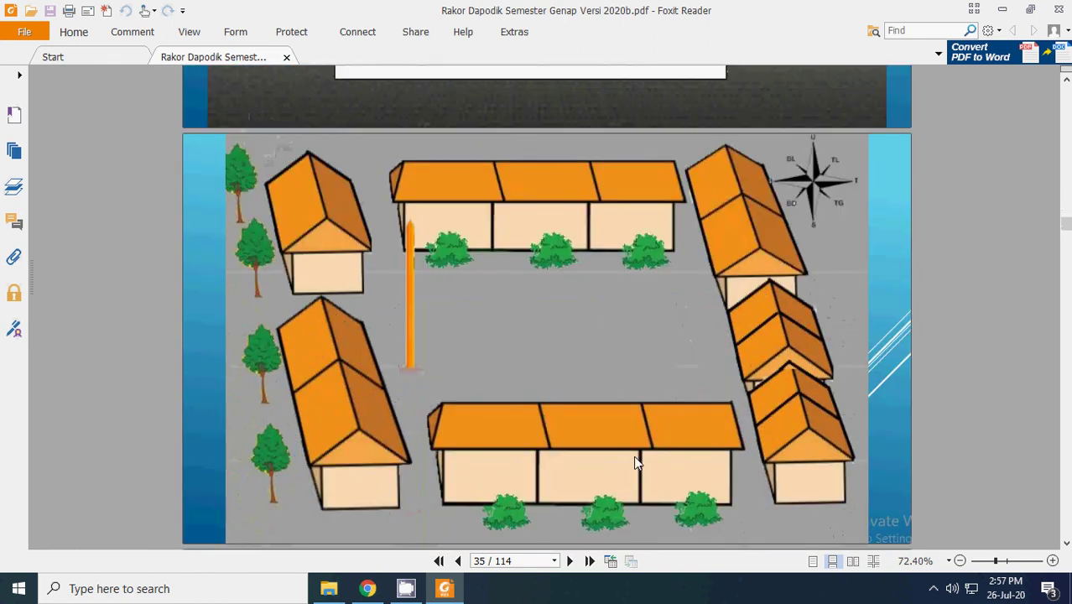
- Switch back to Dapodik in Chrome and review the buildings on Tanah Milik Sekolah and the Ruang Penunjang list grouped by building
{"action": "left_click", "coordinate": [366, 590]}
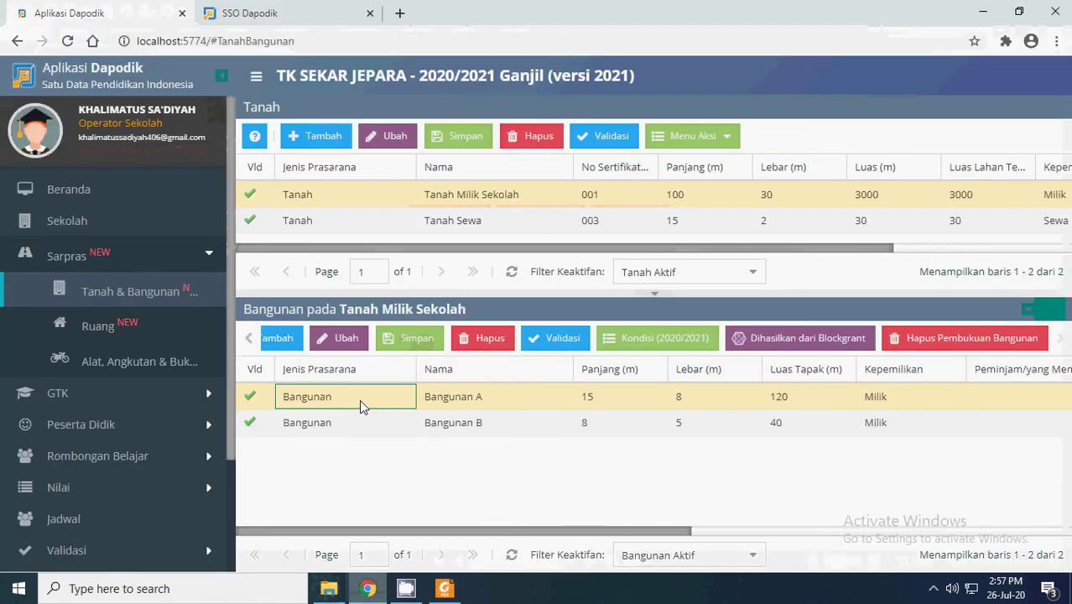
{"action": "left_click", "coordinate": [99, 324]}
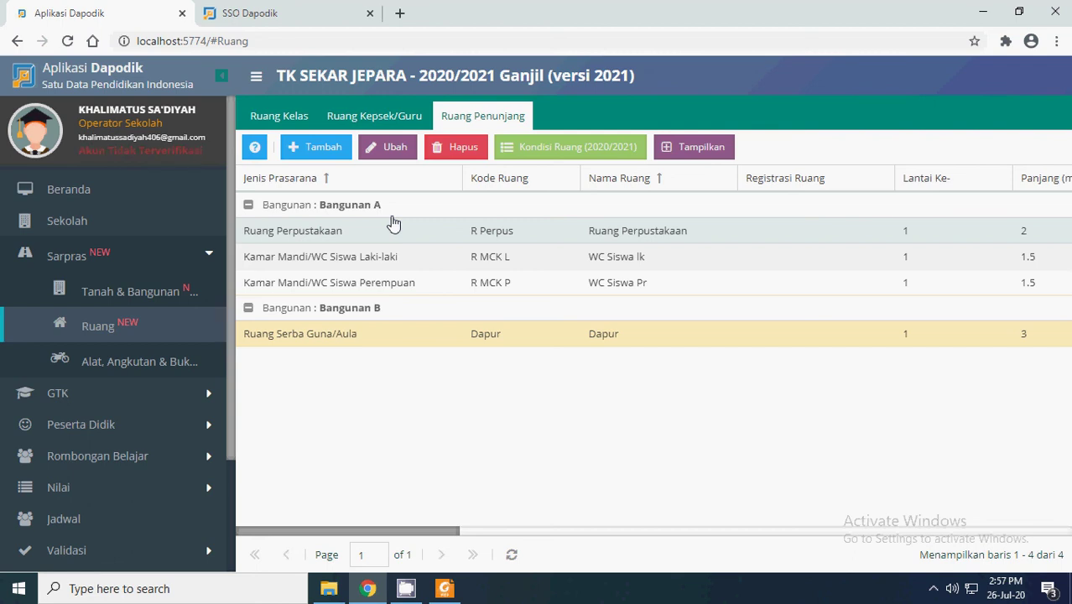
{"action": "left_click", "coordinate": [934, 589]}
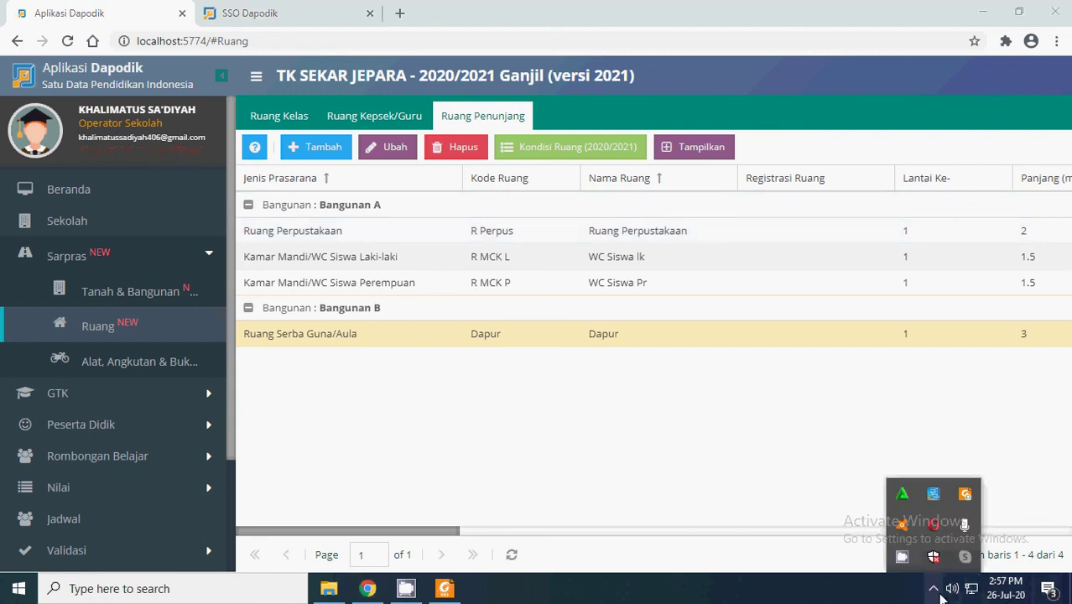